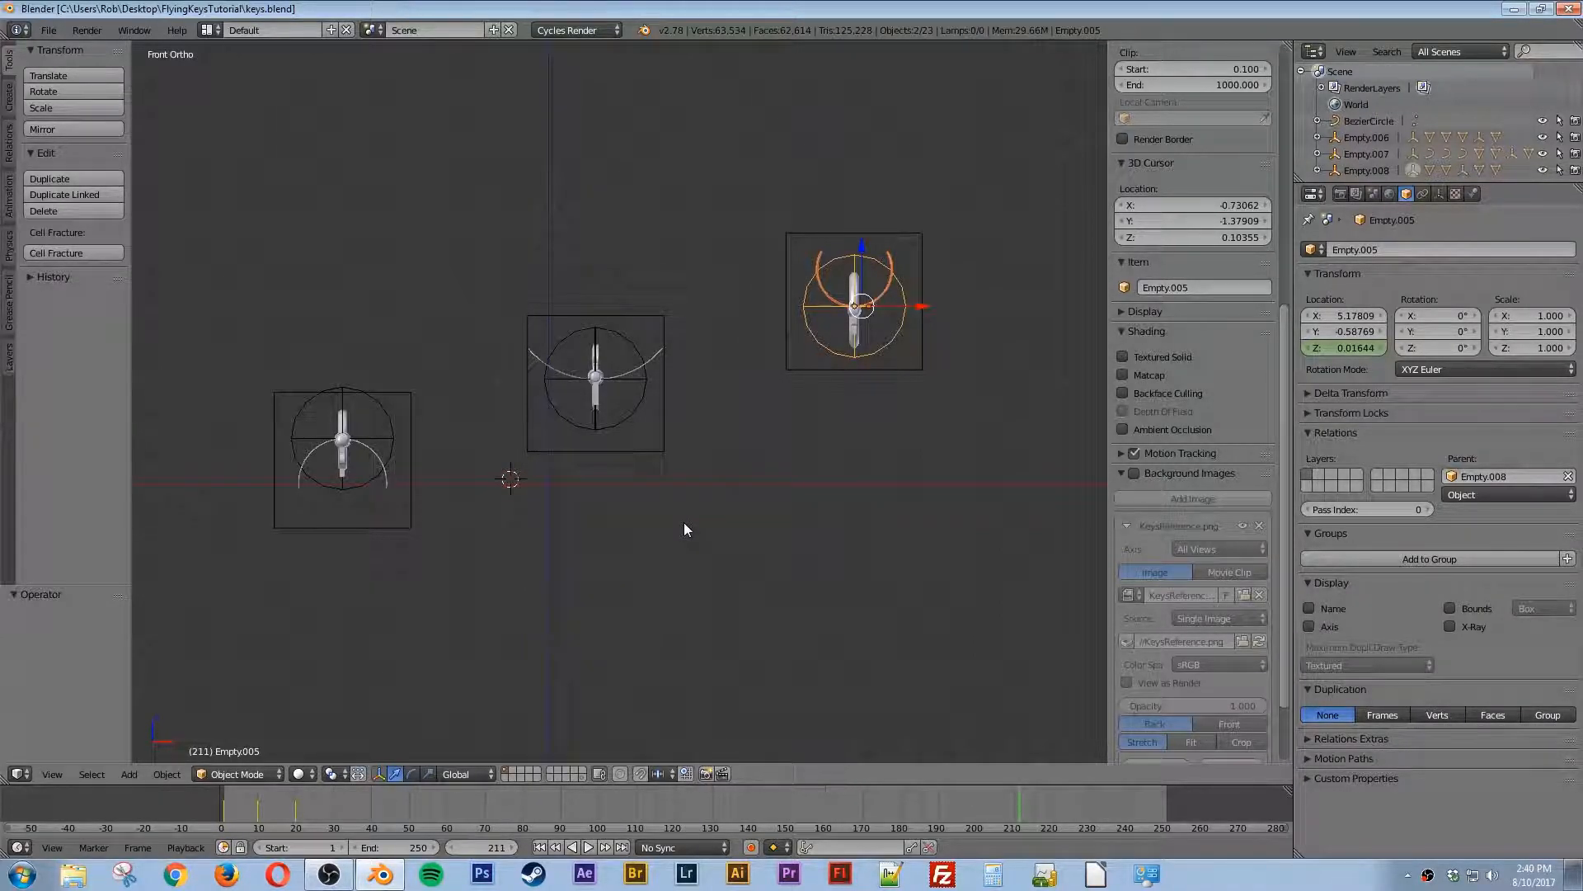
Step: Add a camera at the 3D cursor and look through it with rendered viewport shading
key(shift+a)
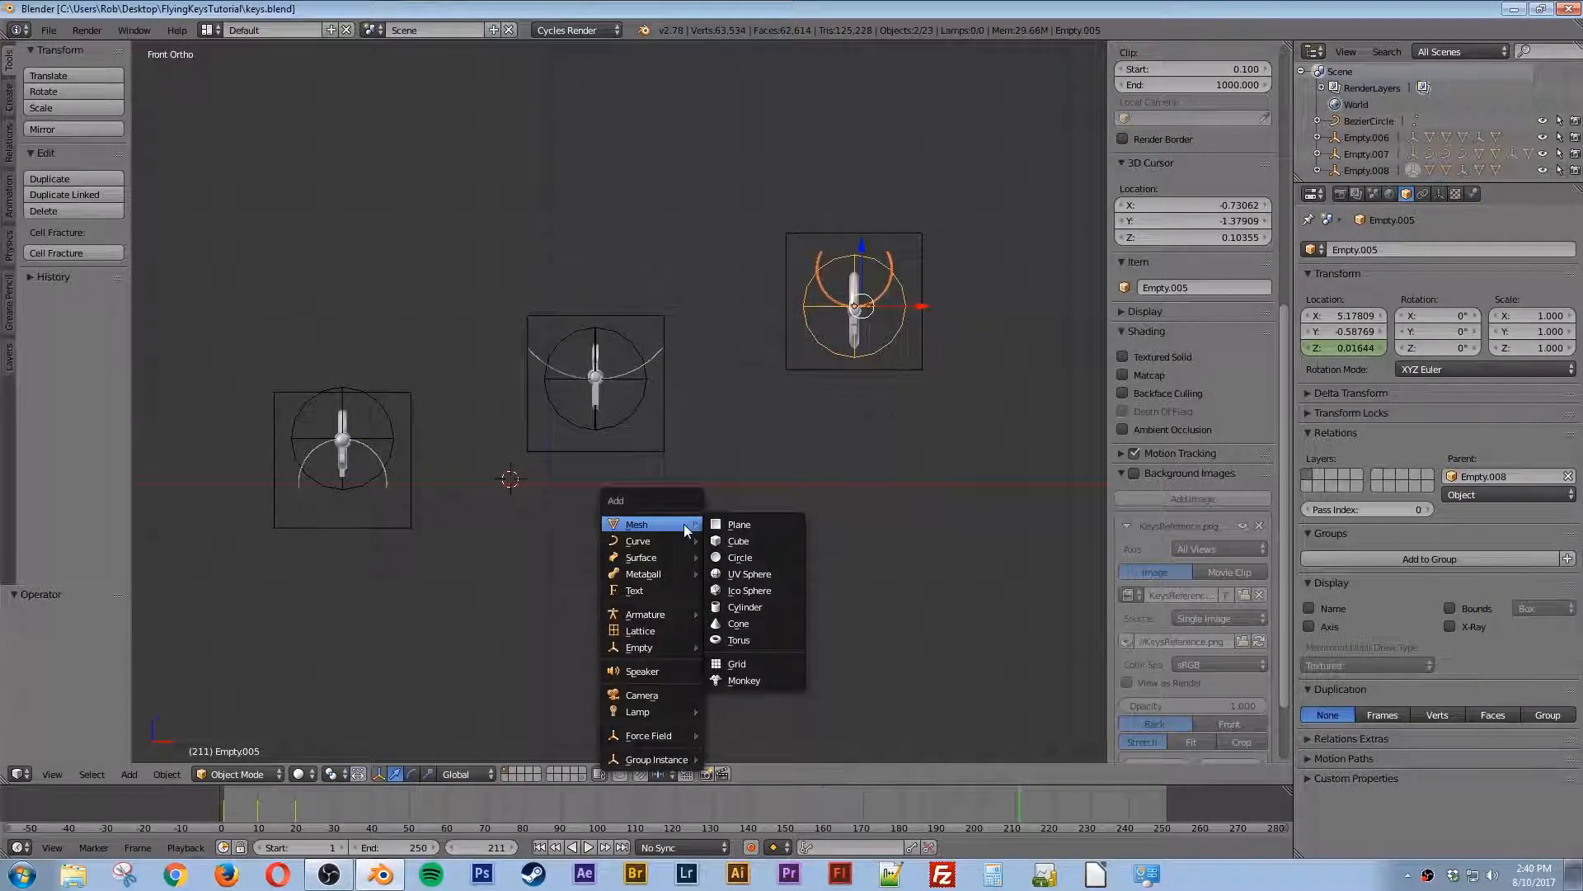
click(666, 696)
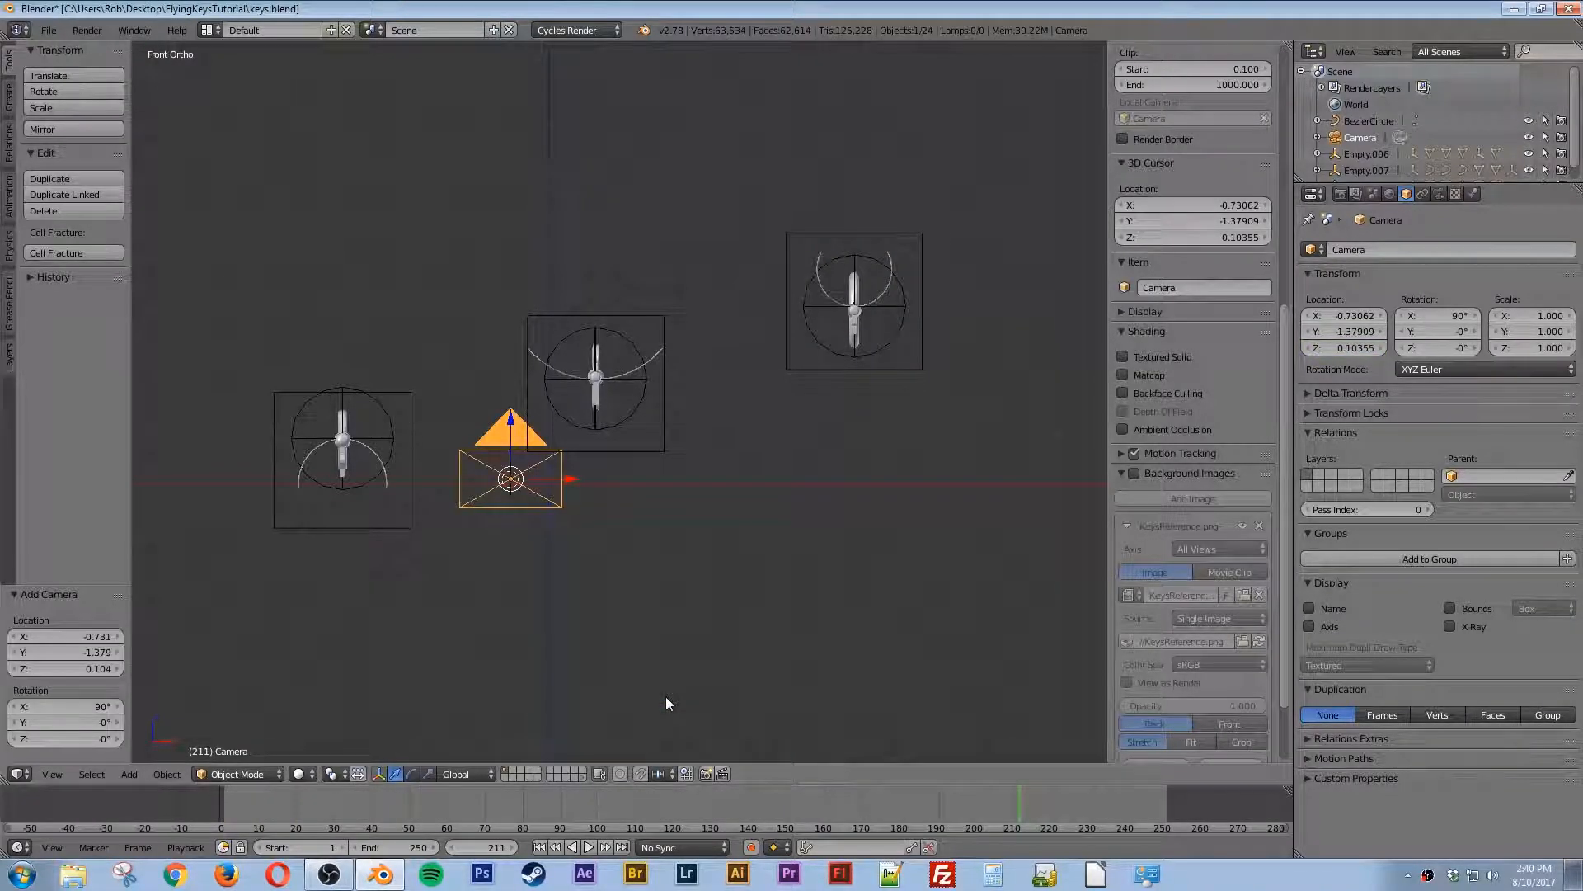
middle_drag(689, 594, 707, 600)
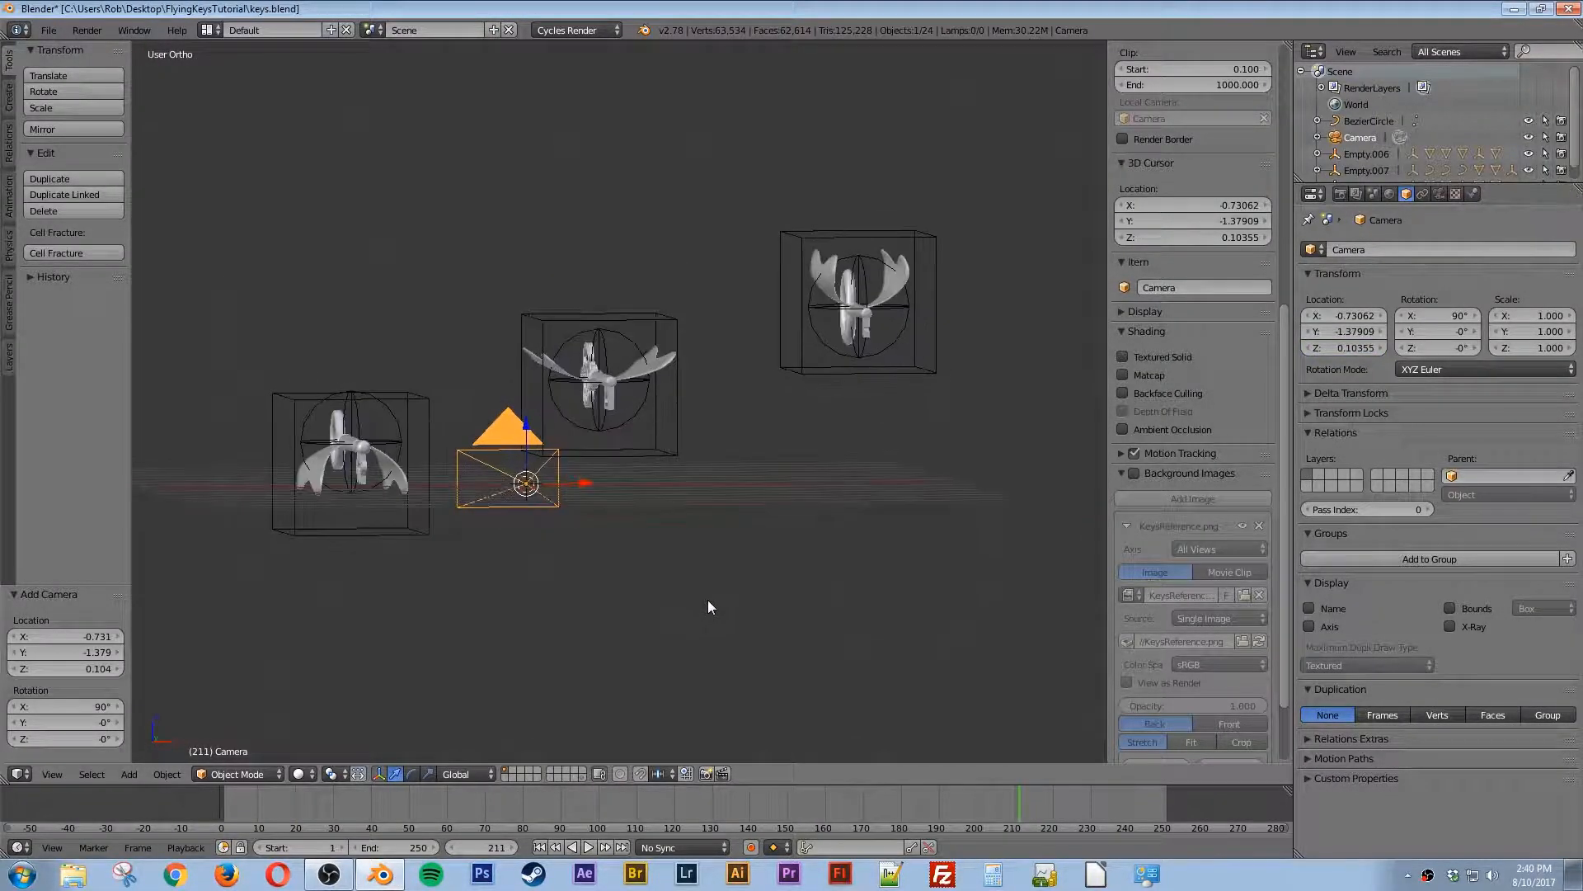
key(KP_0)
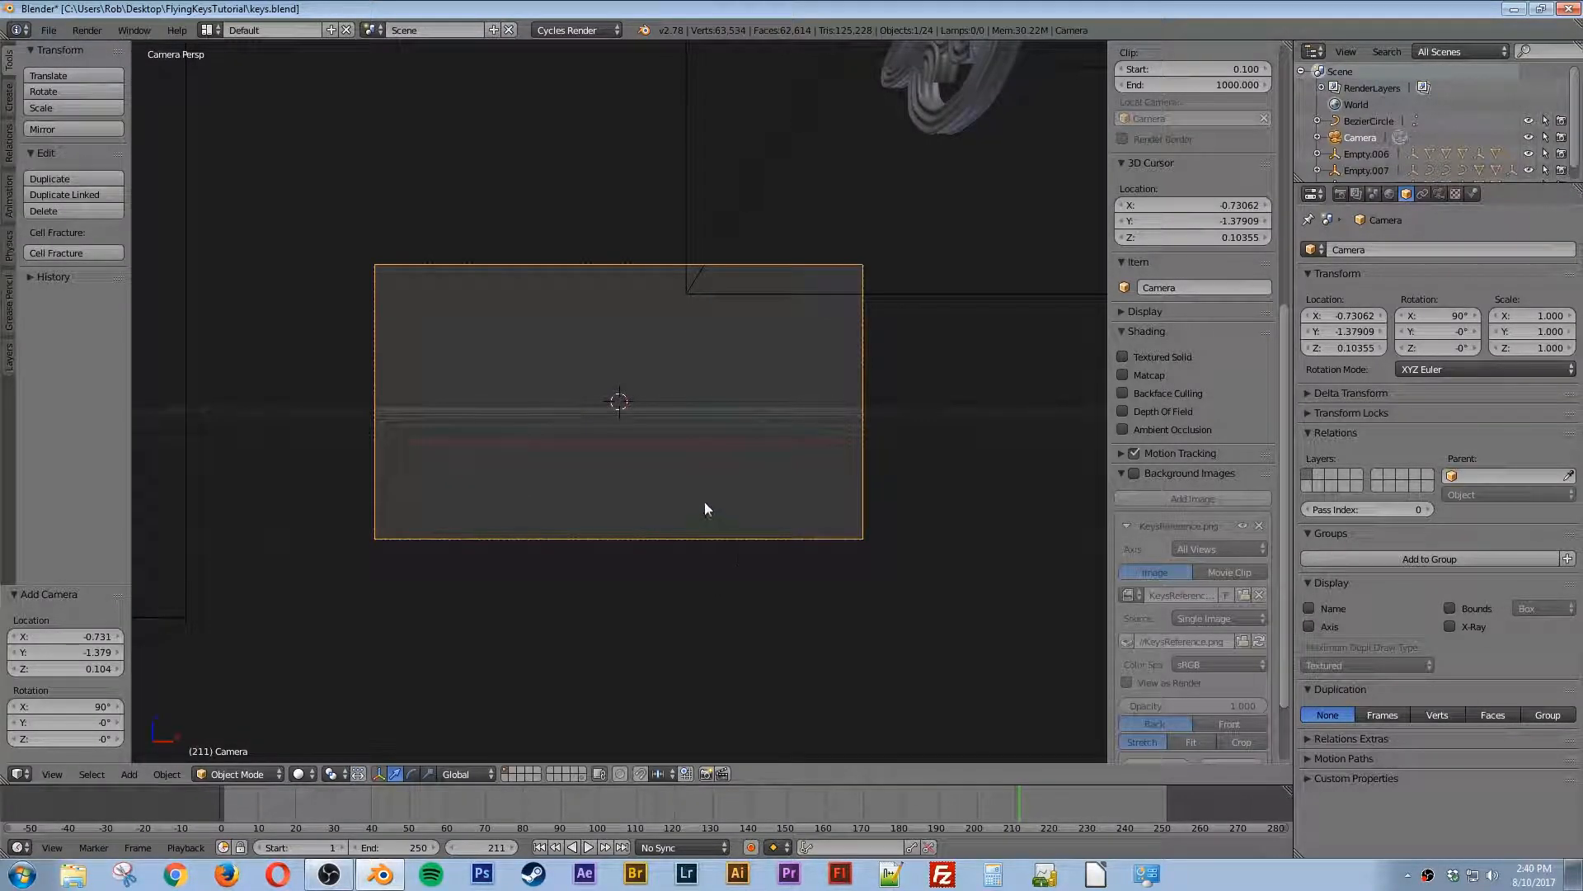
key(shift+z)
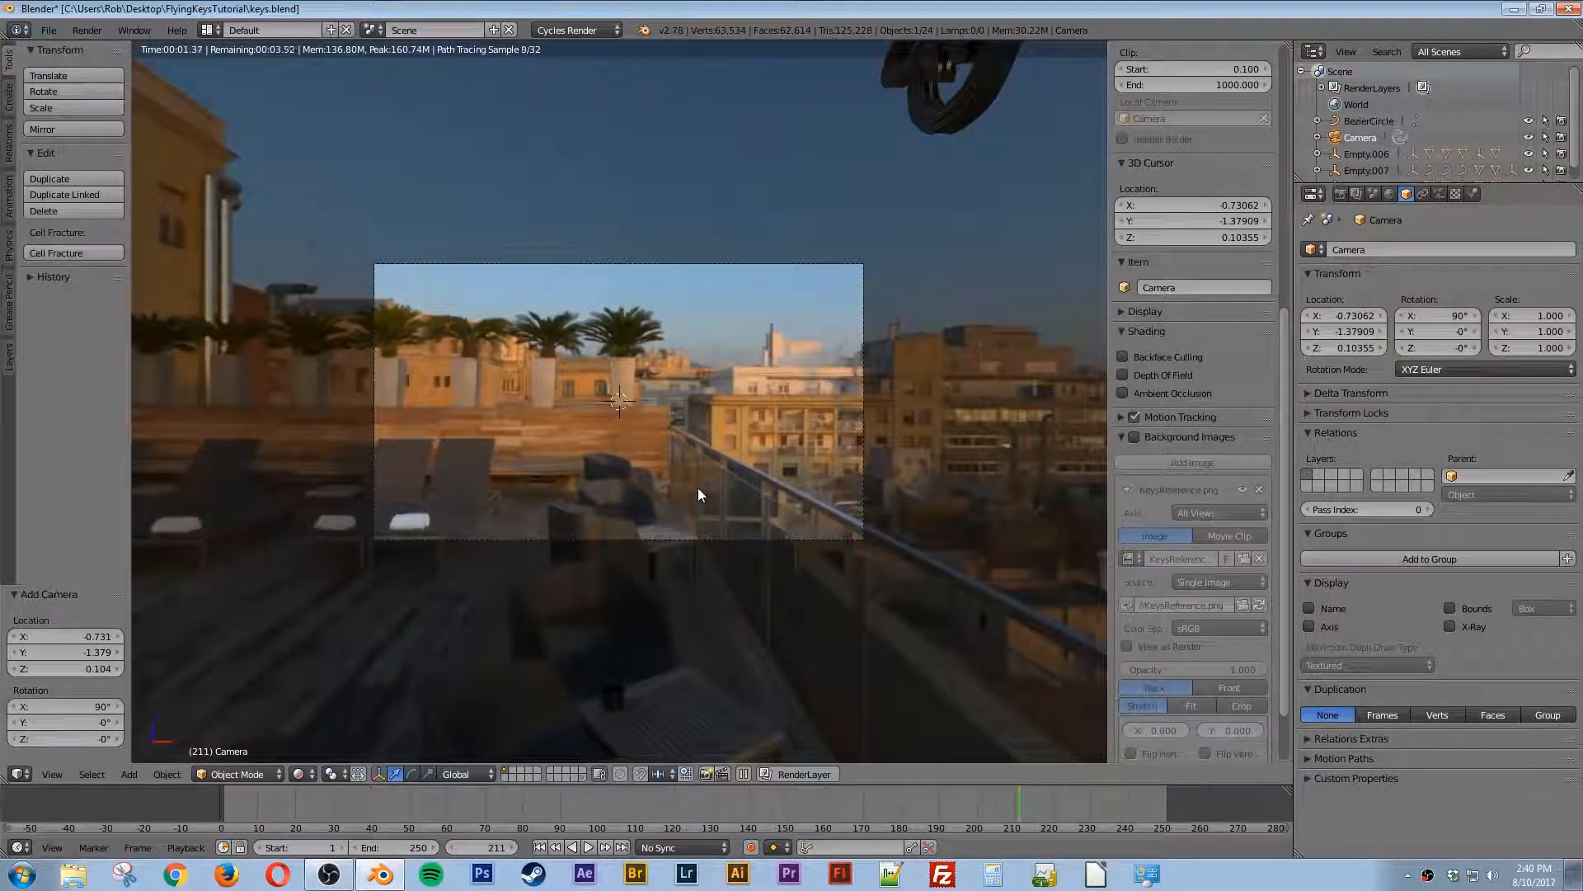
Step: Enable Lock Camera to View for the 3D viewport
scroll(1208, 383, up, 3)
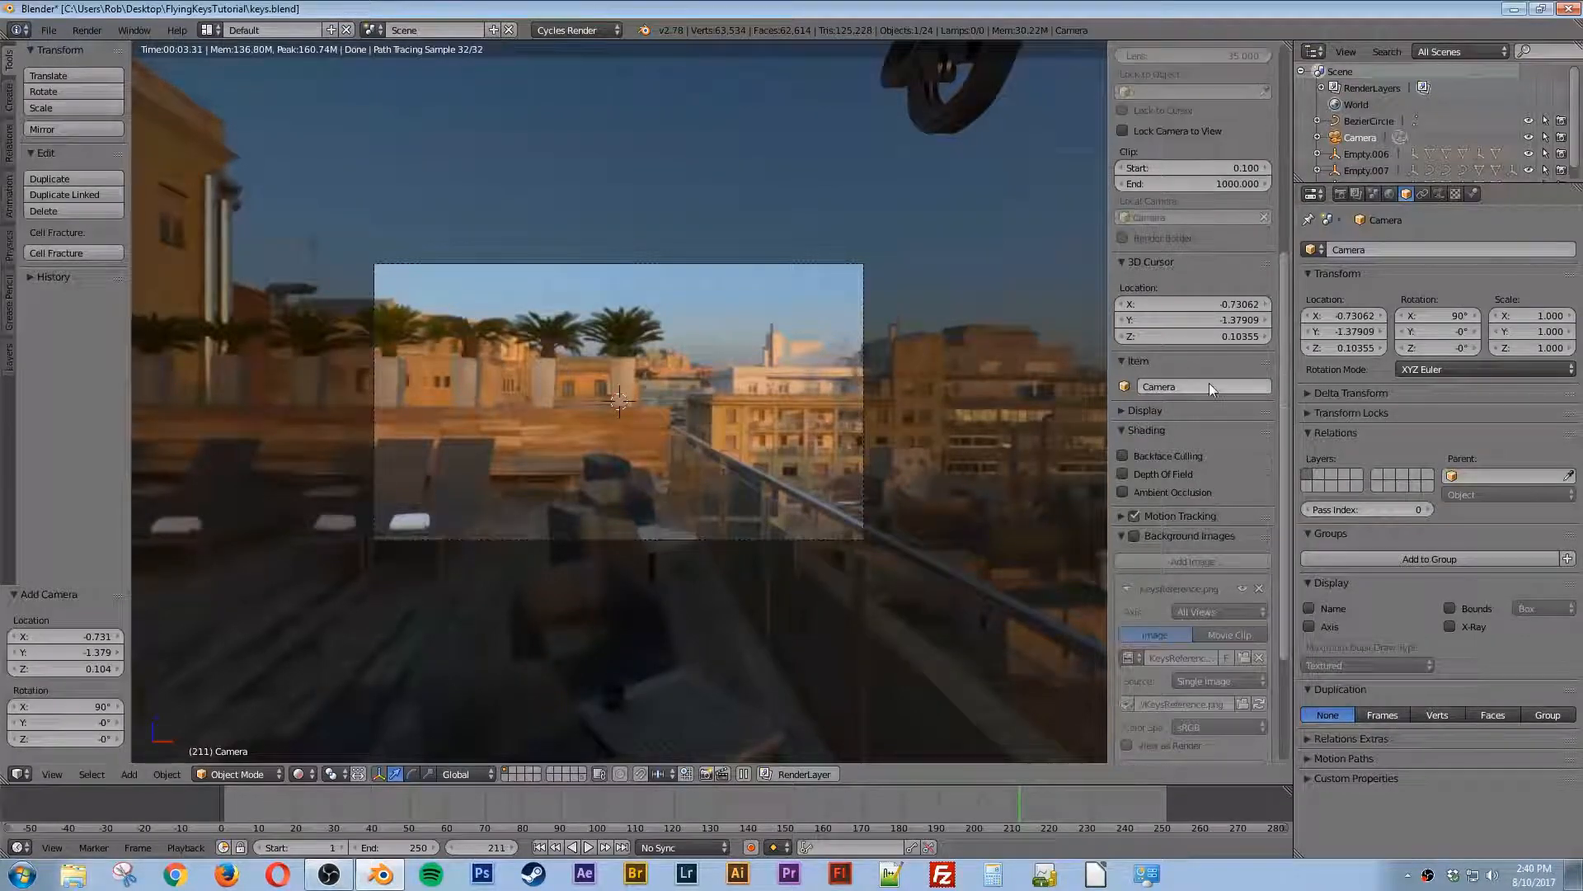
scroll(1183, 507, up, 4)
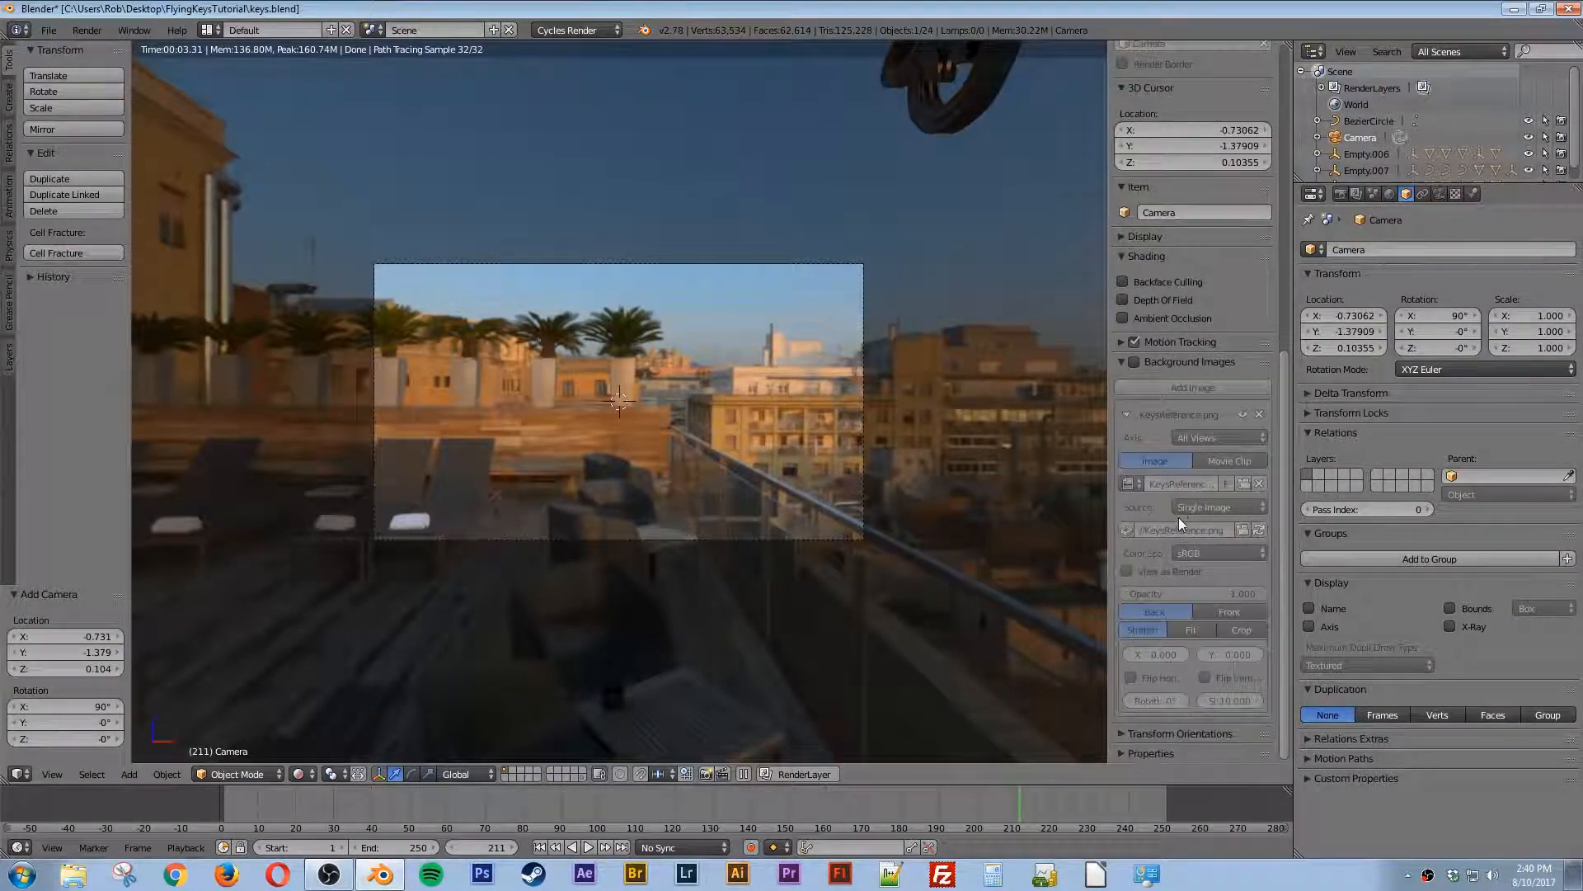
scroll(1166, 620, up, 7)
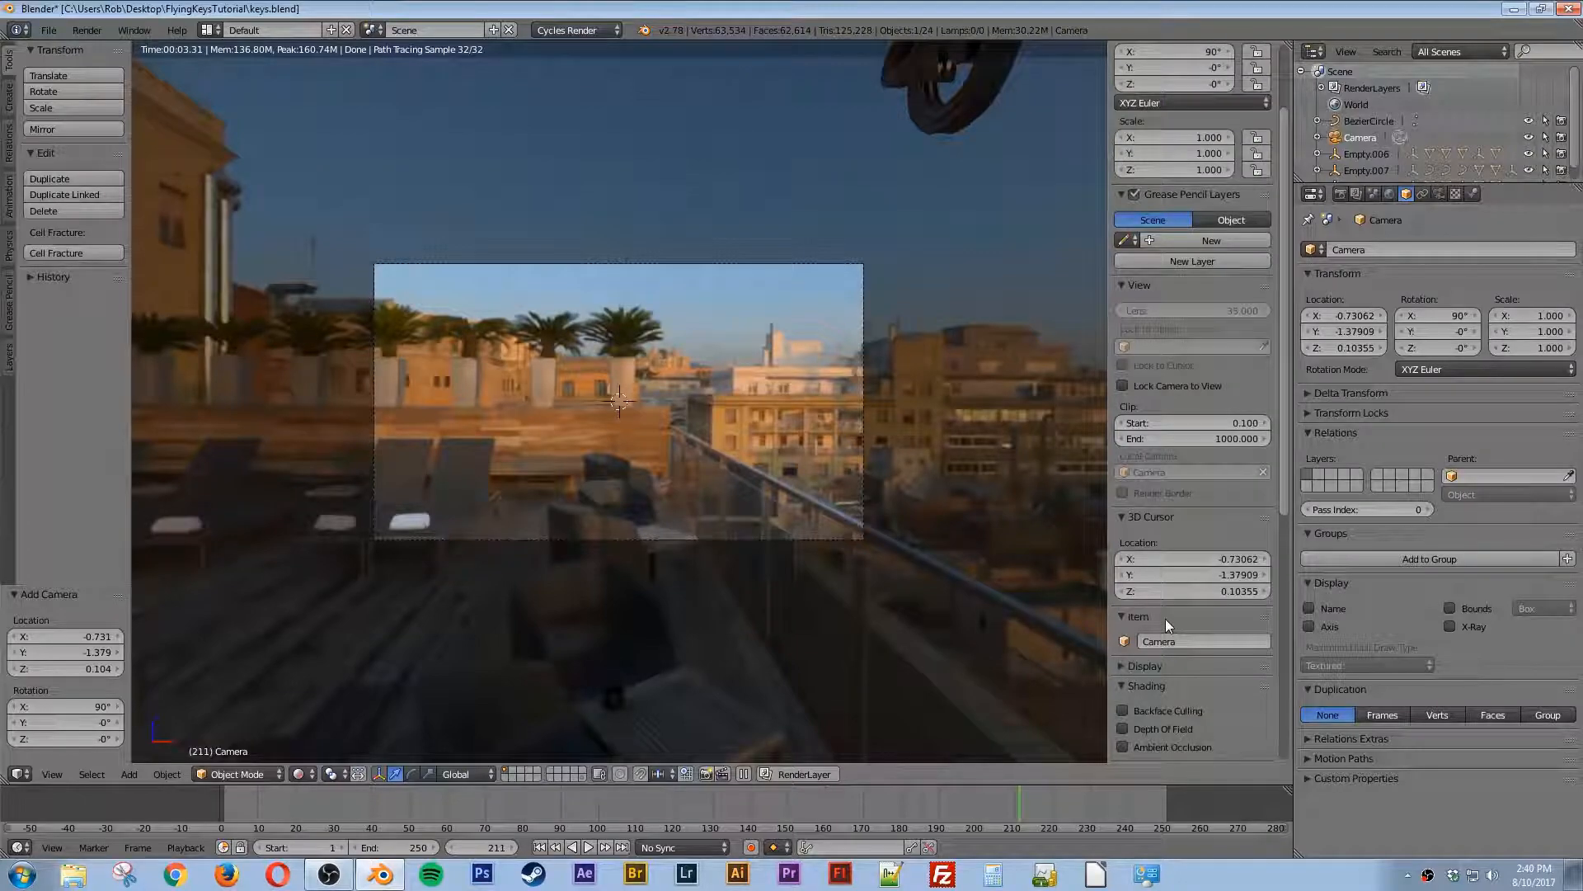
click(1164, 494)
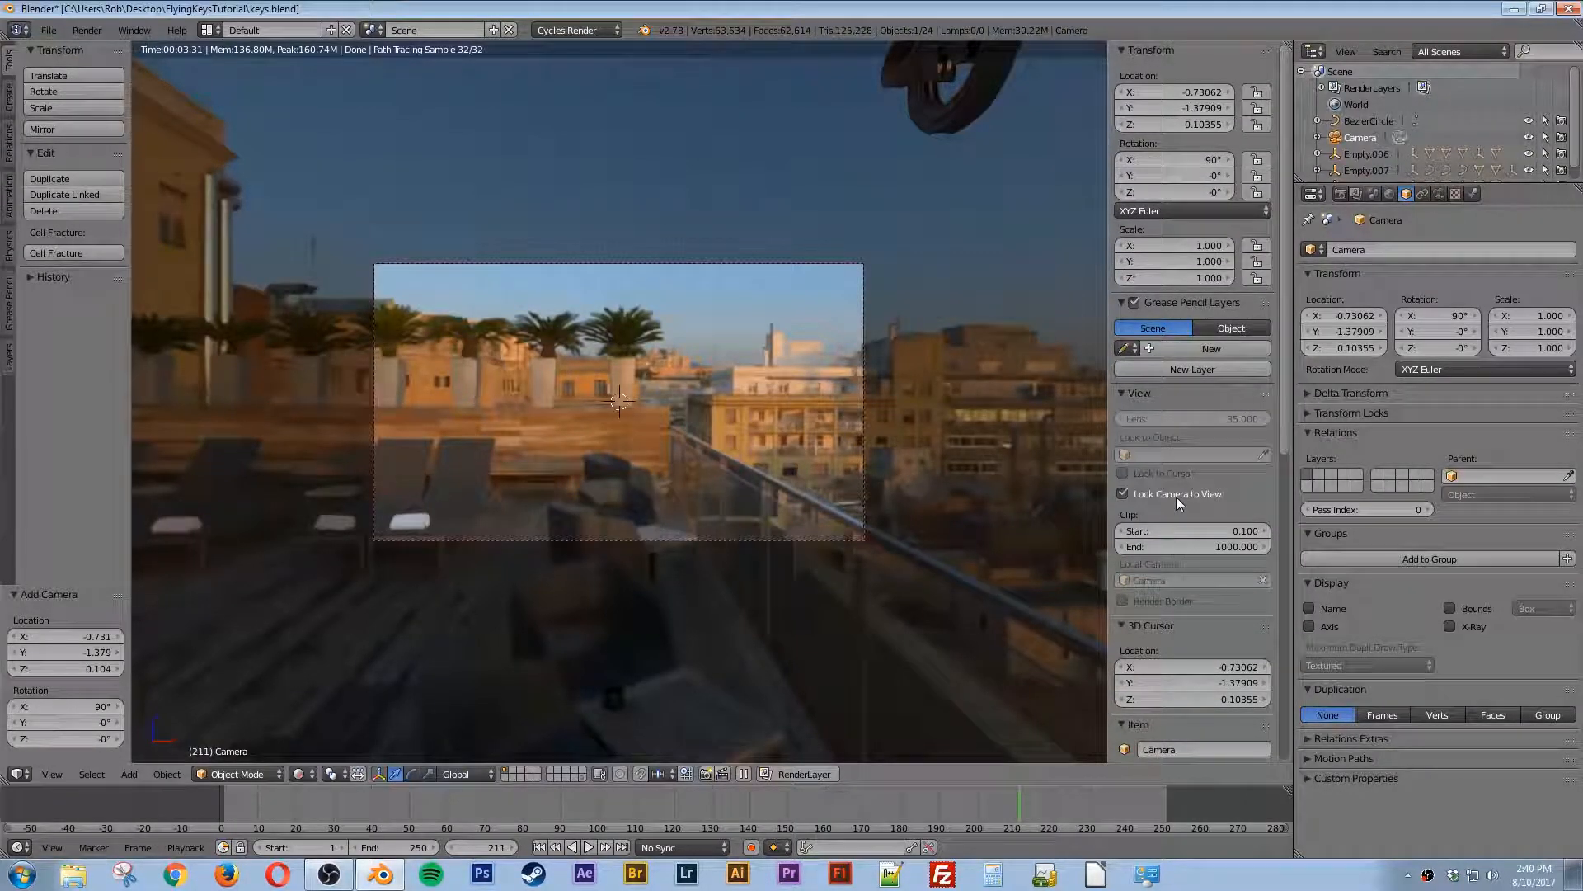
Step: Aim the camera at the sunset skyline, with a rotation of about 96.4° in X and -139.6° in Z
middle_drag(621, 402, 720, 399)
scroll(724, 400, up, 3)
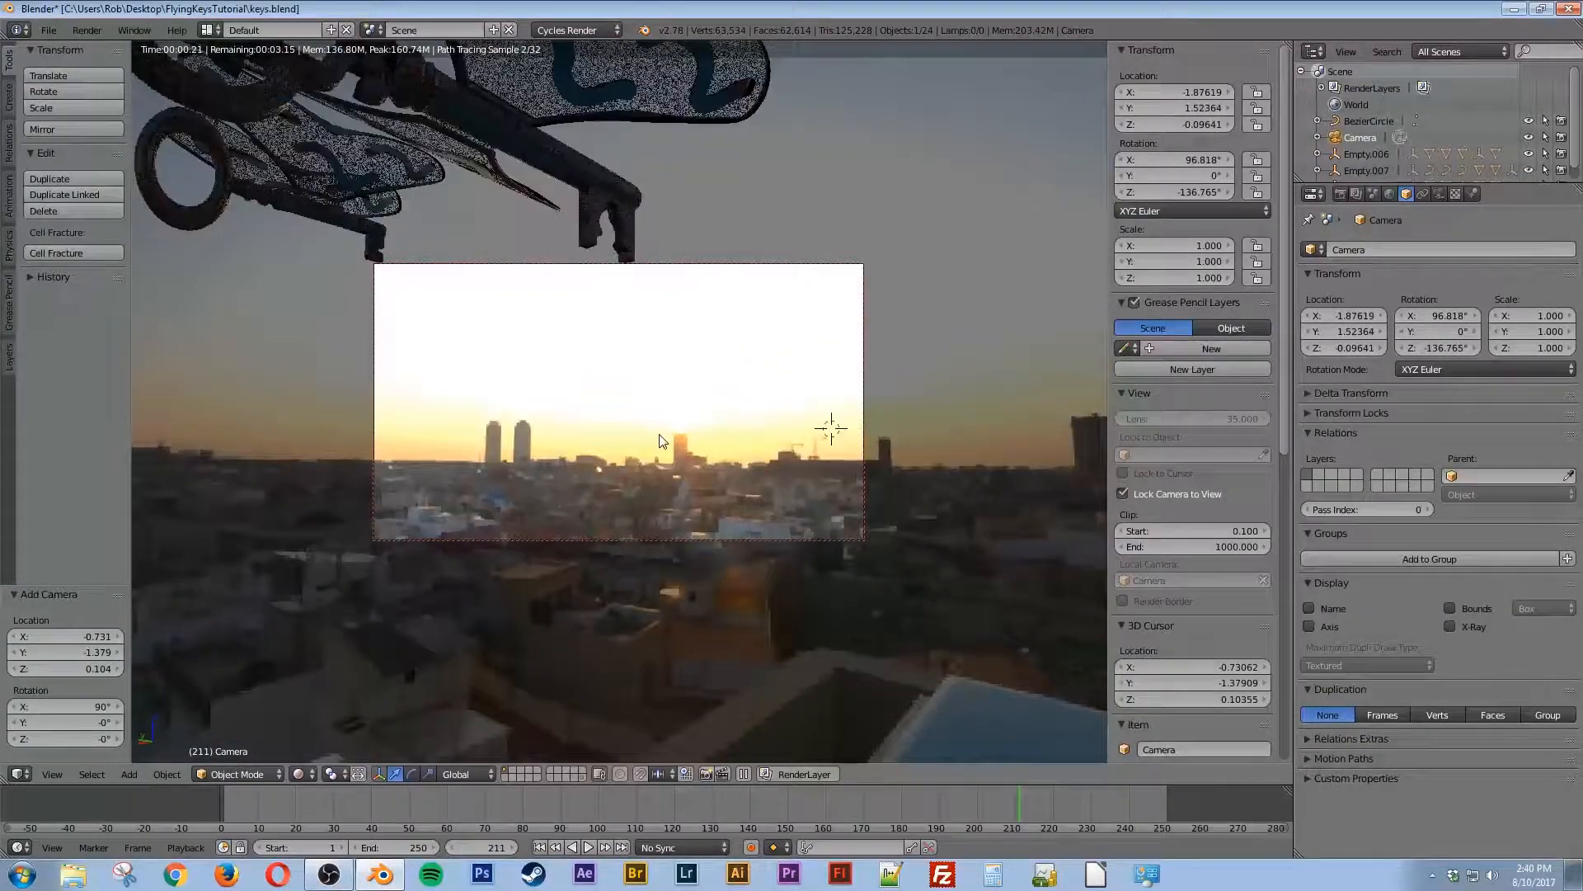
scroll(660, 441, up, 2)
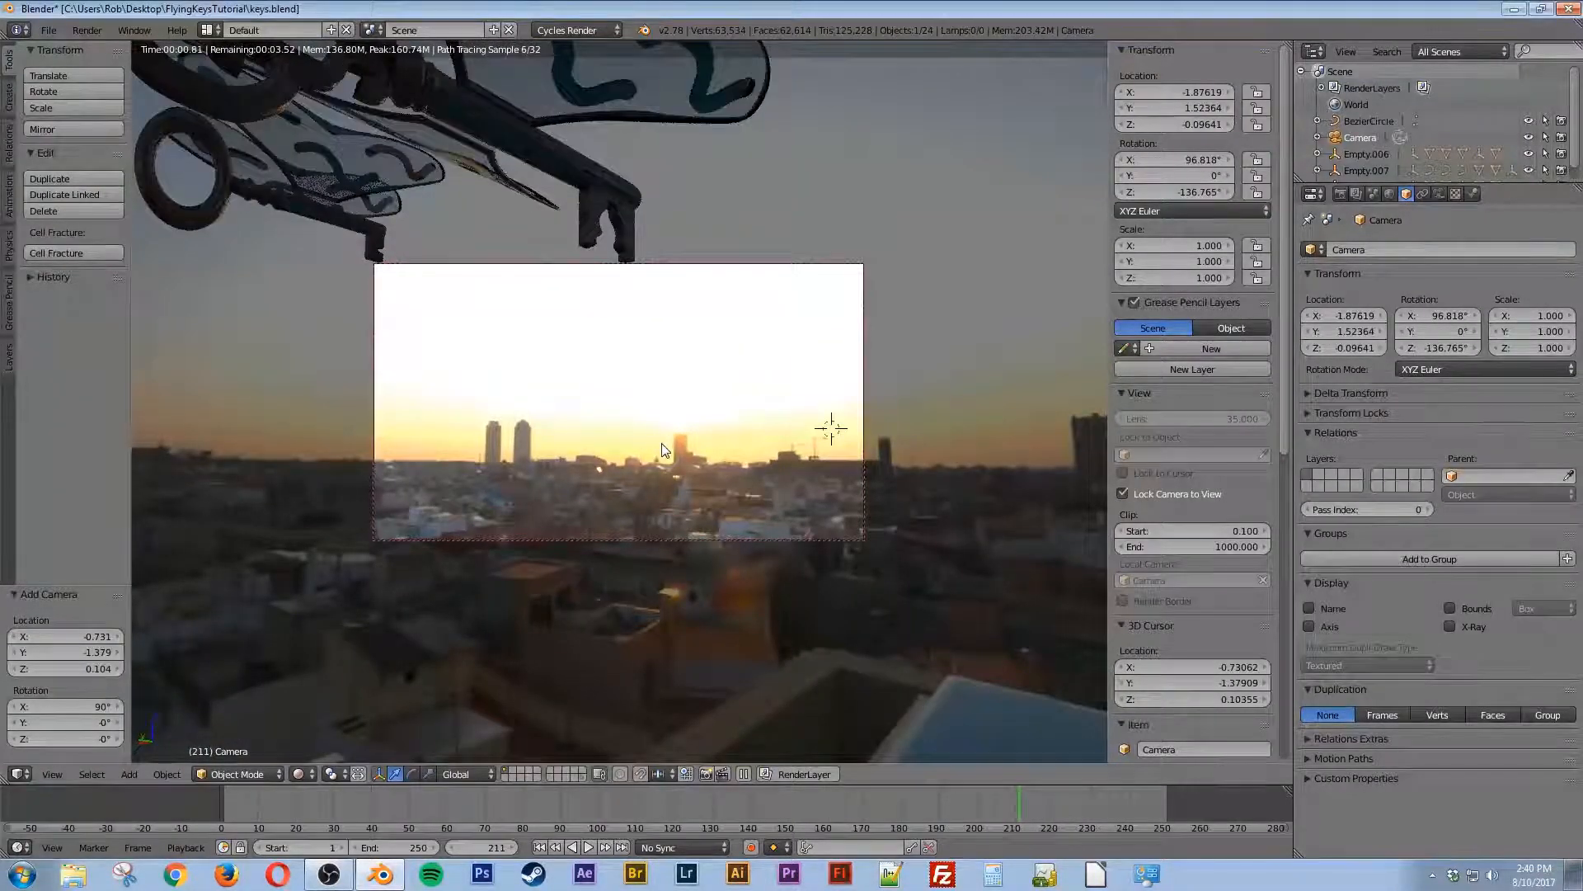
middle_drag(617, 433, 617, 447)
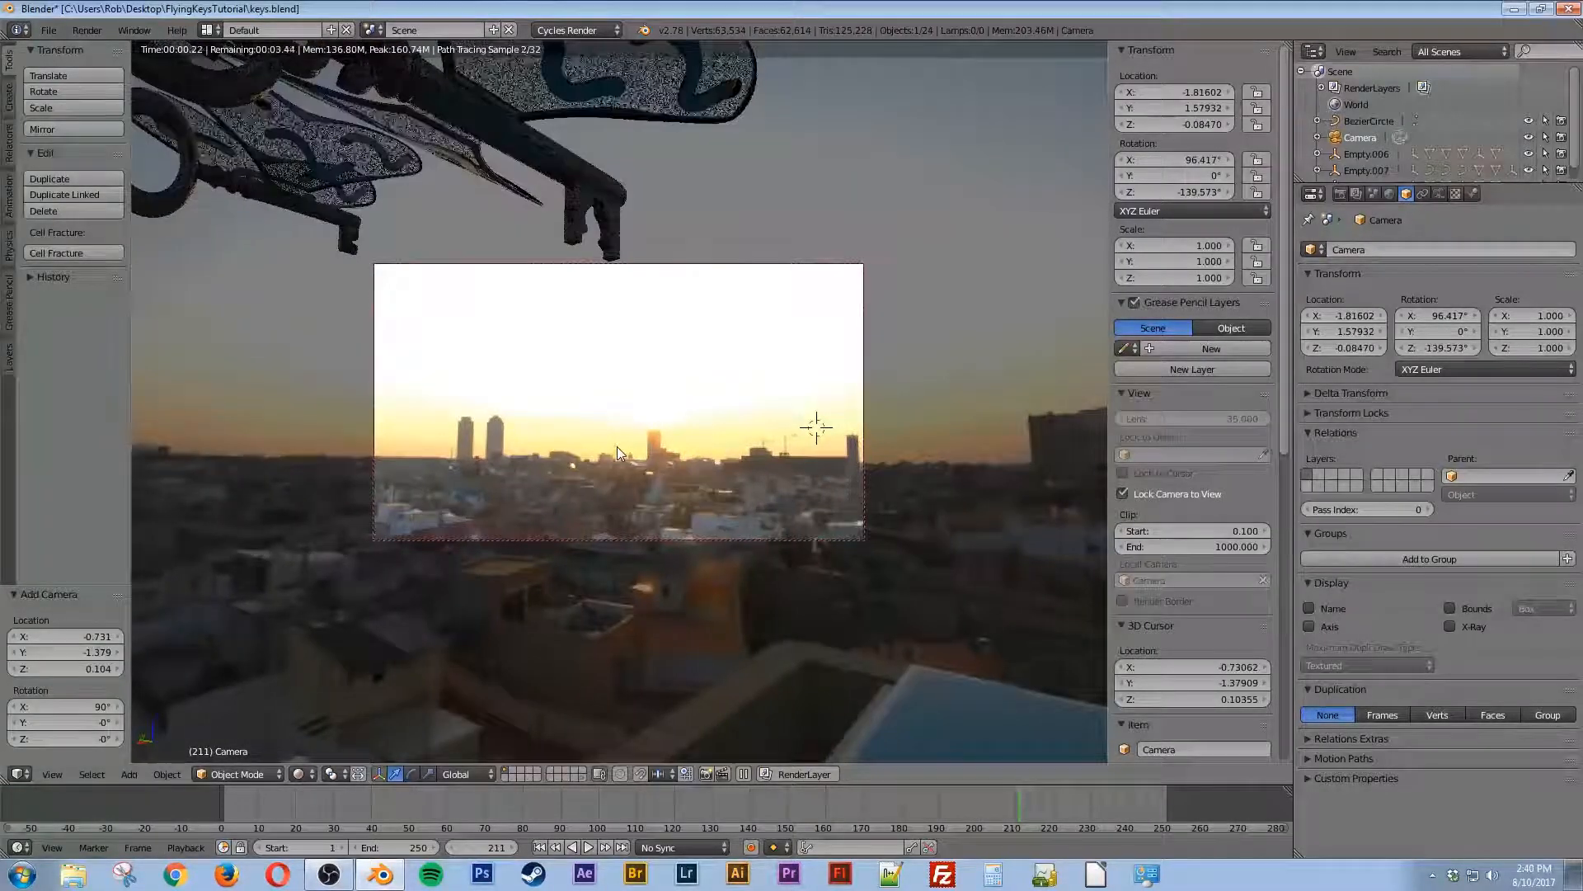
Step: Set the camera's focal length to 50 mm
click(1438, 193)
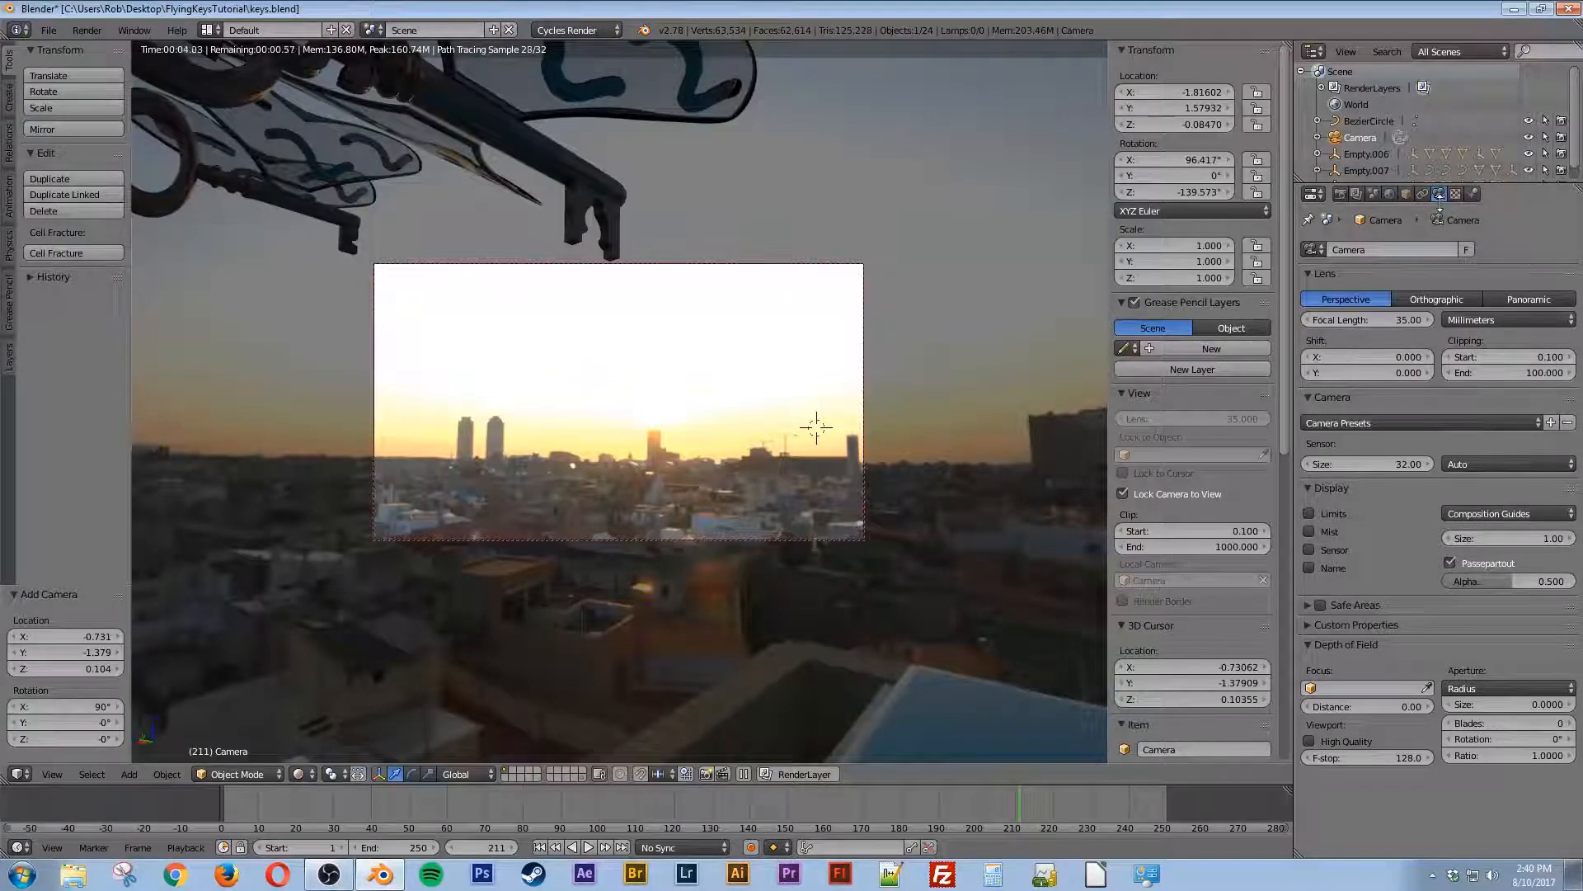
click(1335, 320)
text(50)
key(Return)
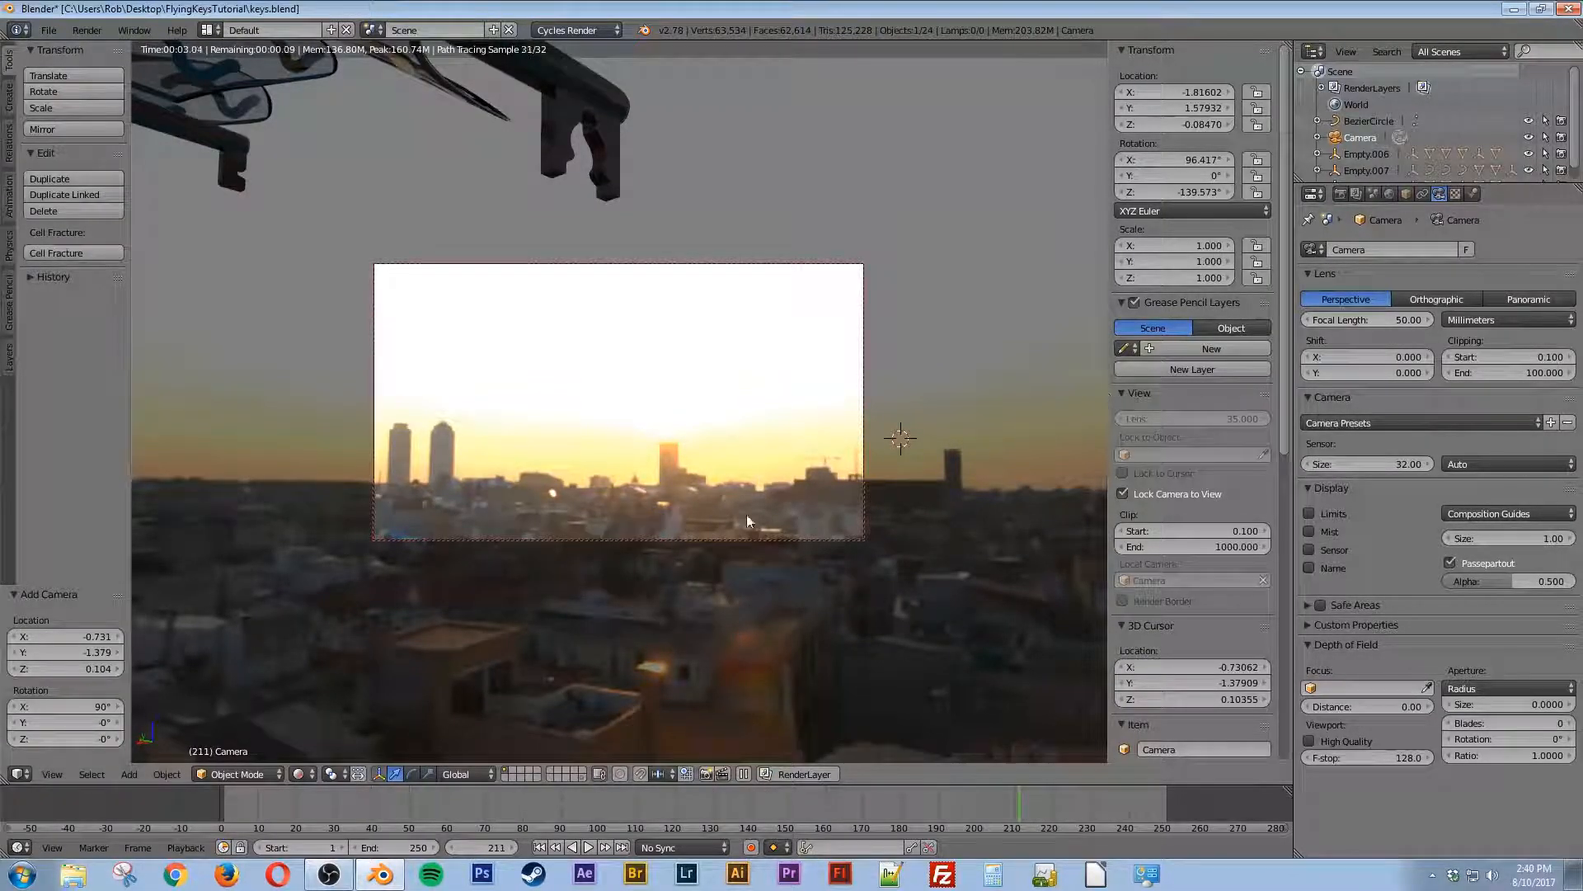
Step: Fine-tune the camera's rotation to about 94.4° in X and -136.4° in Z, and turn off Lock Camera to View
middle_drag(632, 467, 625, 470)
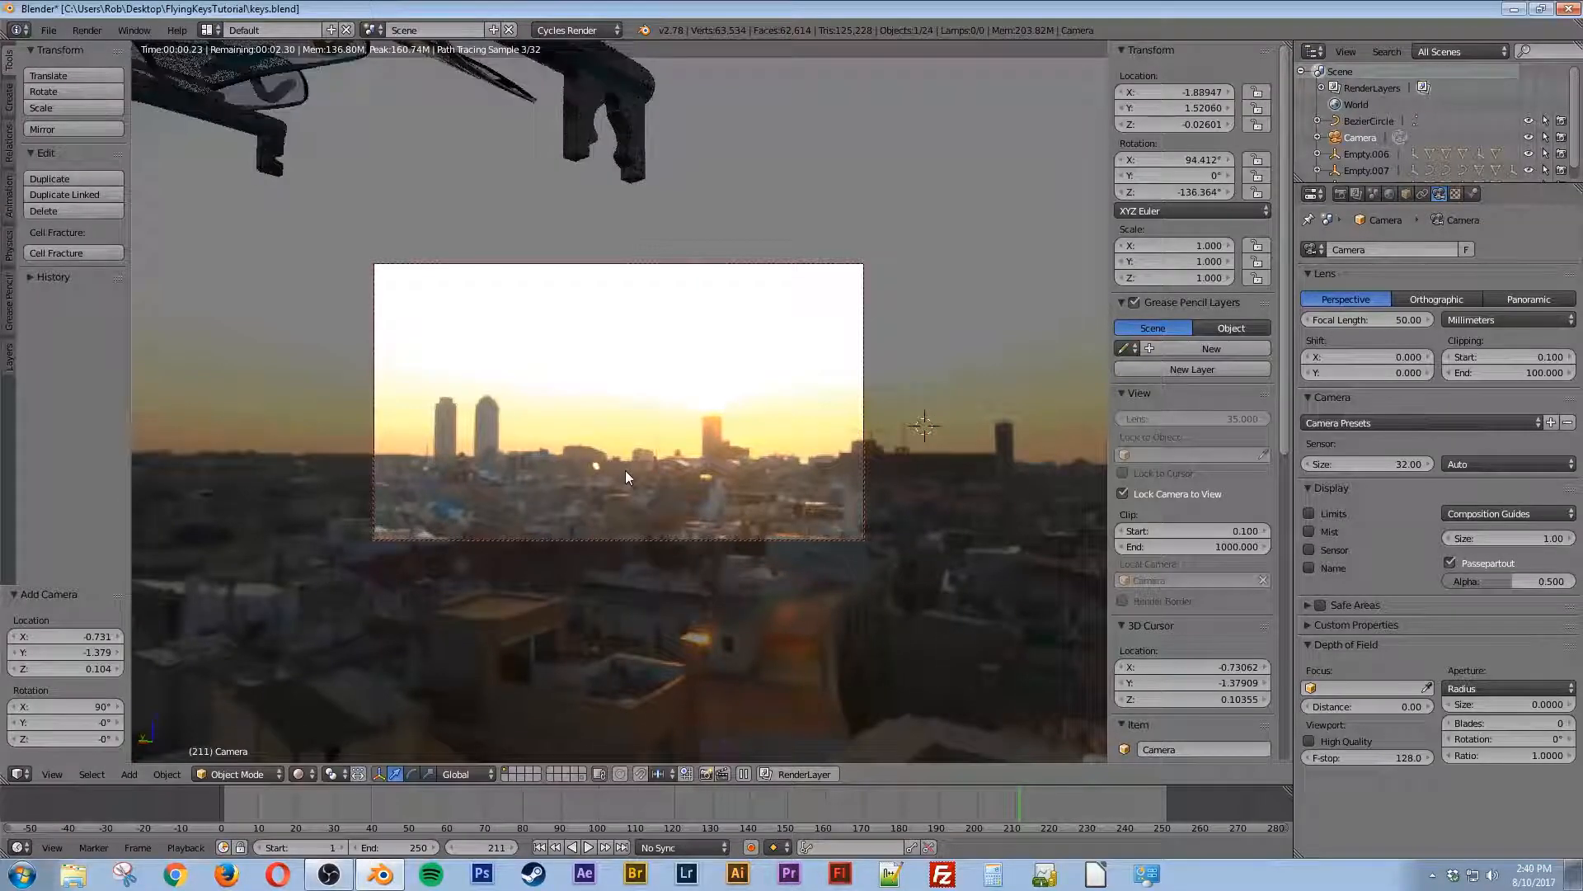
click(1150, 494)
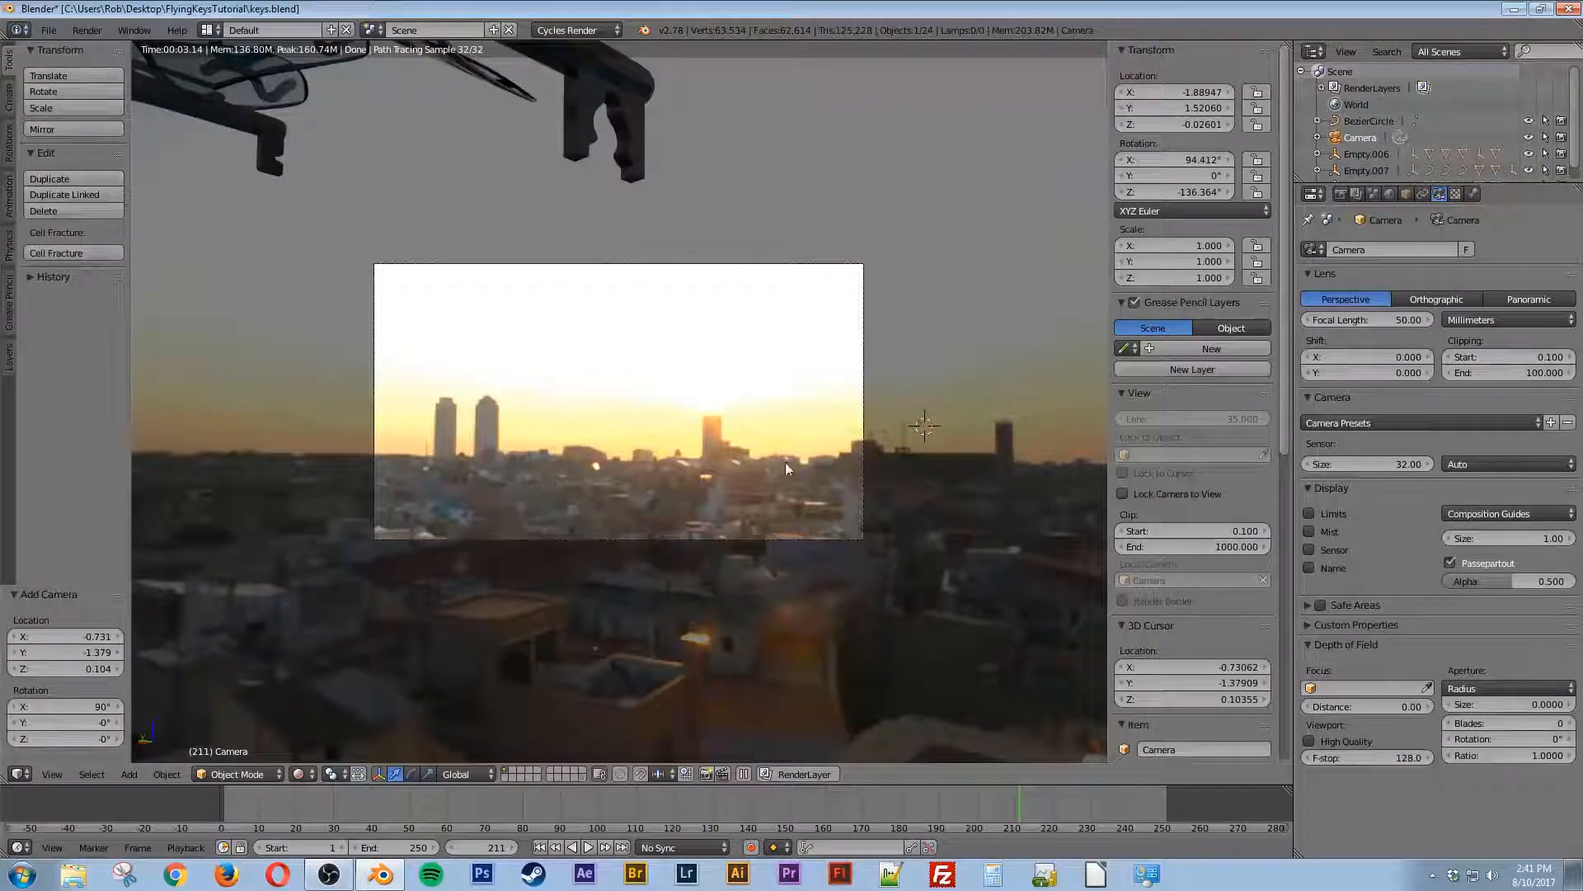
Step: In solid shading from the top view, move the camera away from the keys, about -2.32 in X and 3.65 in Y
key(KP_7)
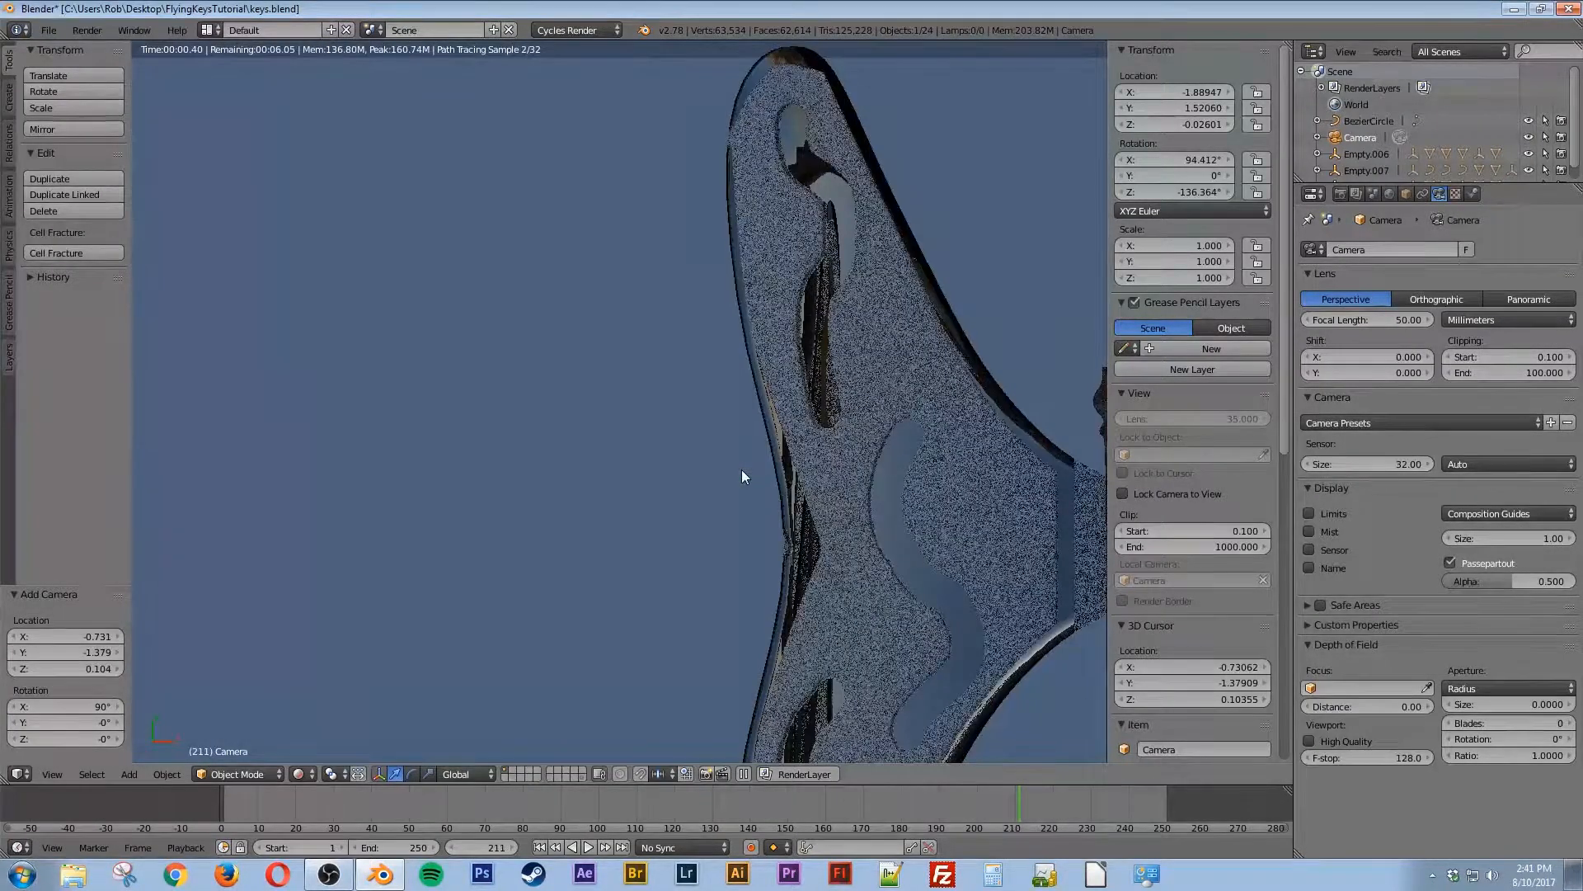
key(shift+z)
scroll(740, 468, down, 10)
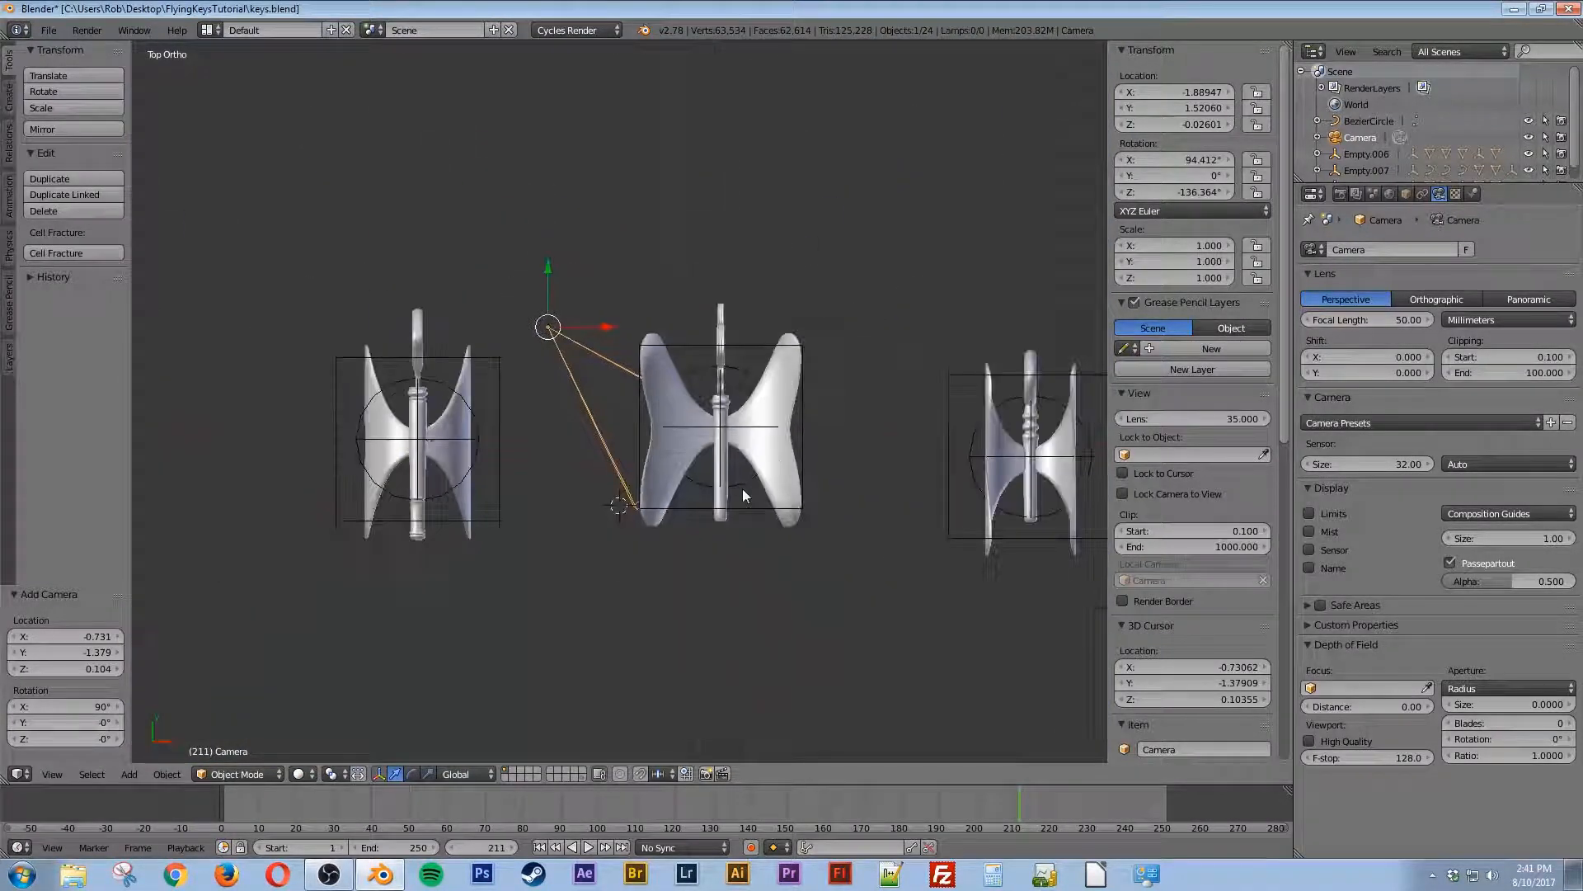
scroll(740, 497, down, 3)
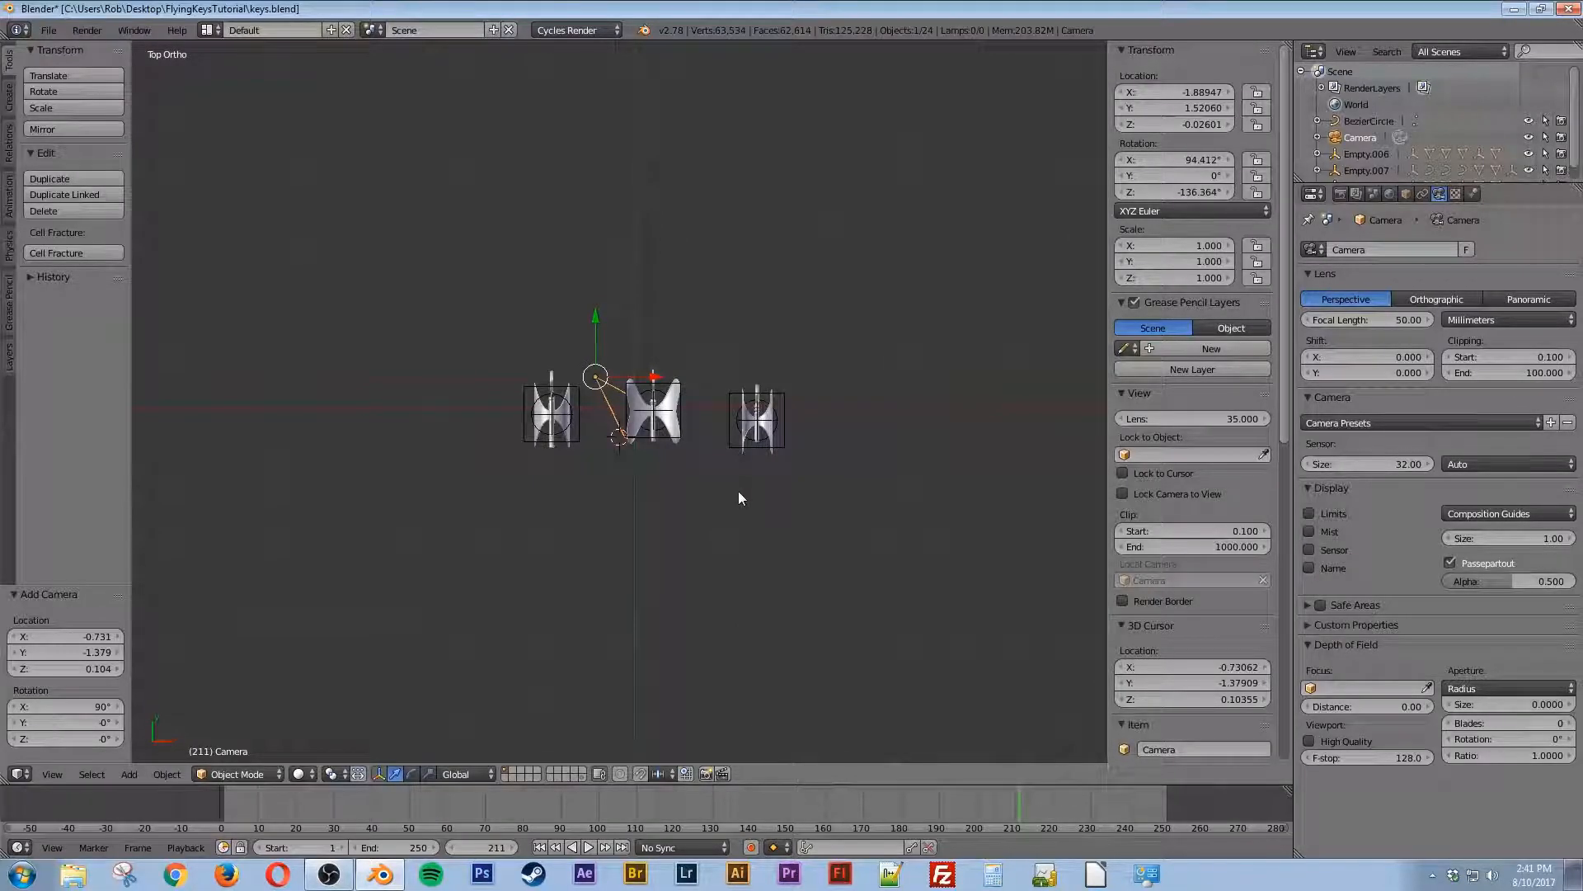
key(g)
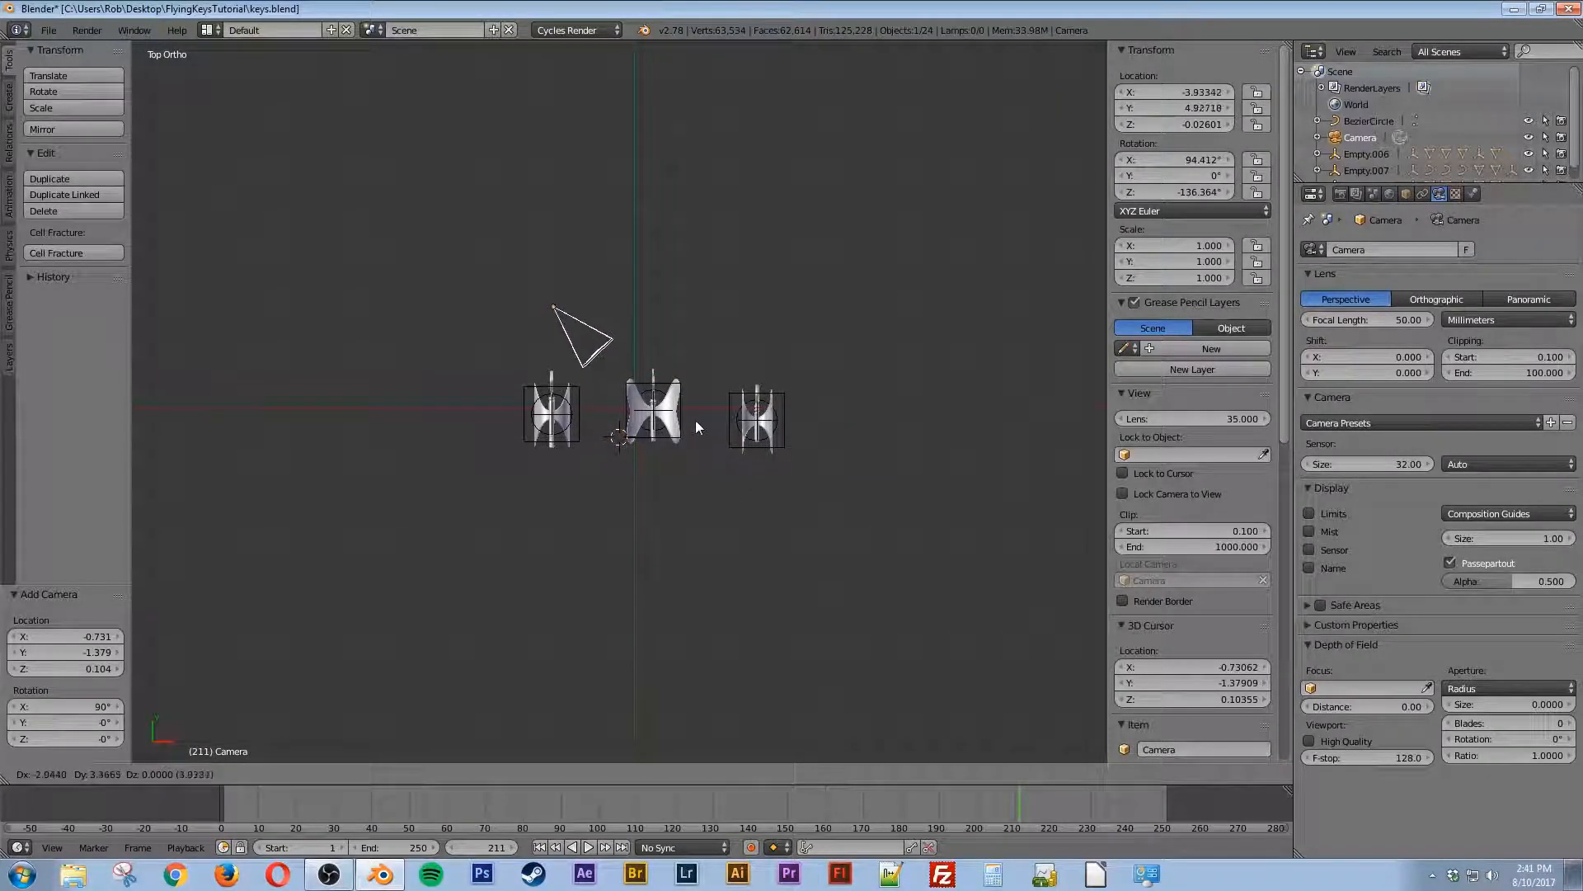
click(691, 415)
scroll(671, 424, up, 1)
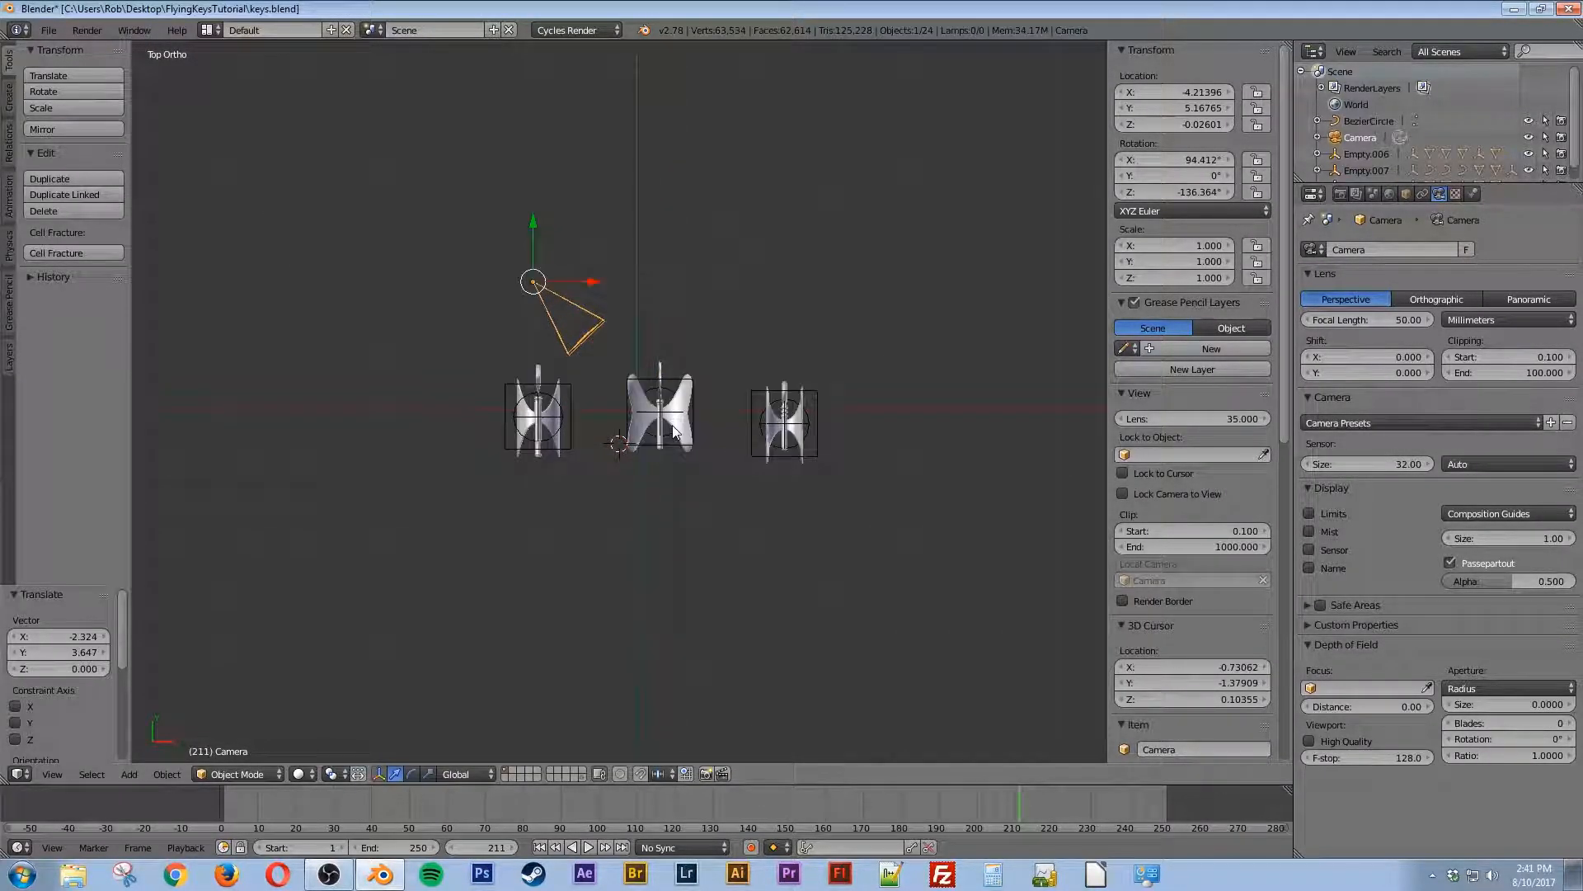
Step: Select all three winged keys with their empties and move them away from the camera, about -0.87 in X and -6.05 in Y
key(a)
key(b)
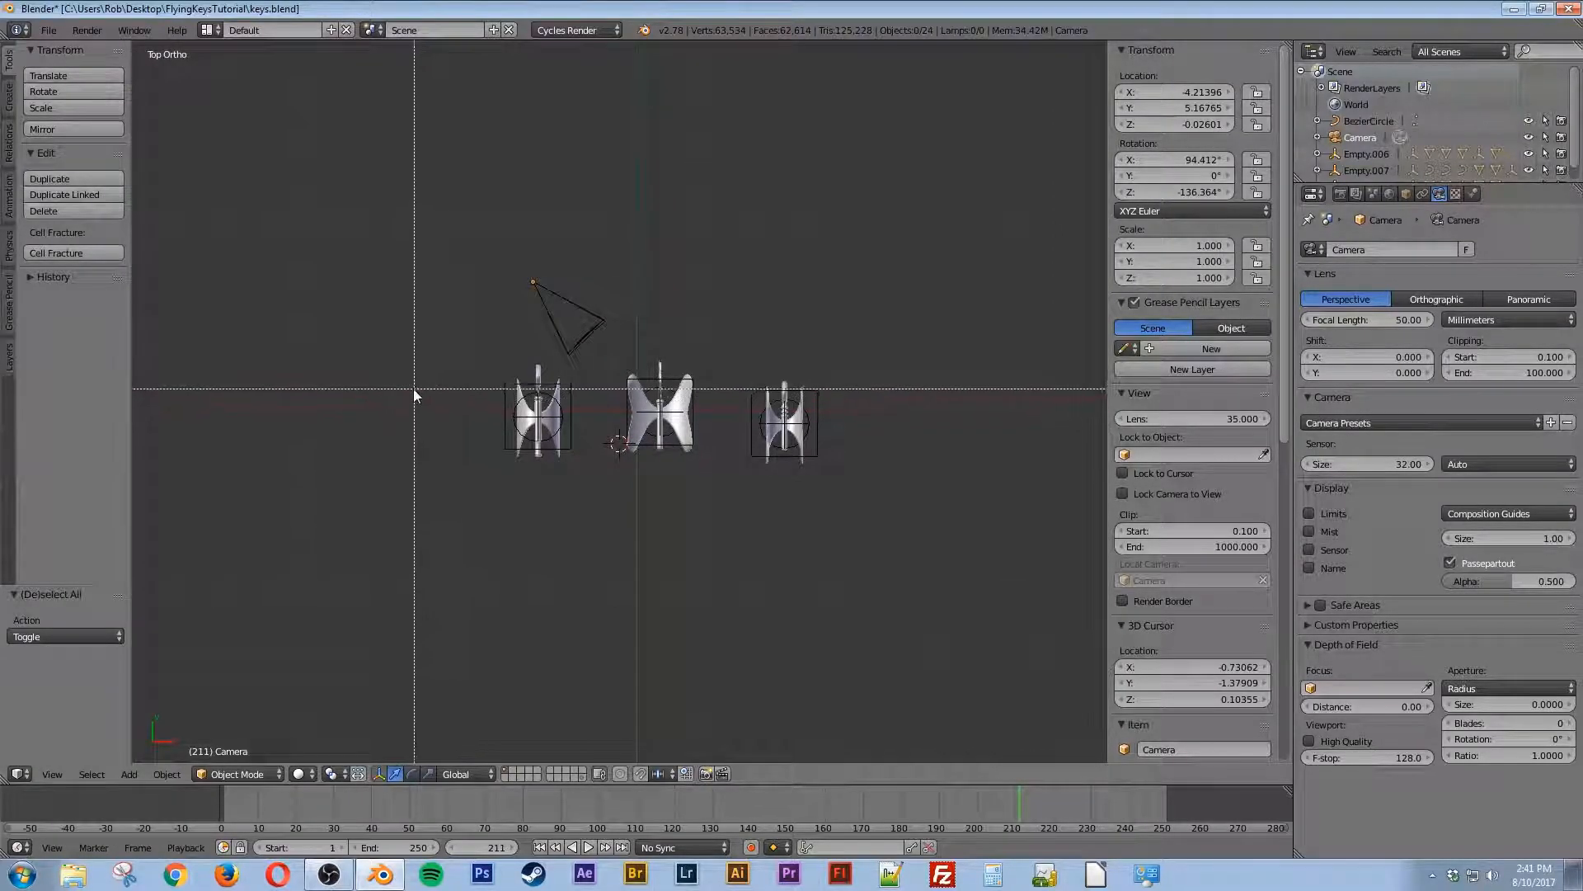
drag(394, 373, 956, 522)
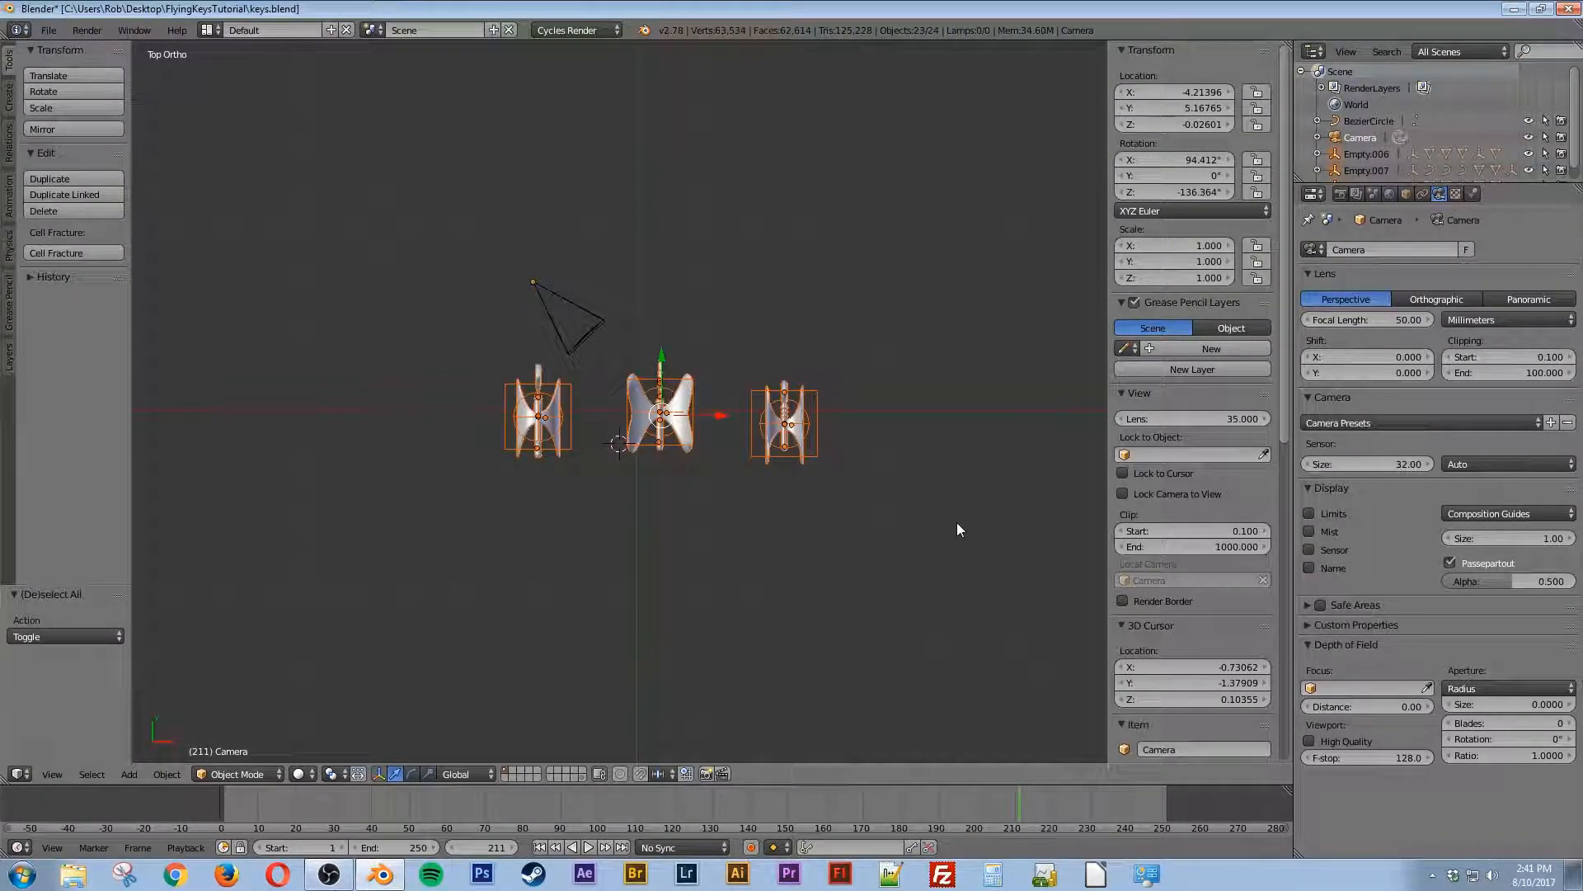
key(g)
click(850, 649)
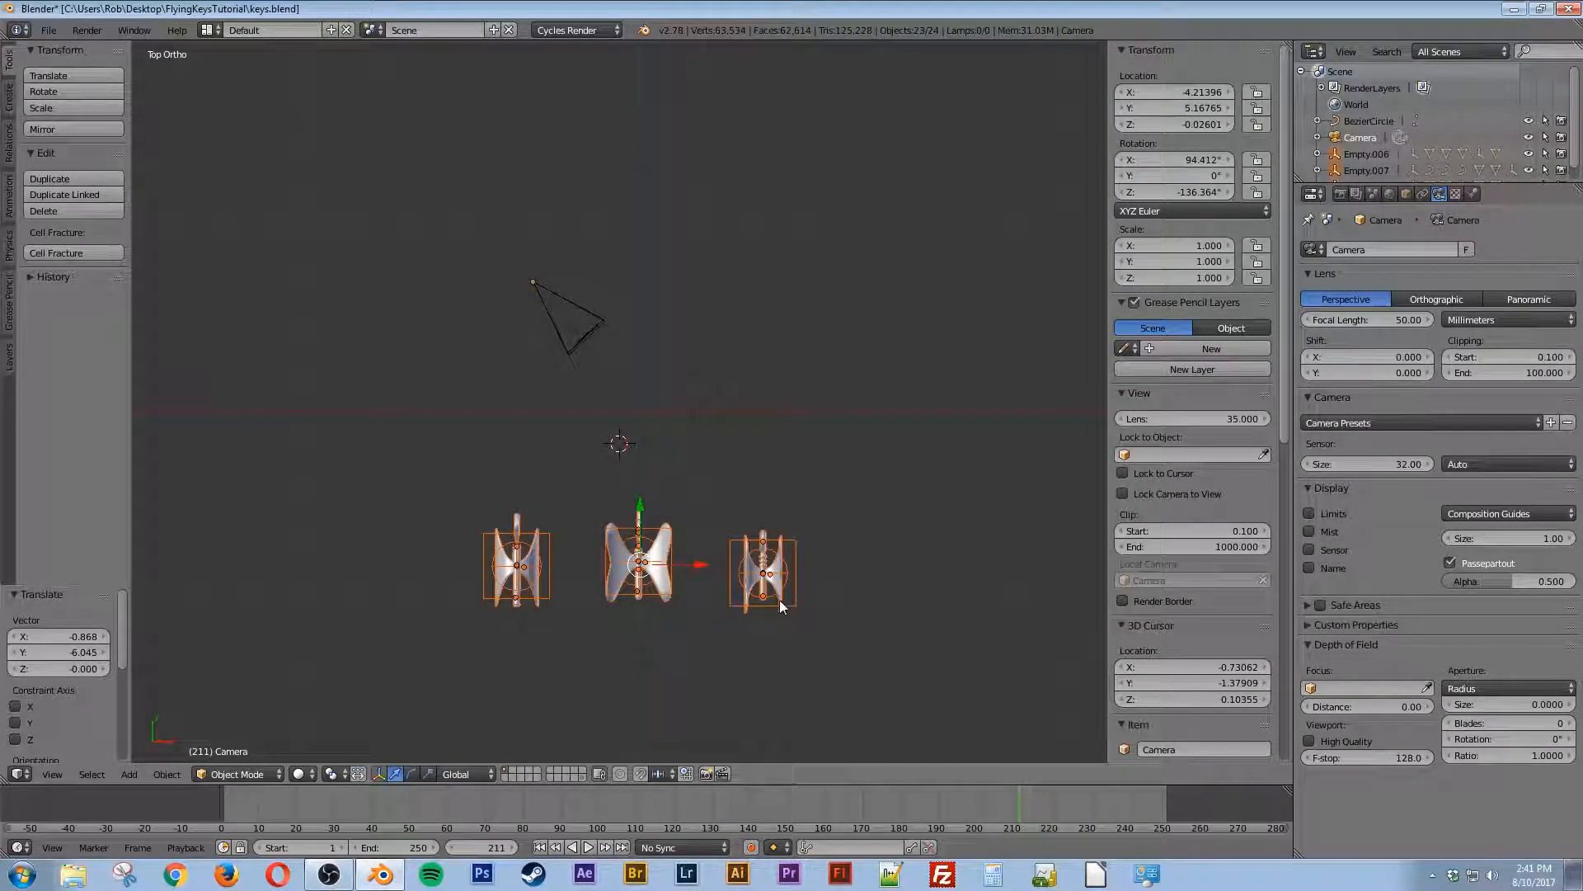
middle_drag(793, 618, 789, 581)
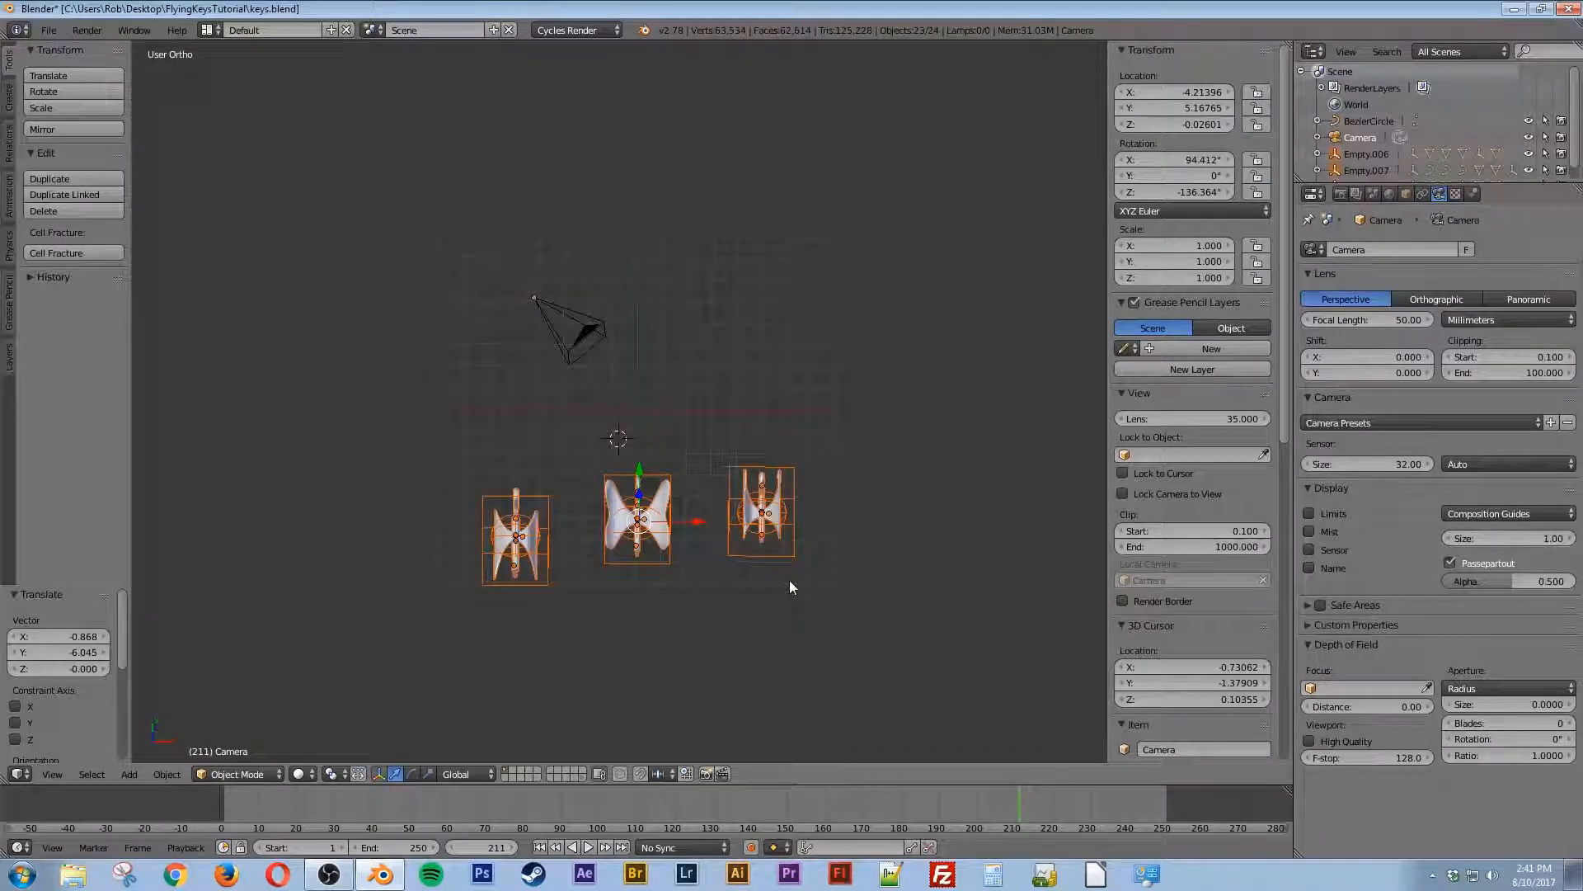
key(KP_7)
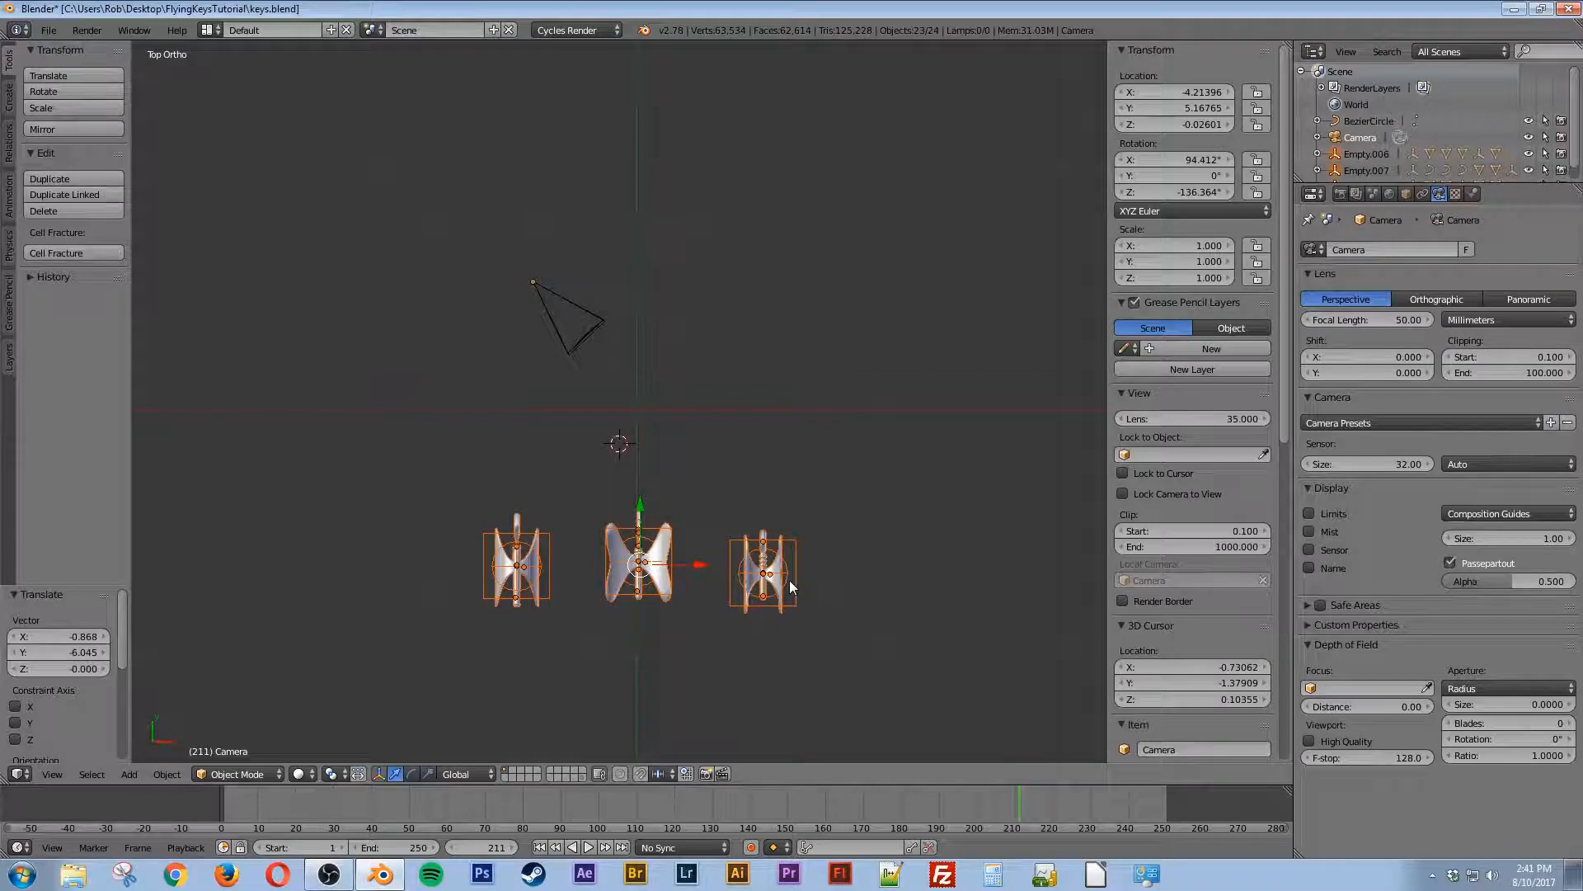
Step: Duplicate the rightmost winged key twice, offsetting the first copy about 10.05 in X and the second about -25.97 in X and -6.88 in Y
key(a)
key(b)
drag(729, 497, 873, 661)
scroll(859, 661, down, 2)
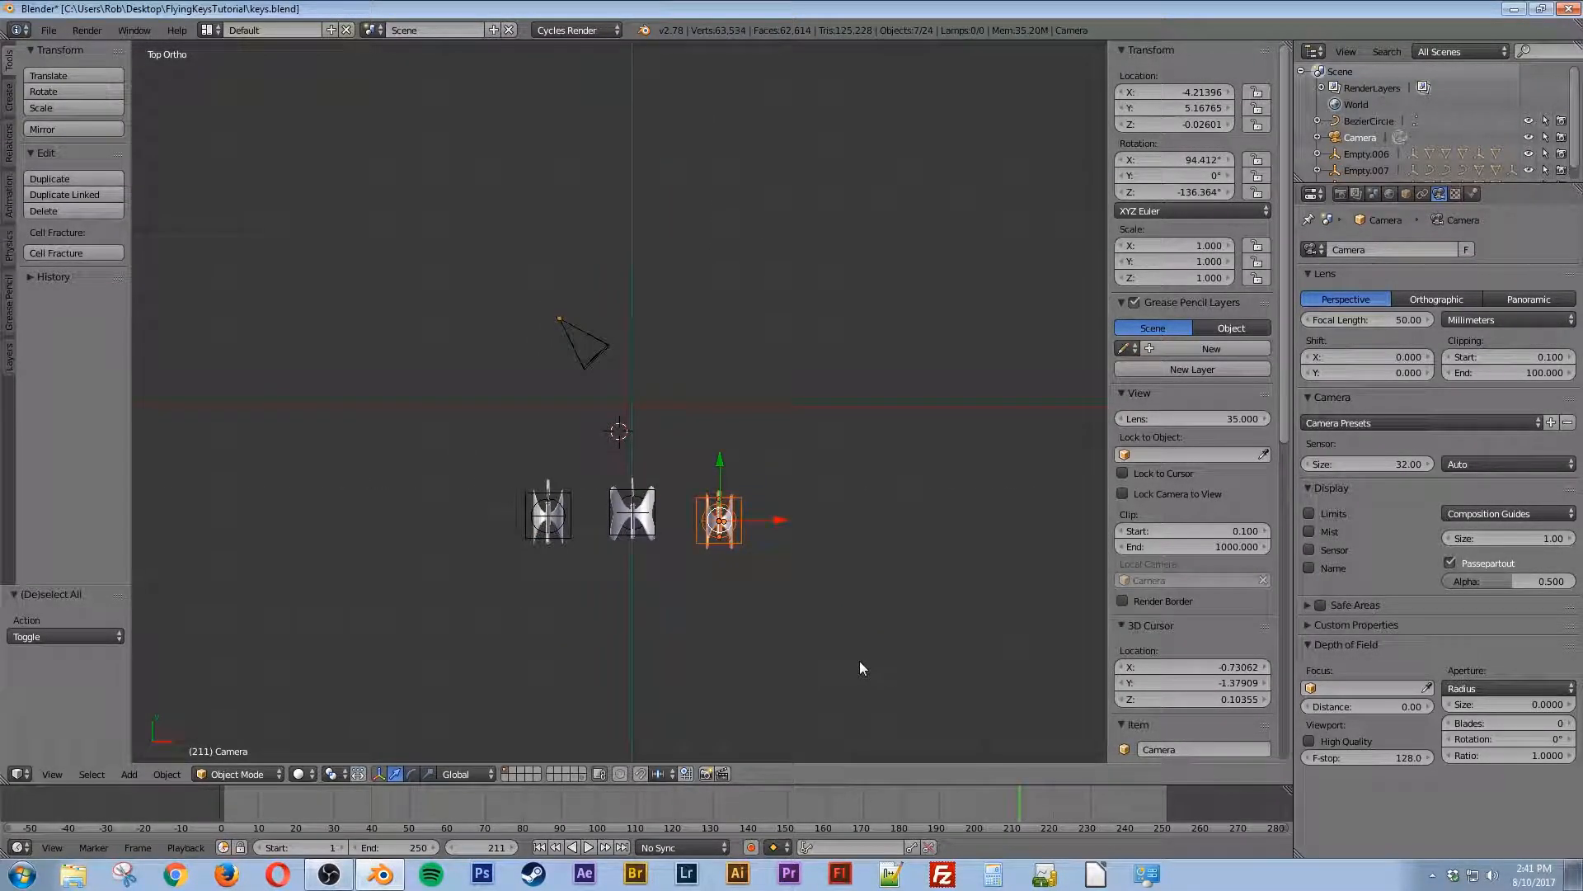
key(shift+d)
click(967, 600)
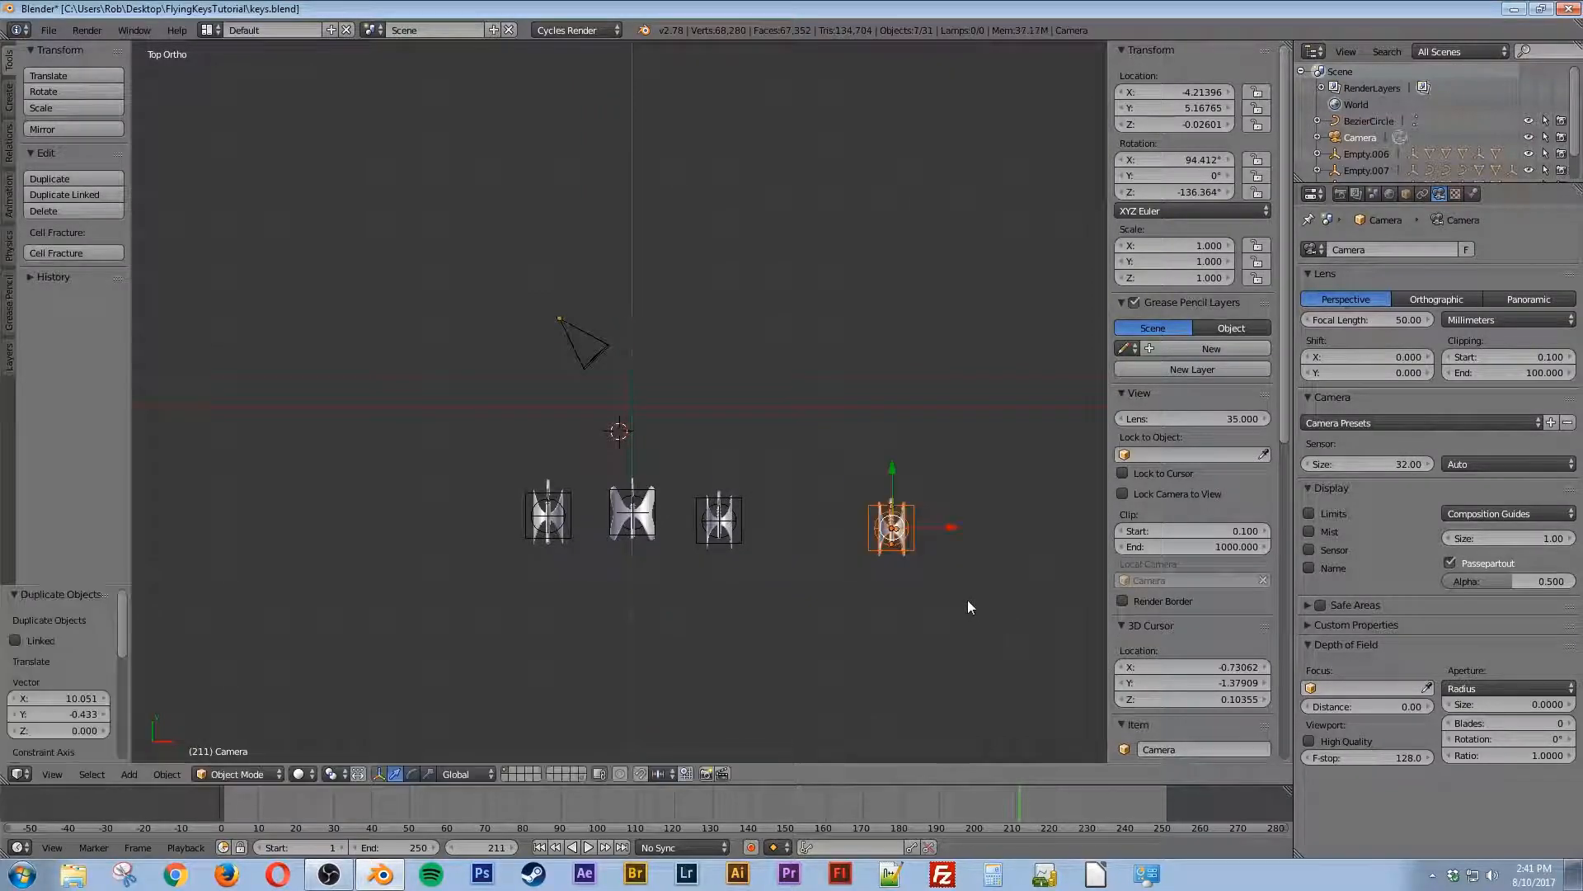
key(shift+d)
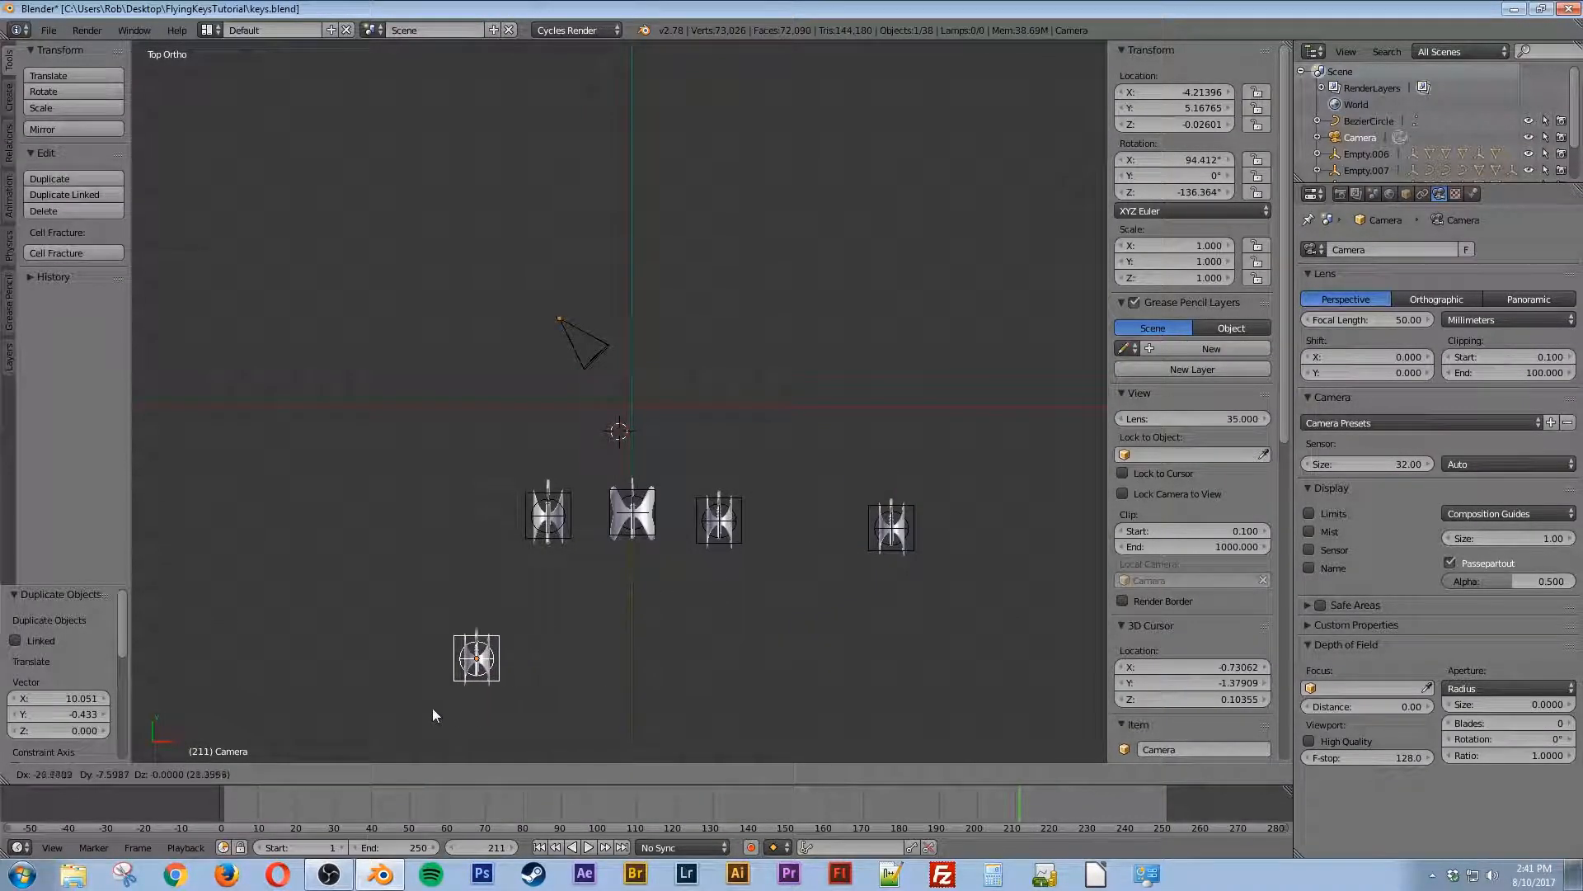
click(430, 701)
Step: Duplicate the same key further, placing one copy behind the row to the right and another farther back near the center
key(shift+d)
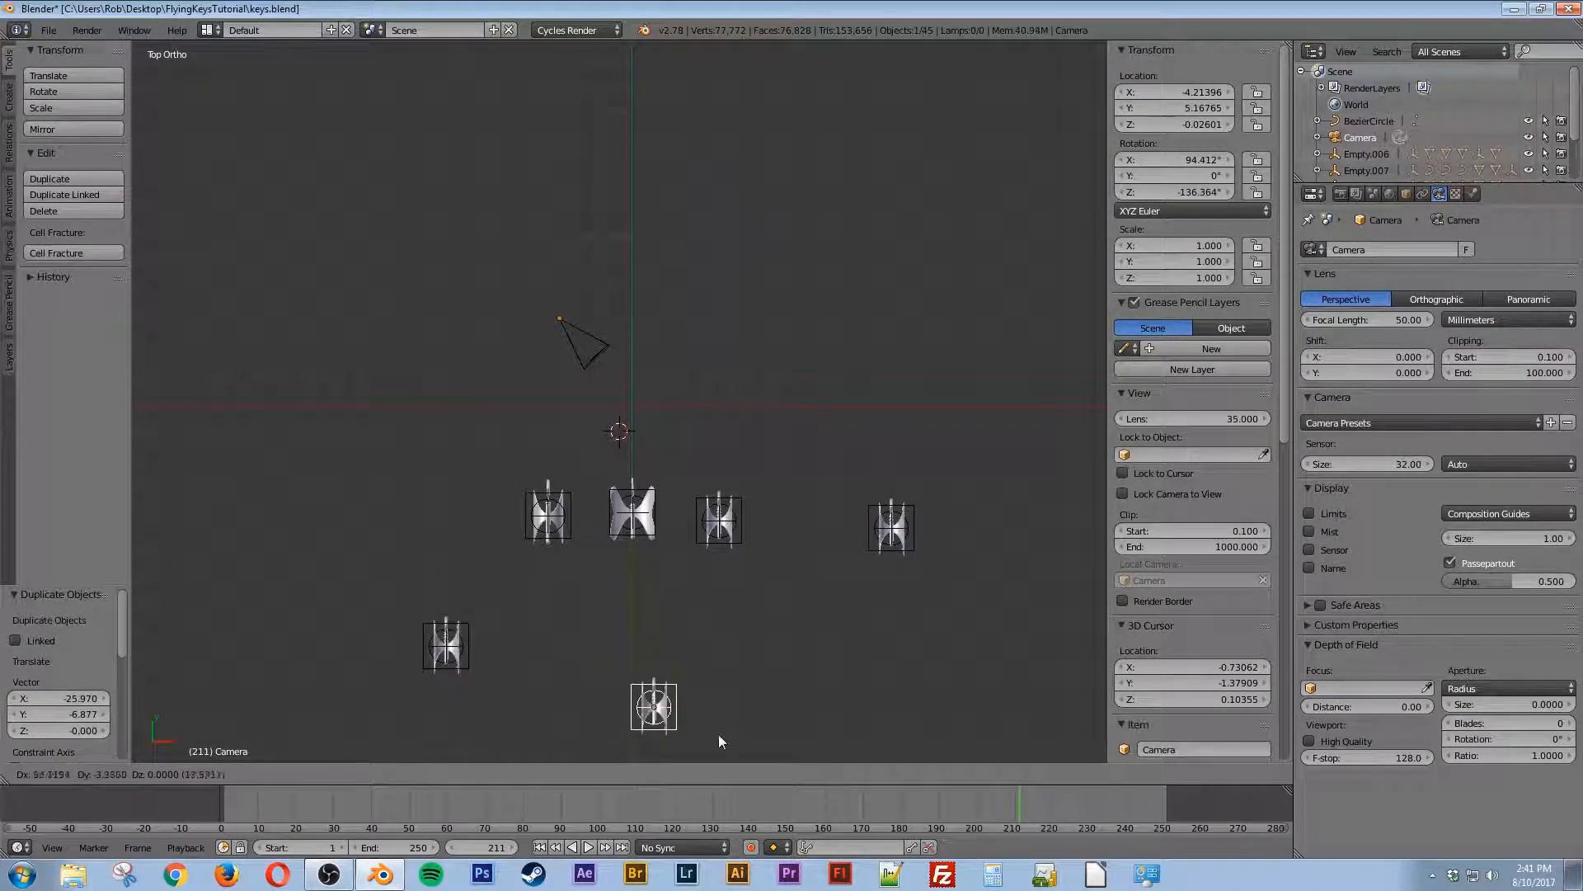
right_click(819, 685)
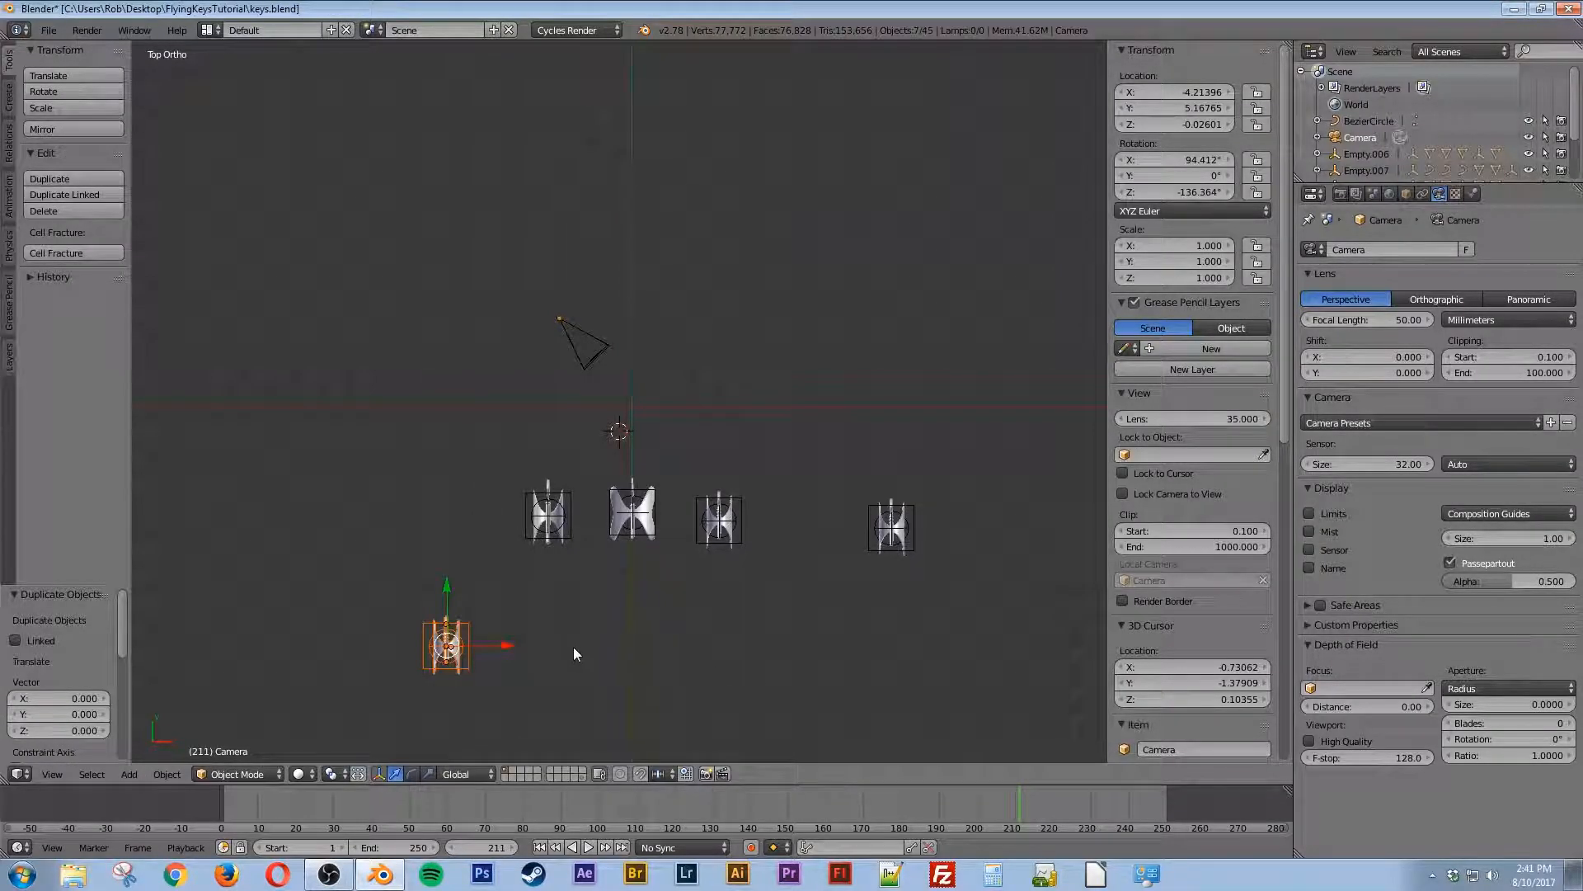
key(shift+d)
click(930, 676)
shift+middle_drag(934, 677, 858, 444)
key(shift+d)
click(651, 528)
Step: Duplicate the large middle key three times, placing copies behind the row, at the front right and at the far back right
key(a)
key(b)
drag(532, 369, 579, 229)
key(shift+d)
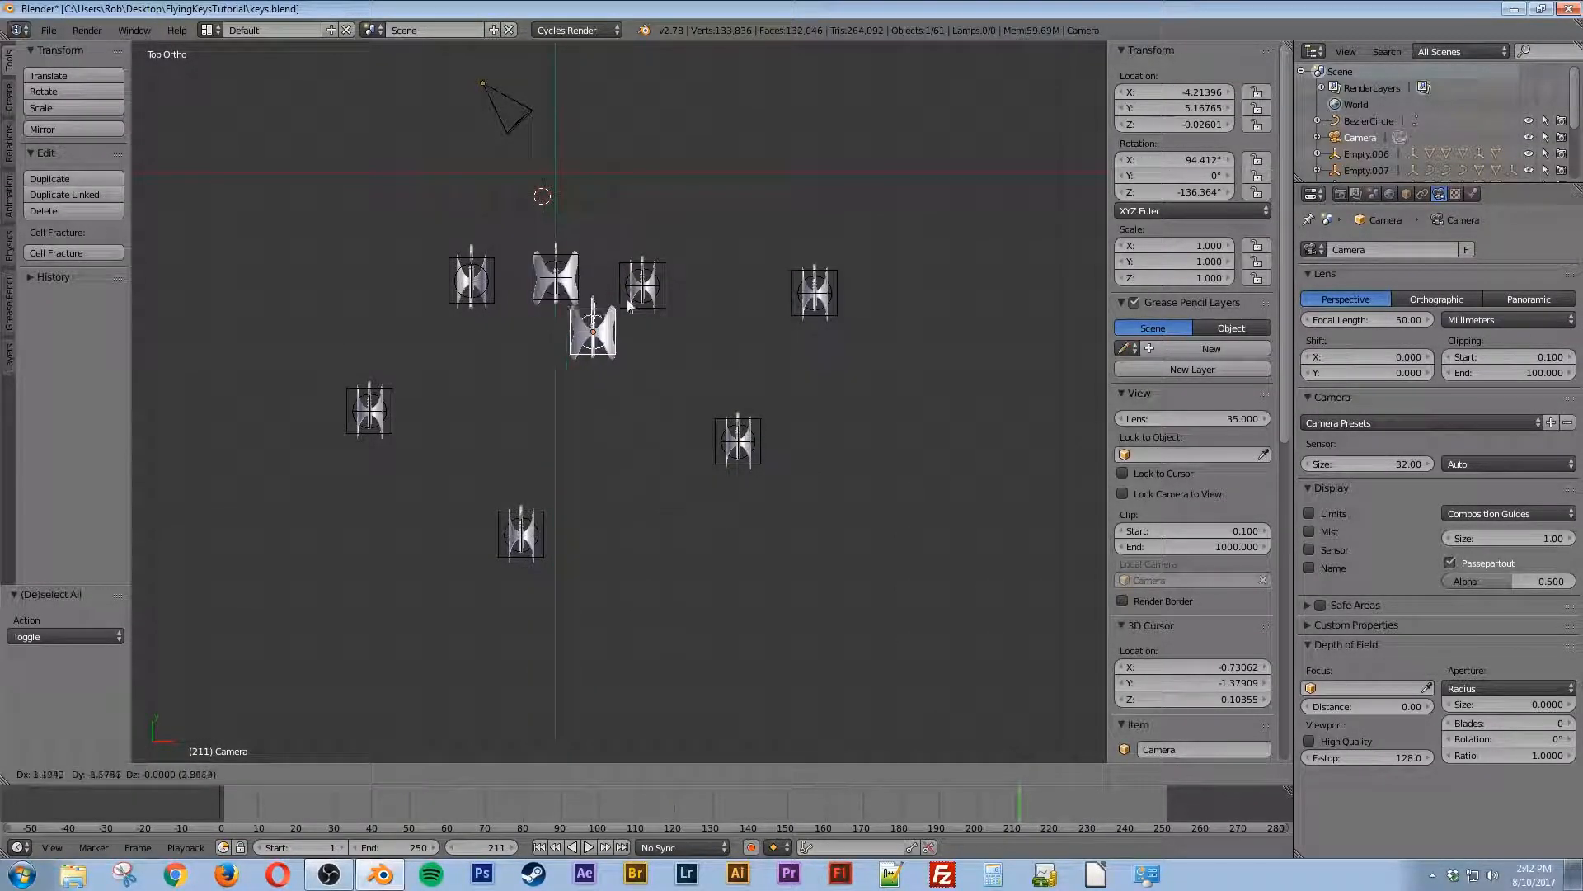
click(632, 347)
key(shift+d)
click(763, 168)
key(shift+d)
click(914, 448)
Step: Duplicate the leftmost key of the original row three times, scattering the copies at center right, center left and back right
key(a)
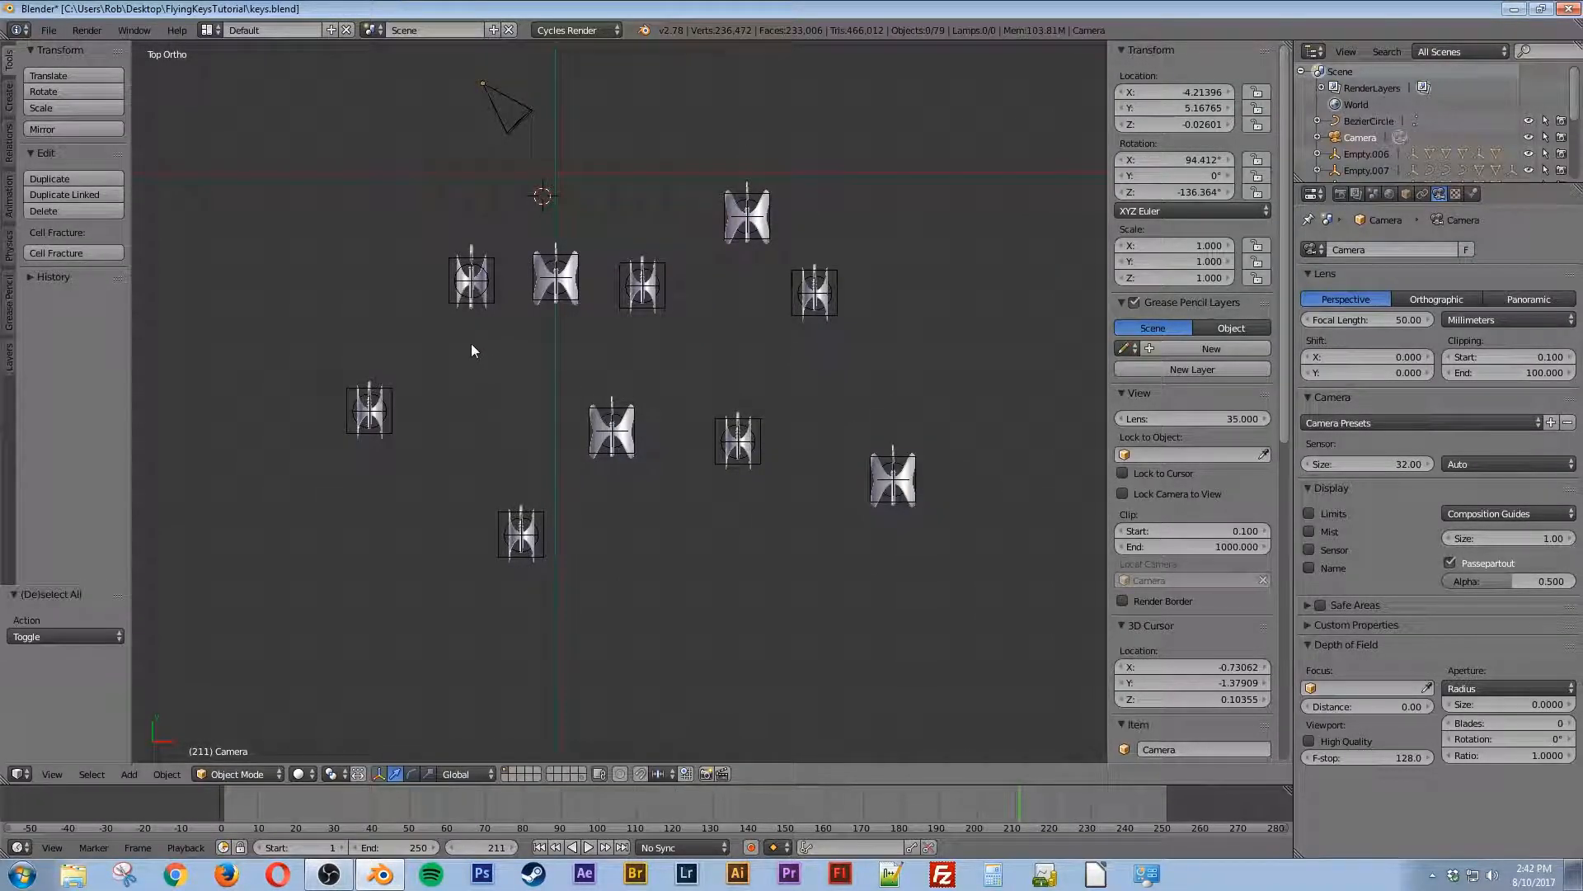
key(b)
drag(427, 215, 525, 374)
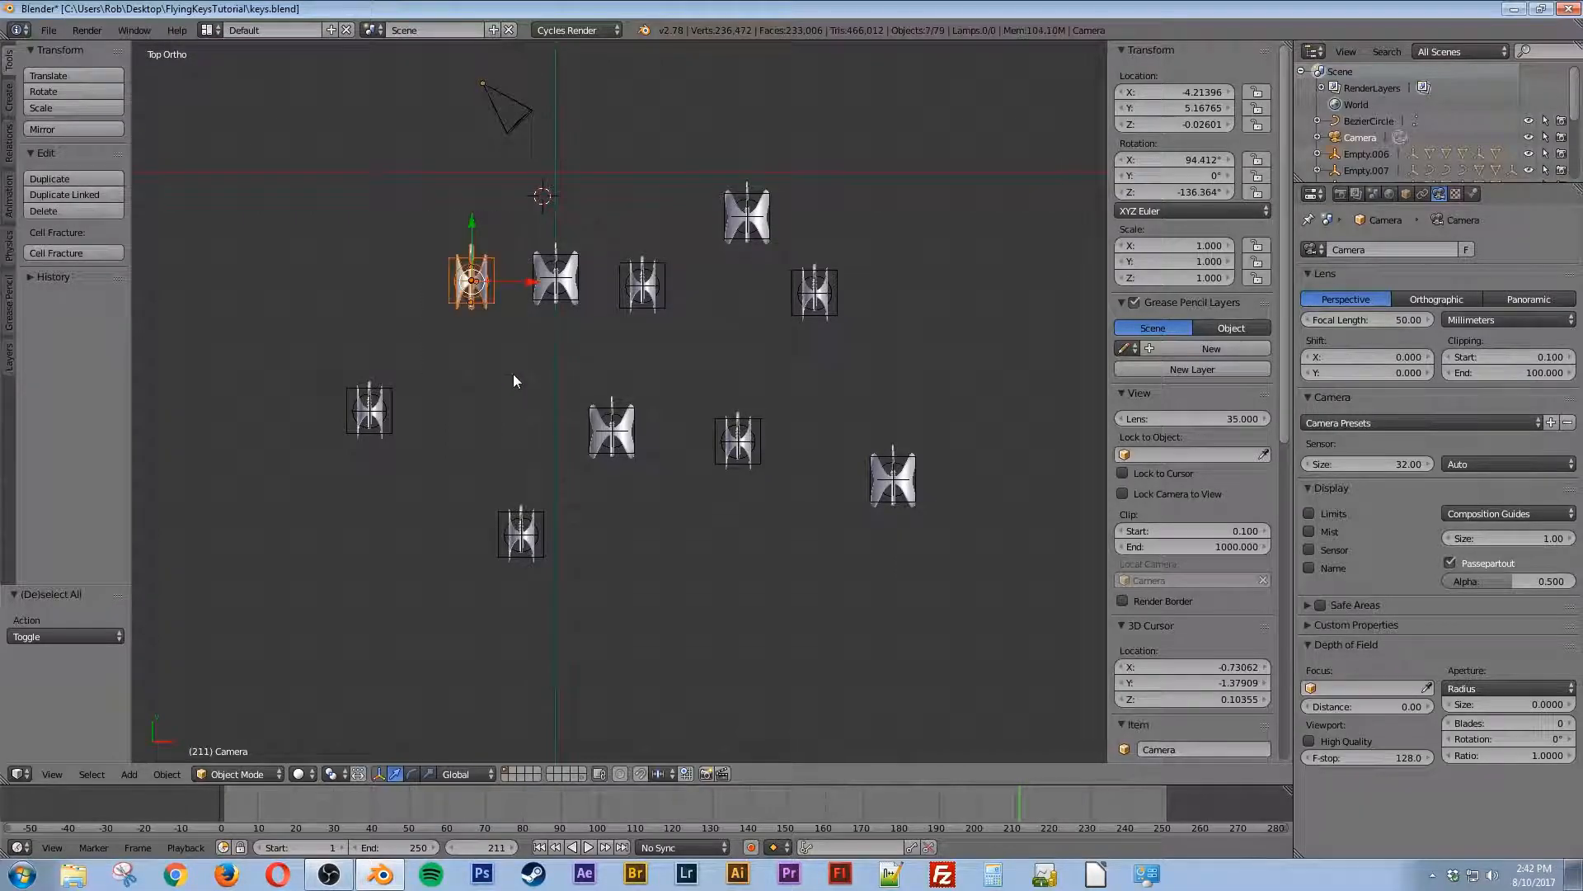
key(shift+d)
click(771, 442)
key(shift+d)
click(550, 510)
key(shift+d)
click(808, 646)
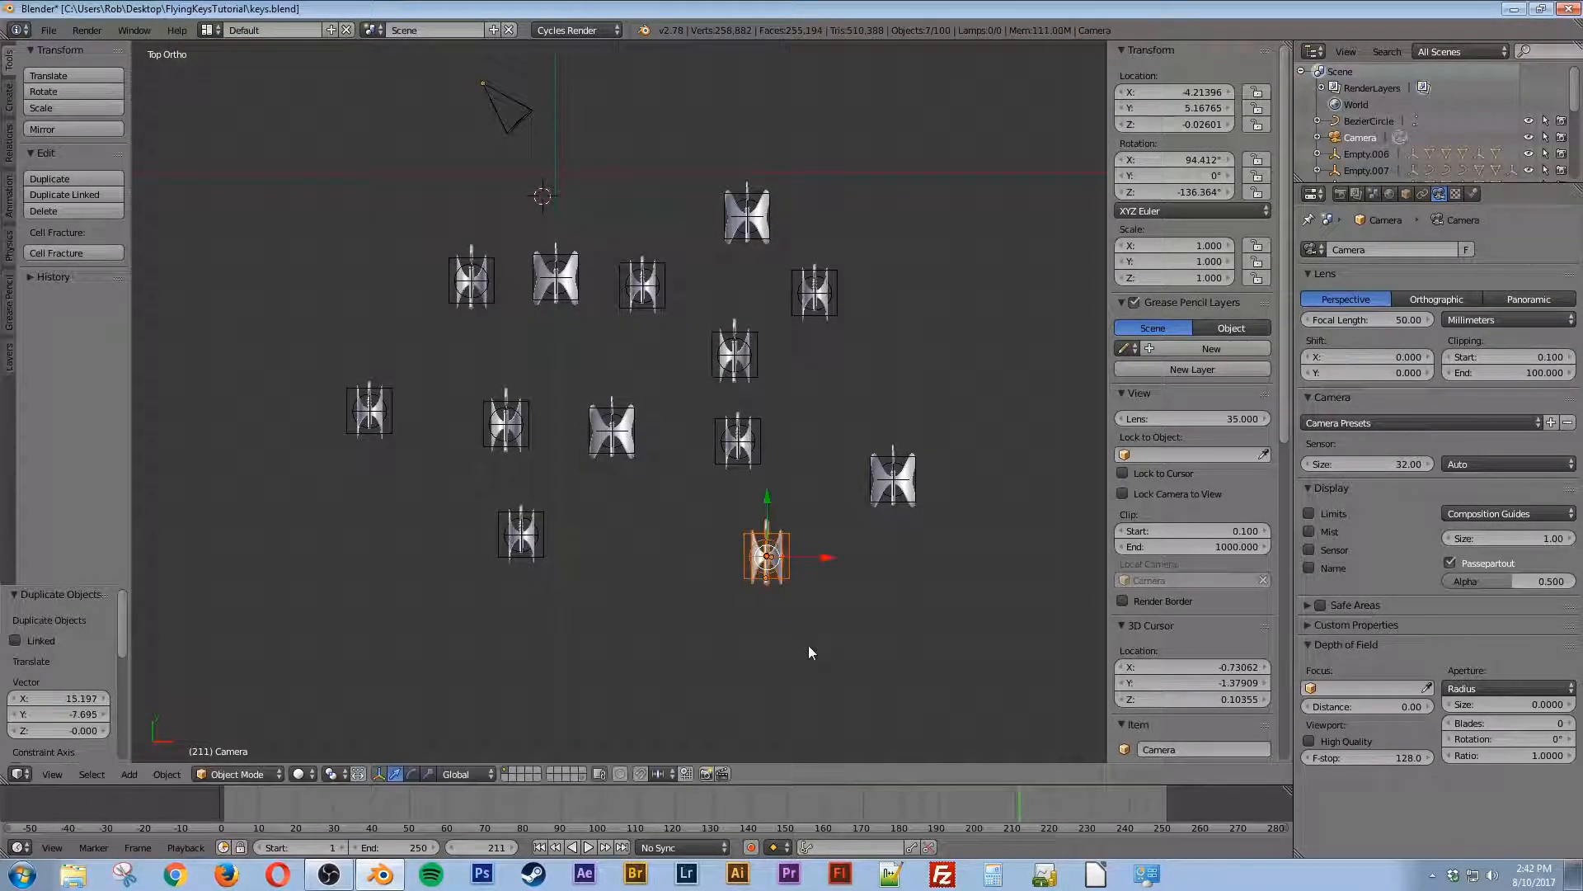
Step: Look through the scene camera, hide both 3D view side panels and widen the 3D view
key(KP_0)
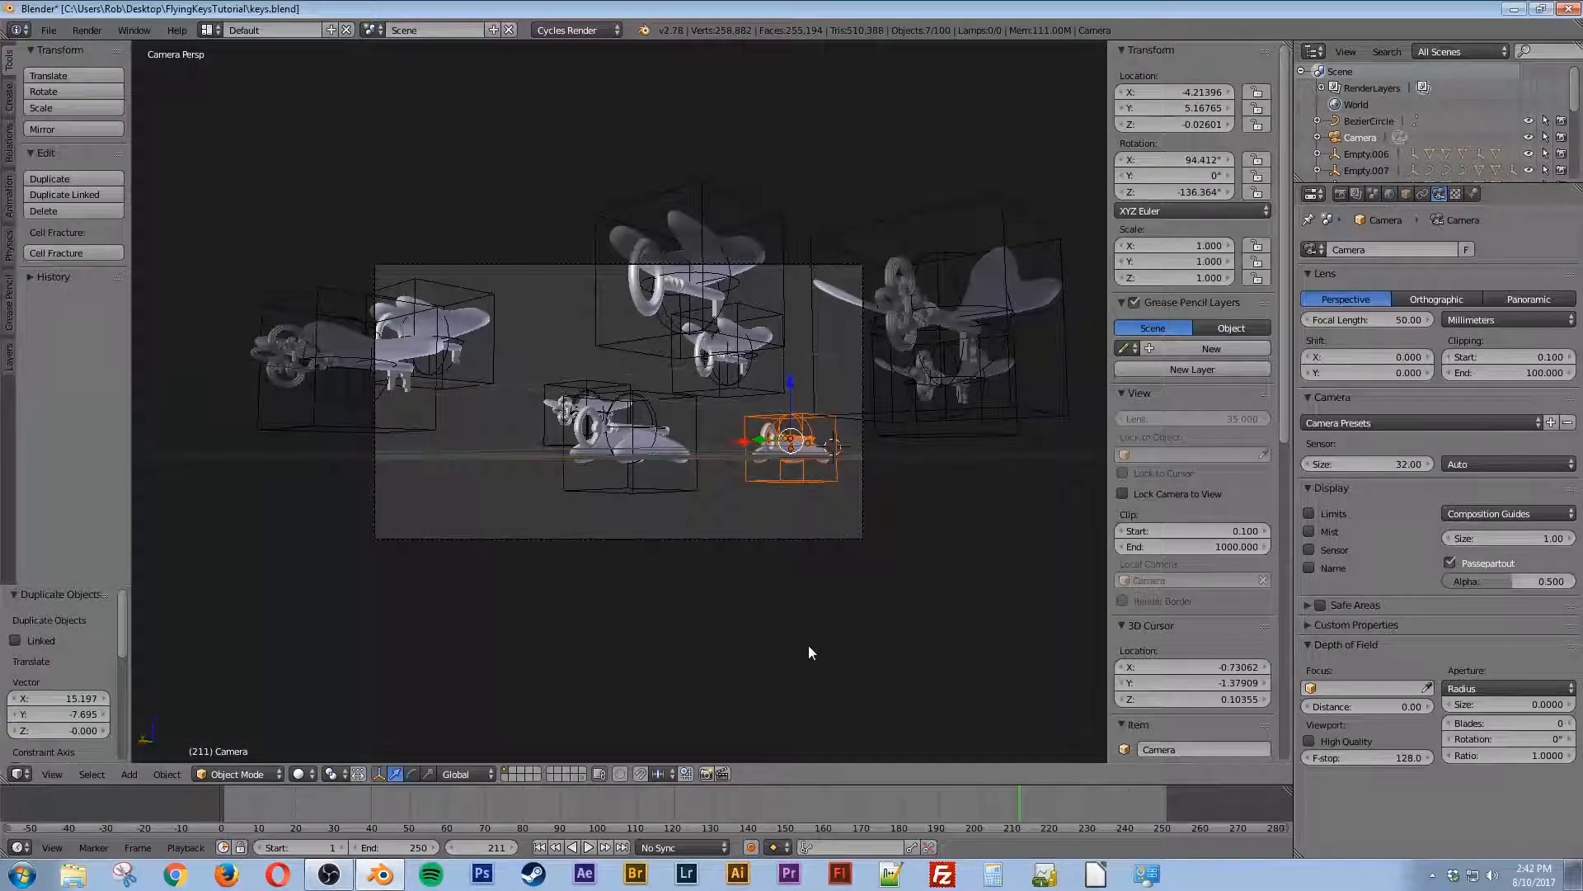
scroll(819, 574, down, 6)
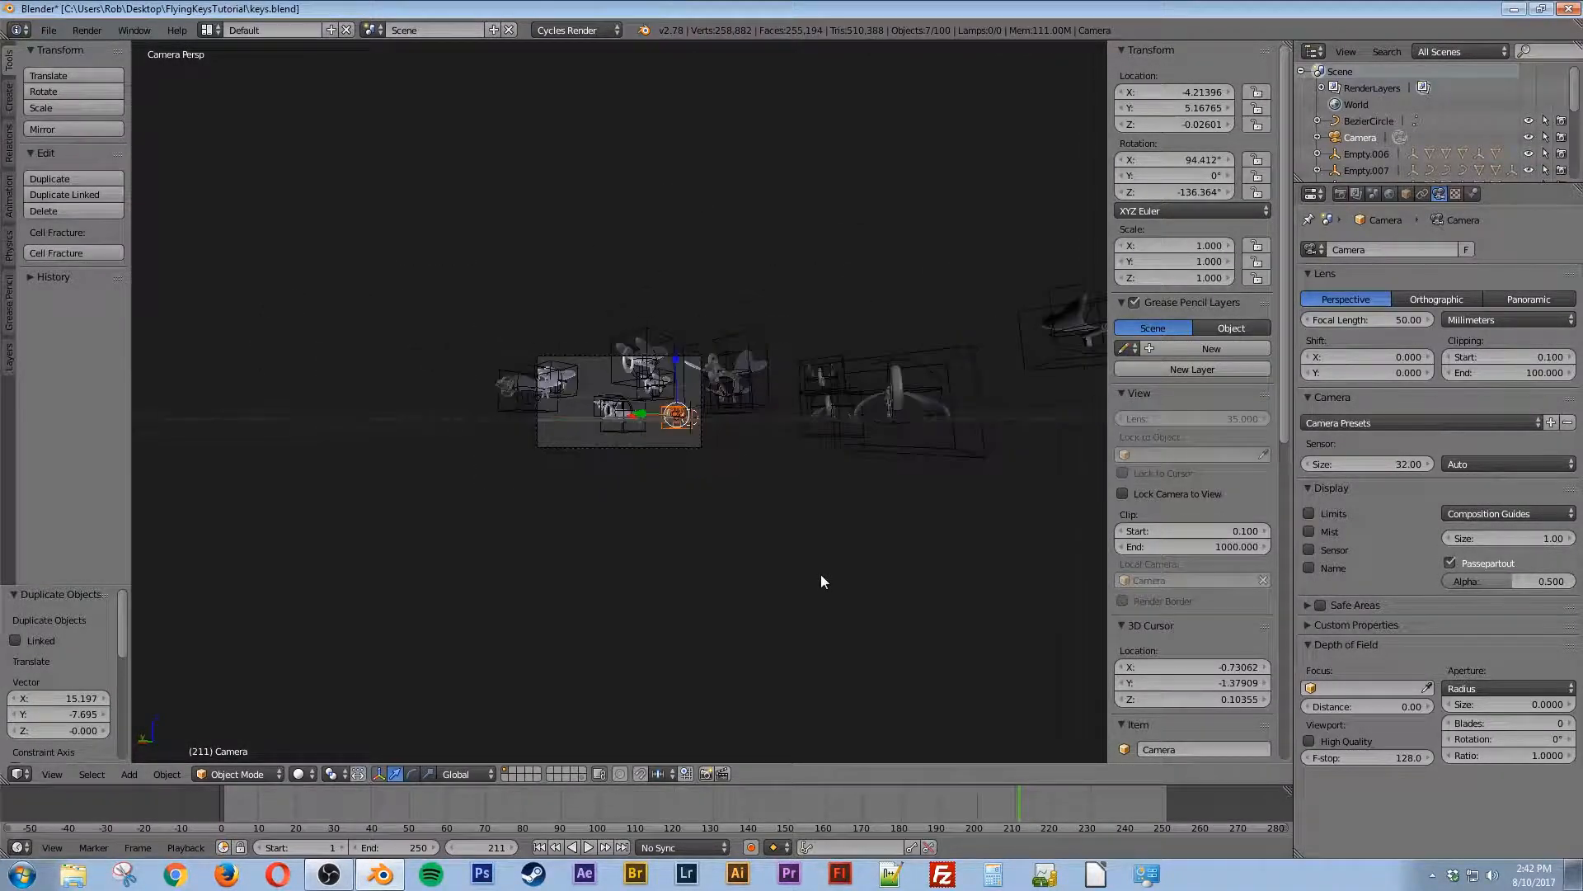
scroll(820, 574, up, 3)
scroll(739, 547, up, 2)
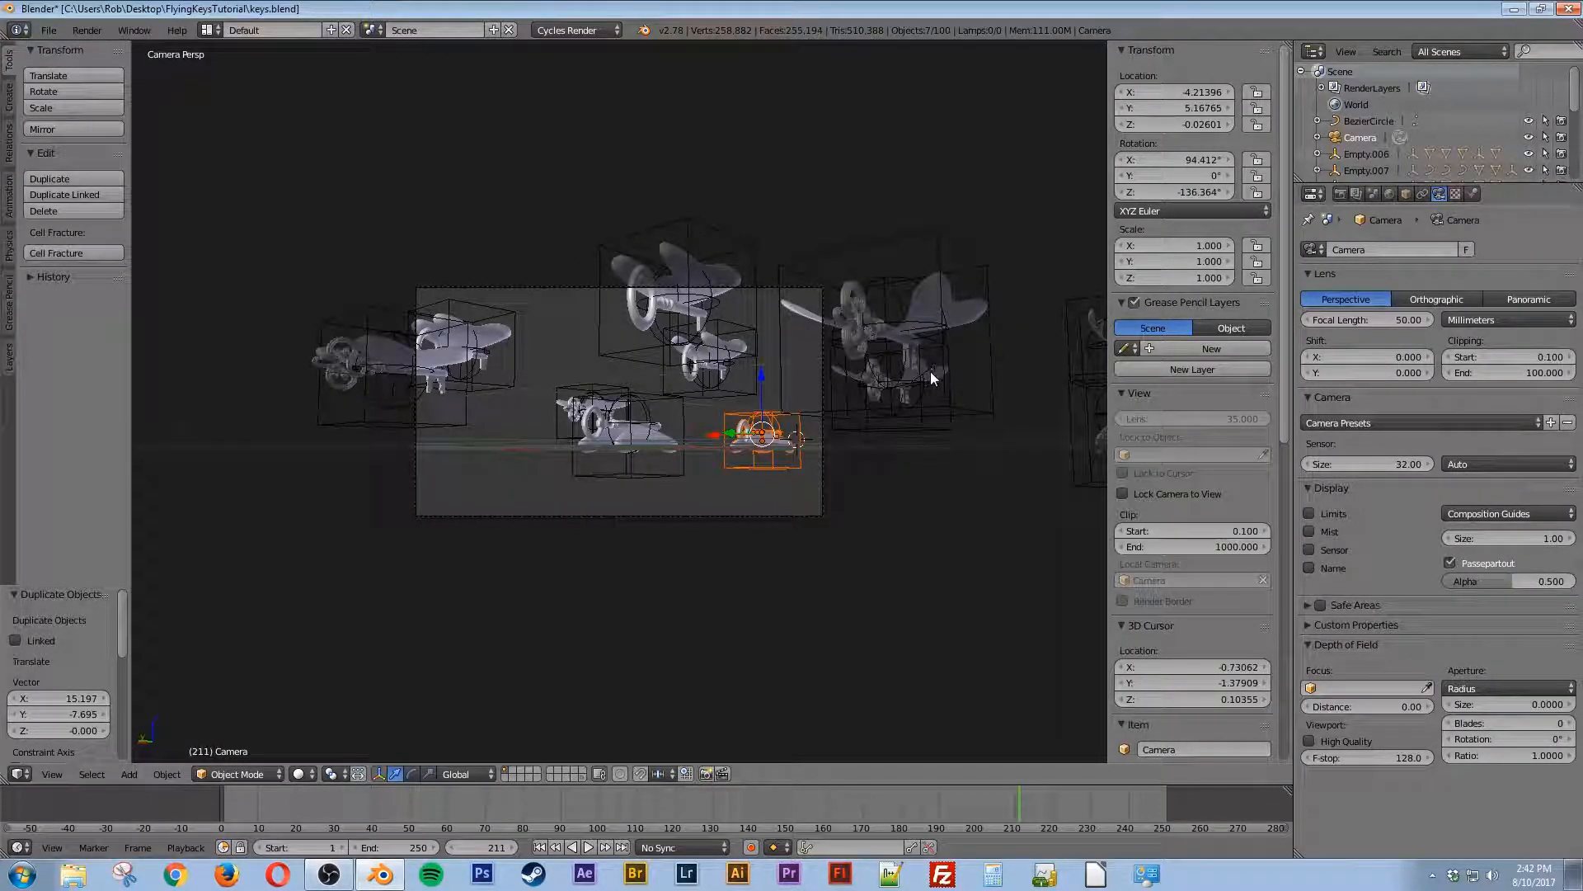
key(n)
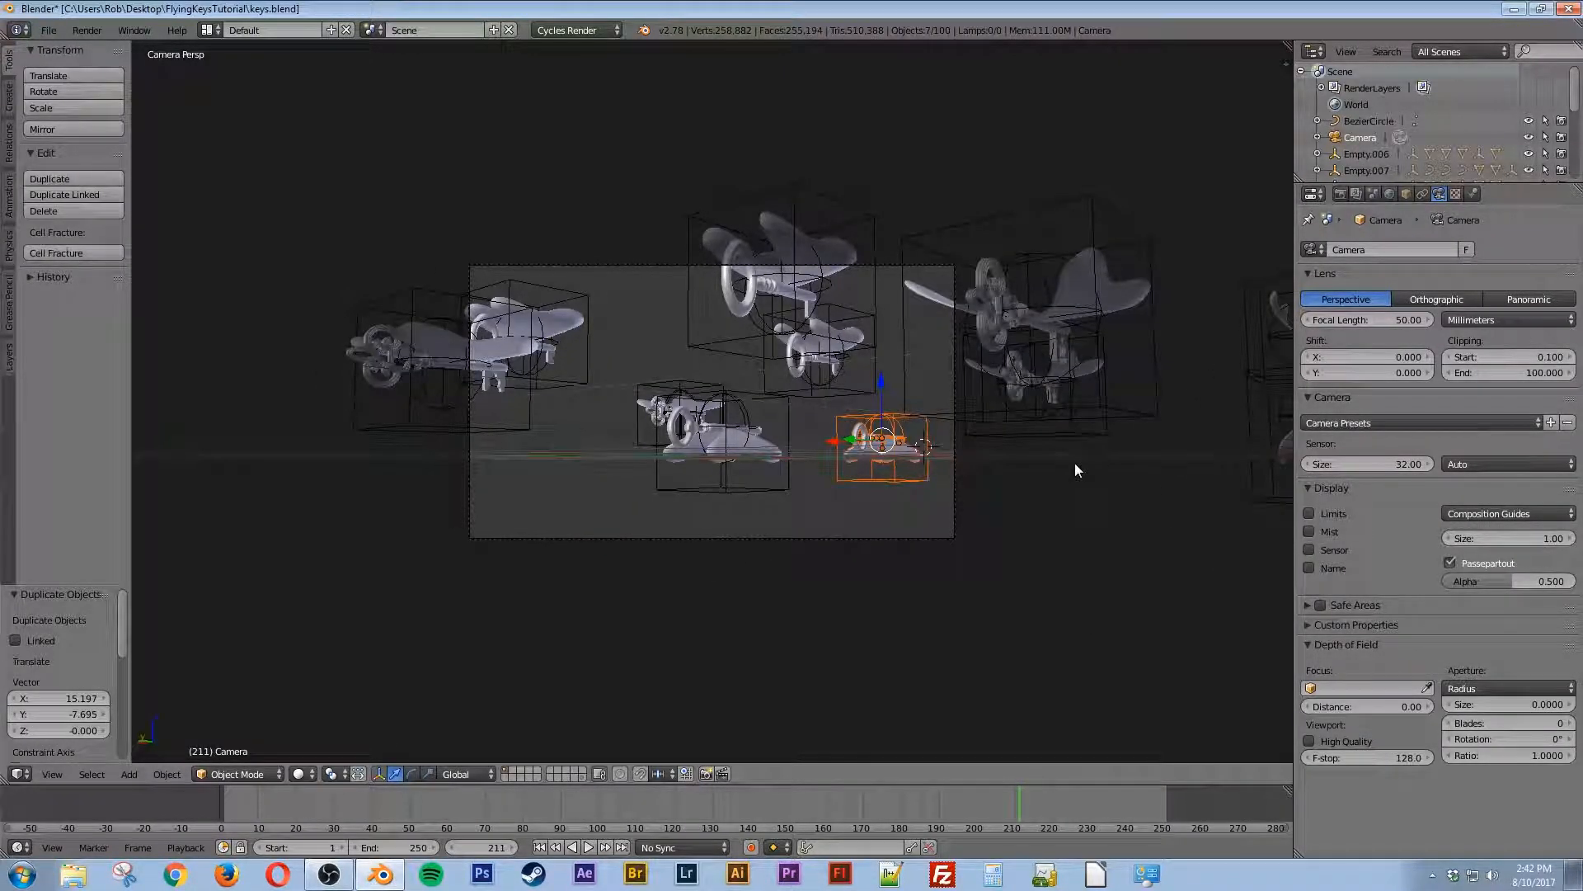
key(t)
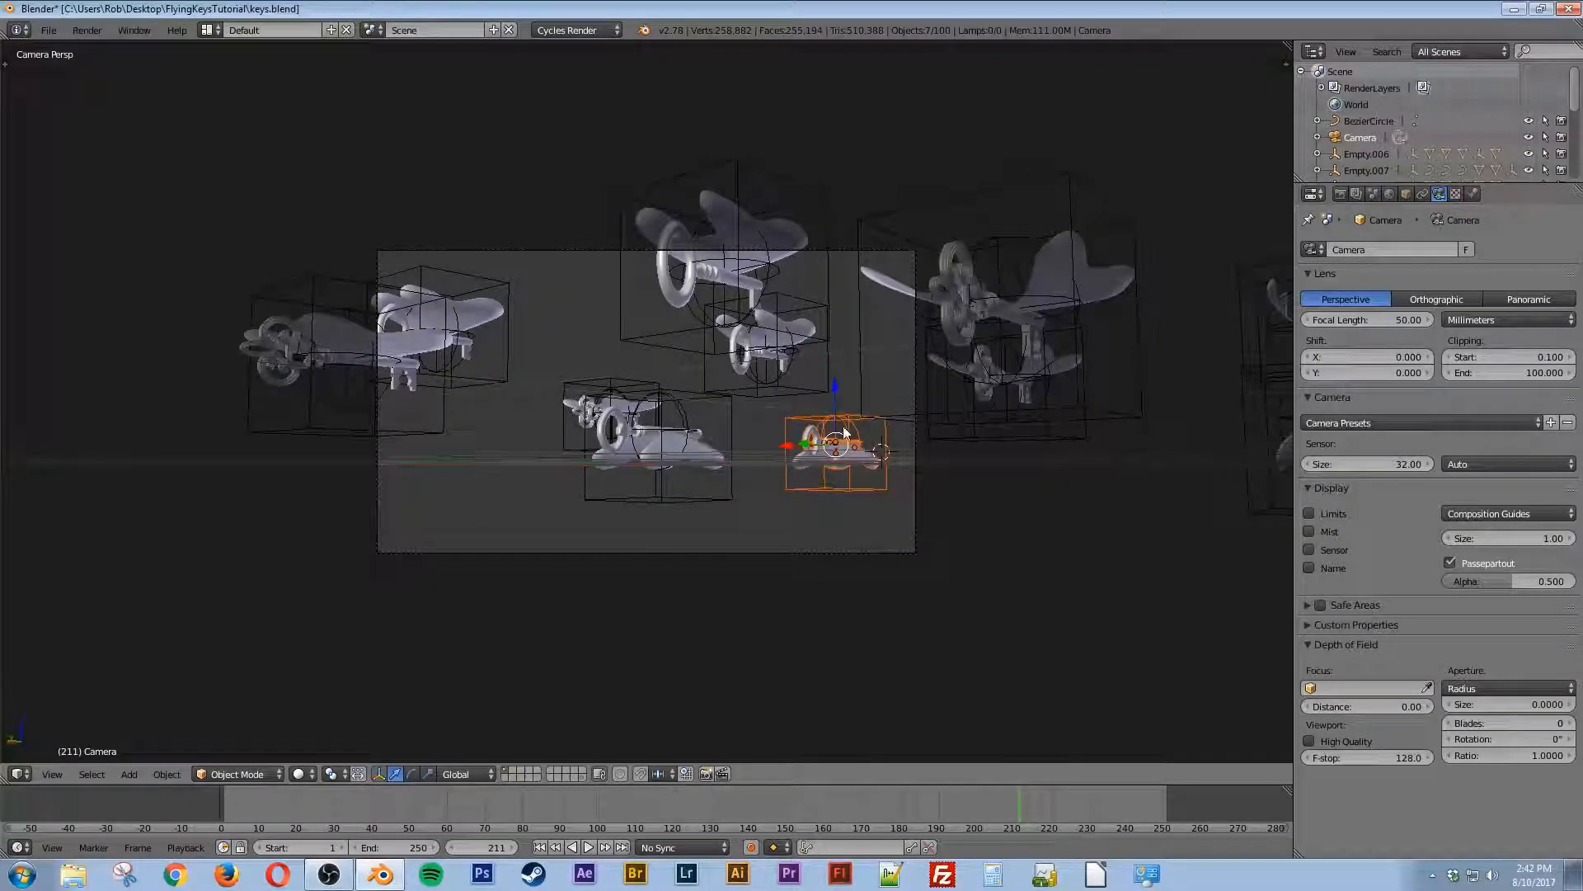
drag(1294, 412, 1435, 423)
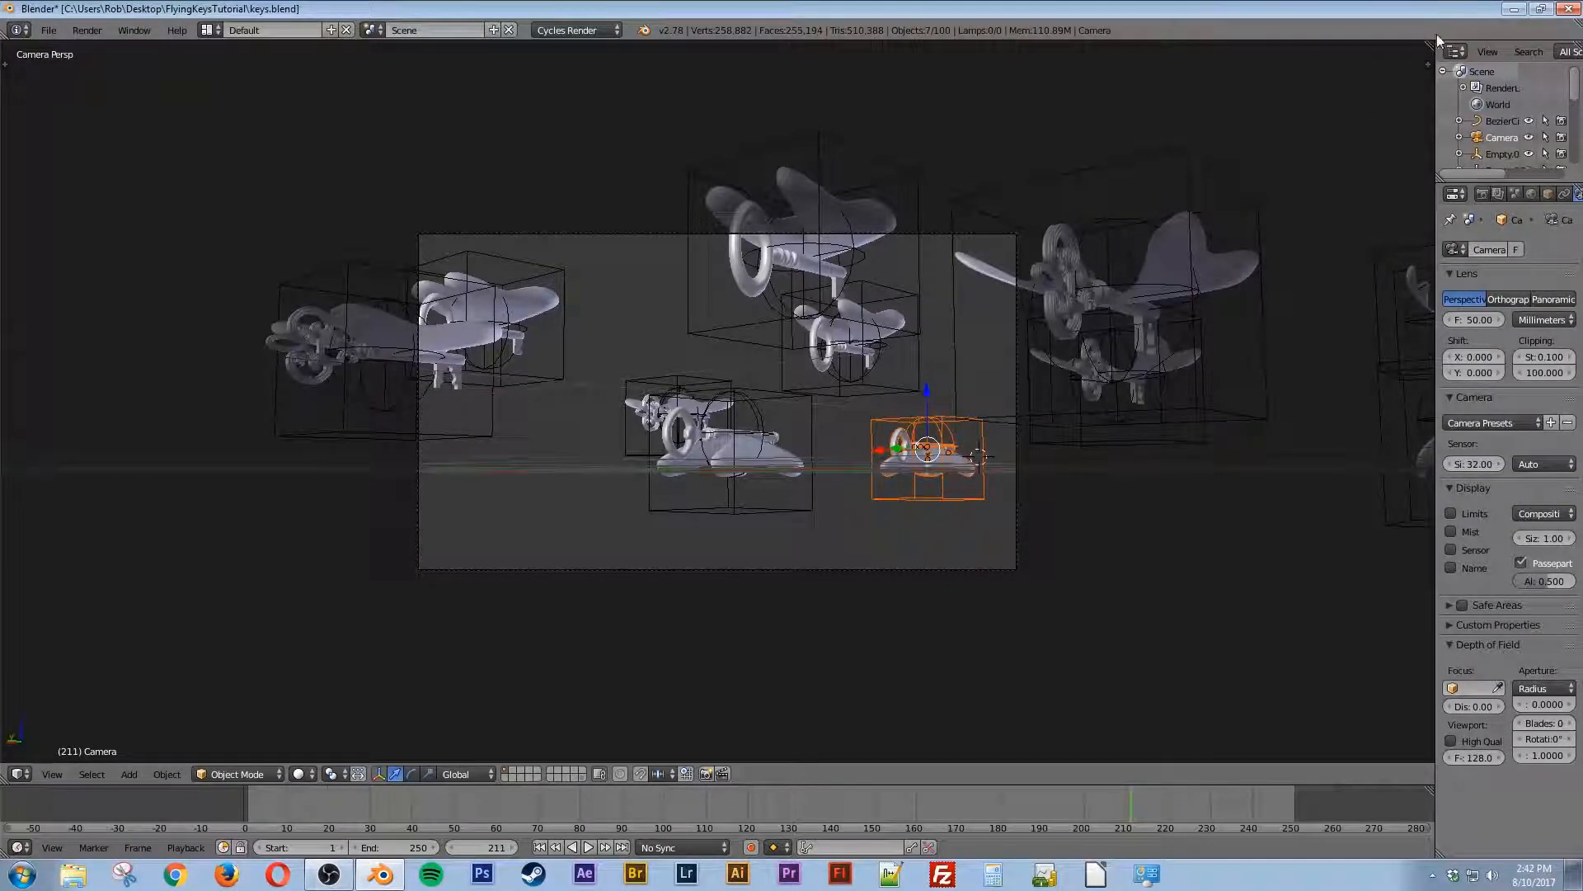
Step: Split the 3D view into three viewports, keeping one on the camera and setting the others to top and front orthographic
drag(1432, 45, 832, 149)
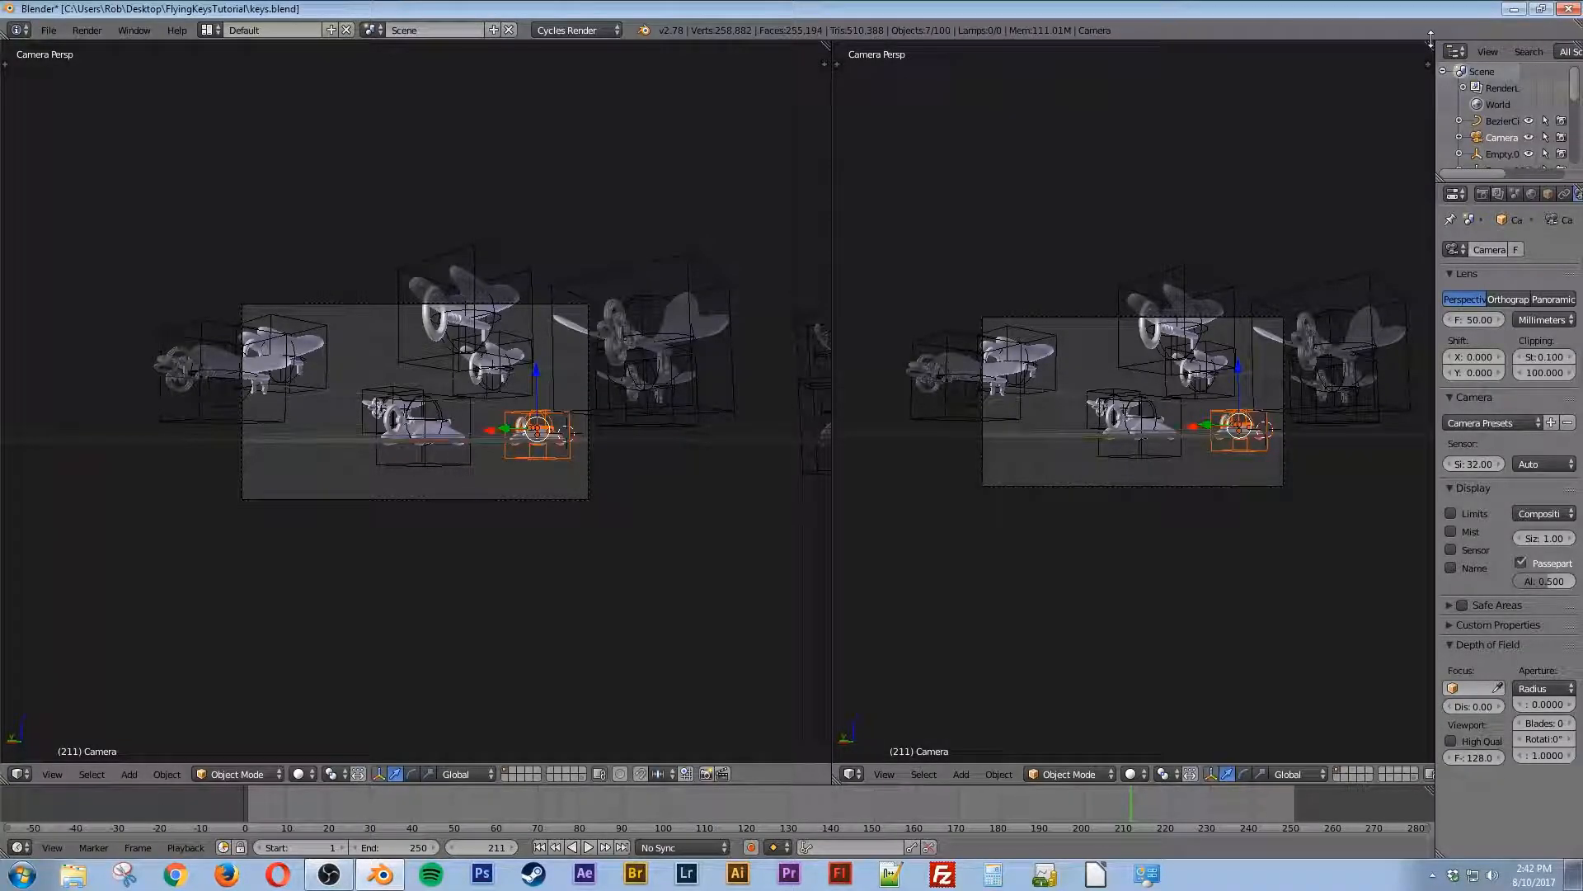
drag(1431, 46, 1229, 437)
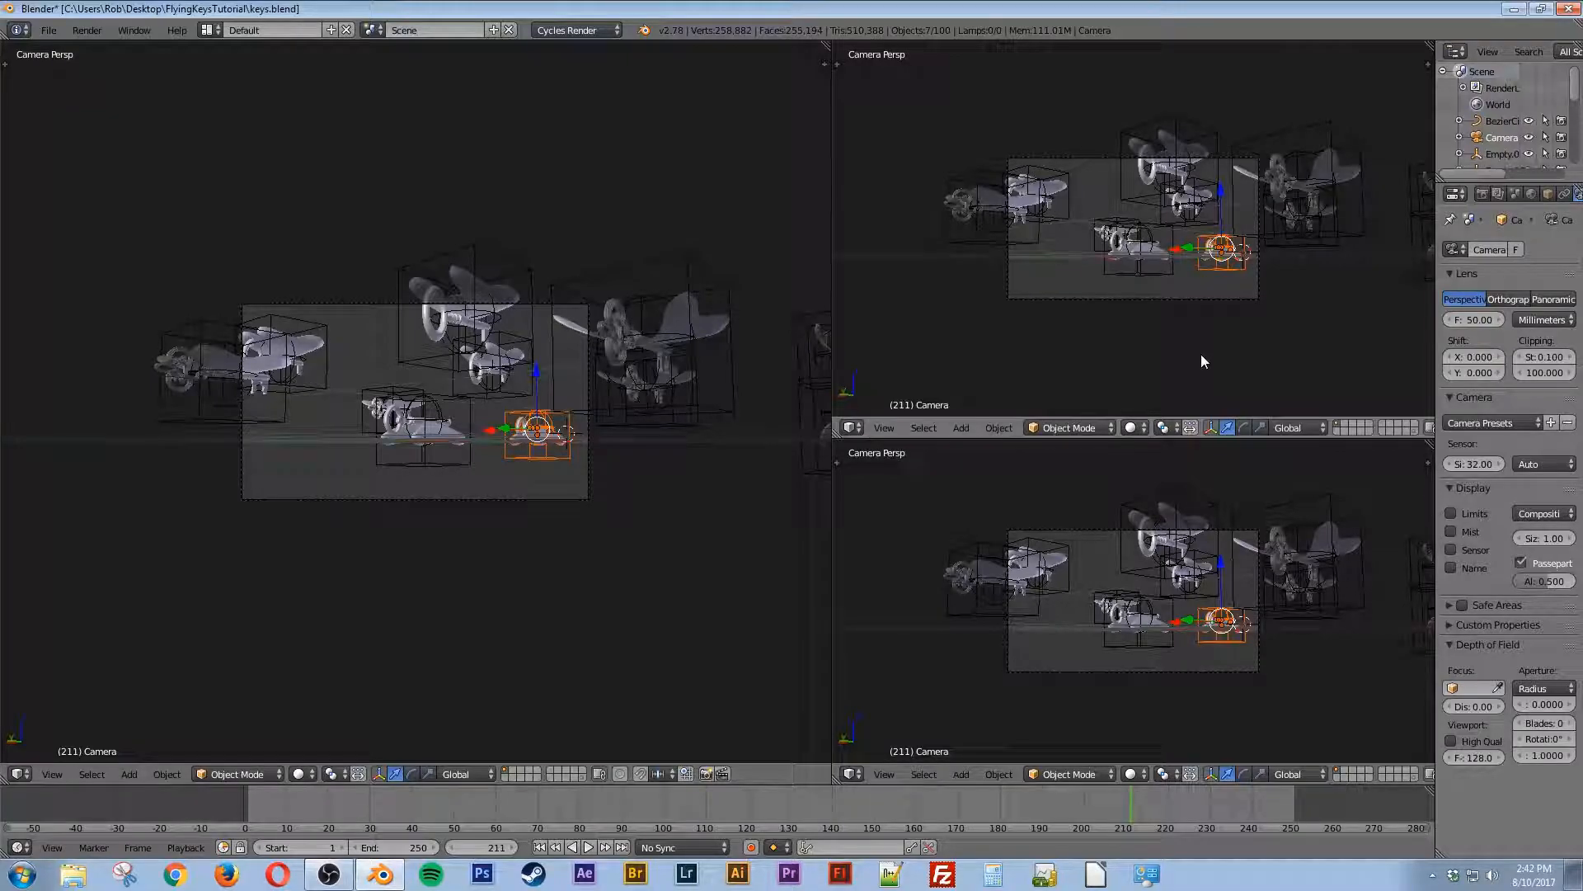
key(KP_7)
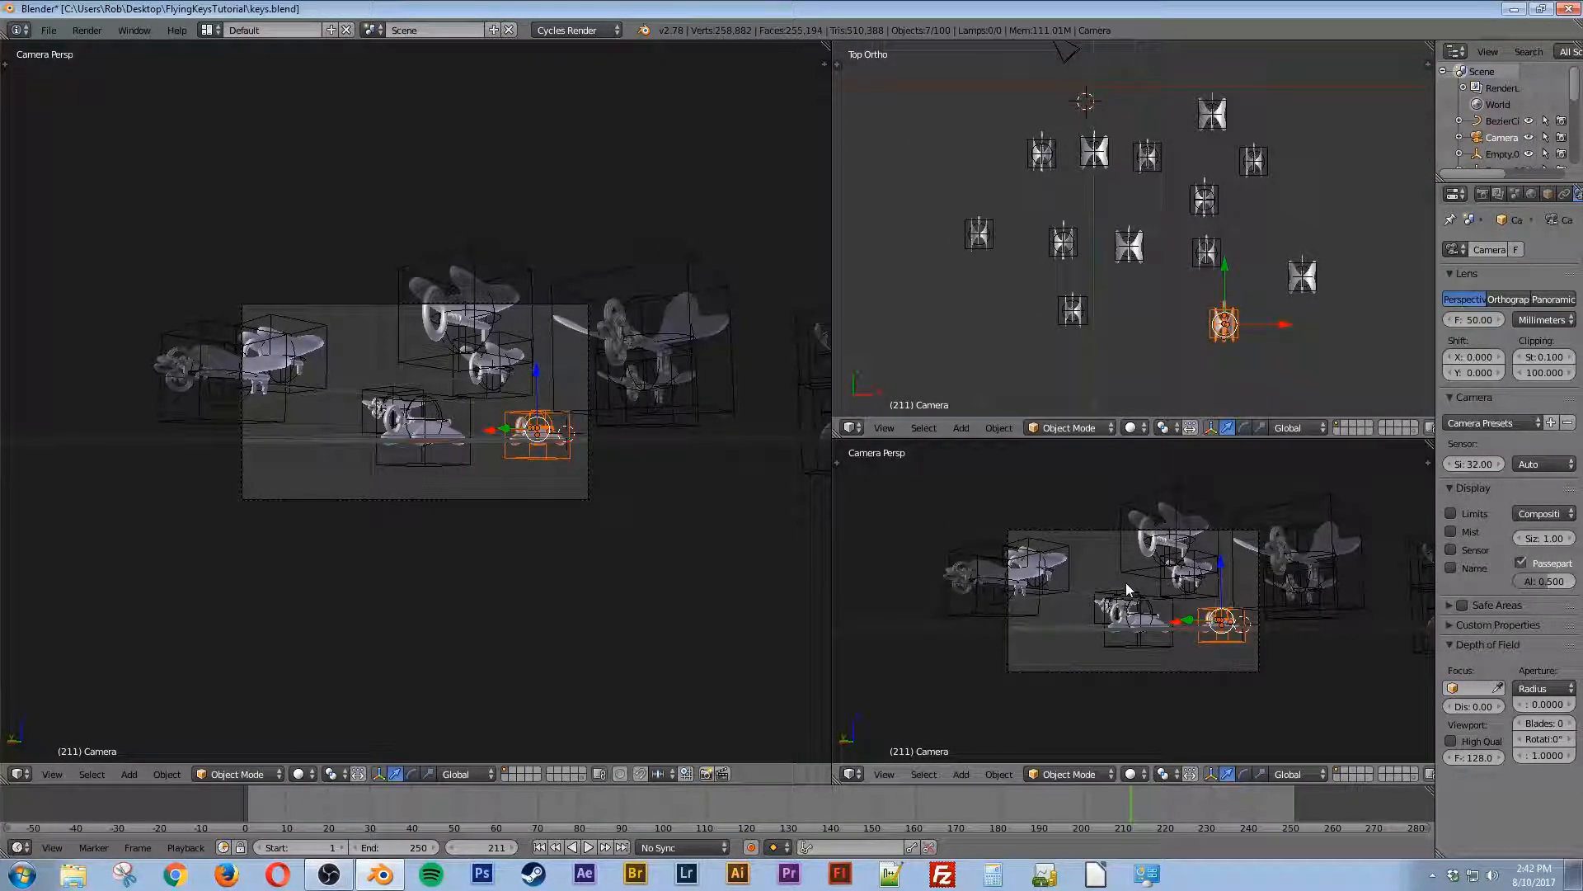
key(KP_1)
scroll(1125, 582, up, 6)
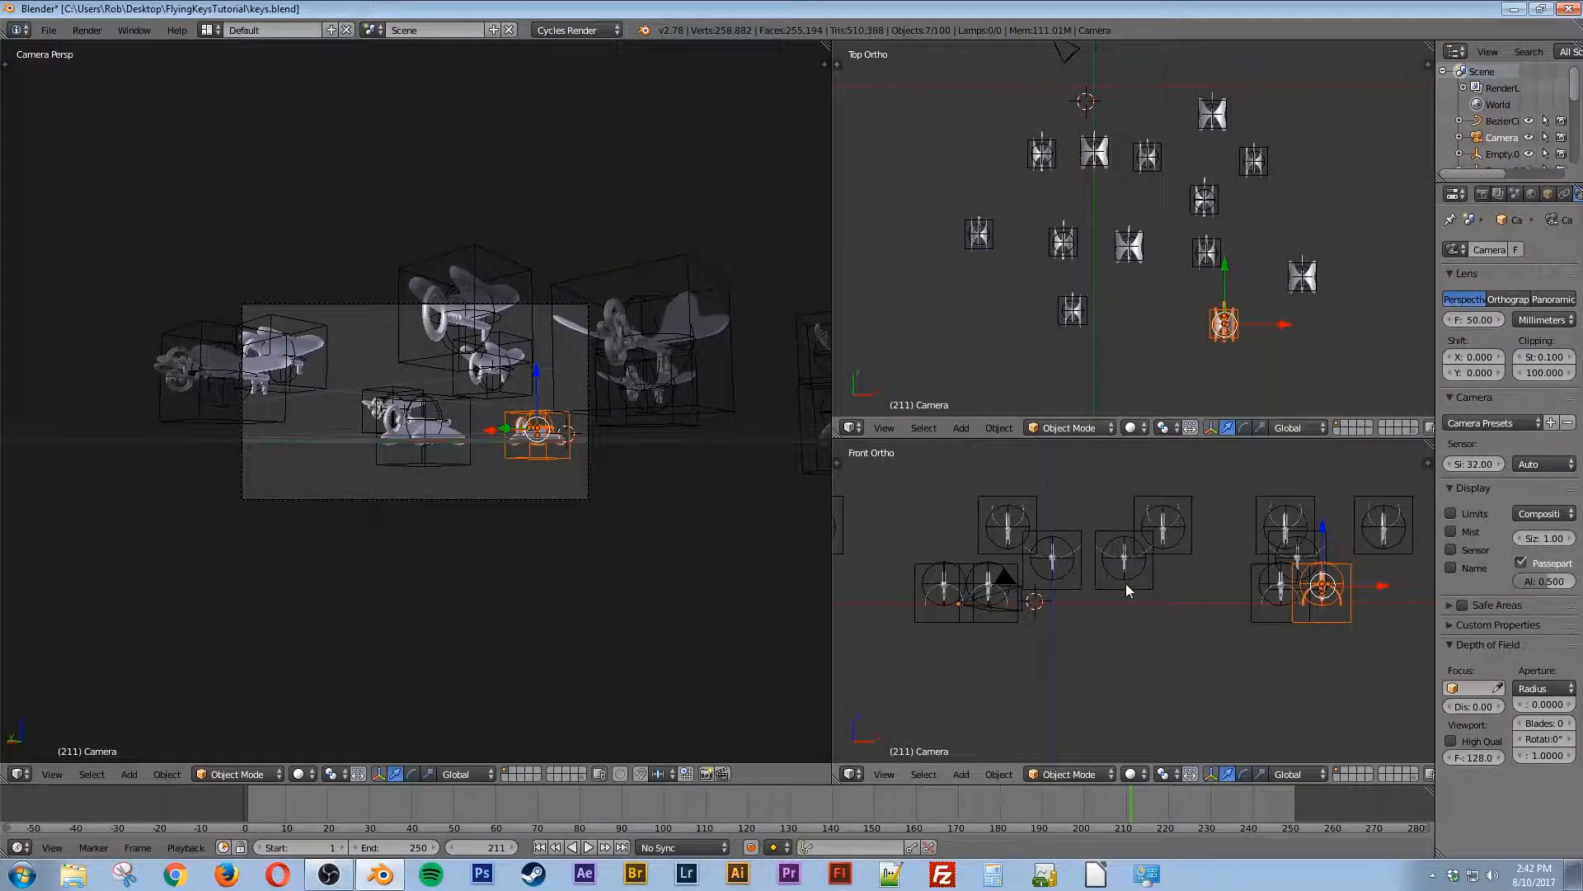
Step: Scale up the camera object until its view cone reaches past the farthest keys
scroll(994, 622, down, 2)
right_click(1025, 607)
right_click(1025, 608)
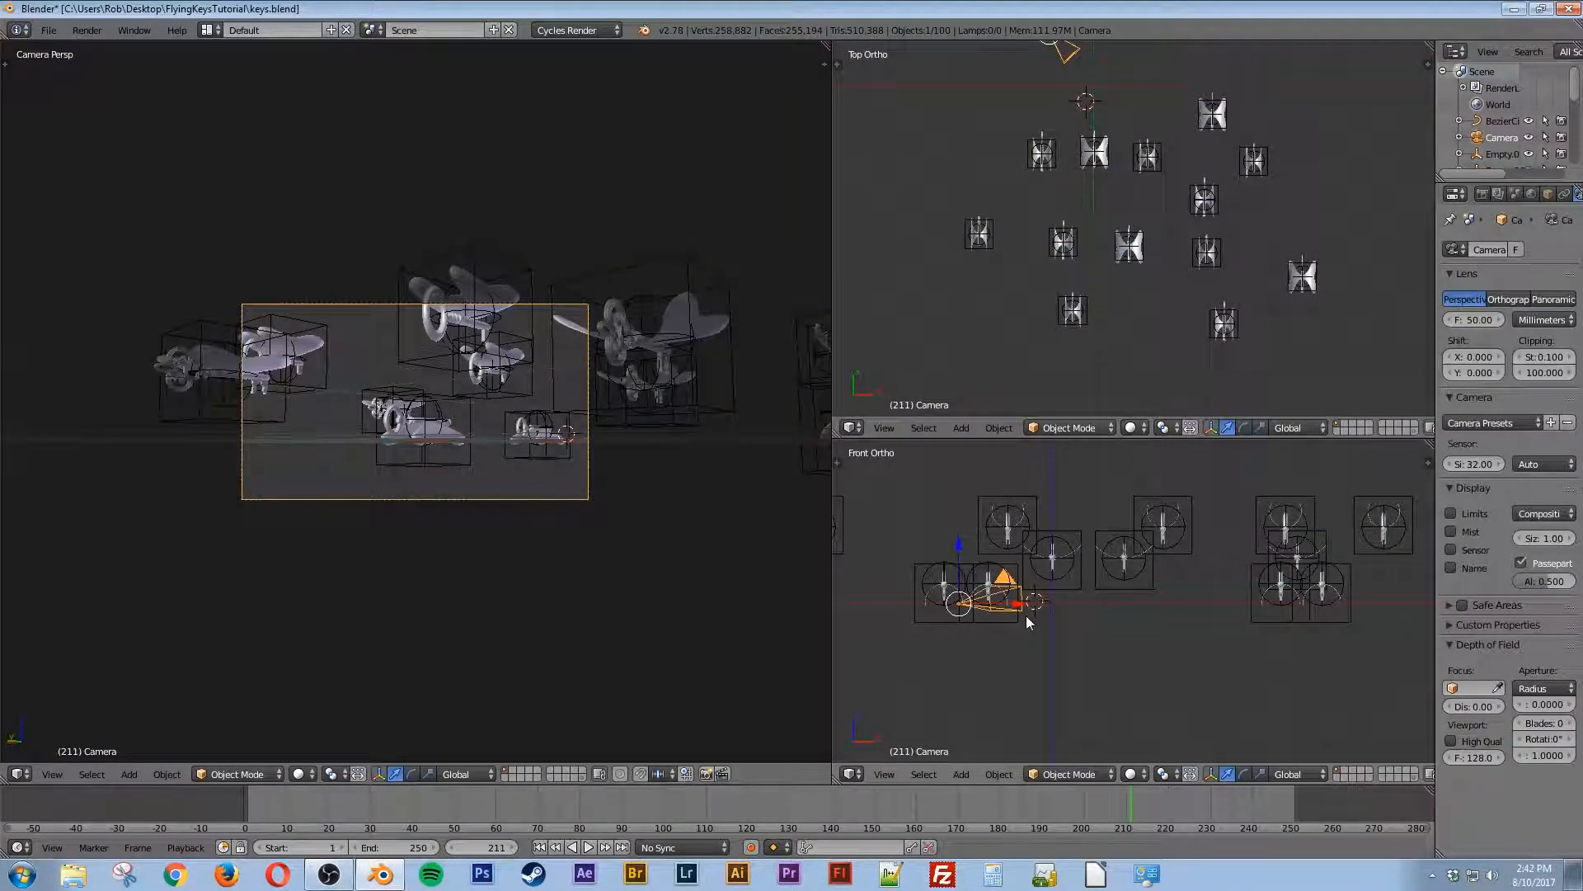
key(s)
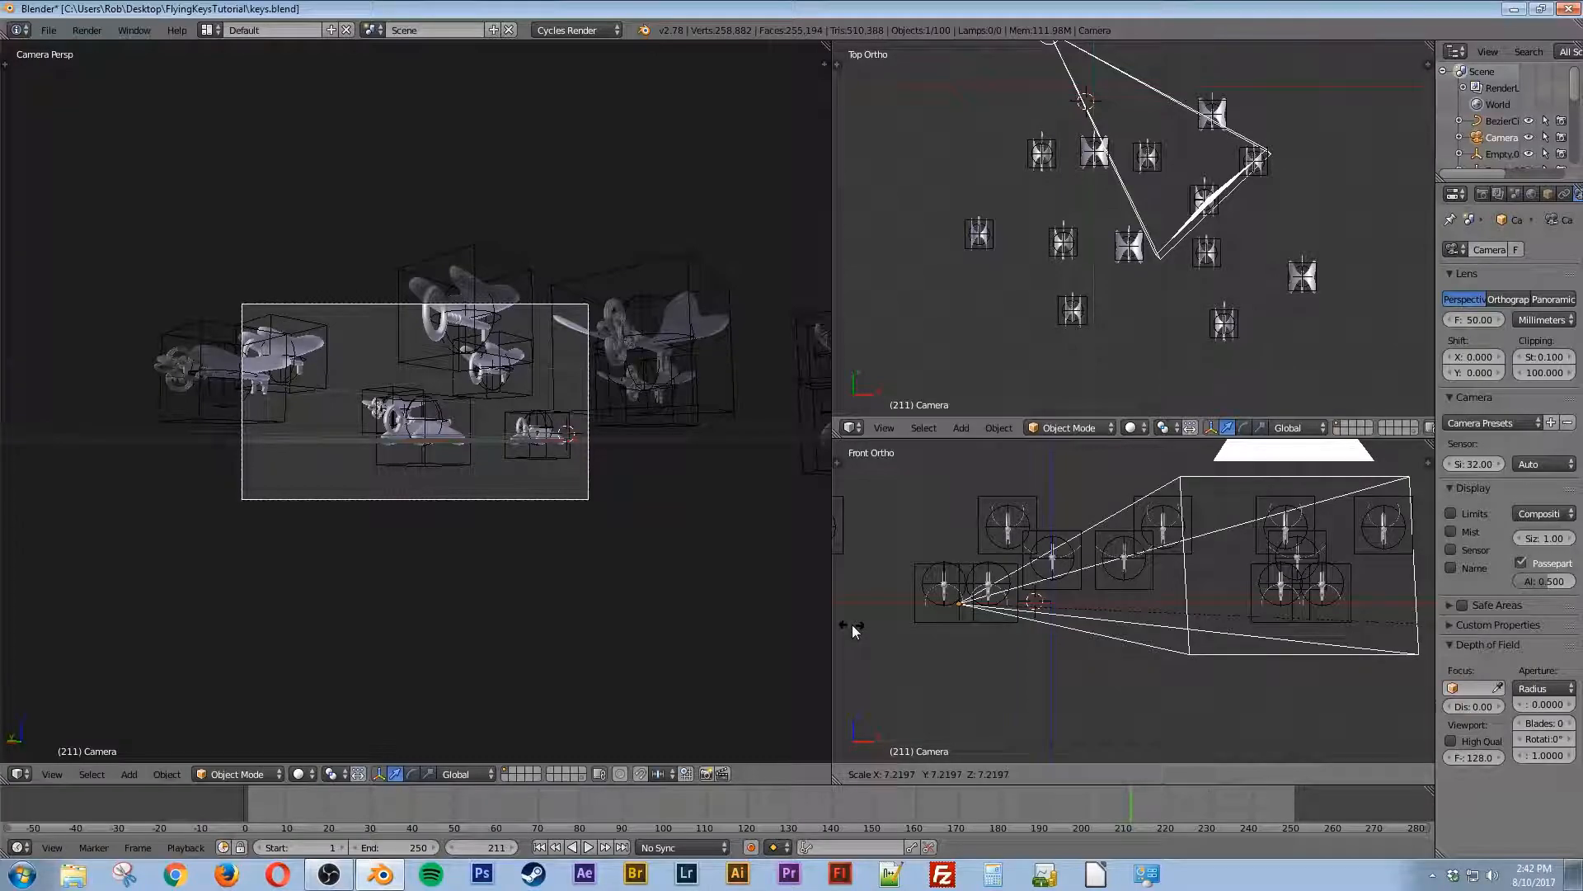
click(853, 625)
key(s)
click(1186, 255)
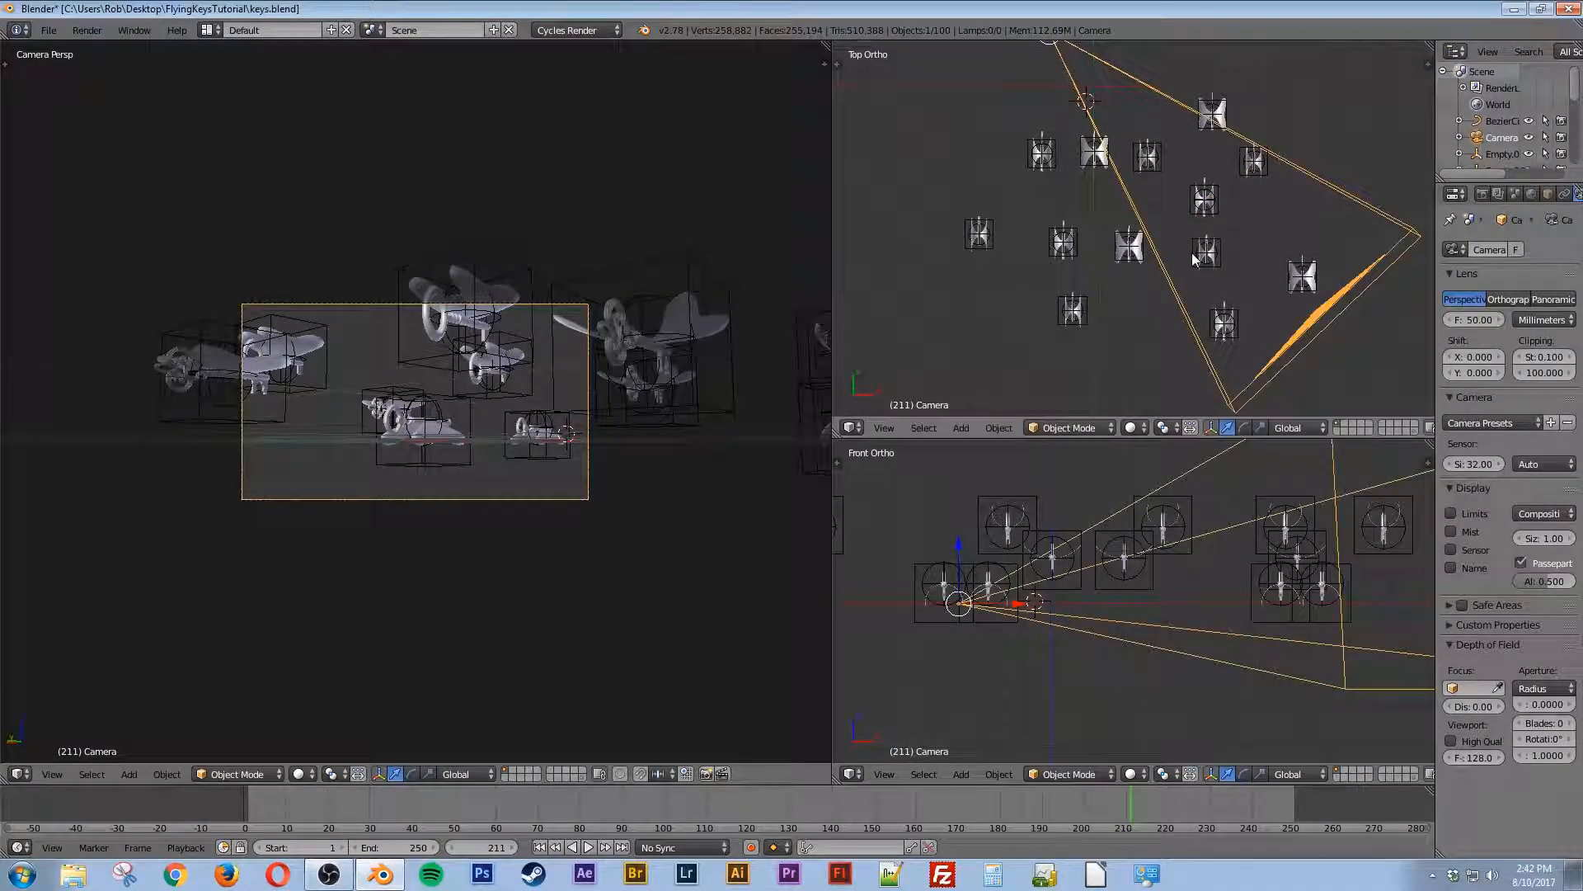
Step: Move the key at the camera frame's upper left edge away from the camera, into the cone's far right corner in top view
scroll(1191, 255, down, 3)
shift+middle_drag(1191, 255, 1072, 272)
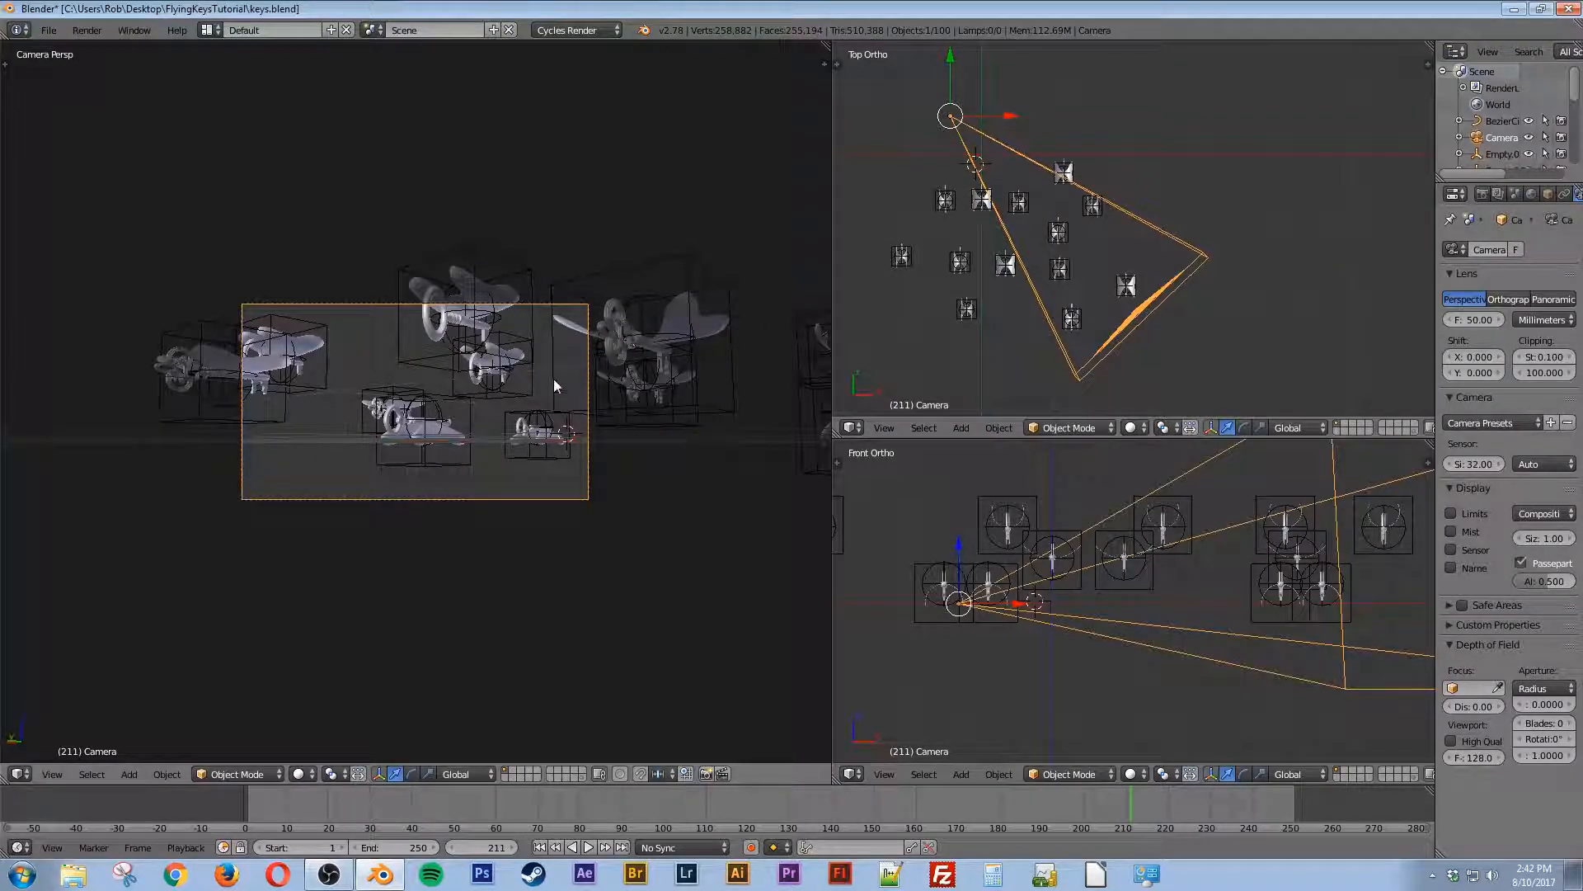
scroll(518, 411, up, 2)
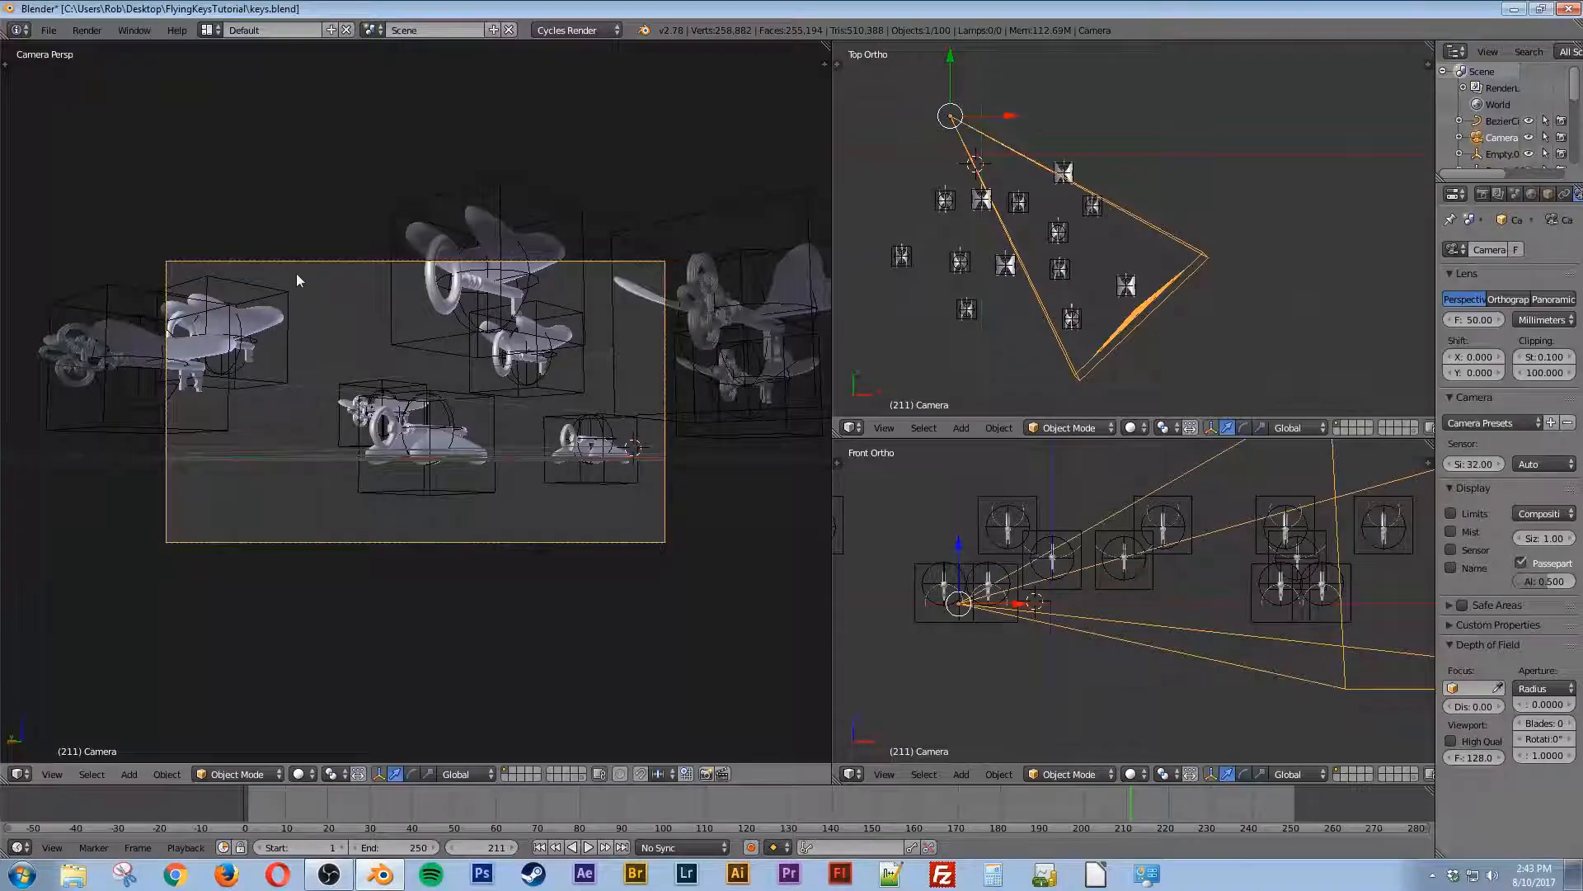
right_click(272, 286)
right_click(103, 285)
right_click(276, 297)
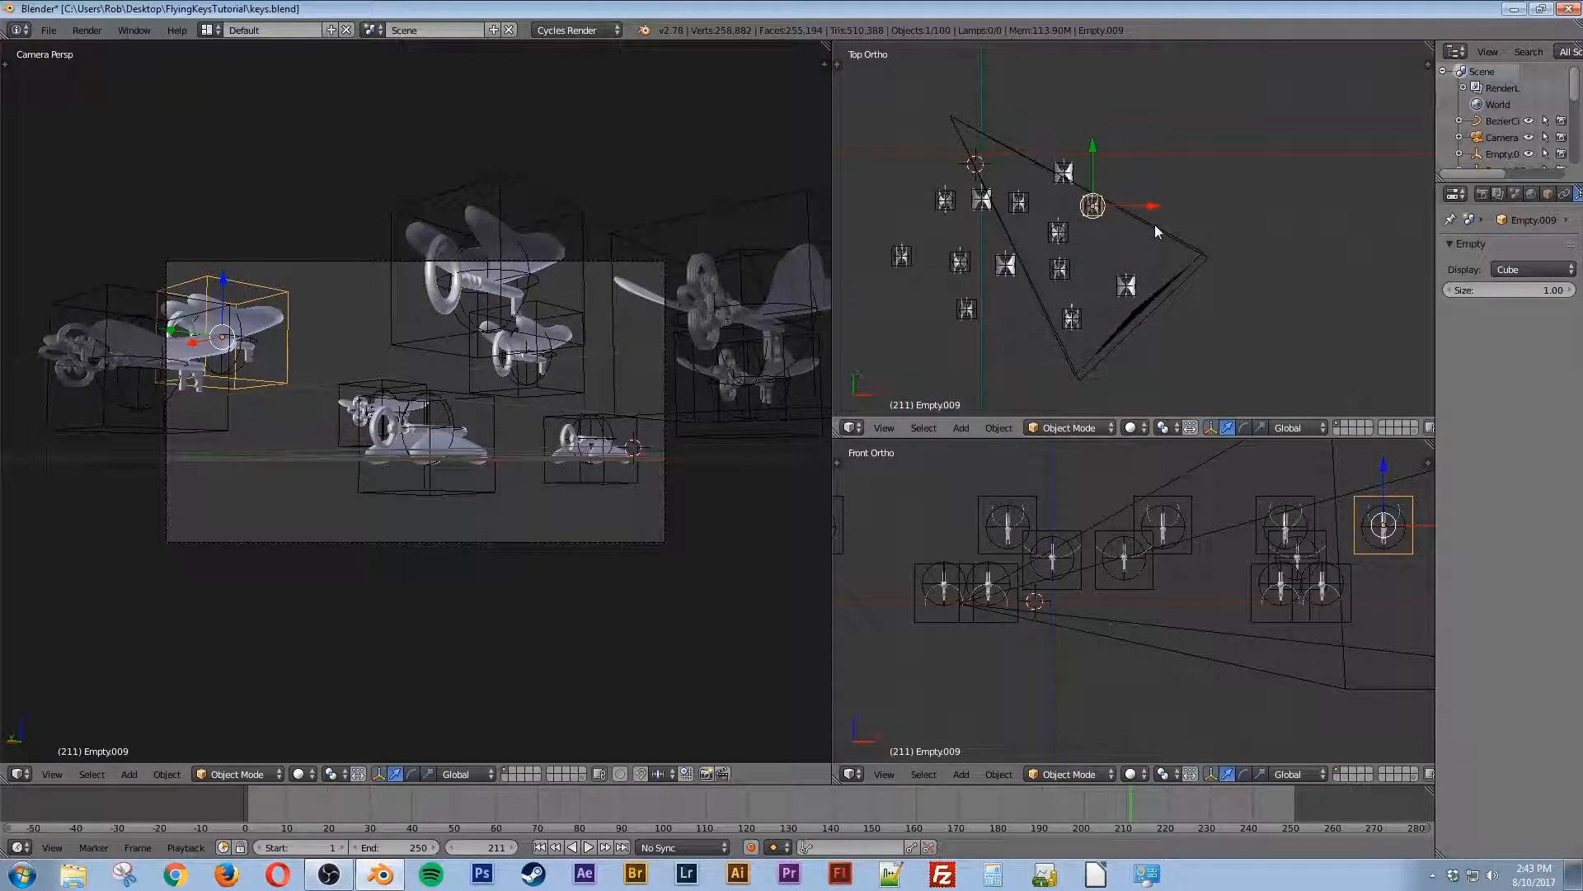
key(g)
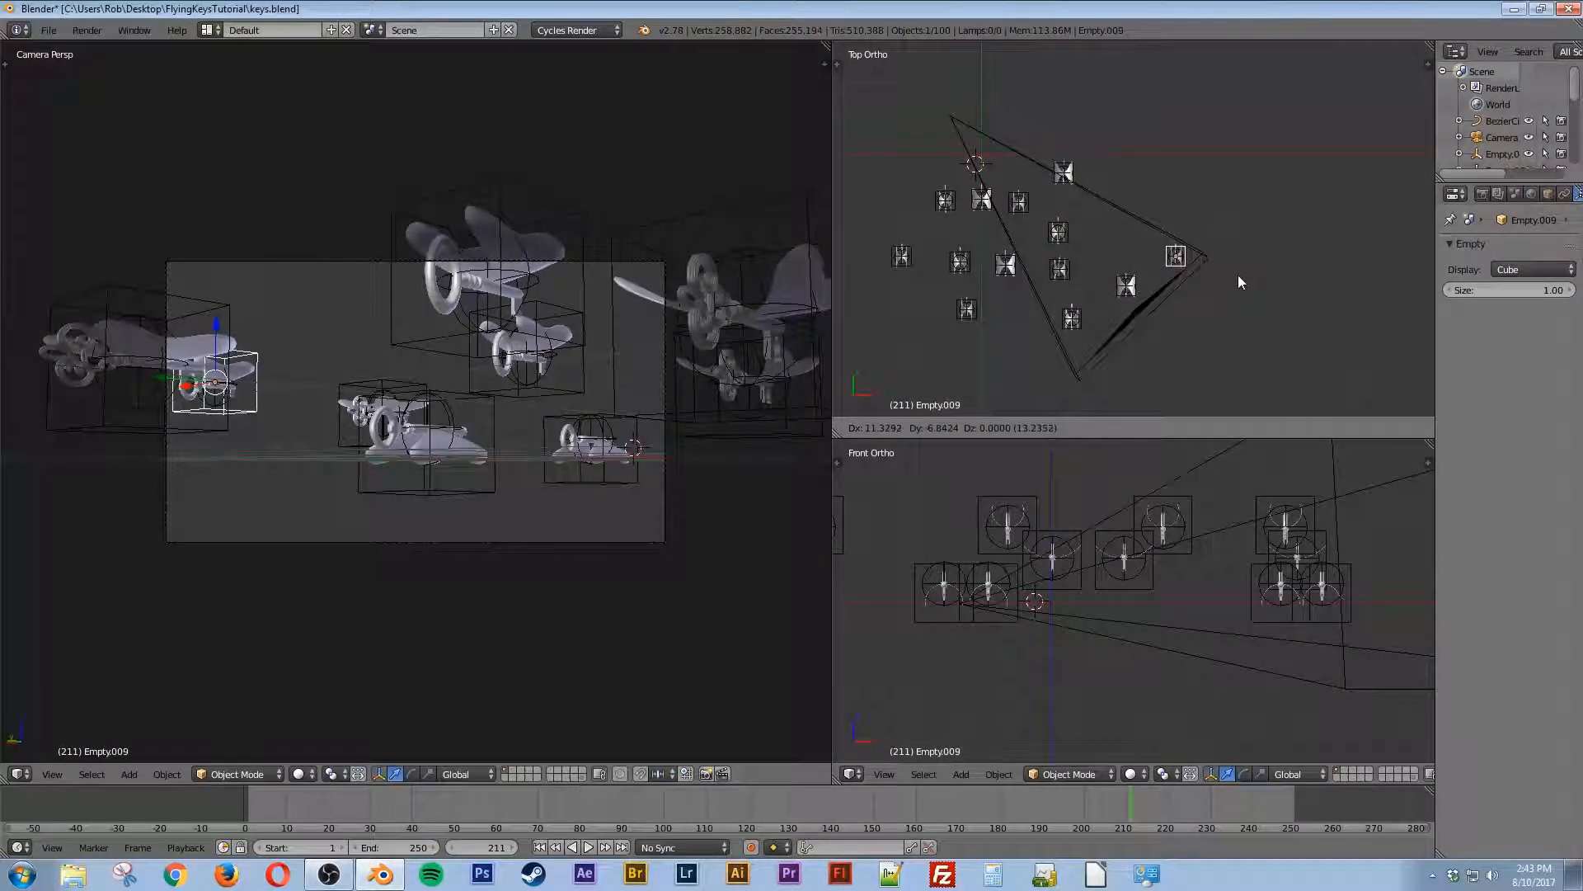
click(1239, 278)
Step: Lower the same key into the camera frame's lower left corner and shift it slightly inward in top view
scroll(1206, 589, down, 2)
shift+middle_drag(1206, 589, 1065, 593)
scroll(1154, 587, down, 1)
key(g)
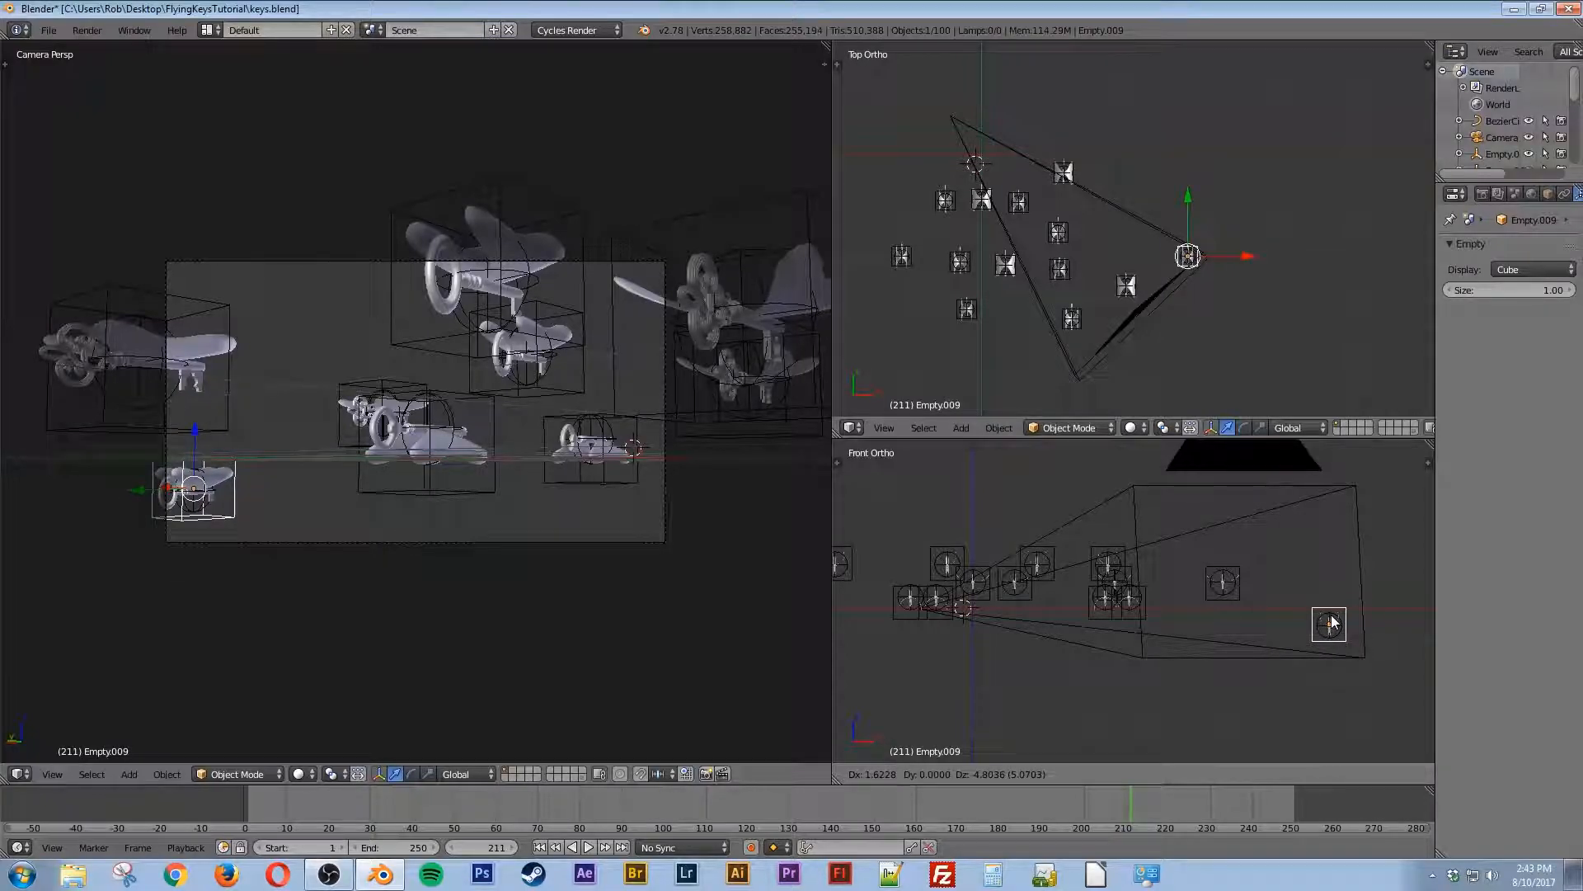
click(1337, 629)
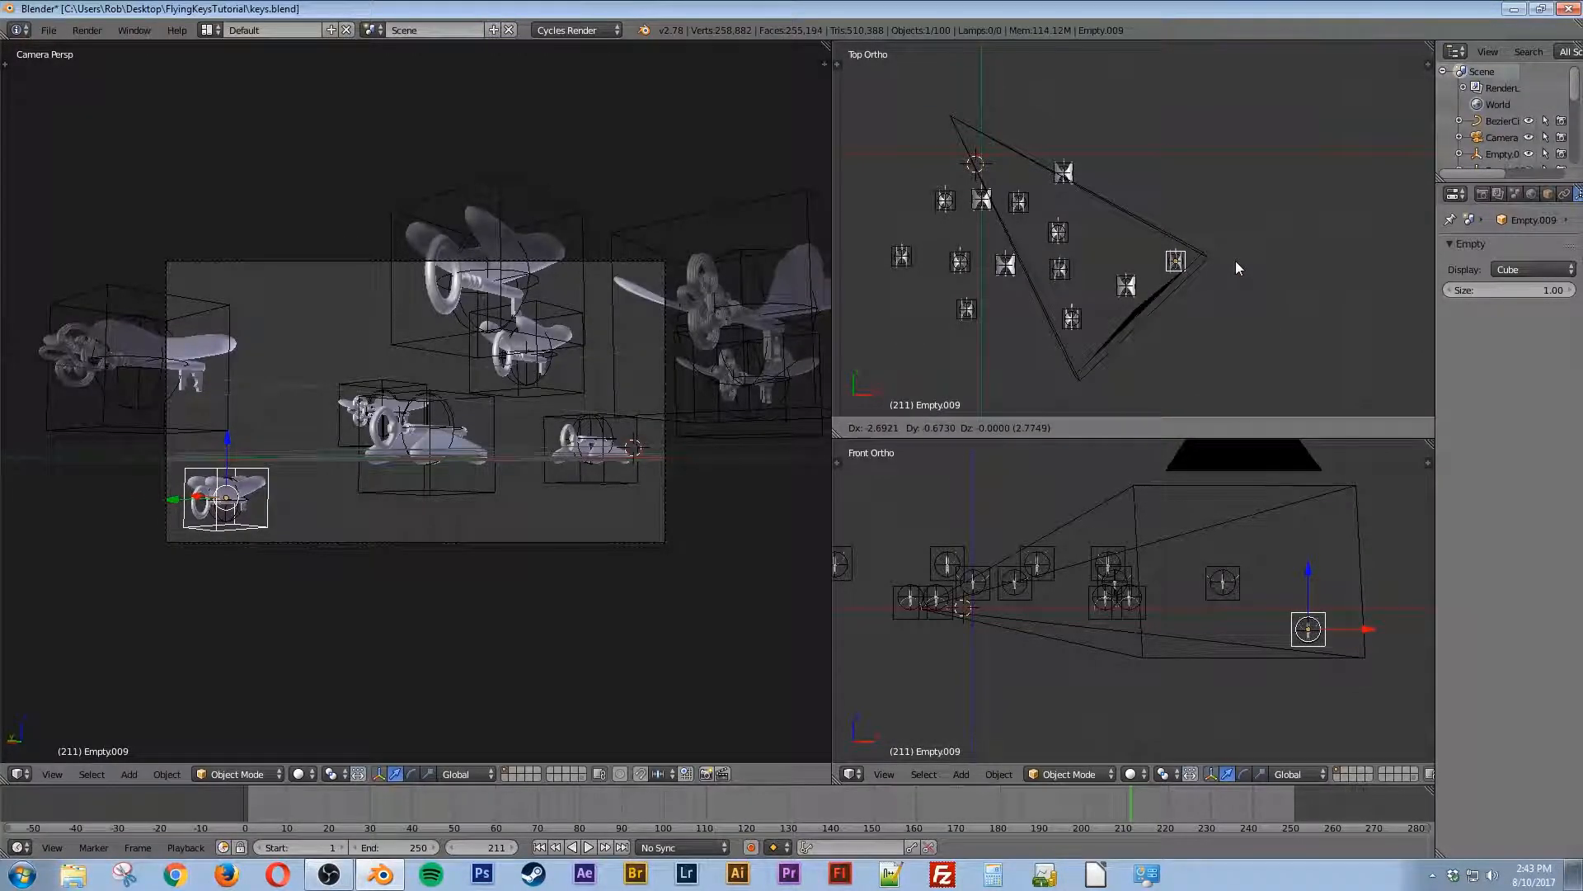
click(1233, 259)
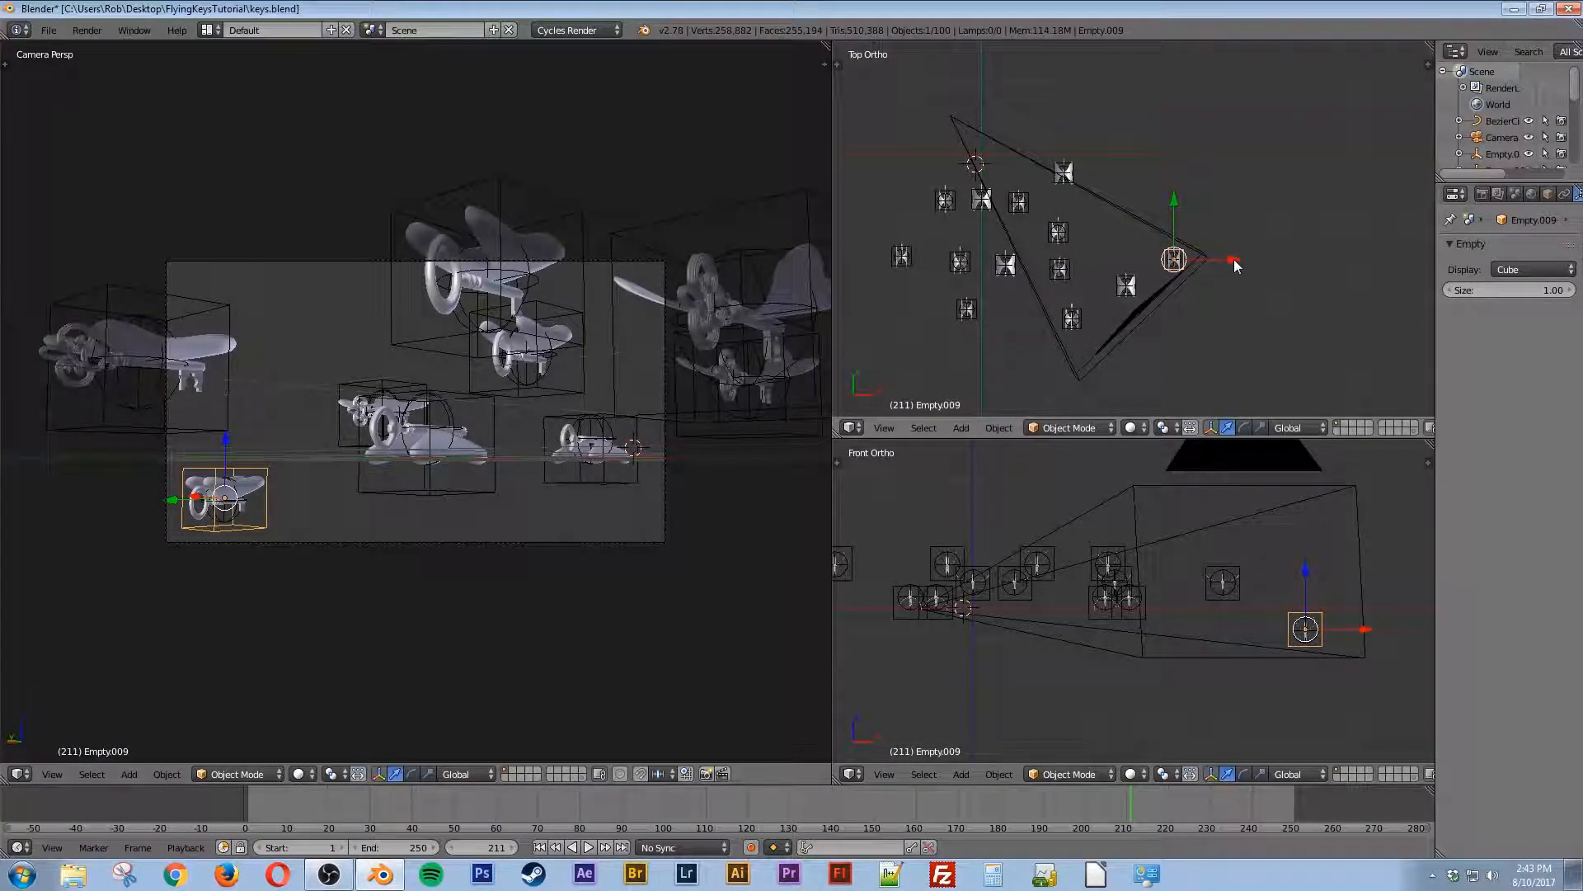
Step: Rotate the lower left key about -88° around the global Z axis
key(r)
key(z)
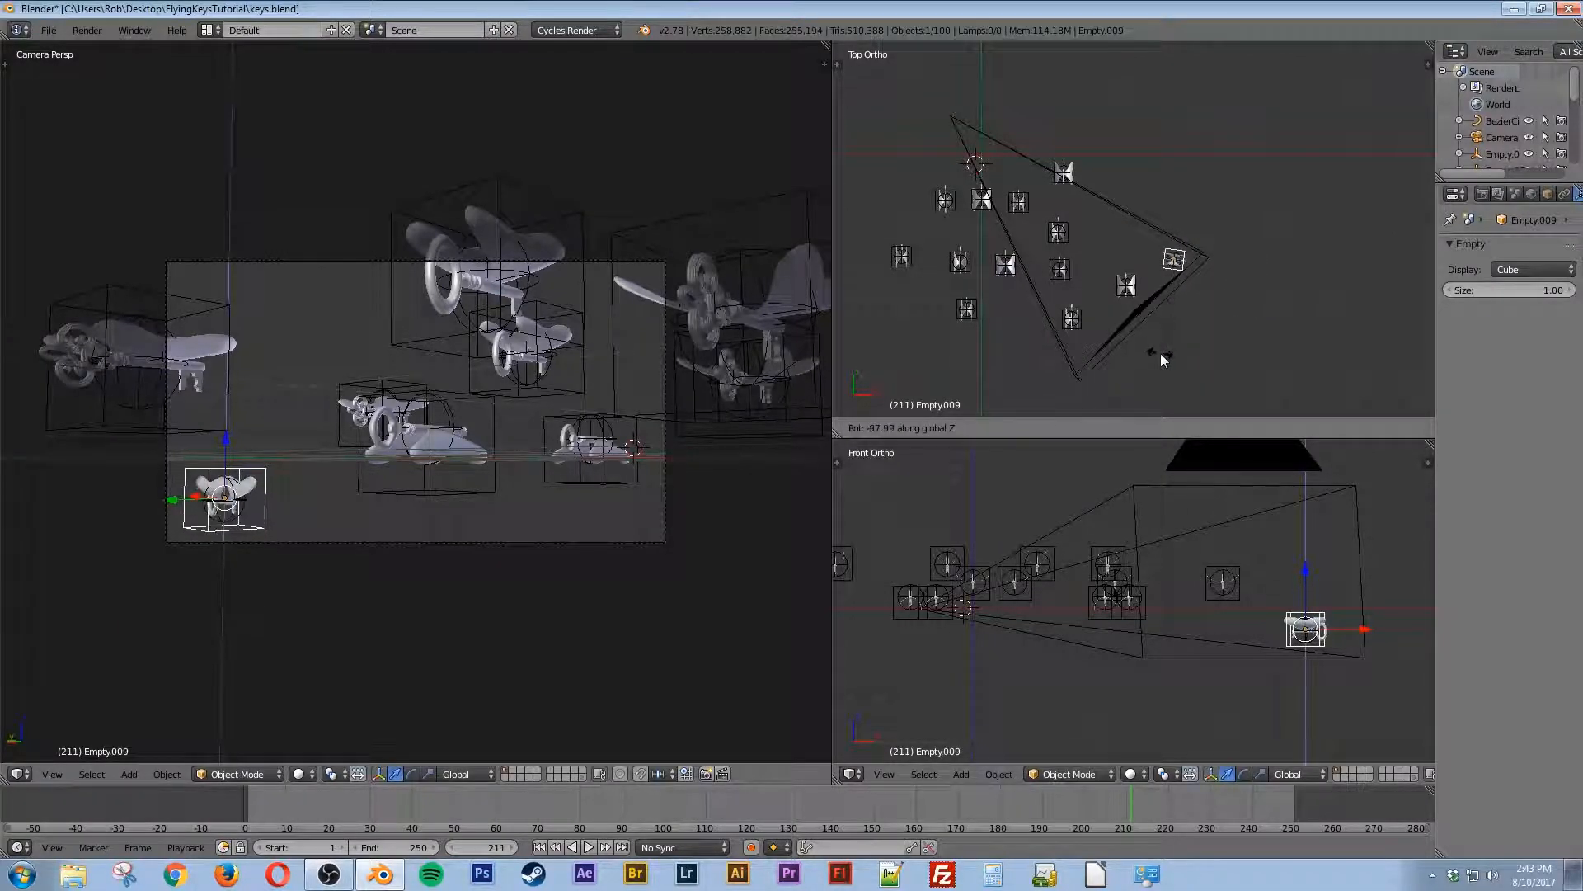
click(1163, 353)
Step: Move the large key at the camera frame's left edge farther back along the cone's side and rotate it slightly in top view
right_click(210, 303)
key(g)
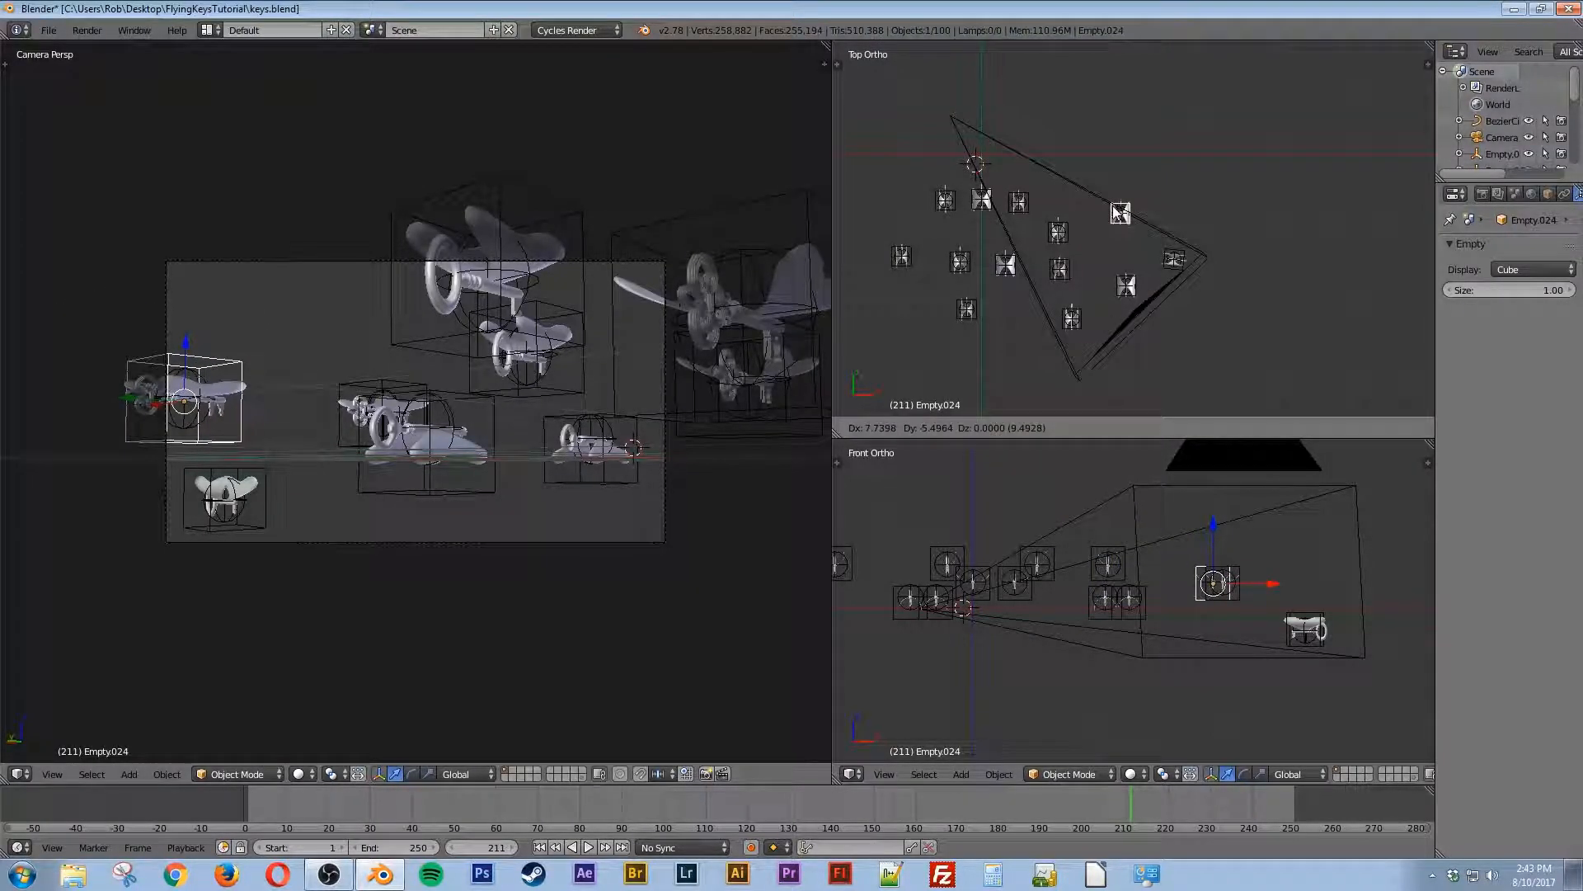
click(1128, 214)
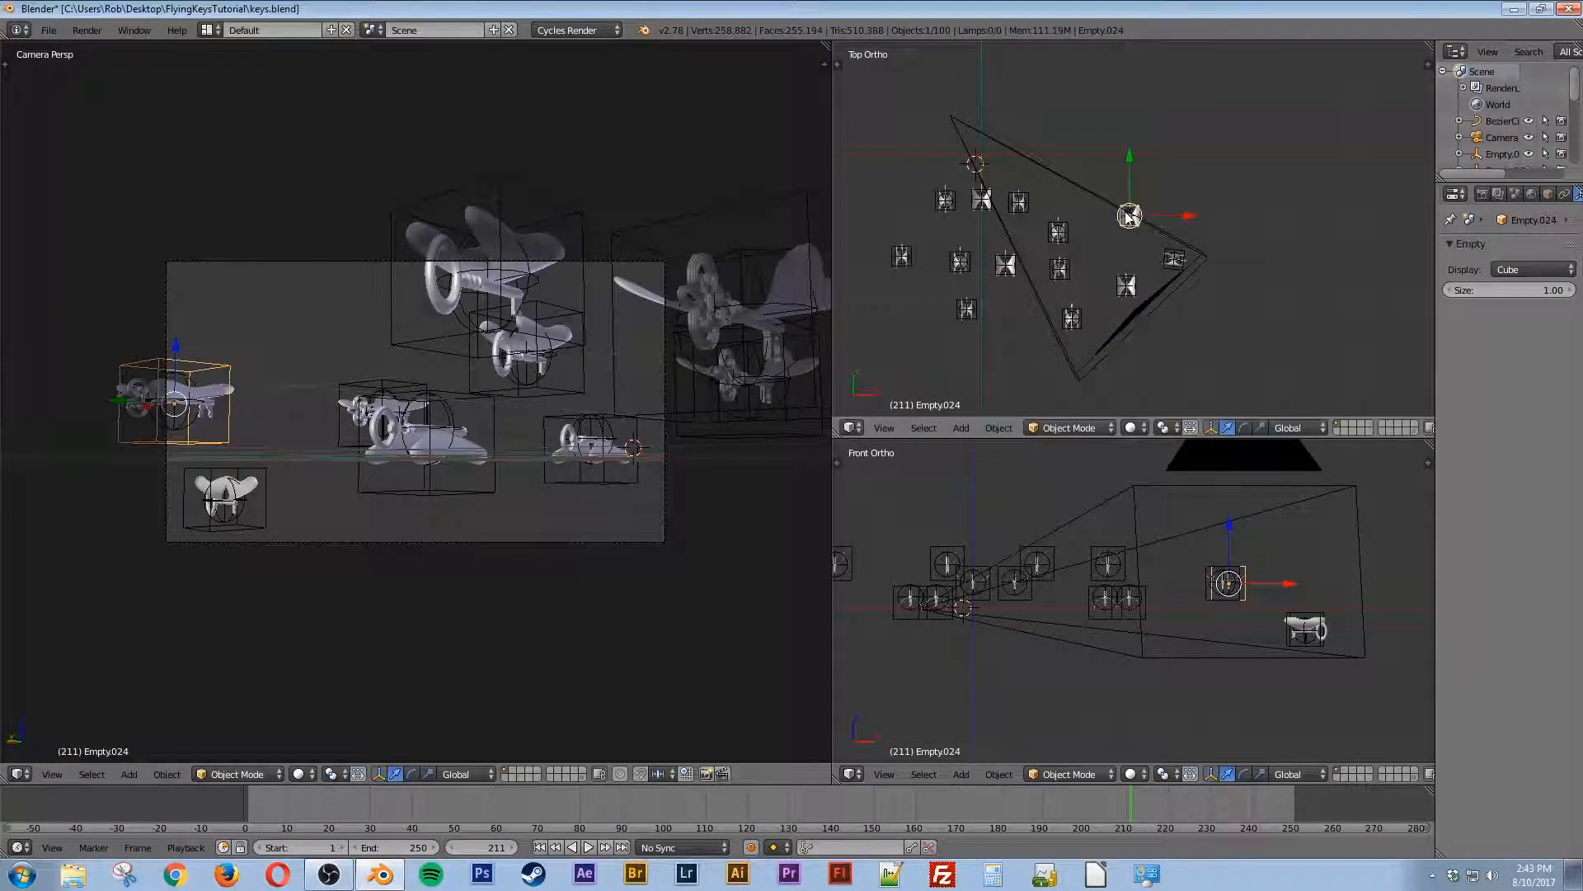
key(r)
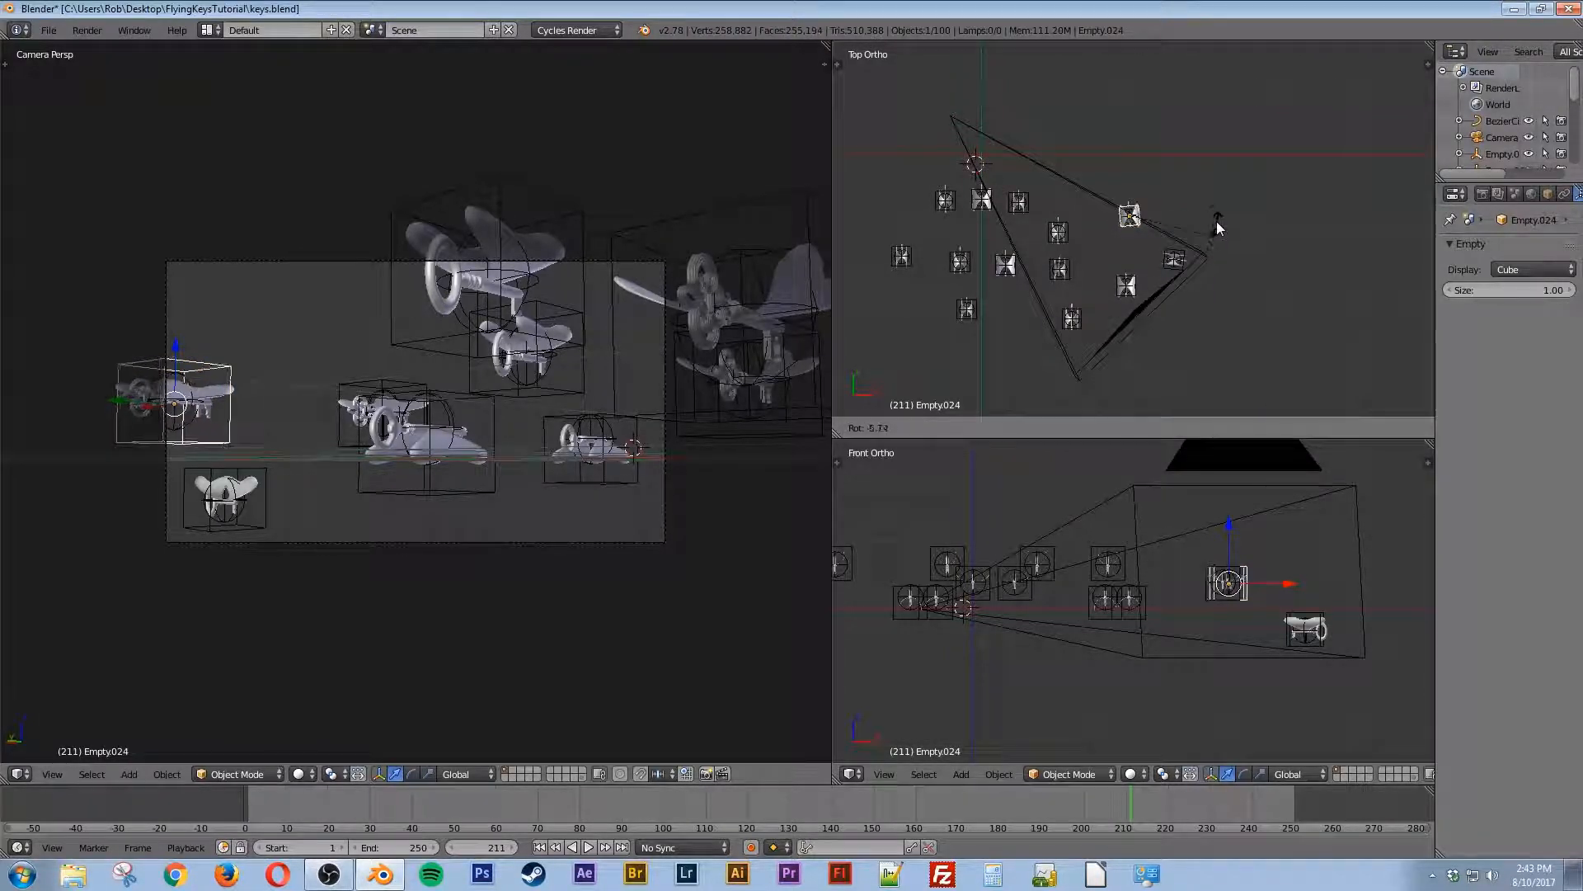
click(1204, 181)
key(r)
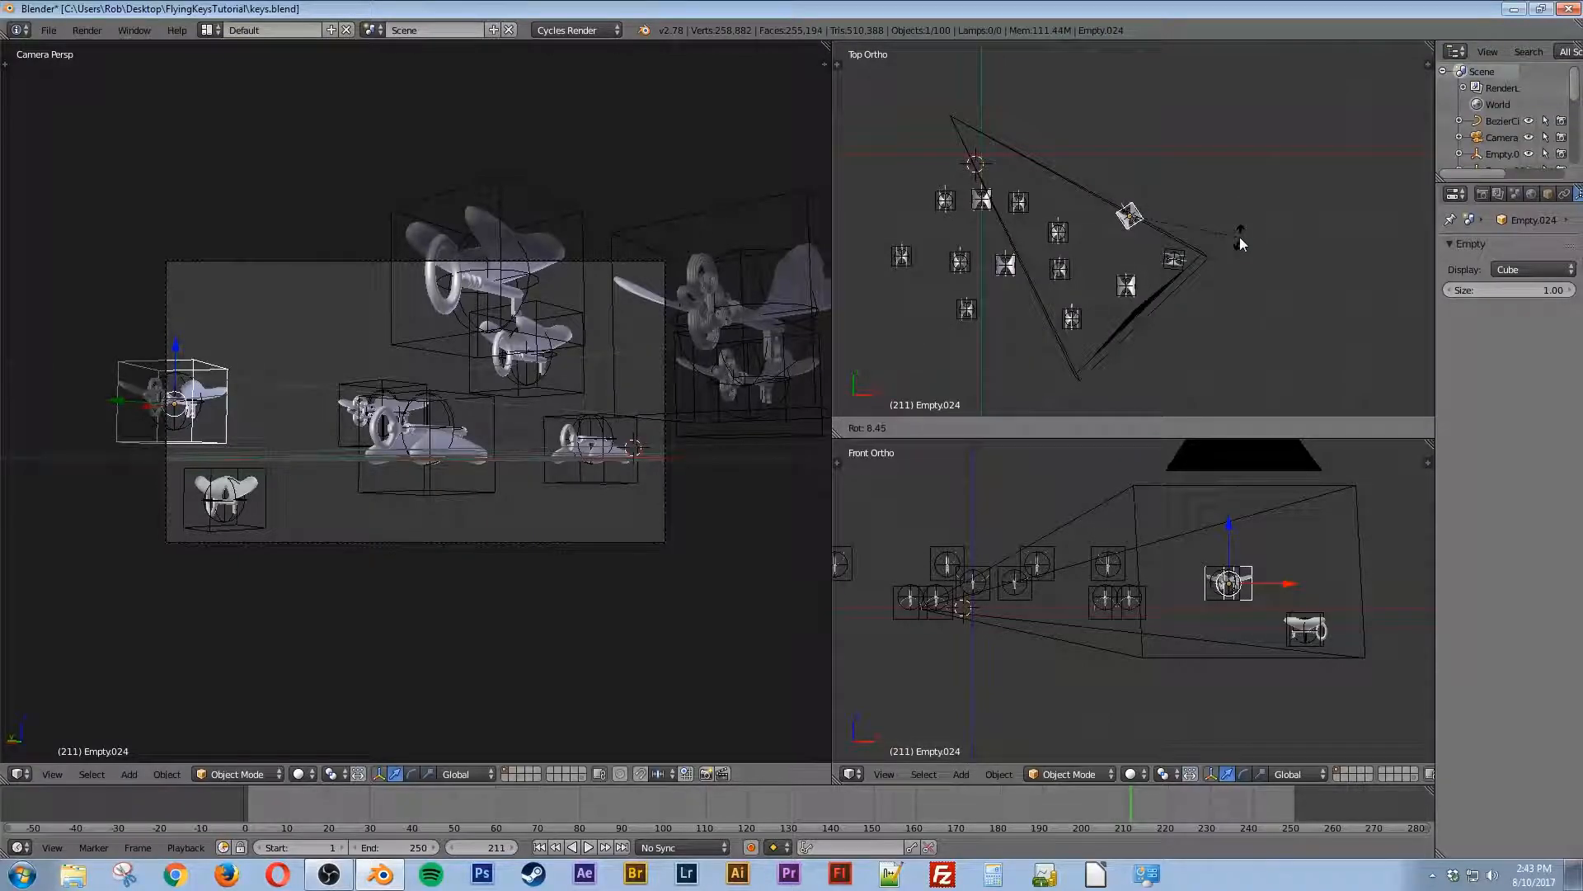
click(1189, 260)
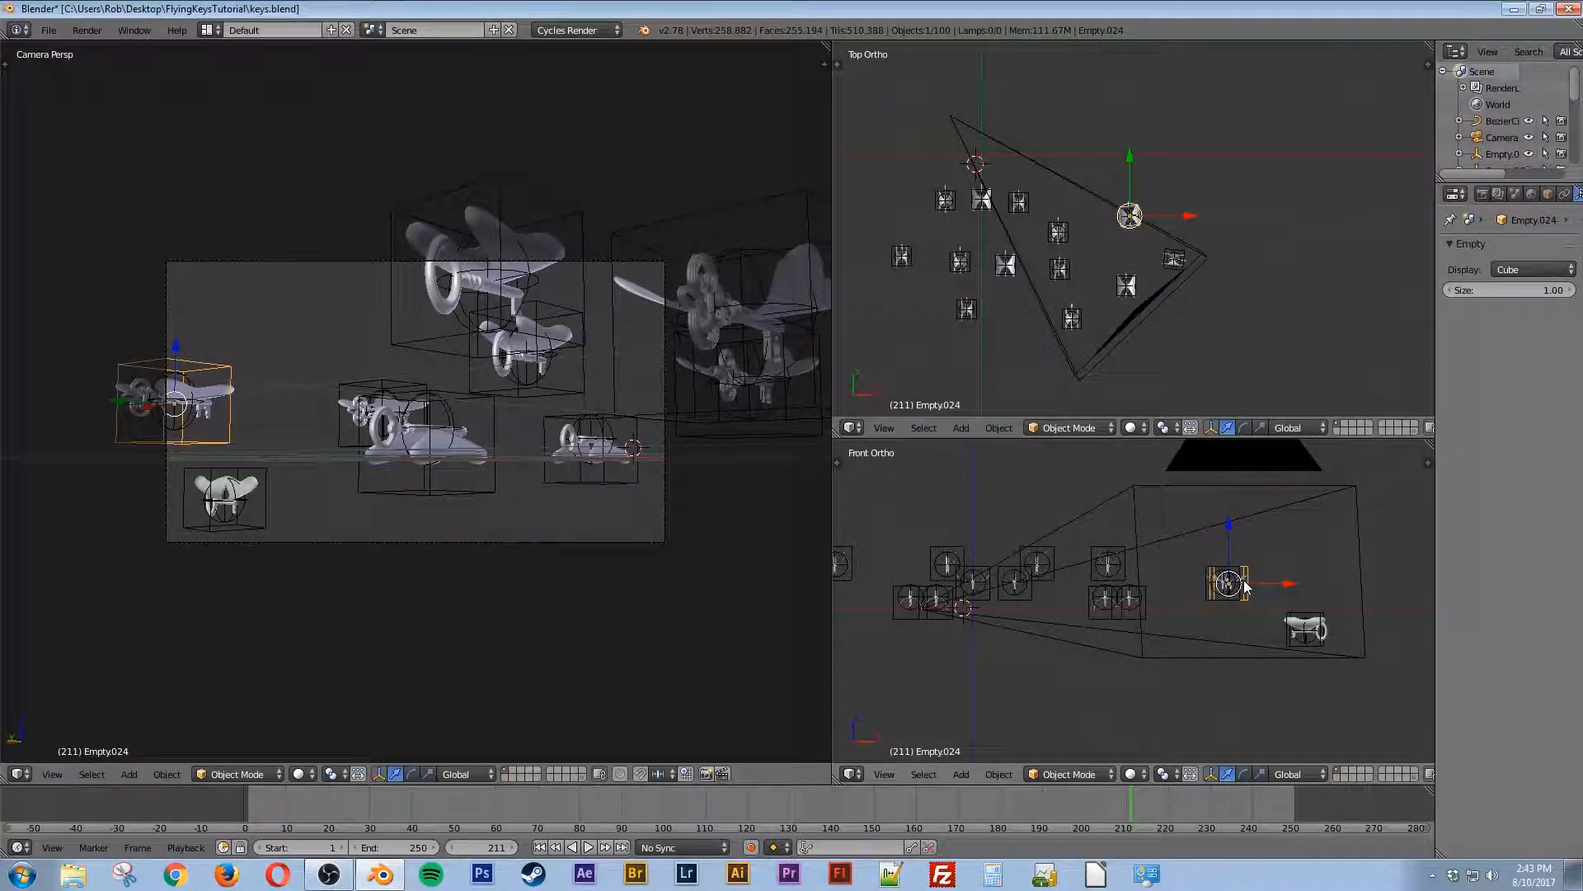
Step: Shift the rotated key inward from the cone's side and raise it along Z into the camera frame's upper left area
key(g)
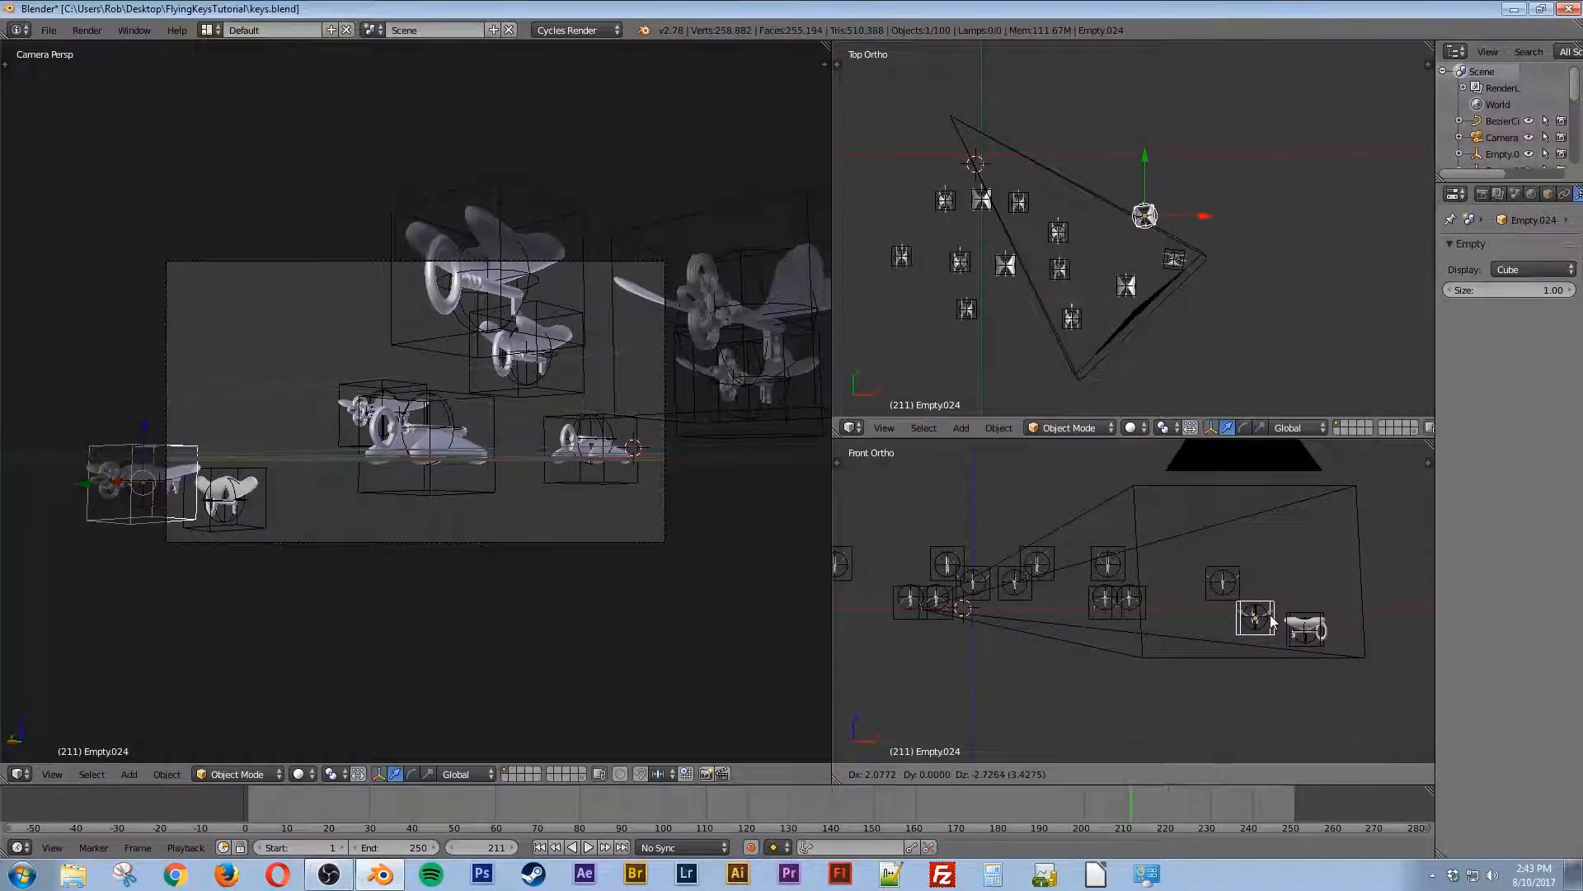
click(1271, 623)
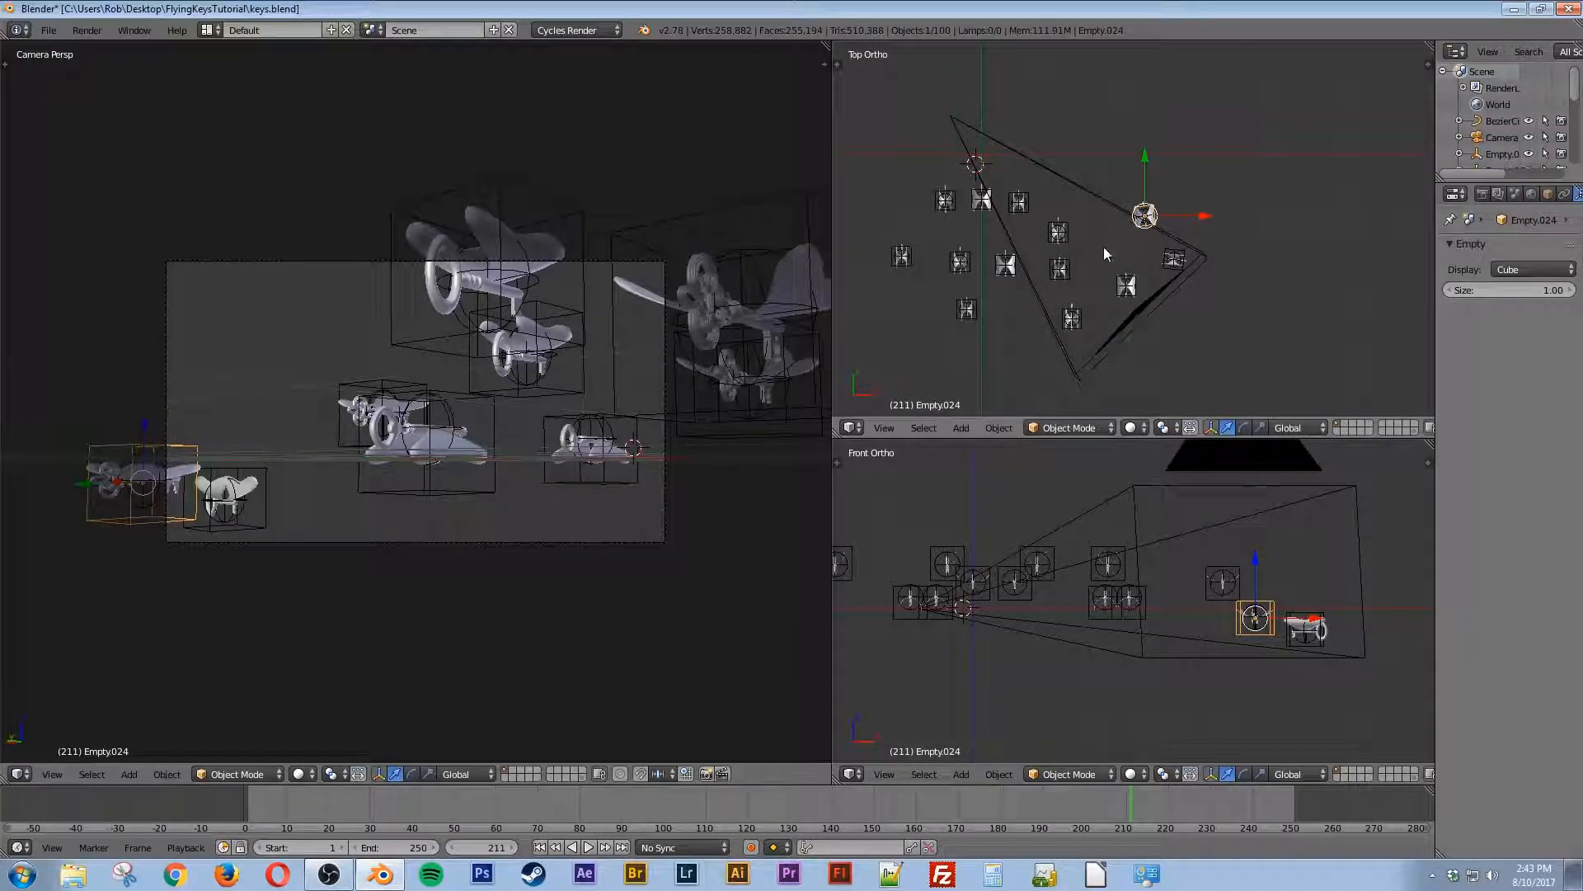
key(g)
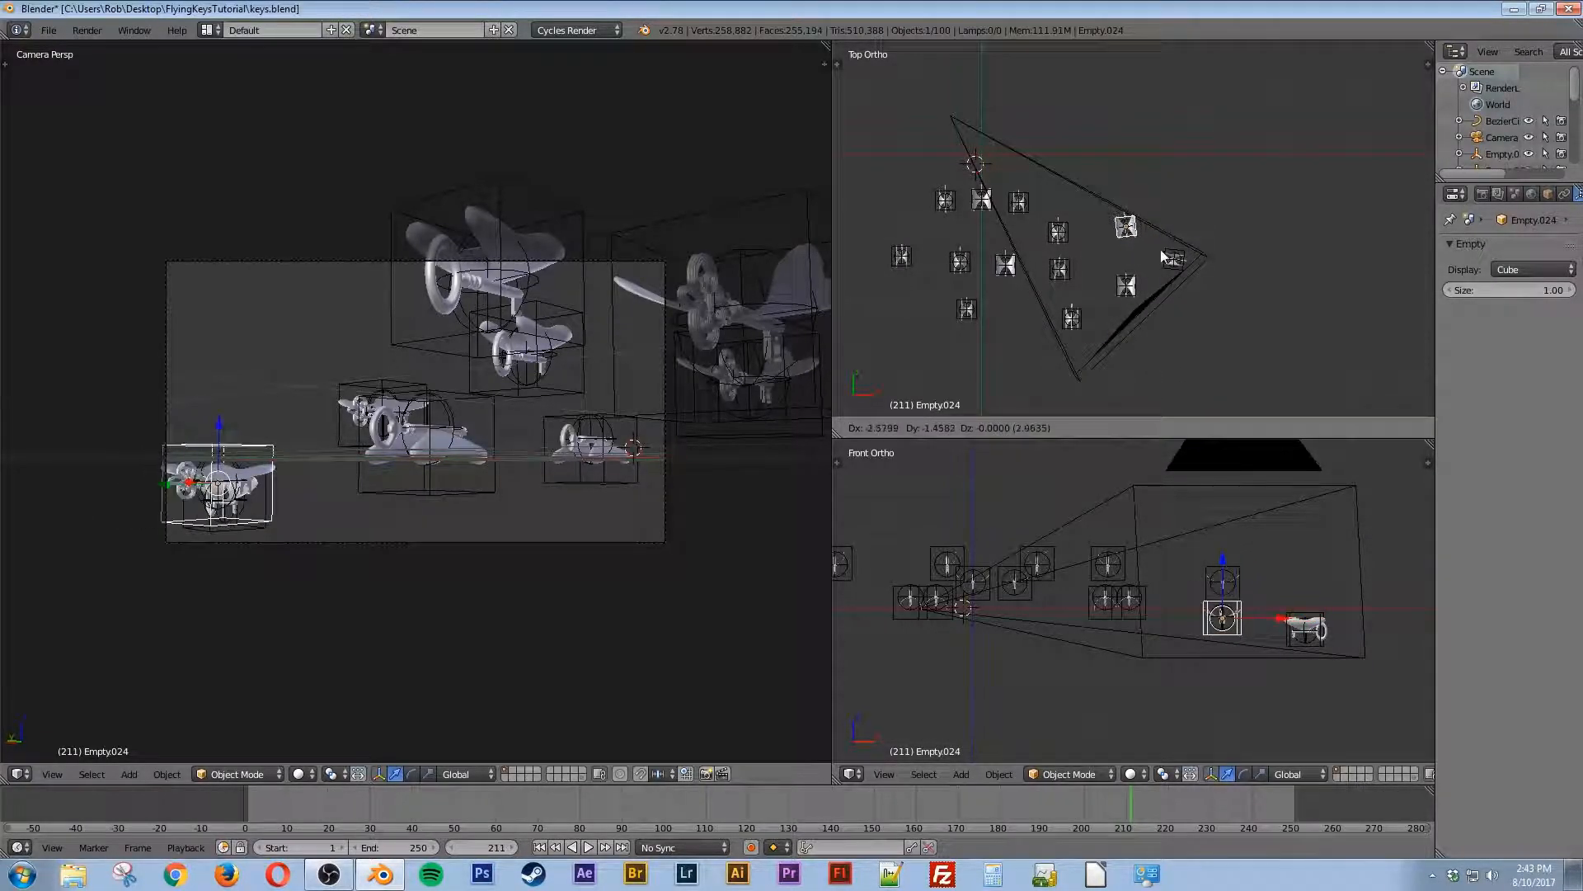
click(1162, 255)
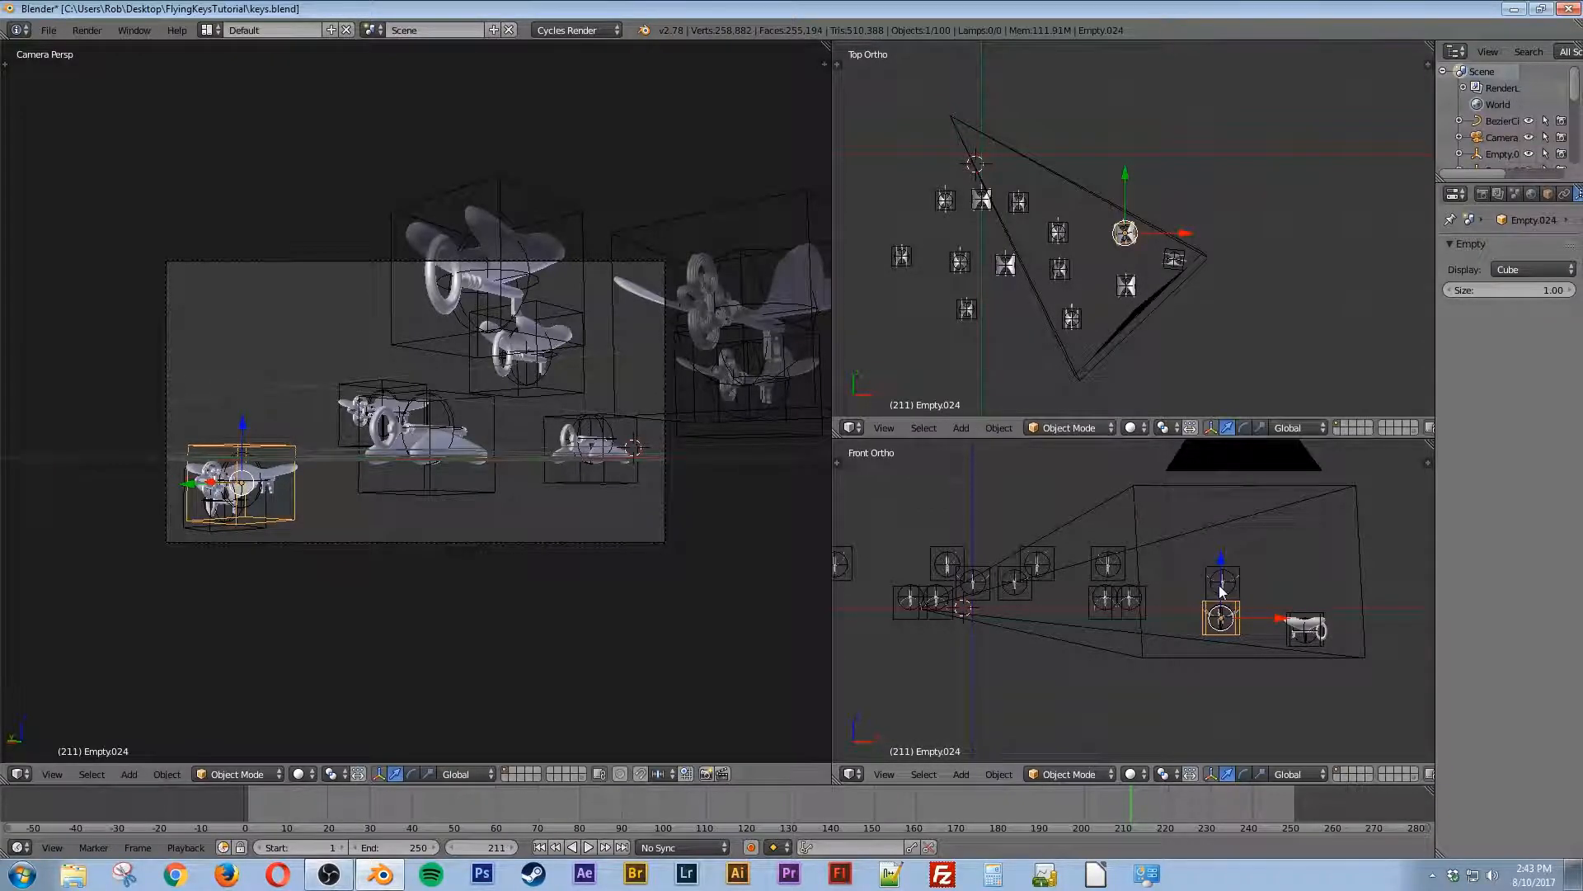
key(g)
key(z)
click(1216, 510)
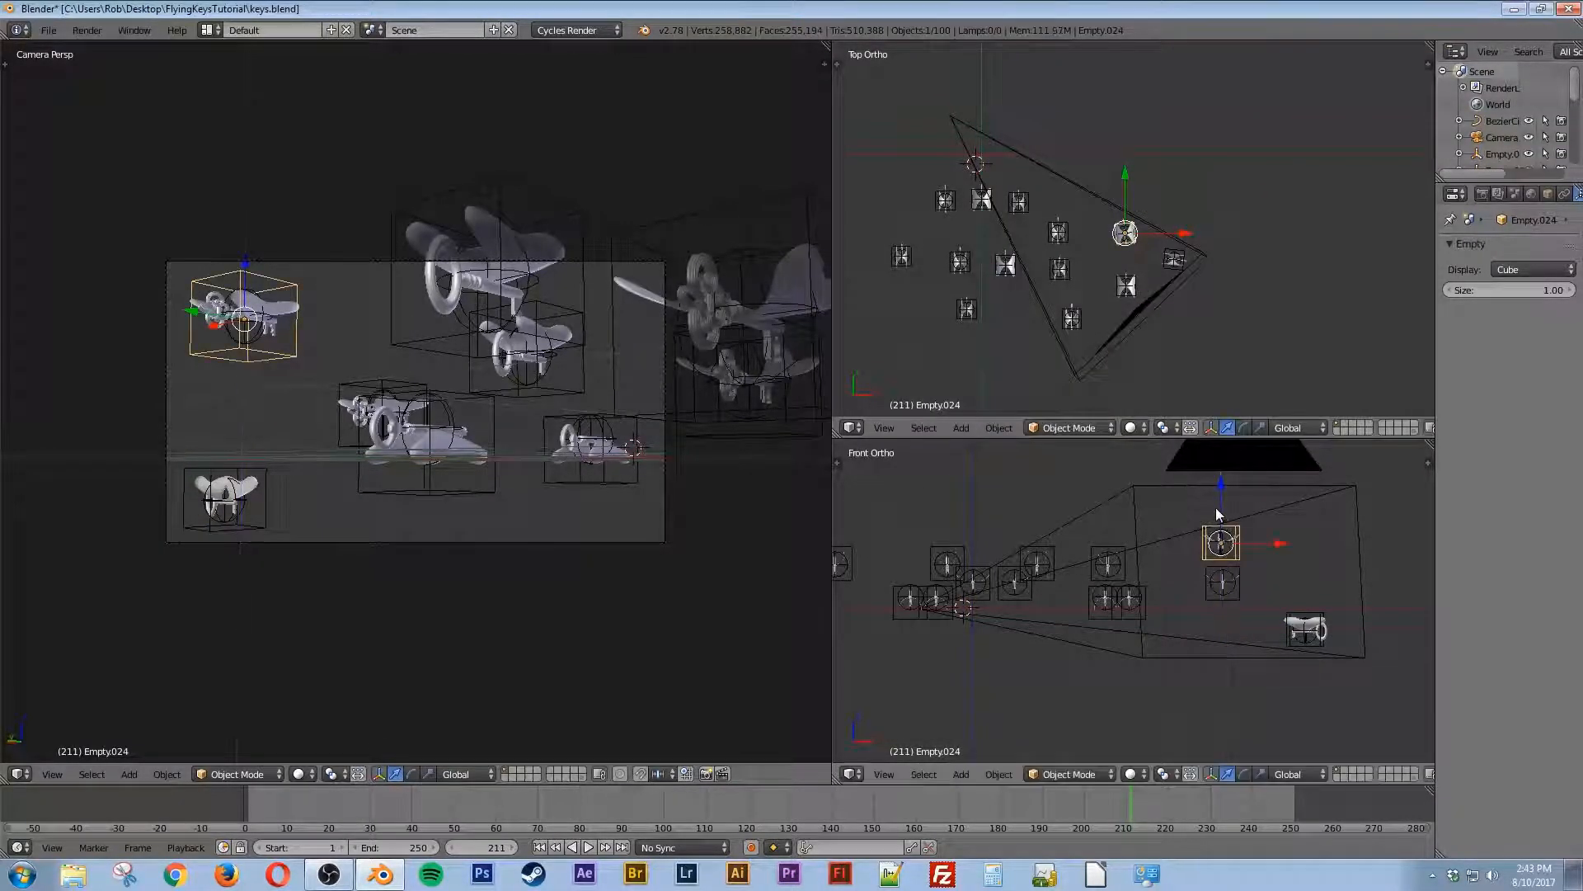
Step: Move the small key behind the middle one farther back and lower it to the camera frame's bottom edge
right_click(364, 384)
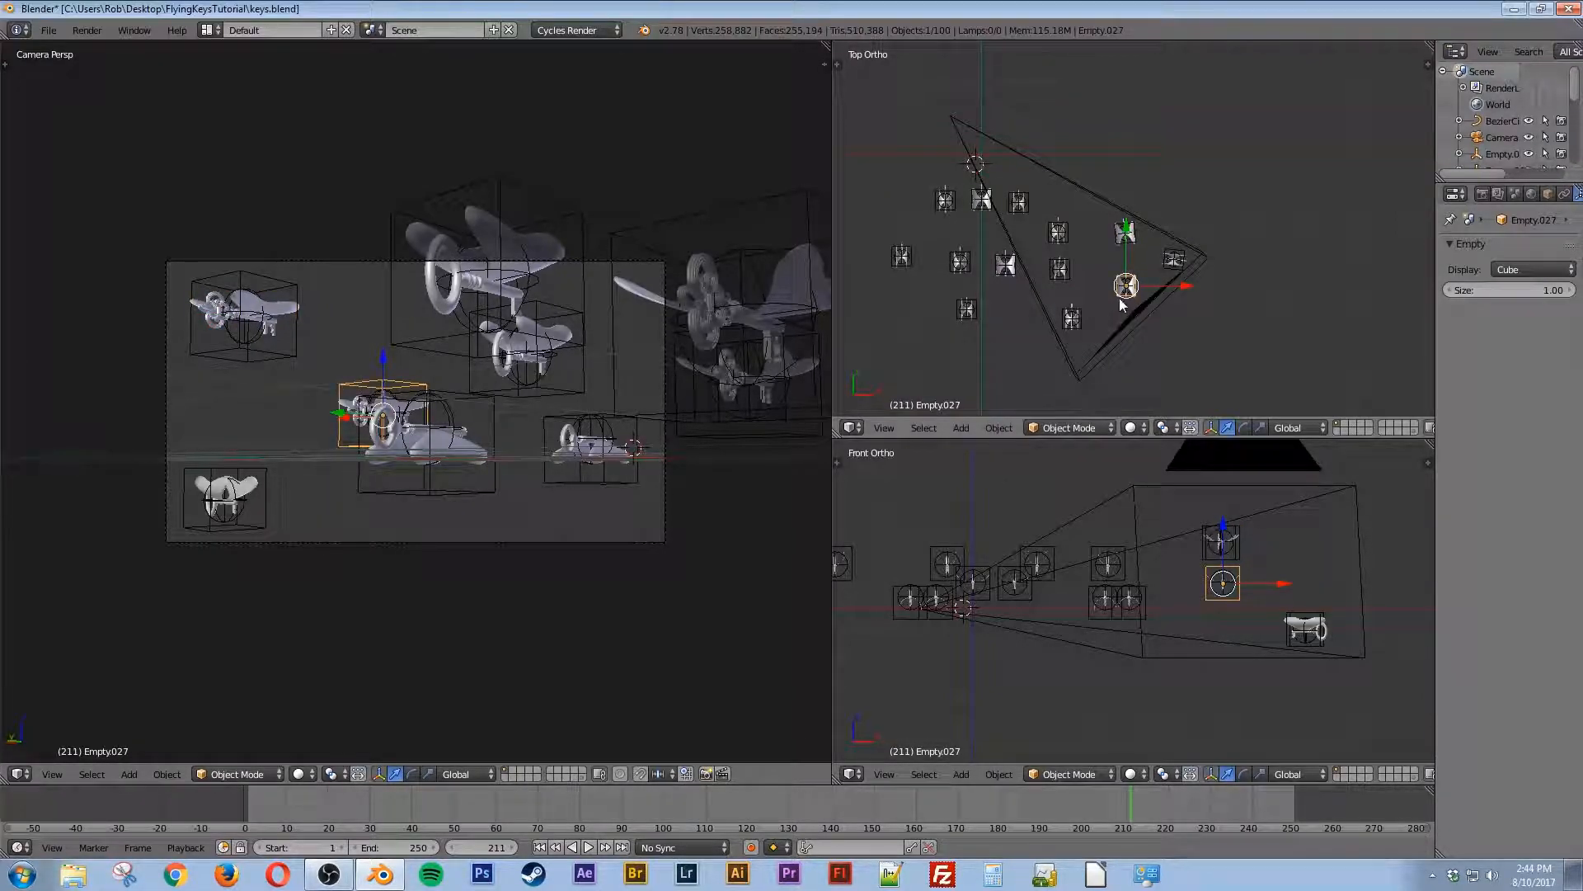
key(g)
click(1118, 310)
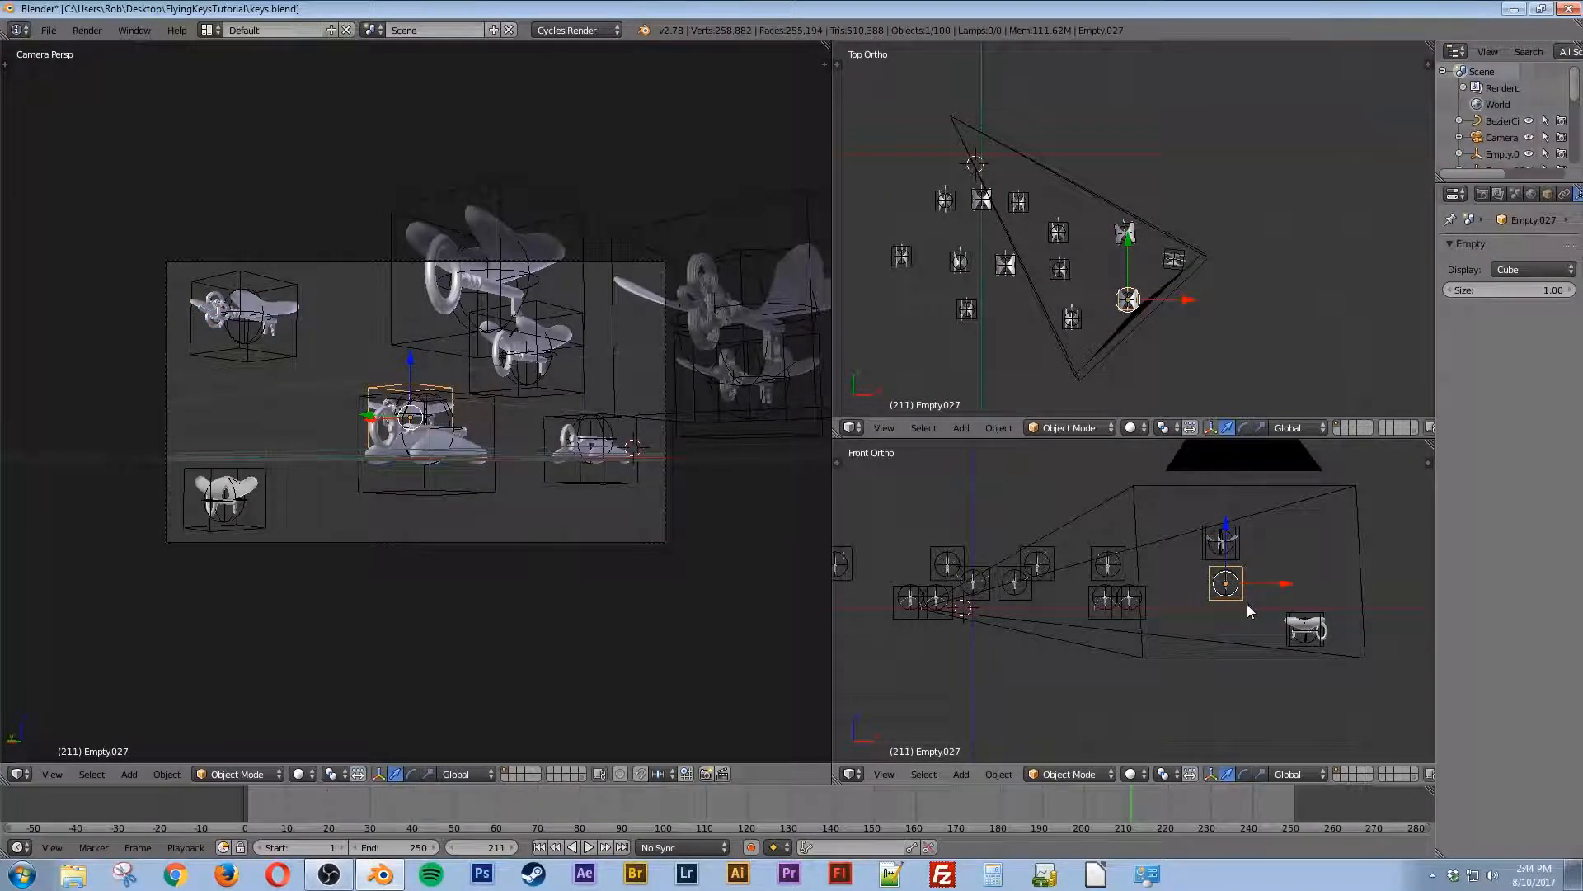
key(g)
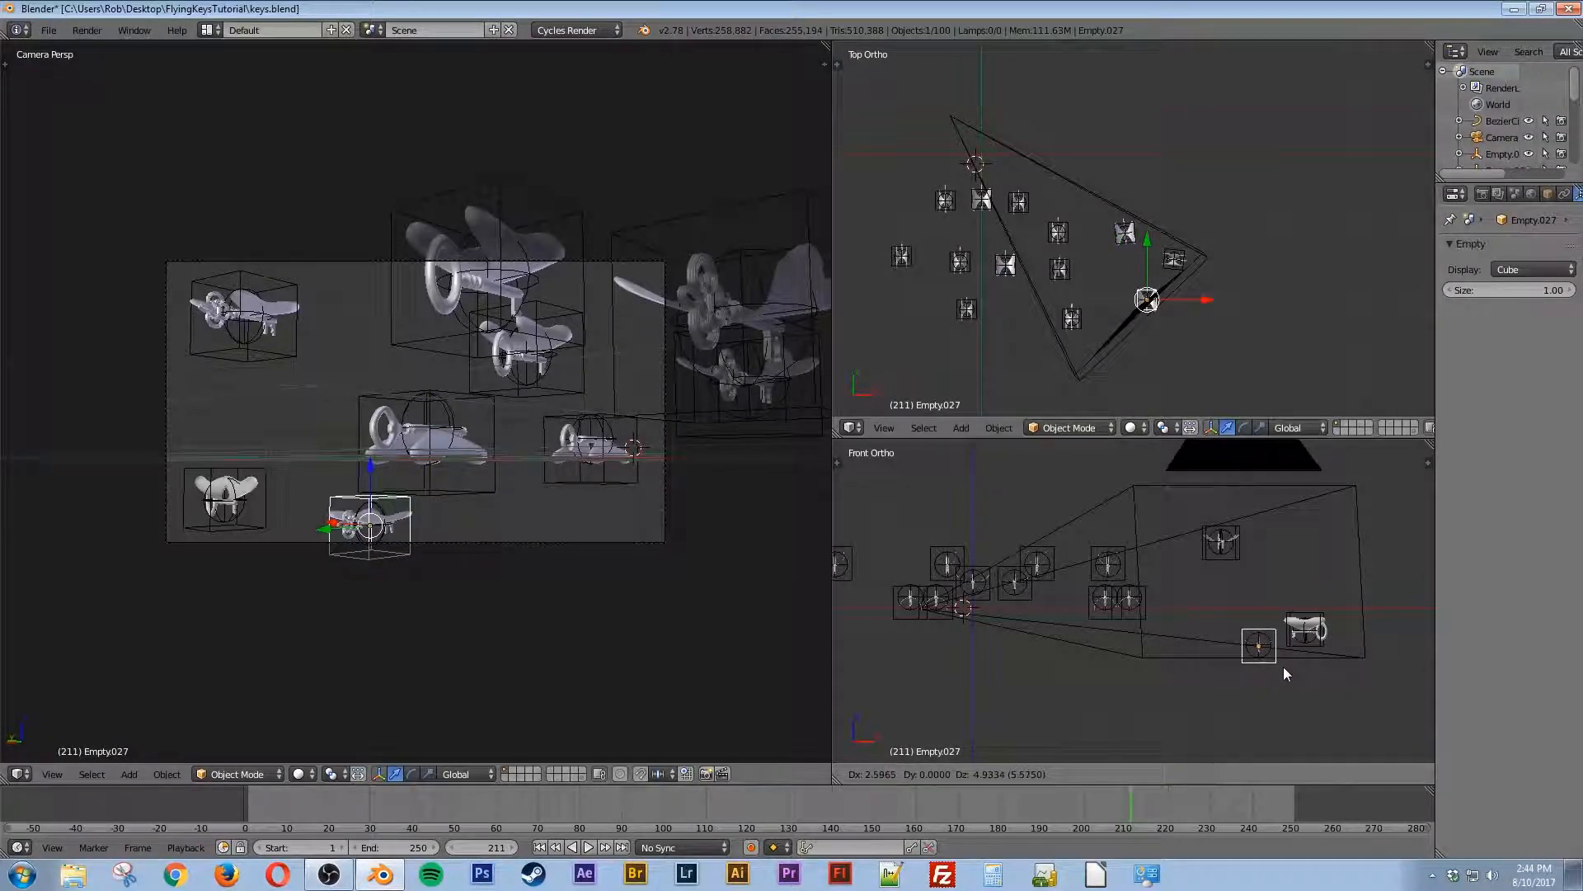
click(1281, 676)
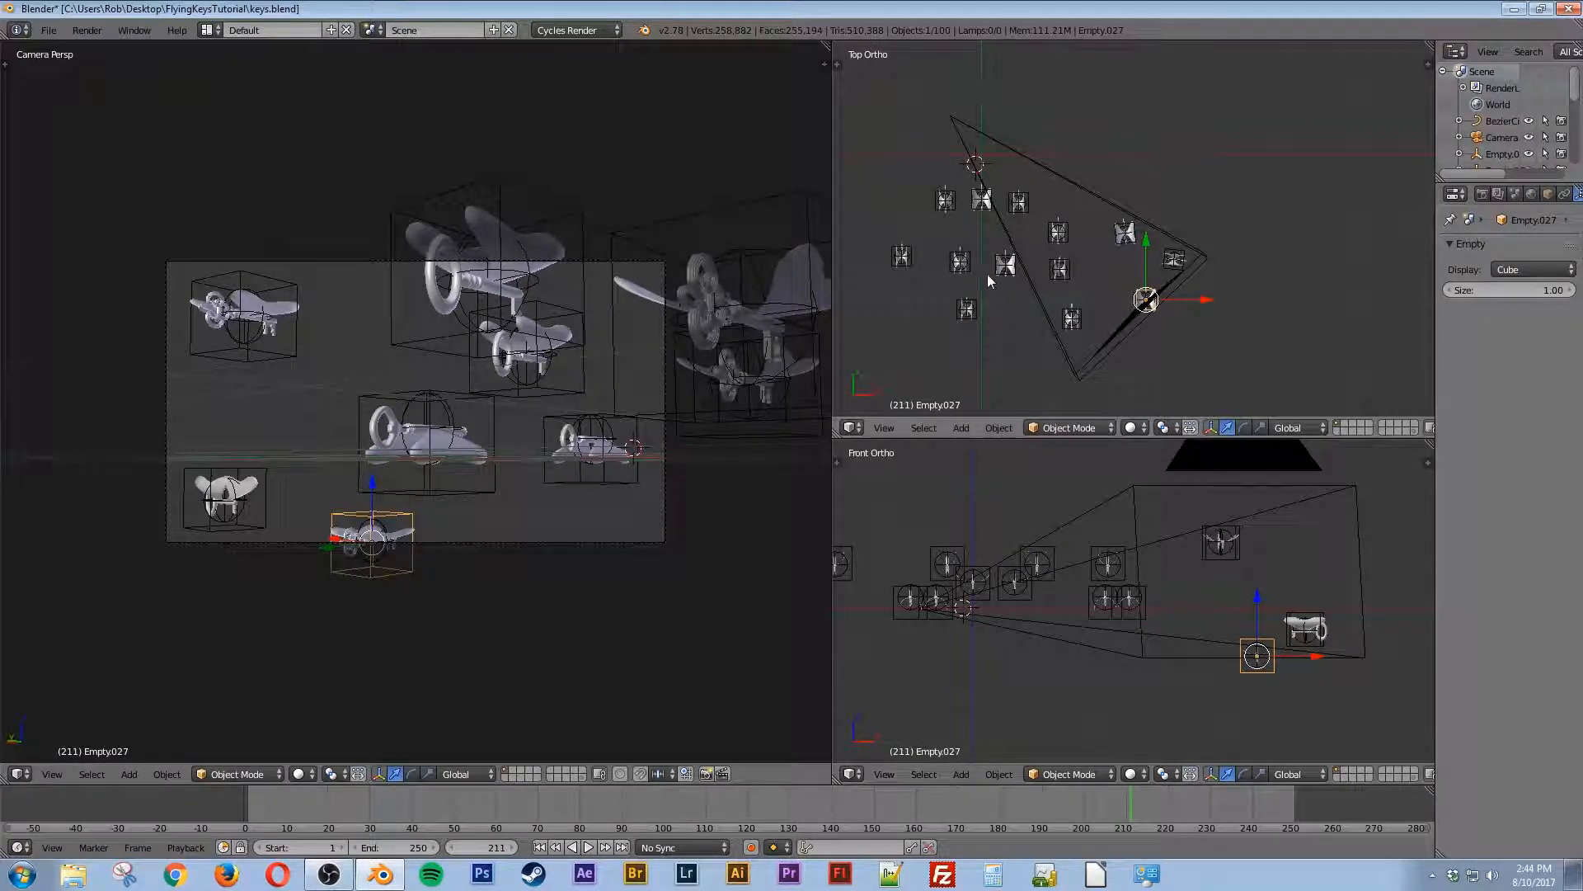
Step: Move the key beside the cone's side past the cone's far end in top view and lower it below the camera frame
right_click(957, 261)
key(g)
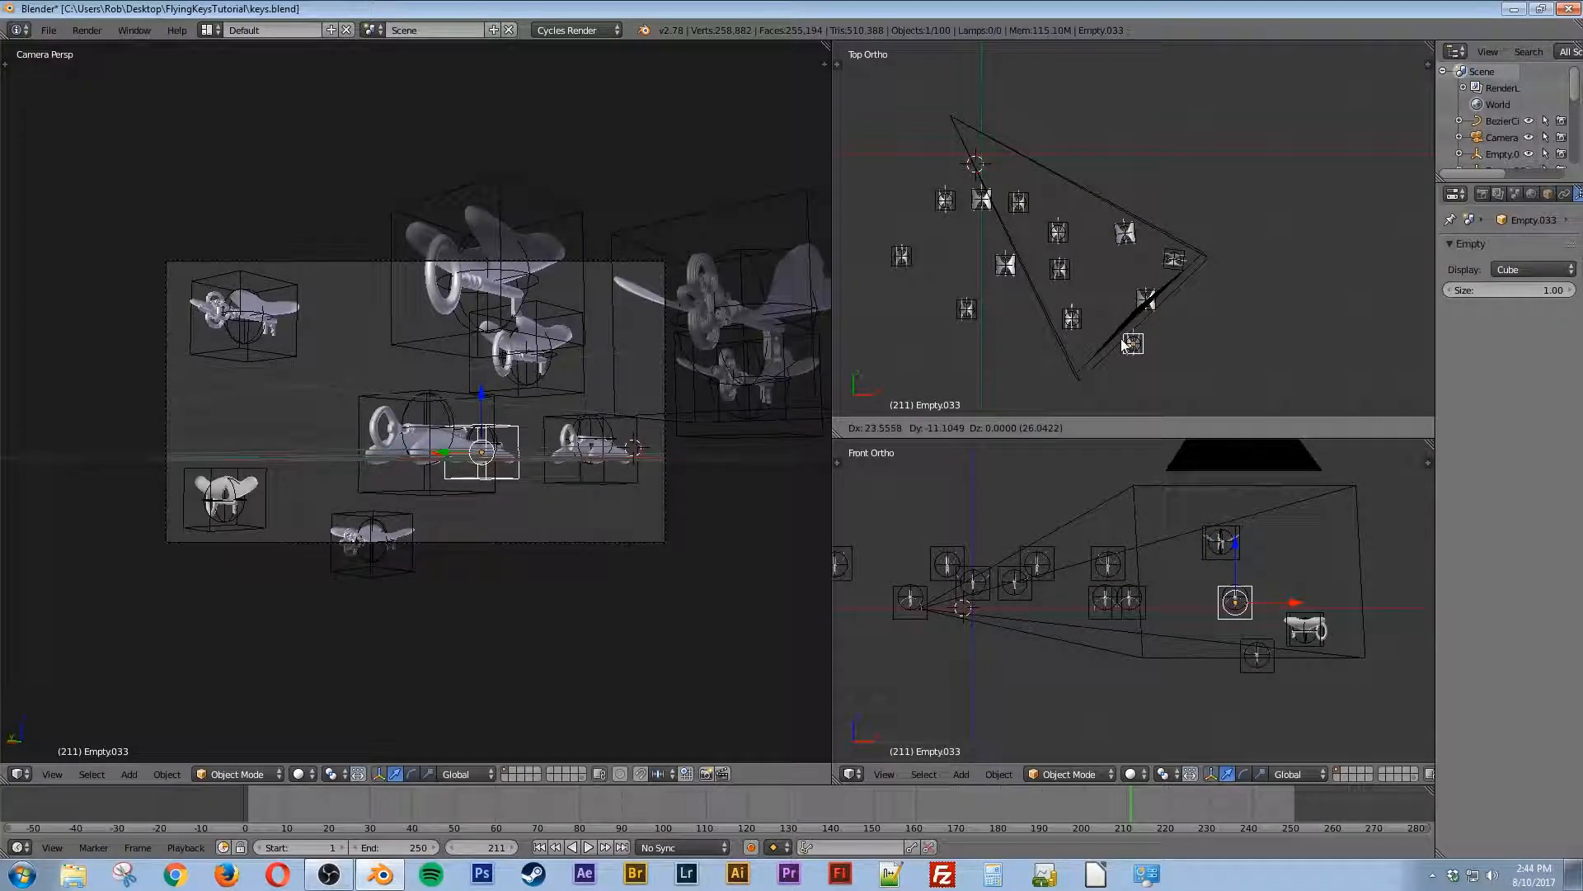
click(1152, 371)
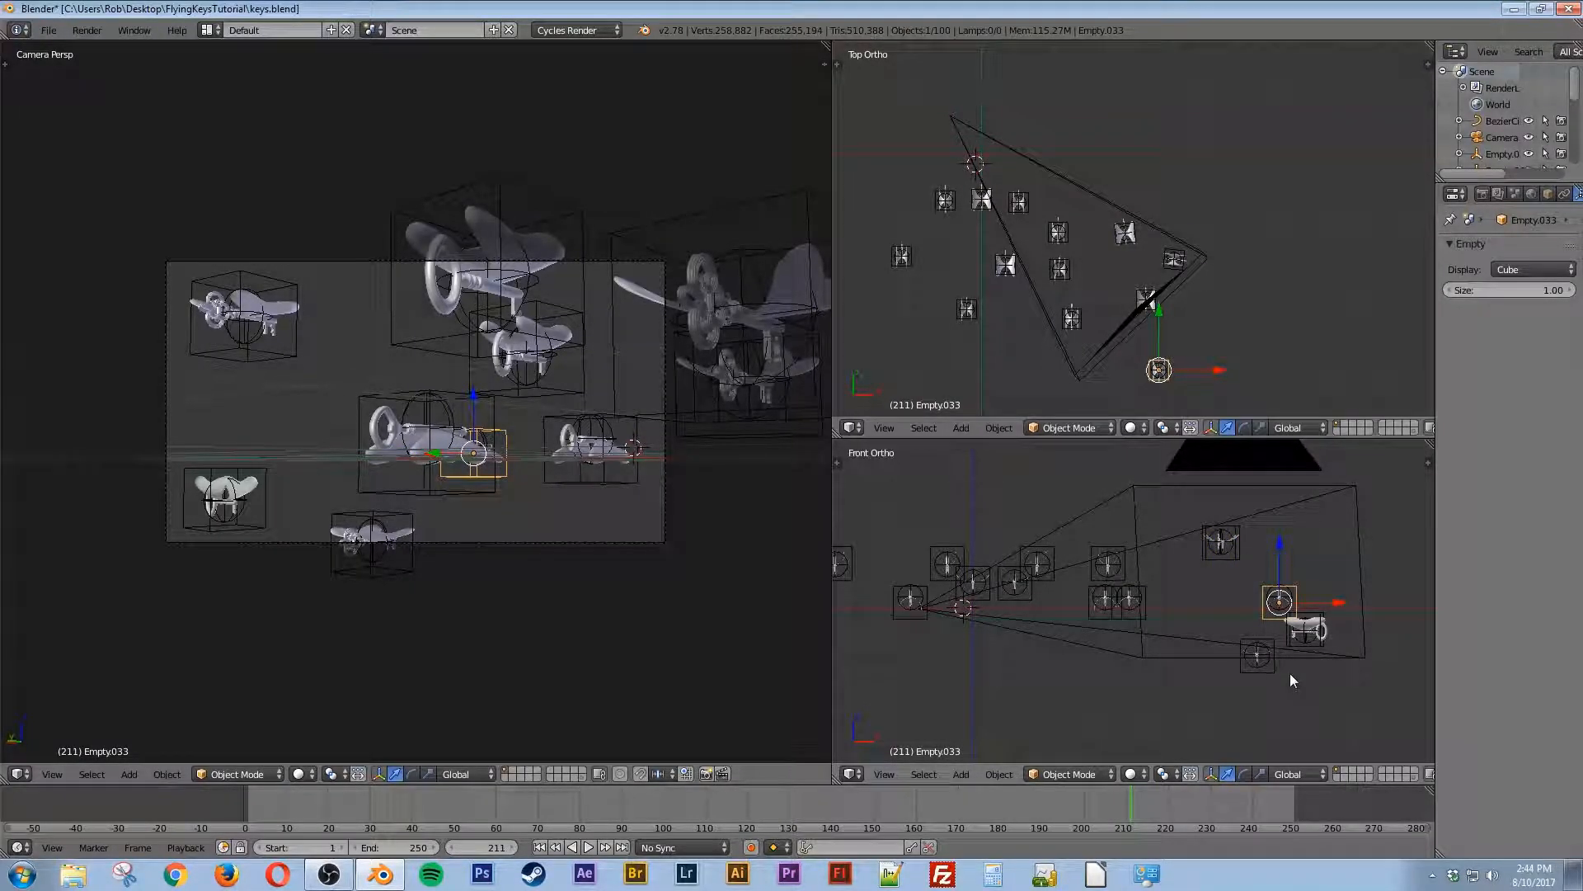
scroll(1296, 609, down, 3)
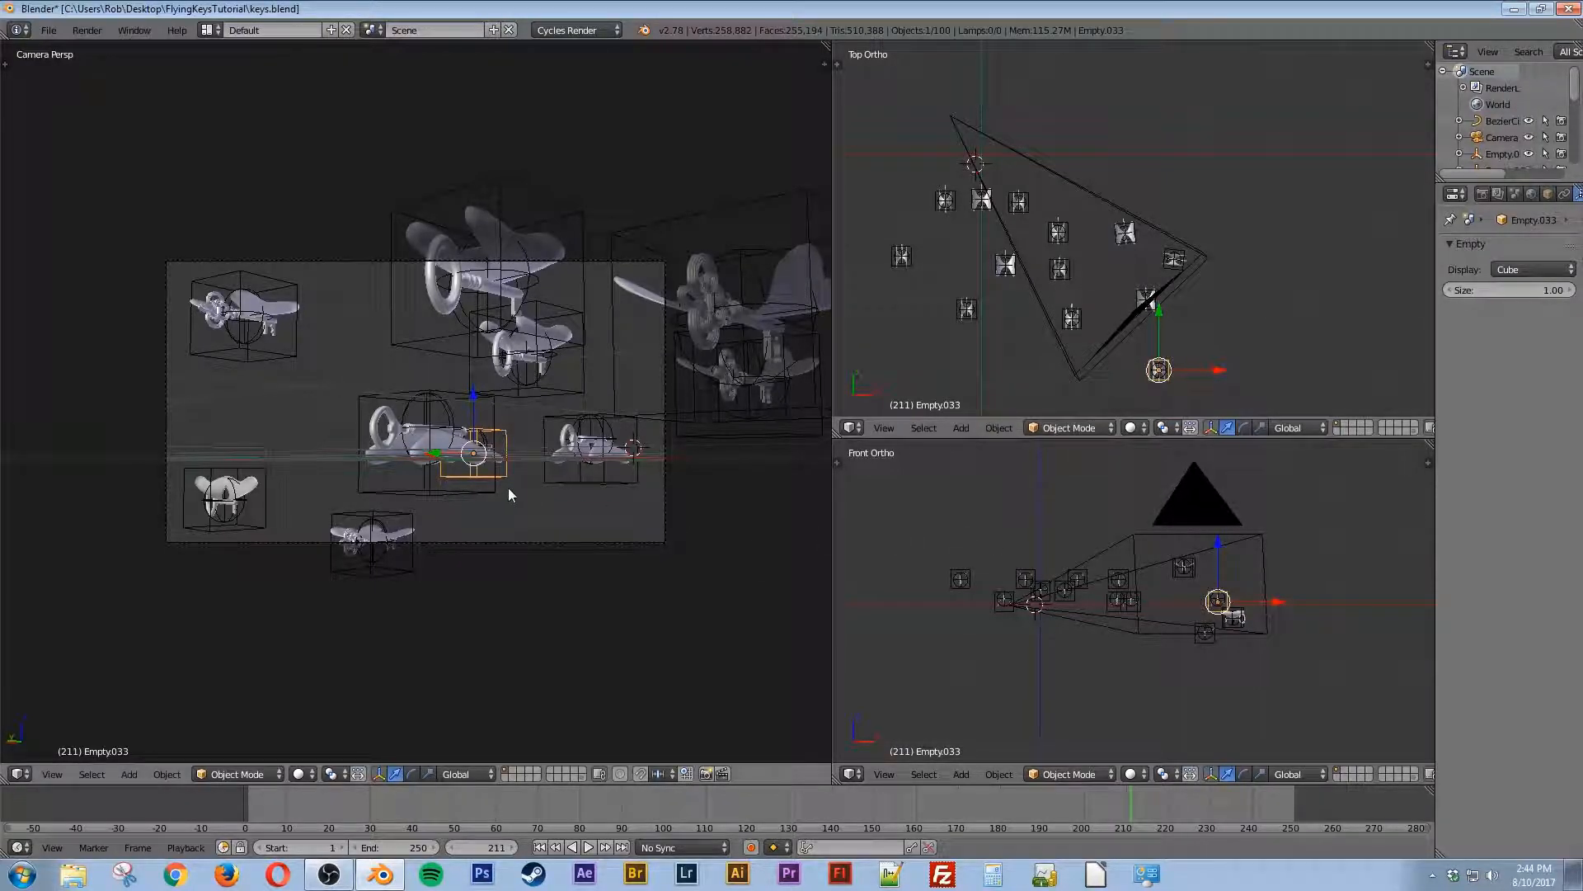
drag(472, 399, 458, 591)
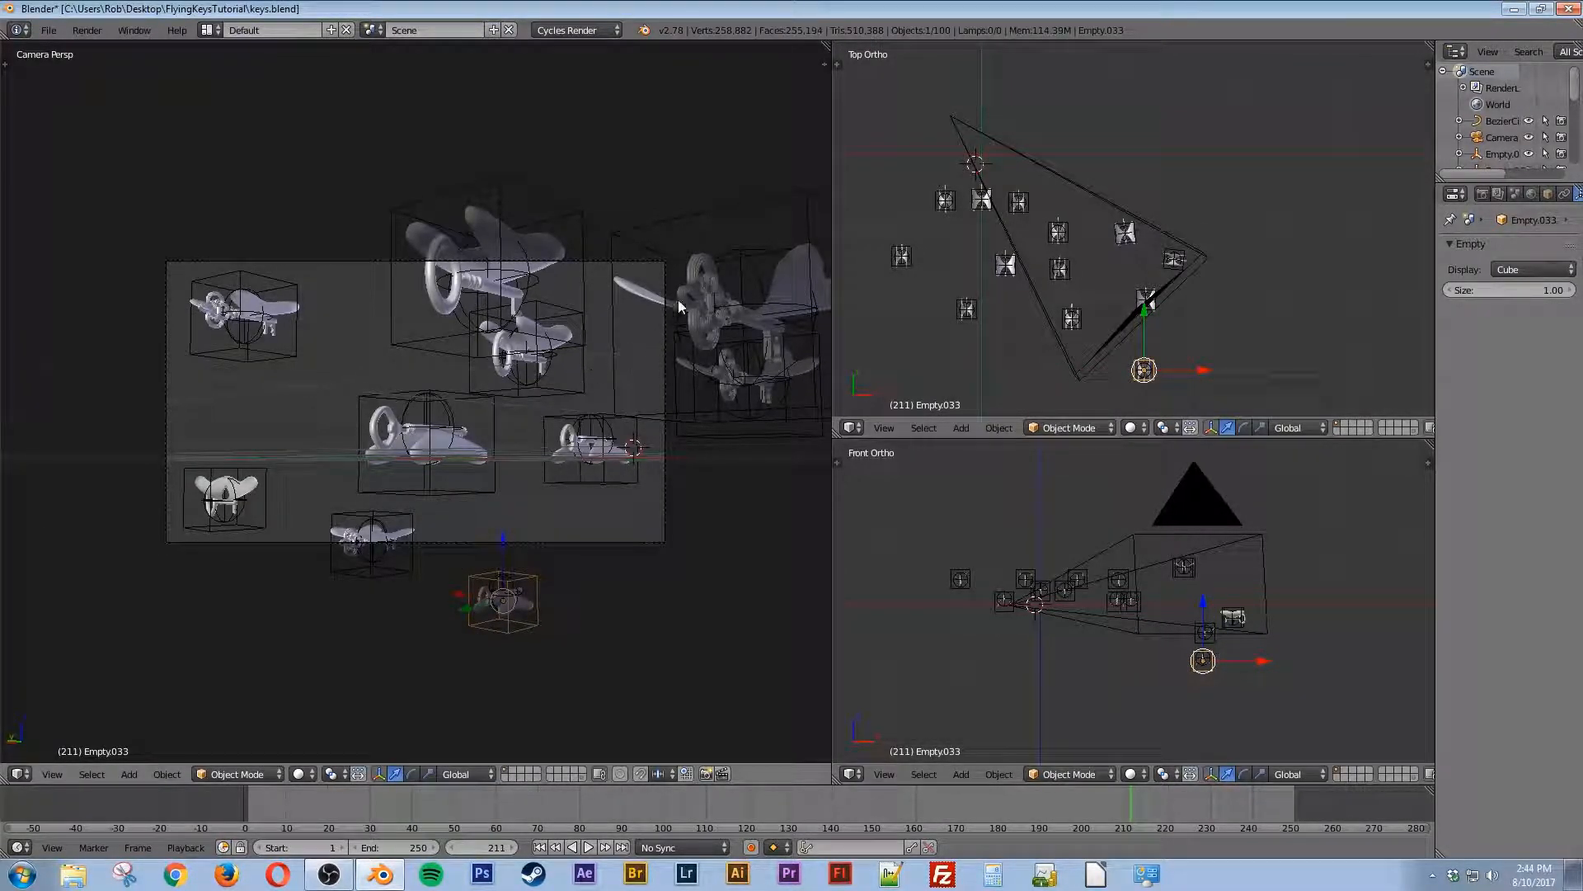
Step: Move the large key at the camera frame's right edge far back in top view, placing it outside the frame's left side
right_click(711, 209)
key(g)
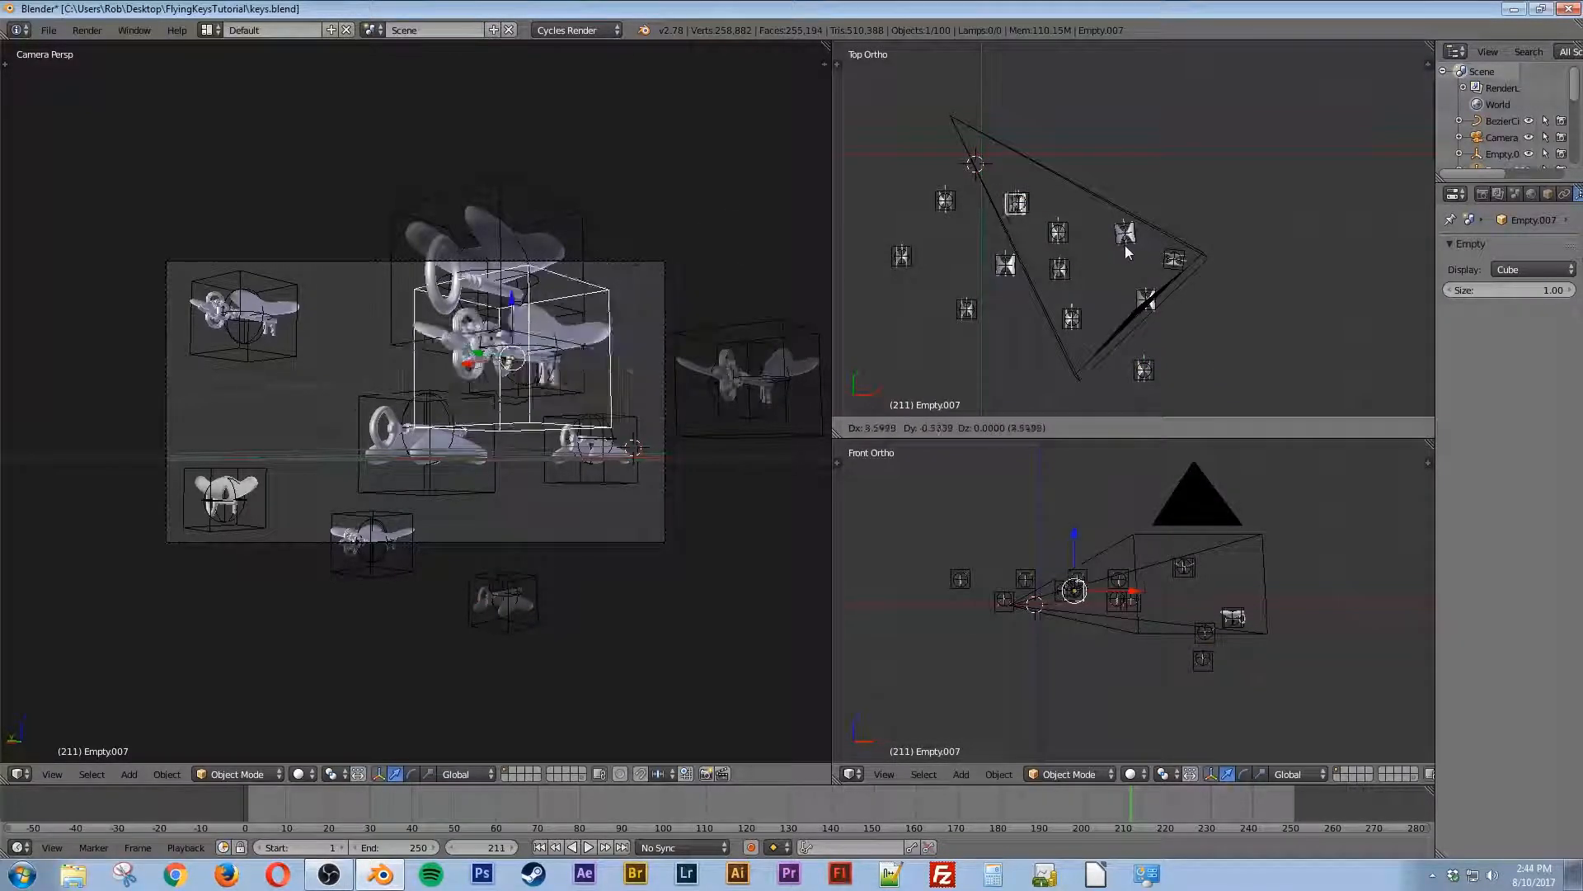
click(1258, 249)
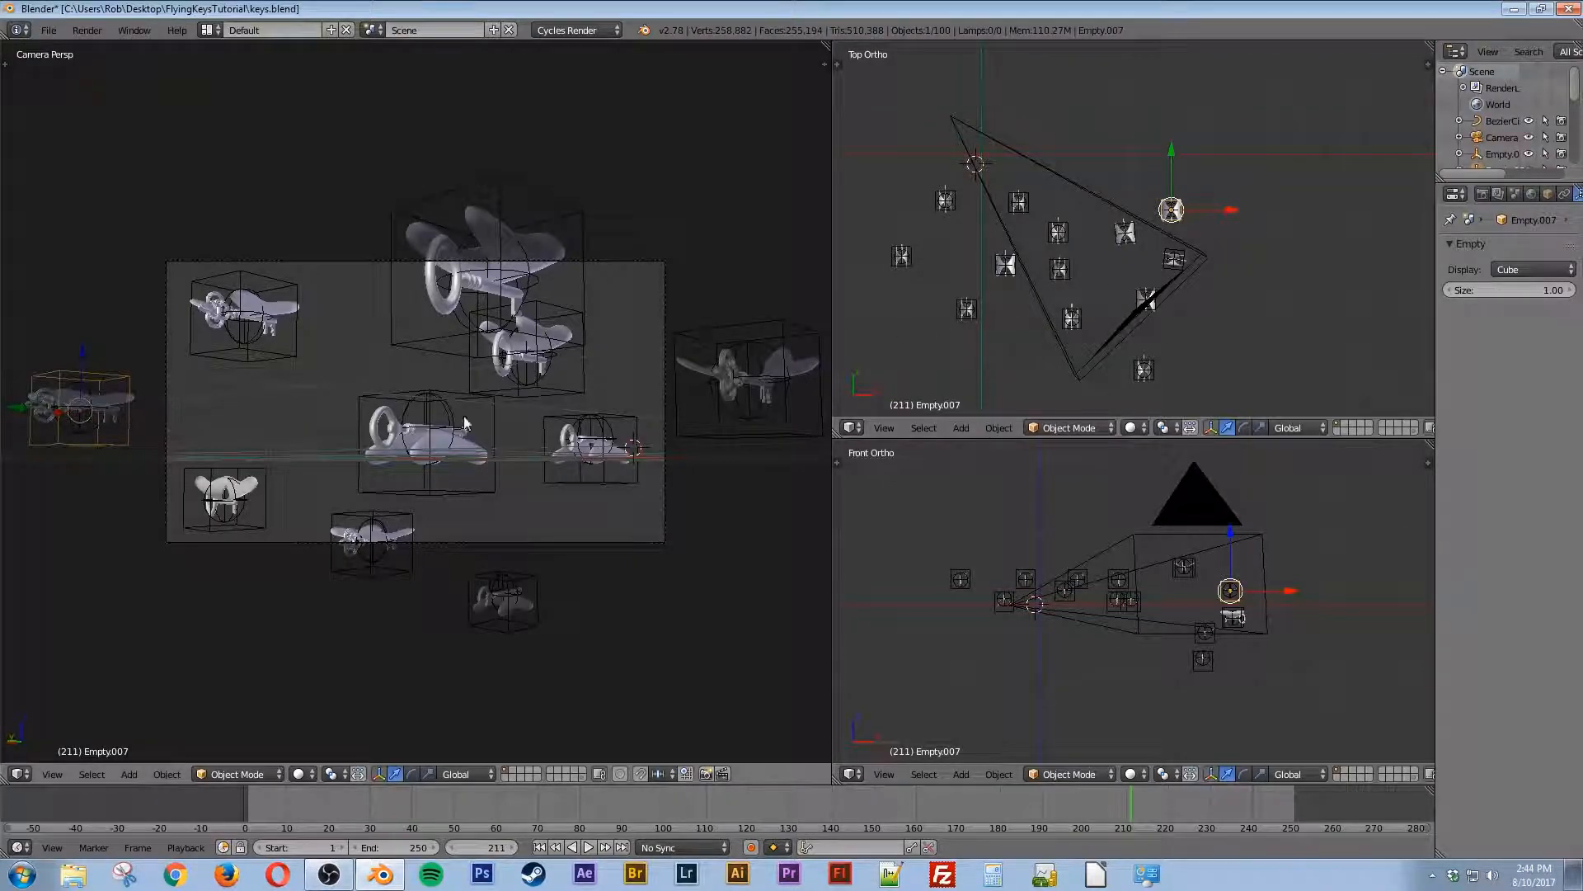
Step: Move the key behind the camera into the distance and lower it, placing it just under the camera frame's lower left corner
right_click(961, 578)
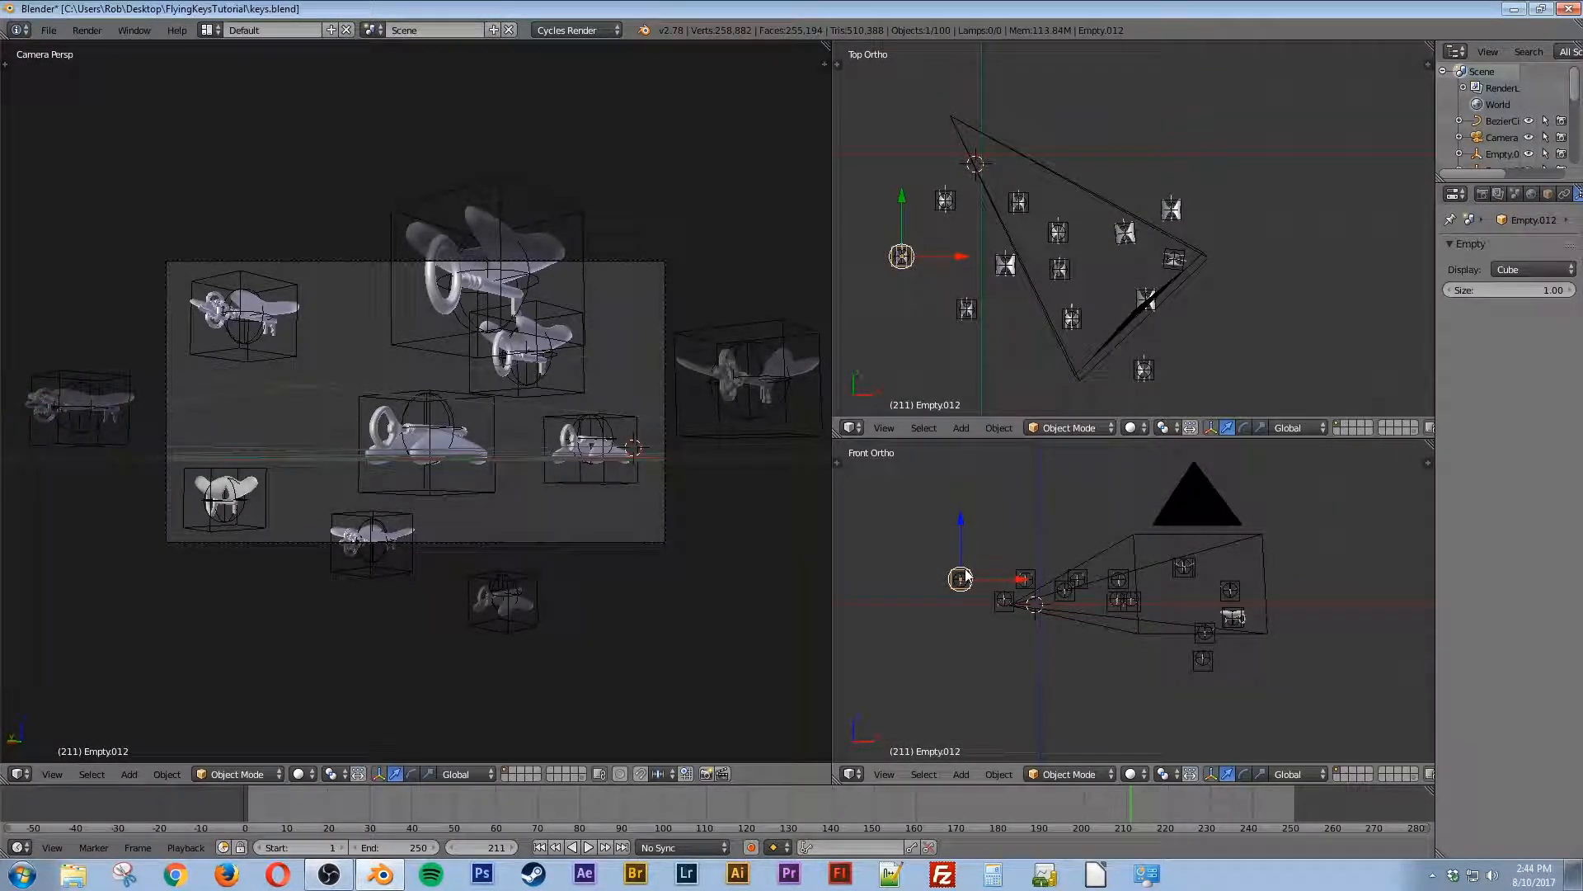
key(g)
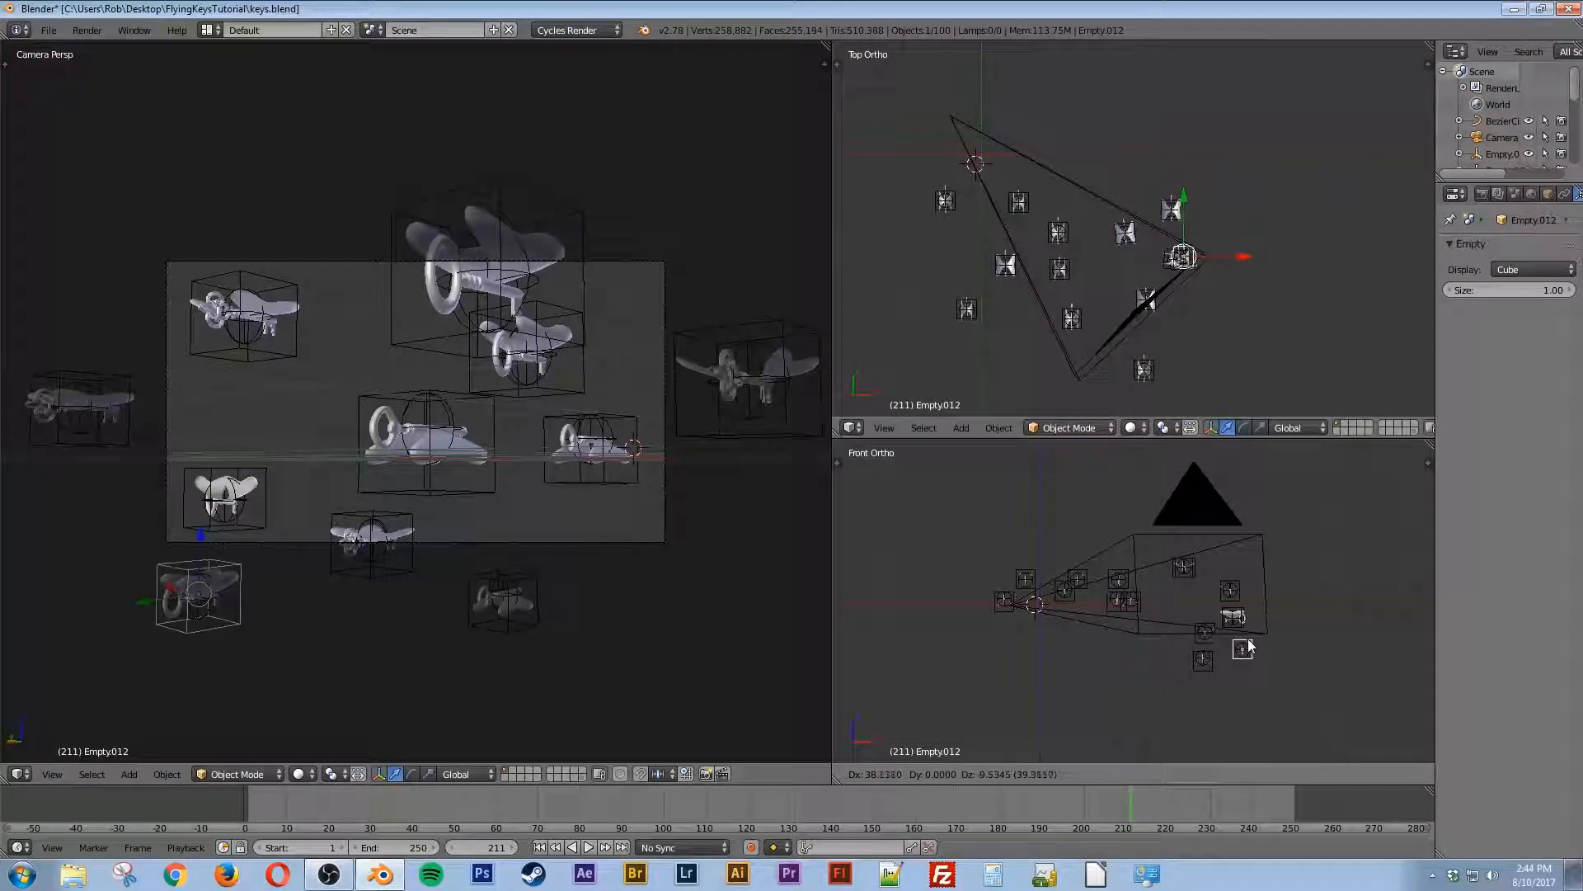
click(1220, 648)
key(g)
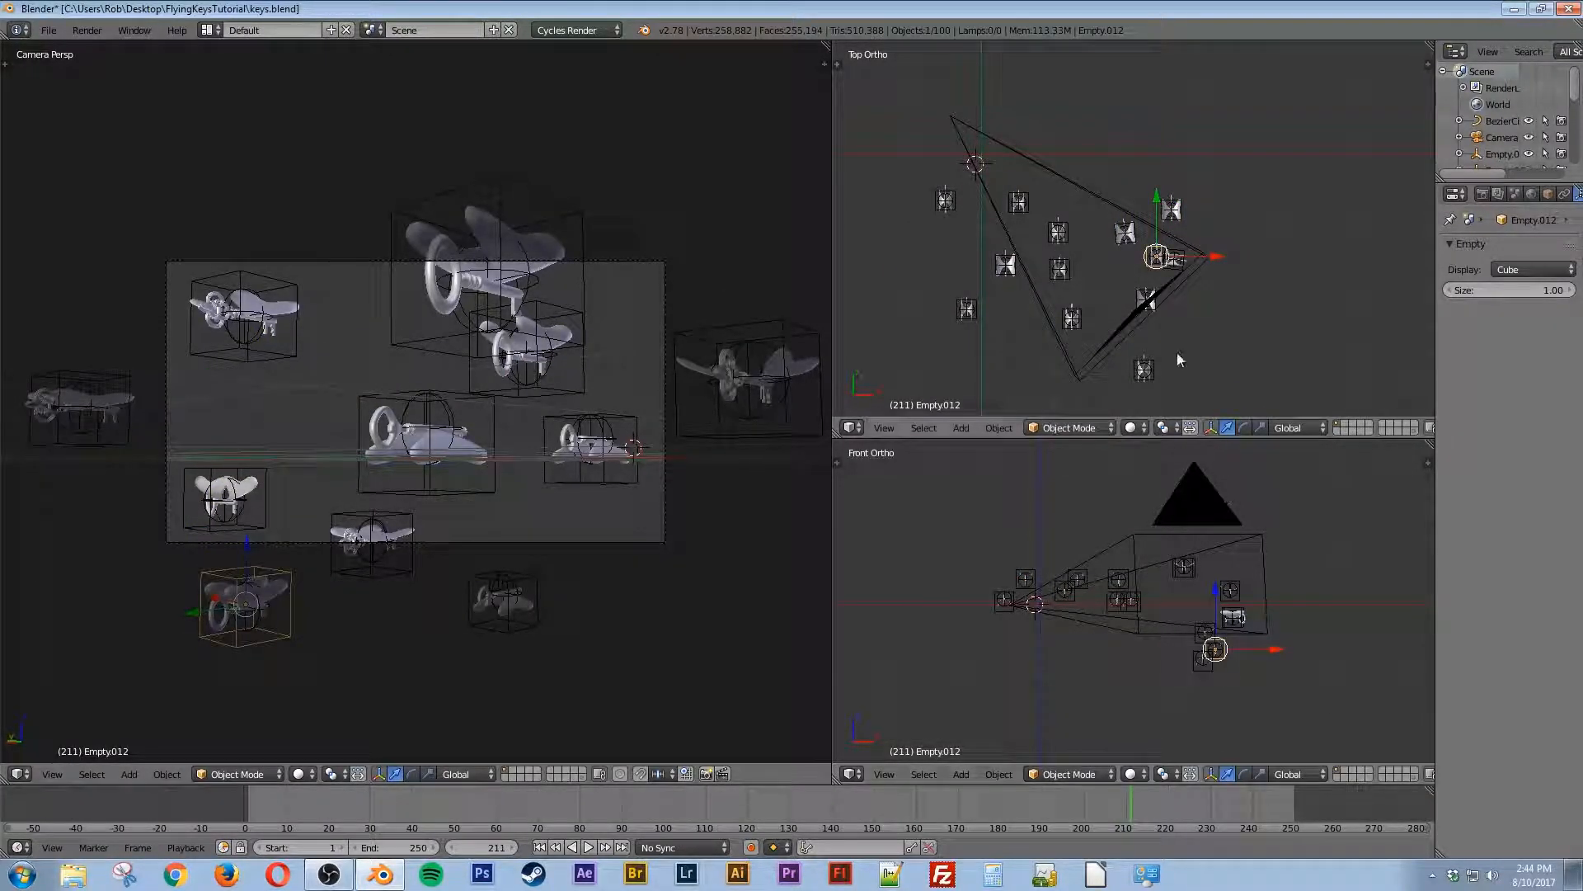
click(1296, 368)
Step: Move the outlying key beside the camera to just in front of the lens in top view so it appears large
right_click(945, 201)
key(g)
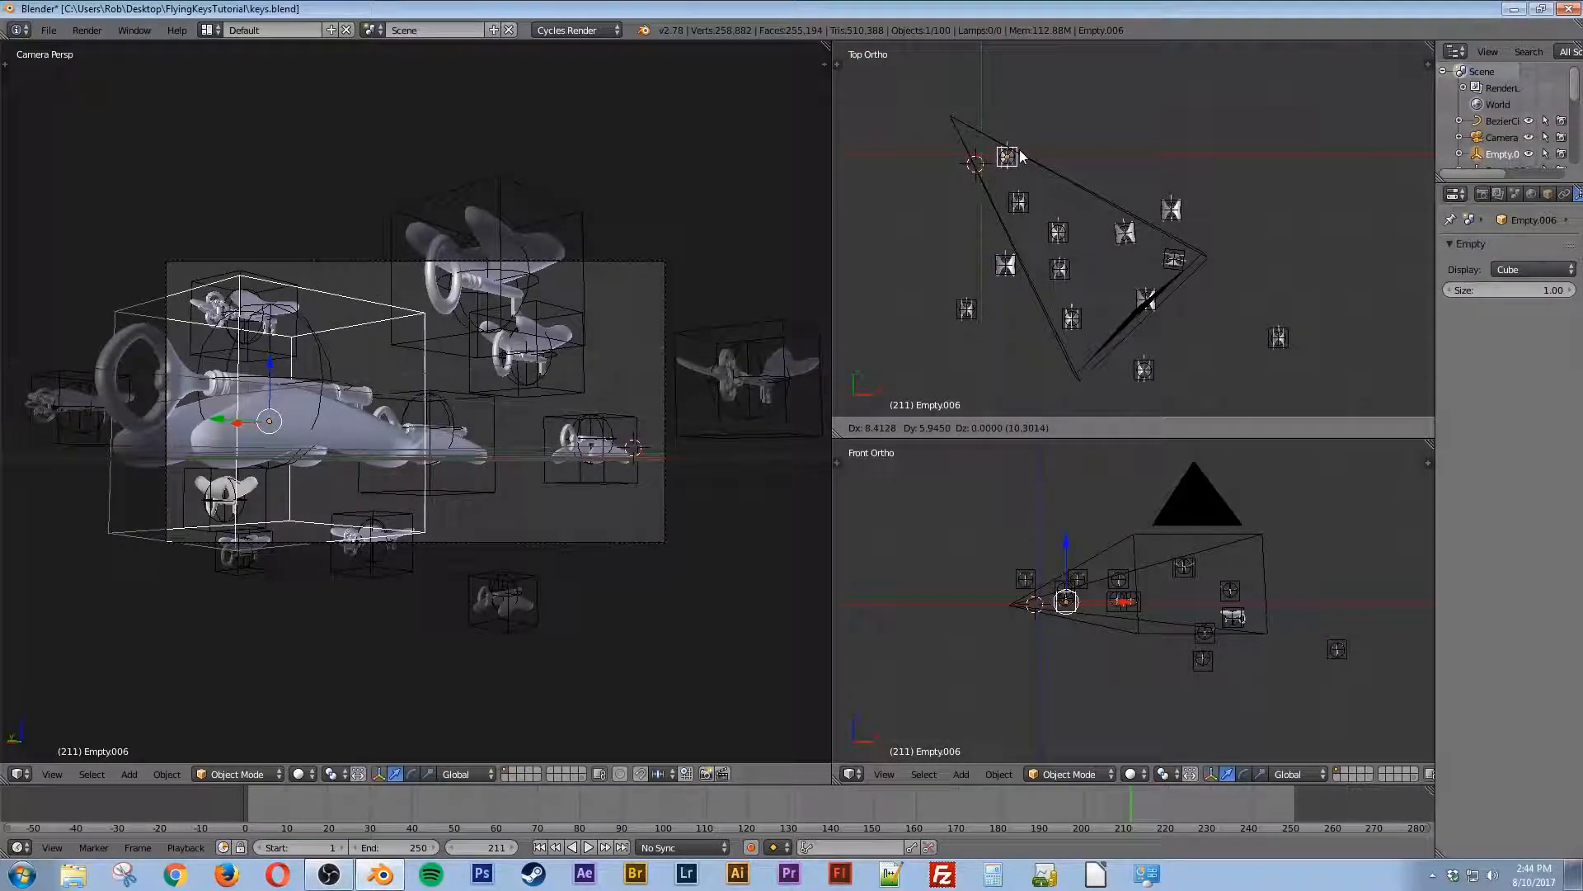
click(1023, 158)
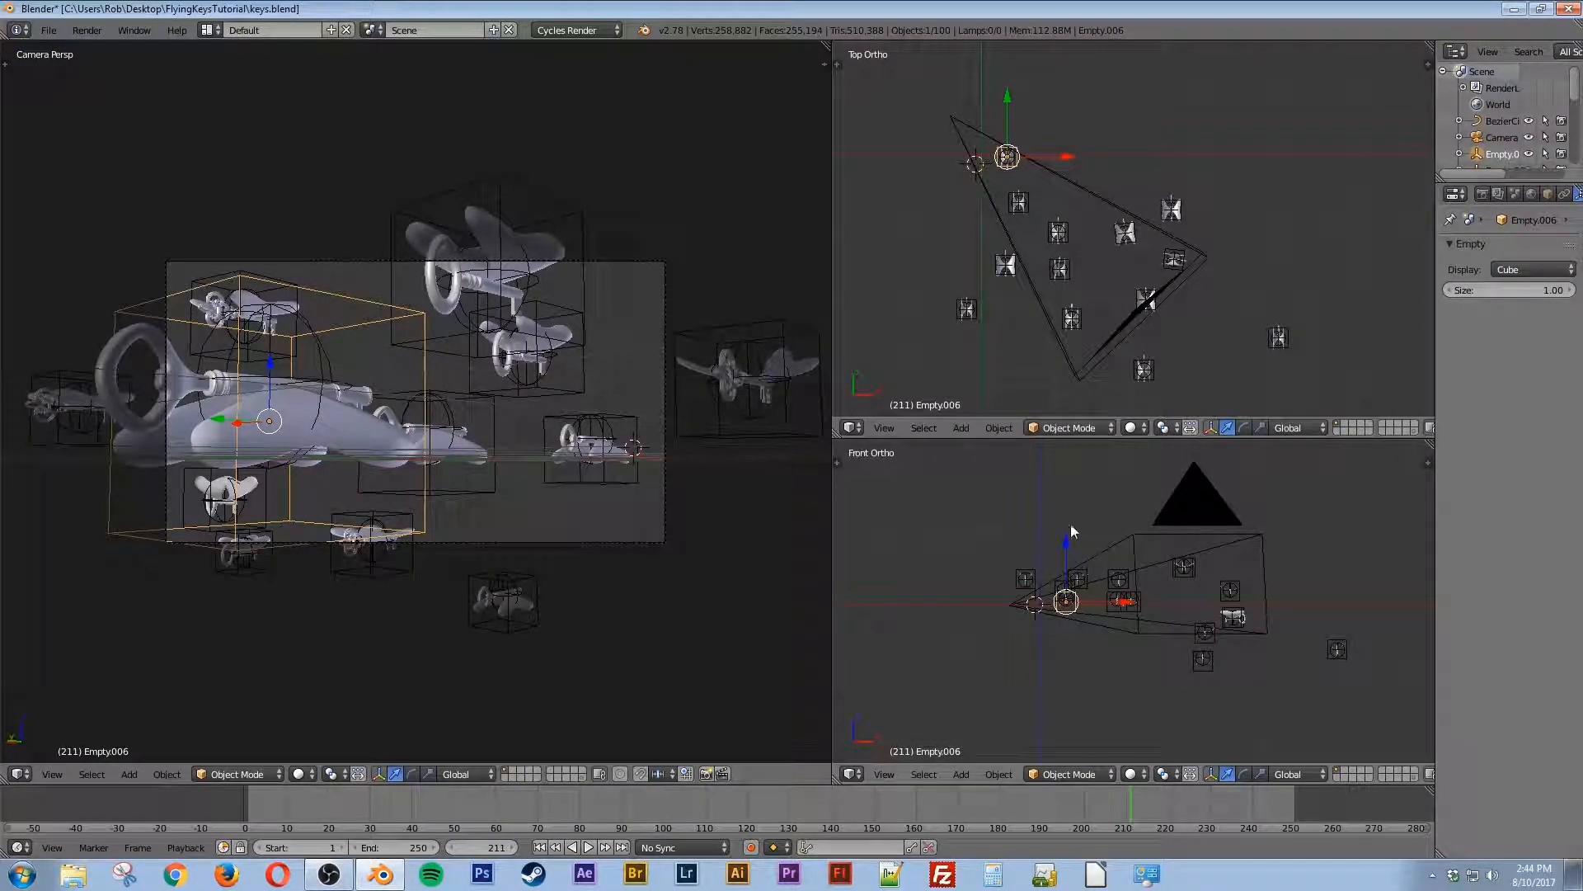
key(g)
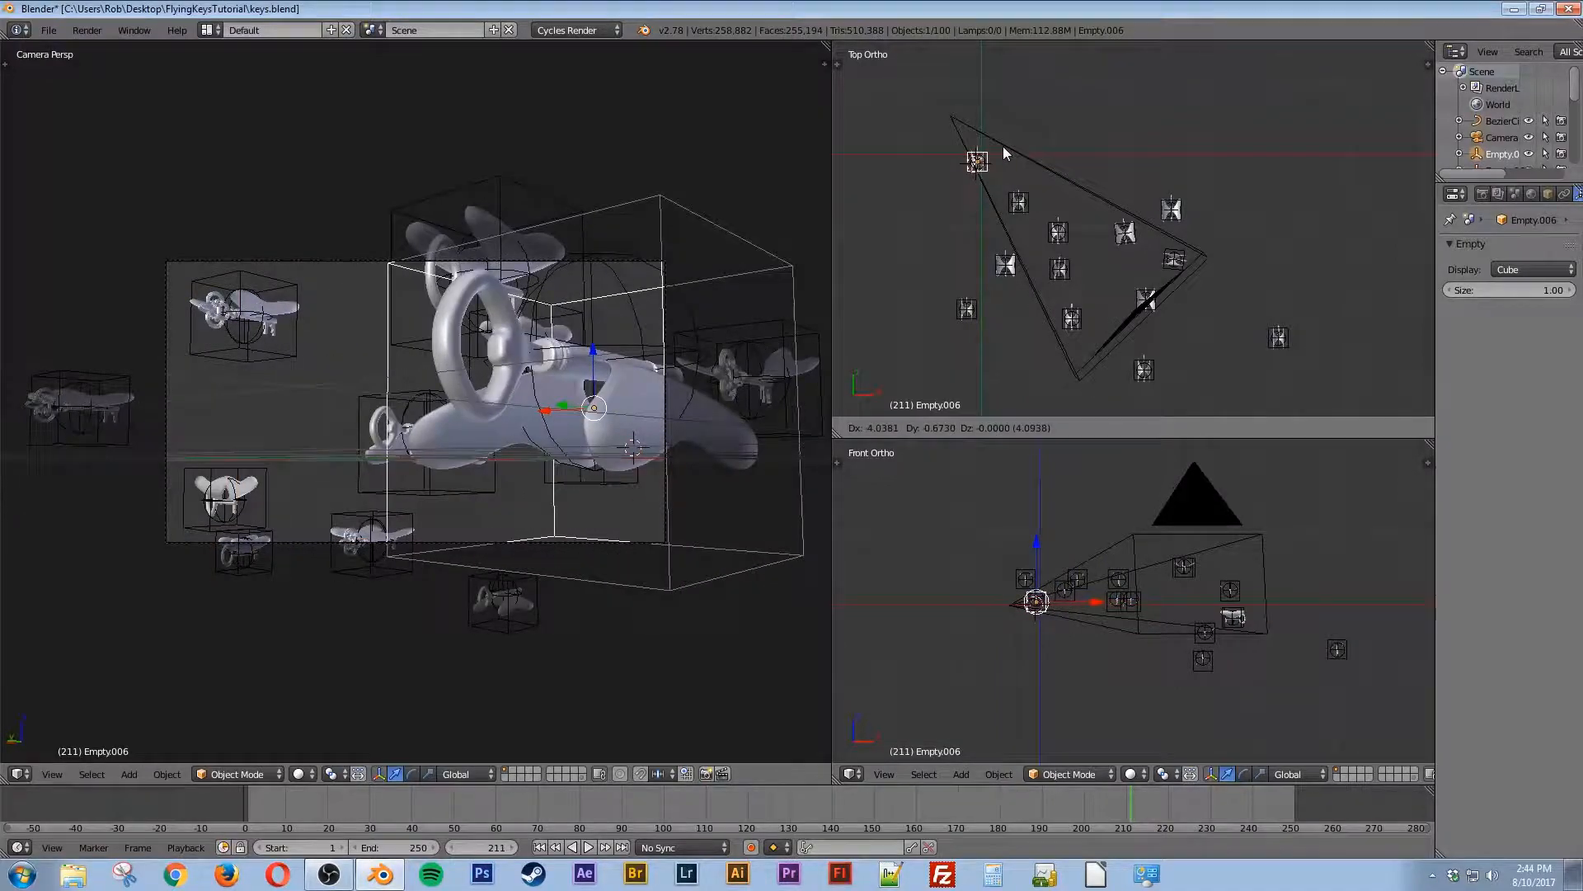
click(1000, 142)
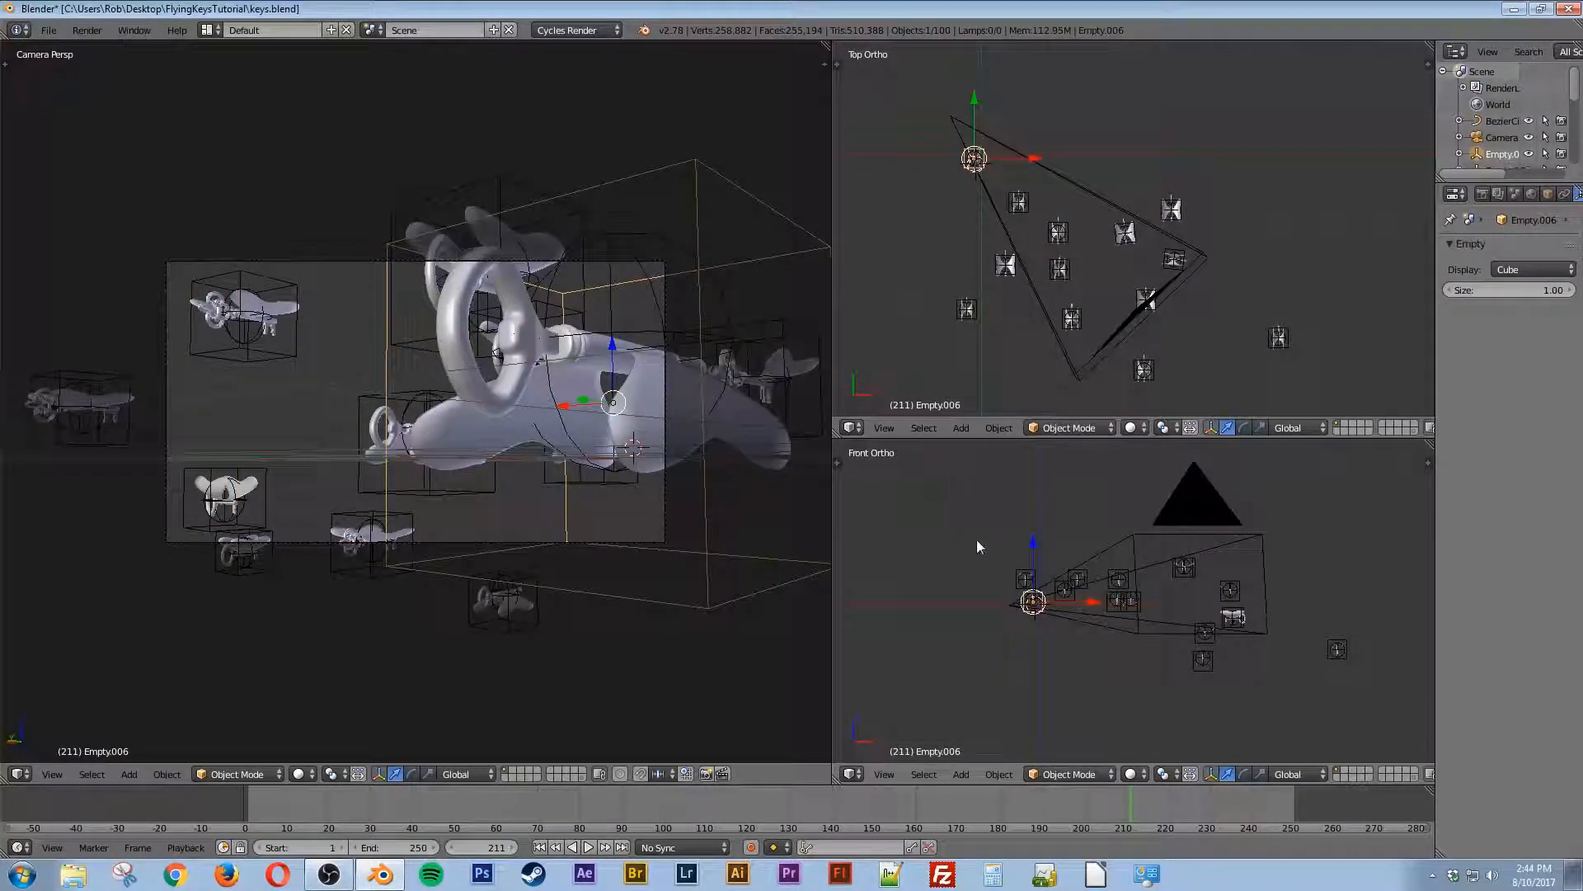
Step: Lower the close-up key in front view to the camera frame's lower left area and shift it along the Y axis
key(g)
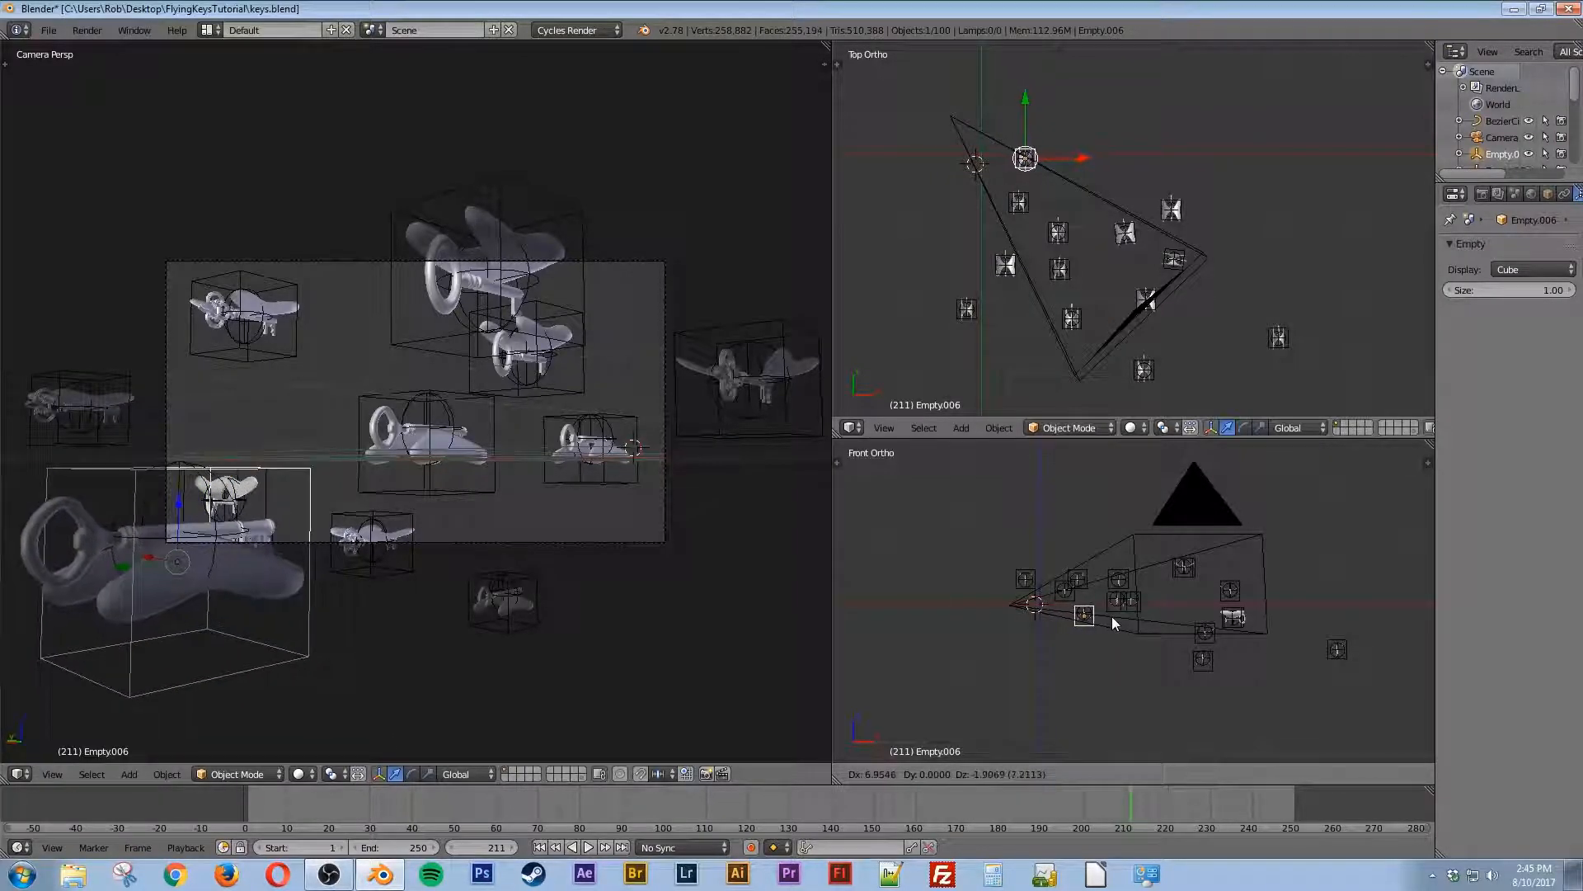
click(1111, 616)
key(g)
key(y)
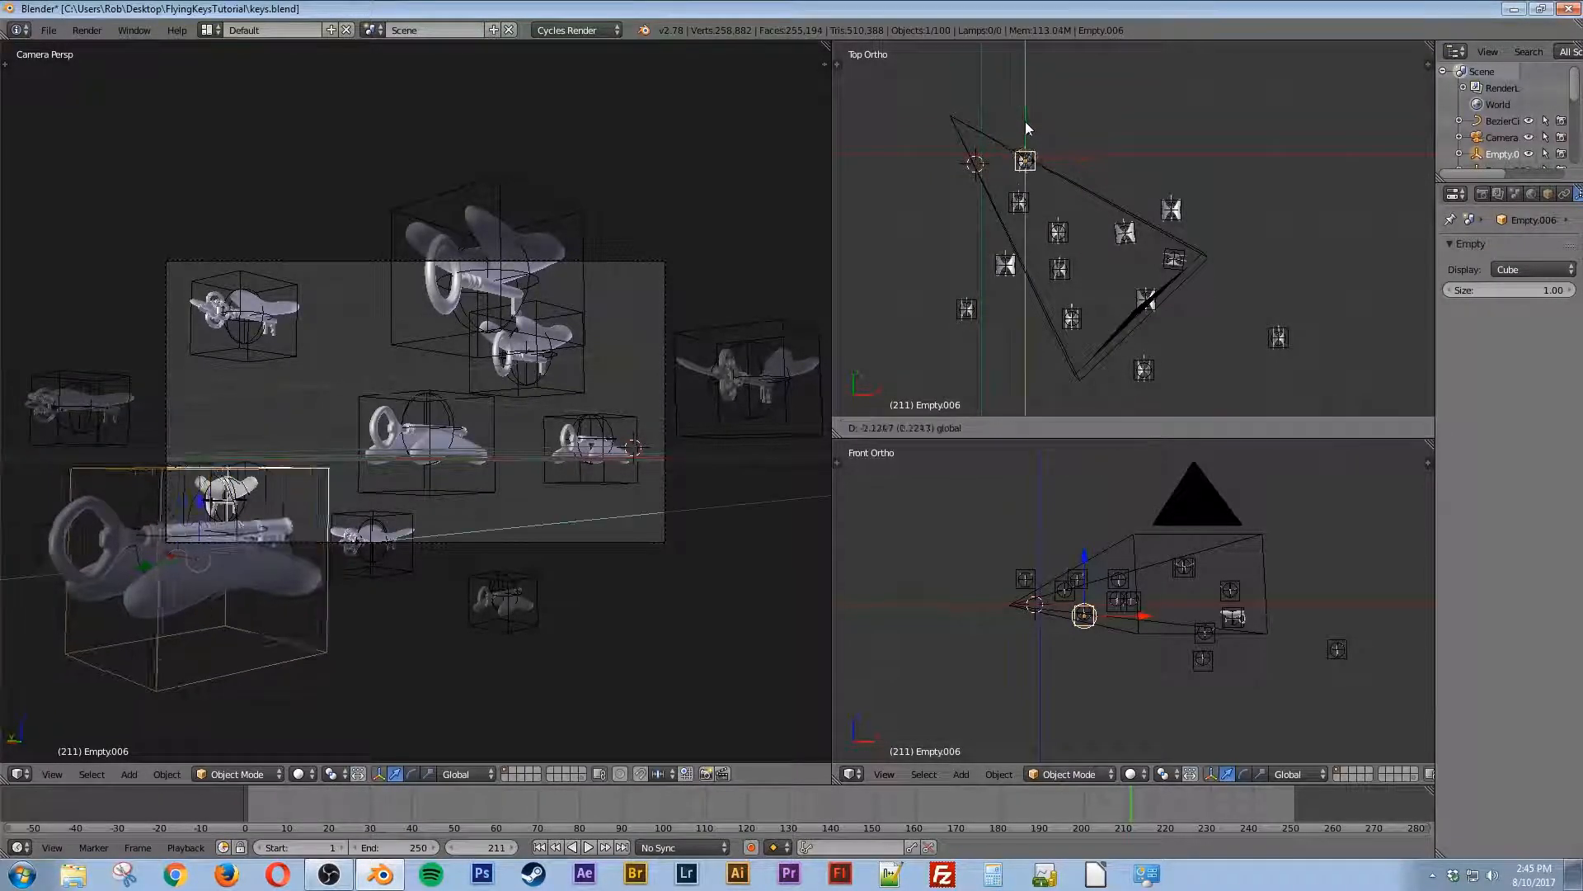
click(1032, 134)
Step: Bring the close-up key nearer the camera at the frame's lower right area and raise it slightly along Z
key(g)
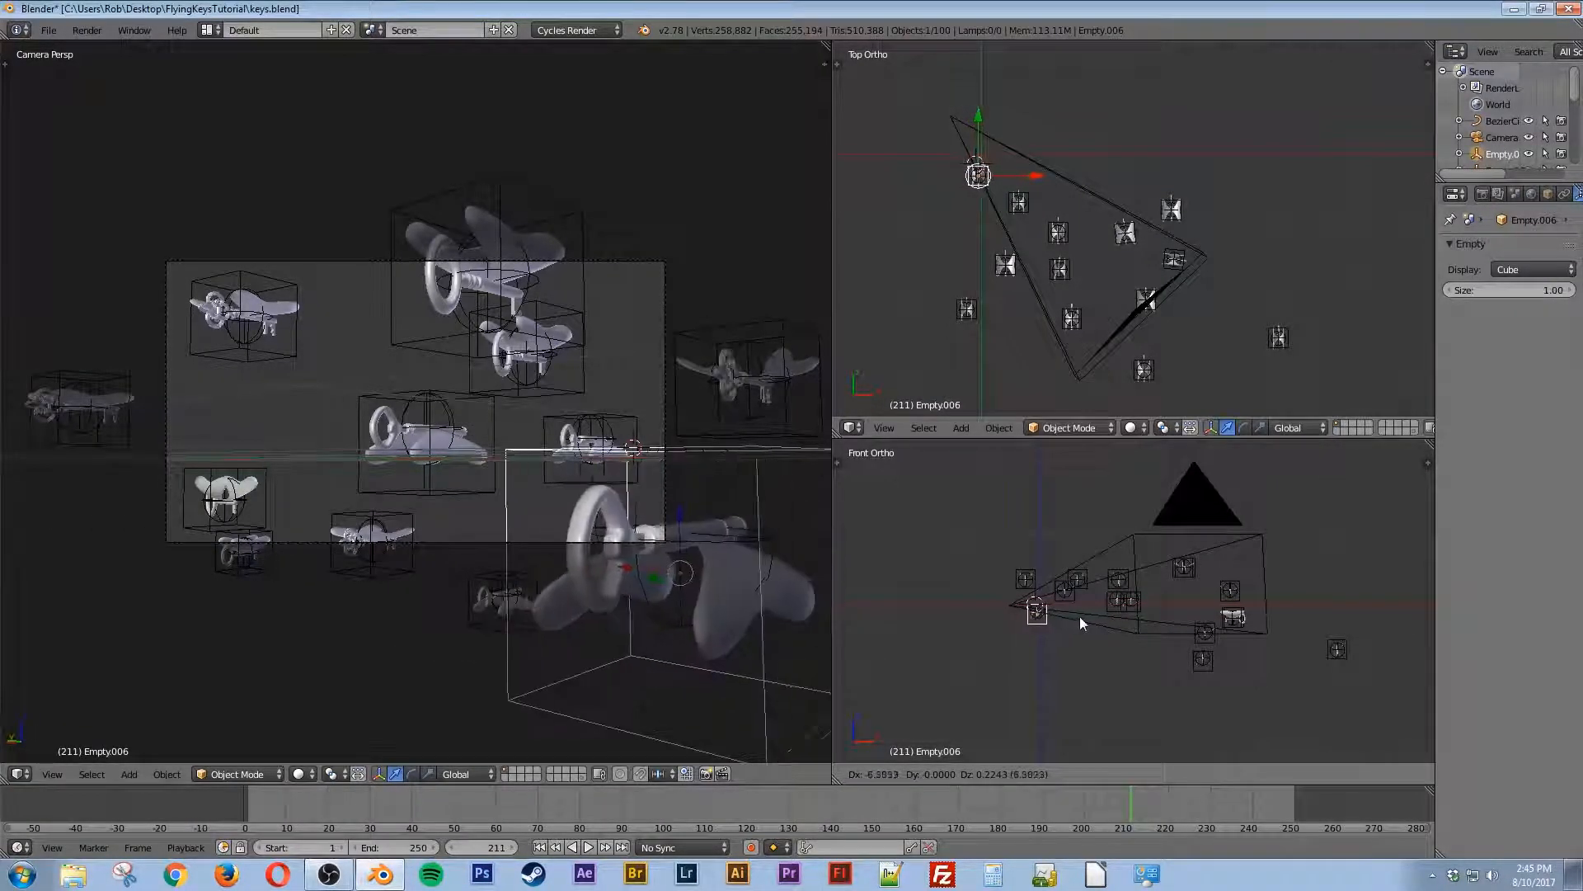
click(1092, 617)
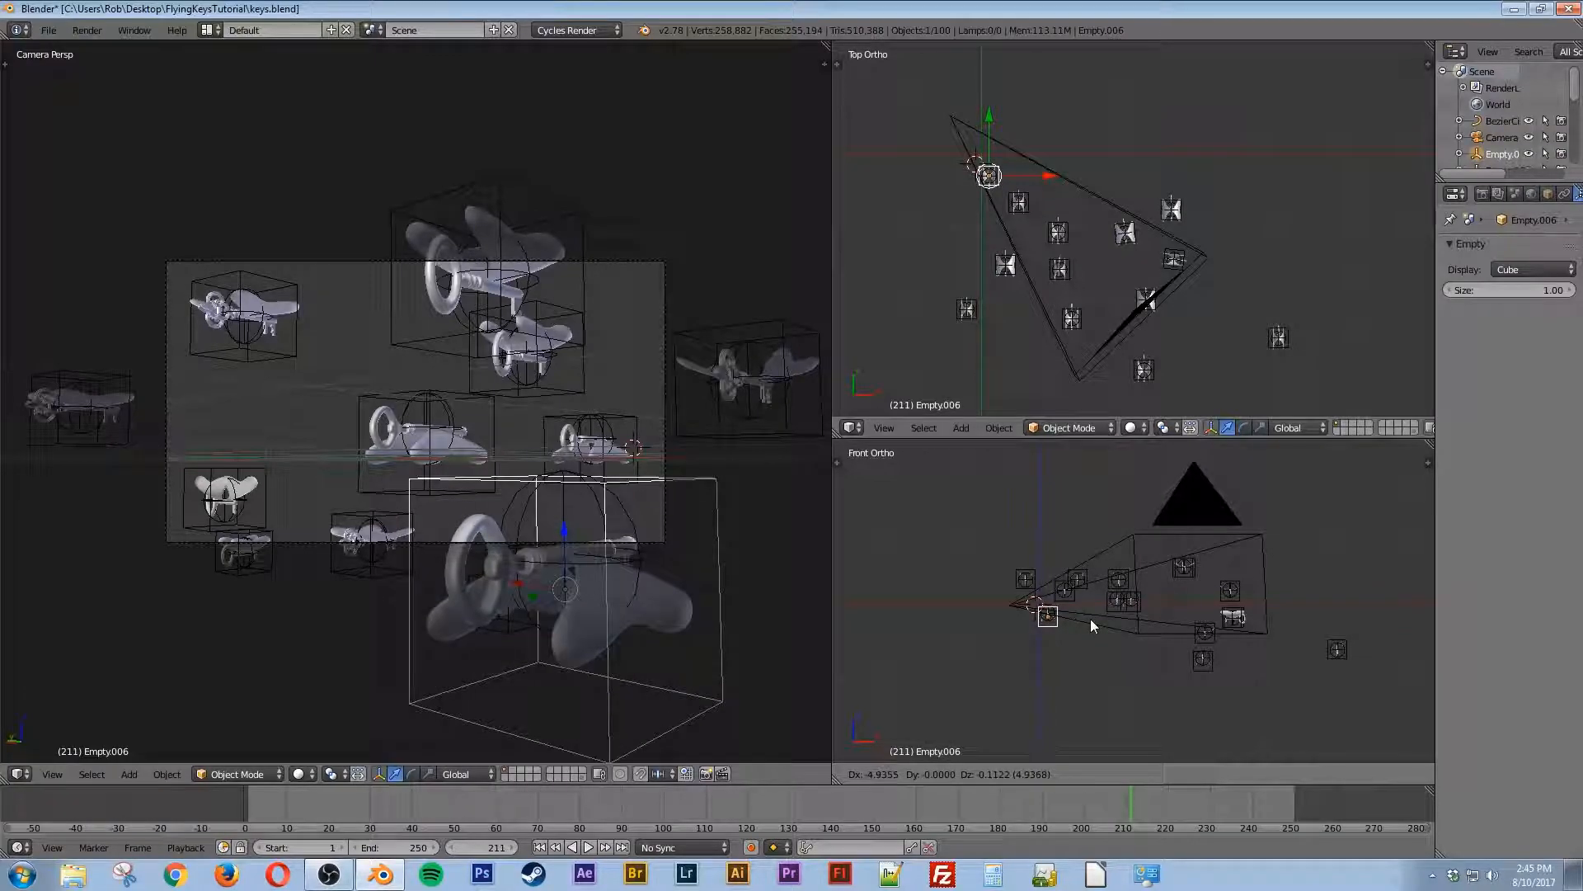
key(g)
key(z)
click(569, 512)
Step: Rotate the close-up key in top view until its ring faces right, and shift it farther into the camera frame's lower right corner
key(r)
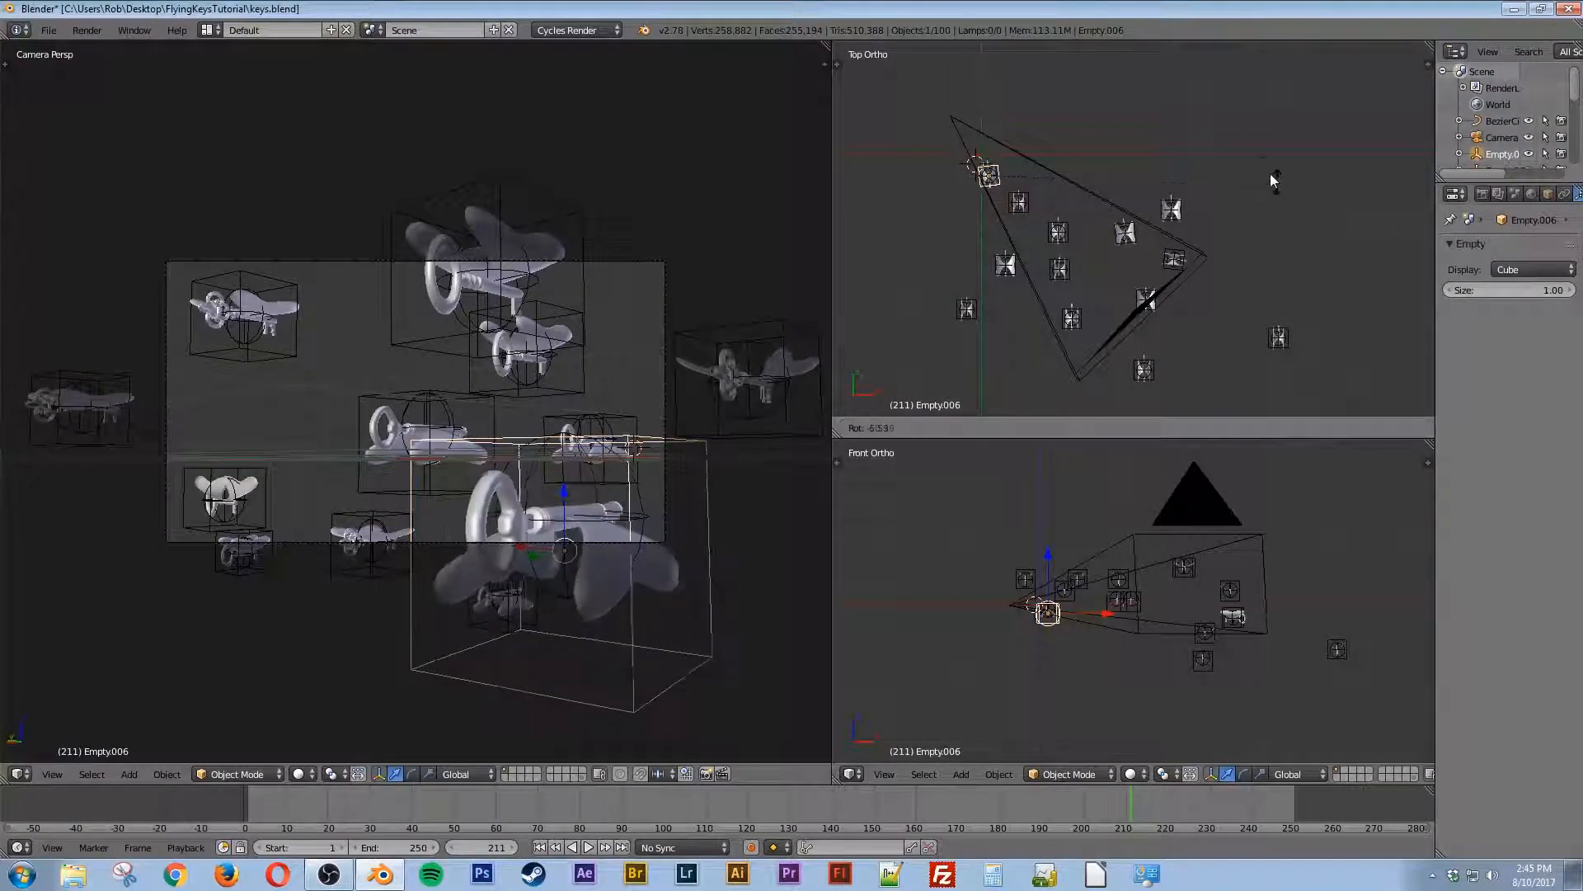
click(985, 185)
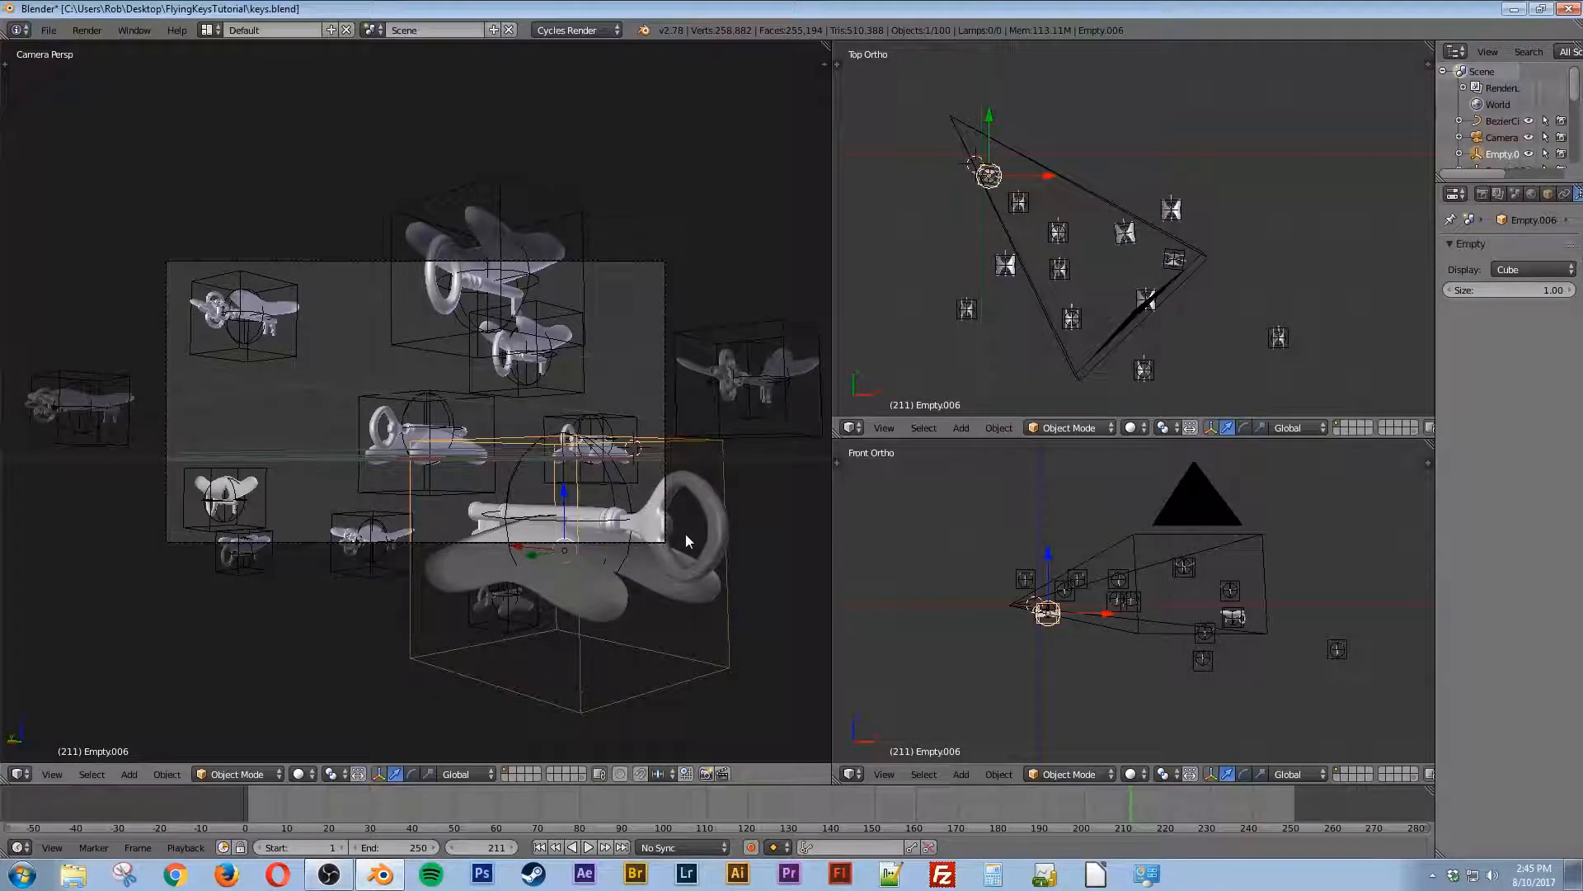
key(g)
click(724, 521)
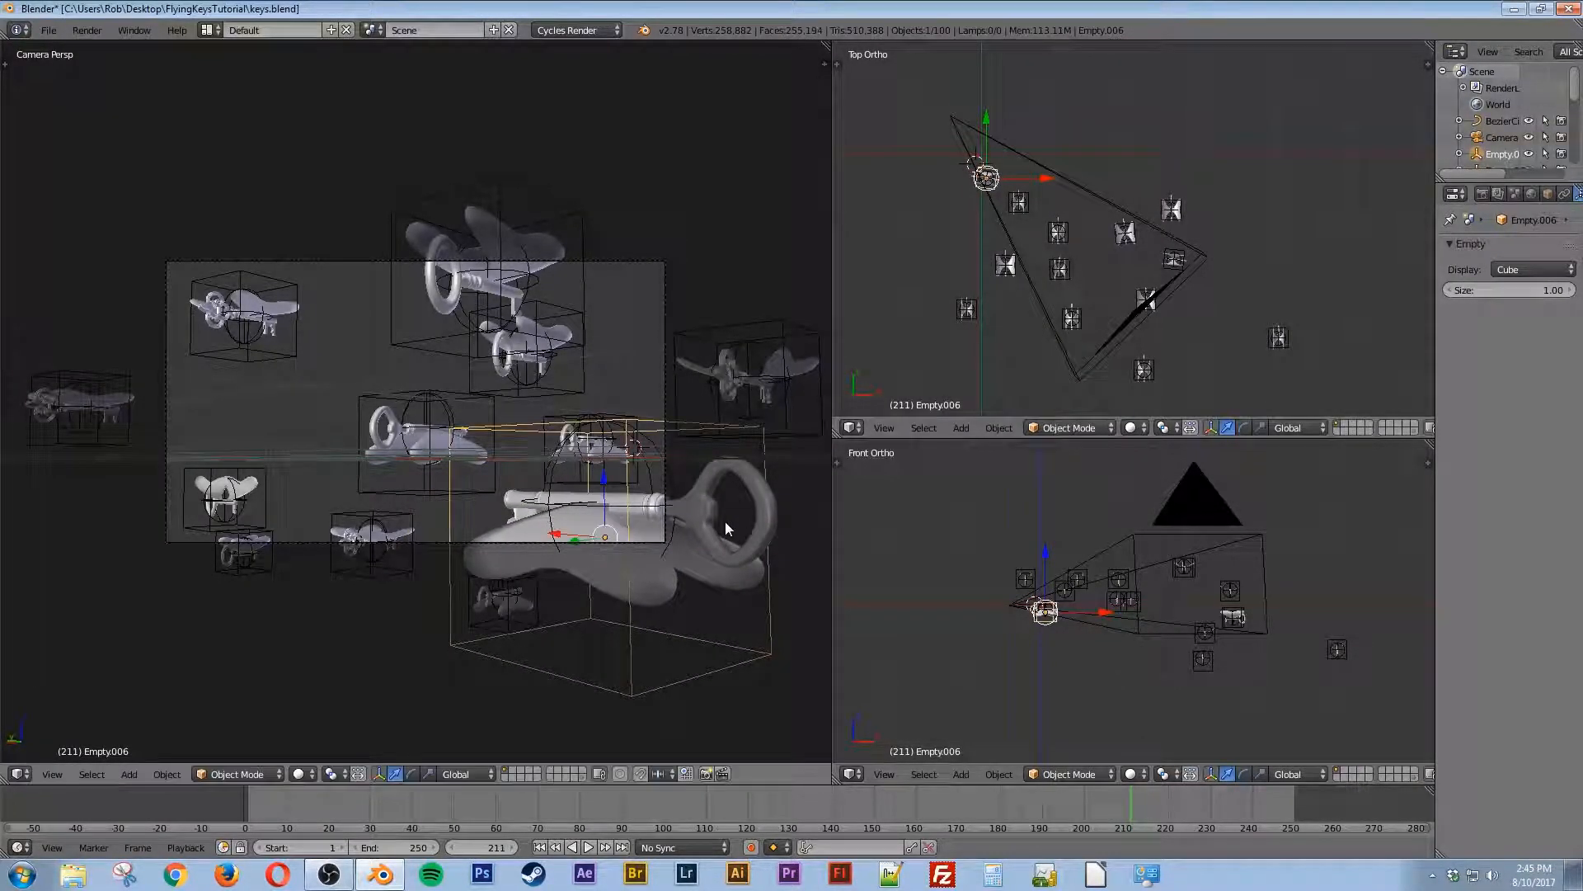
Step: Move the small key above the close-up one back beyond the cone's far end and raise it along Z in the camera frame's left area
right_click(617, 418)
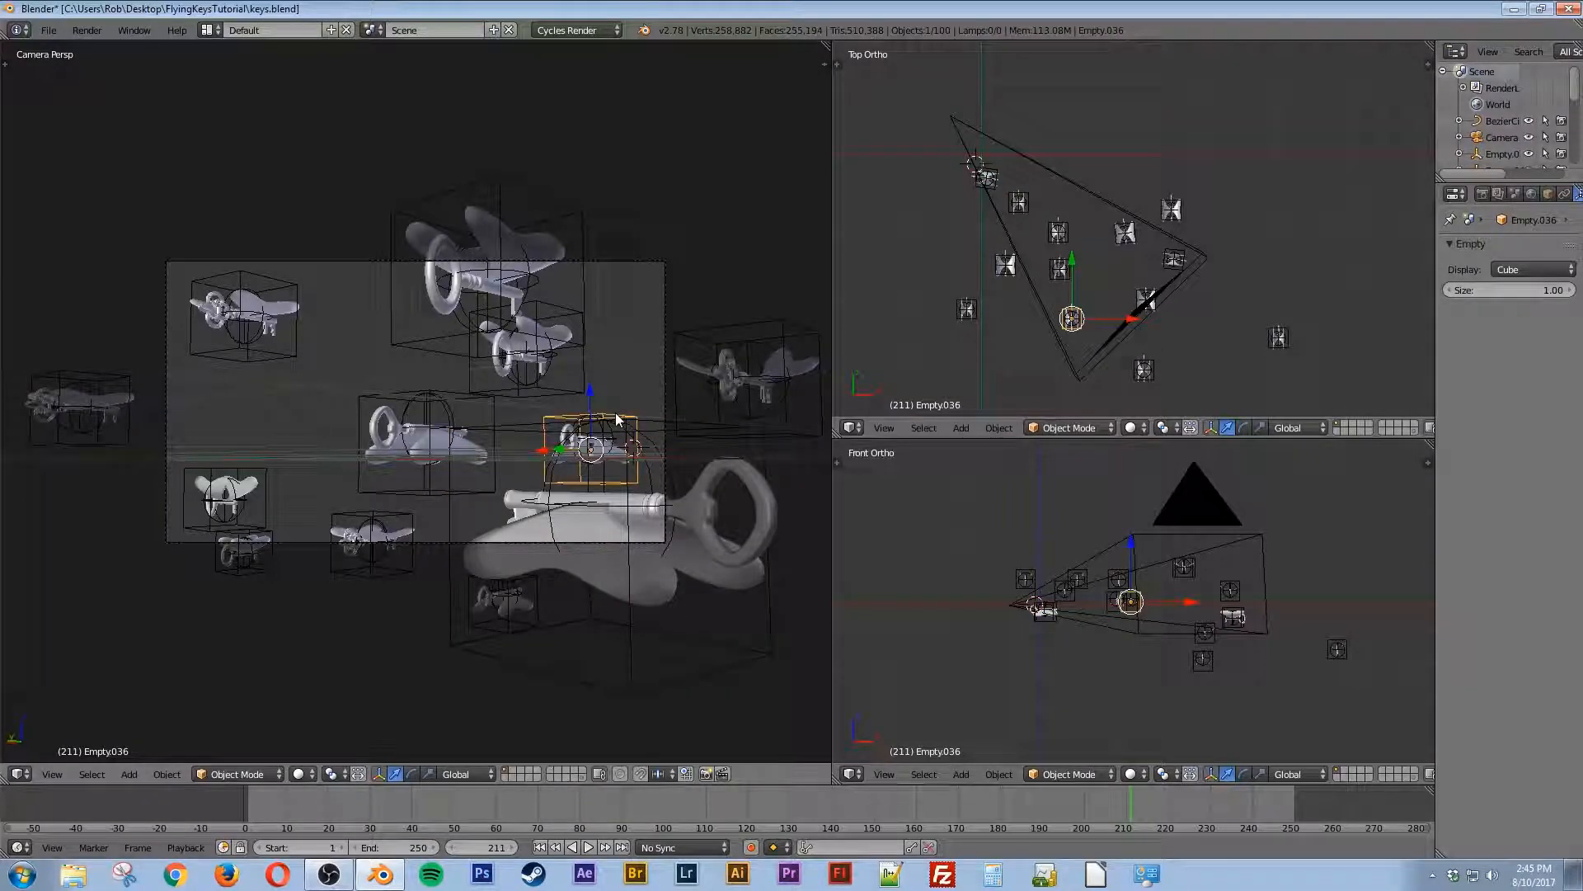
key(g)
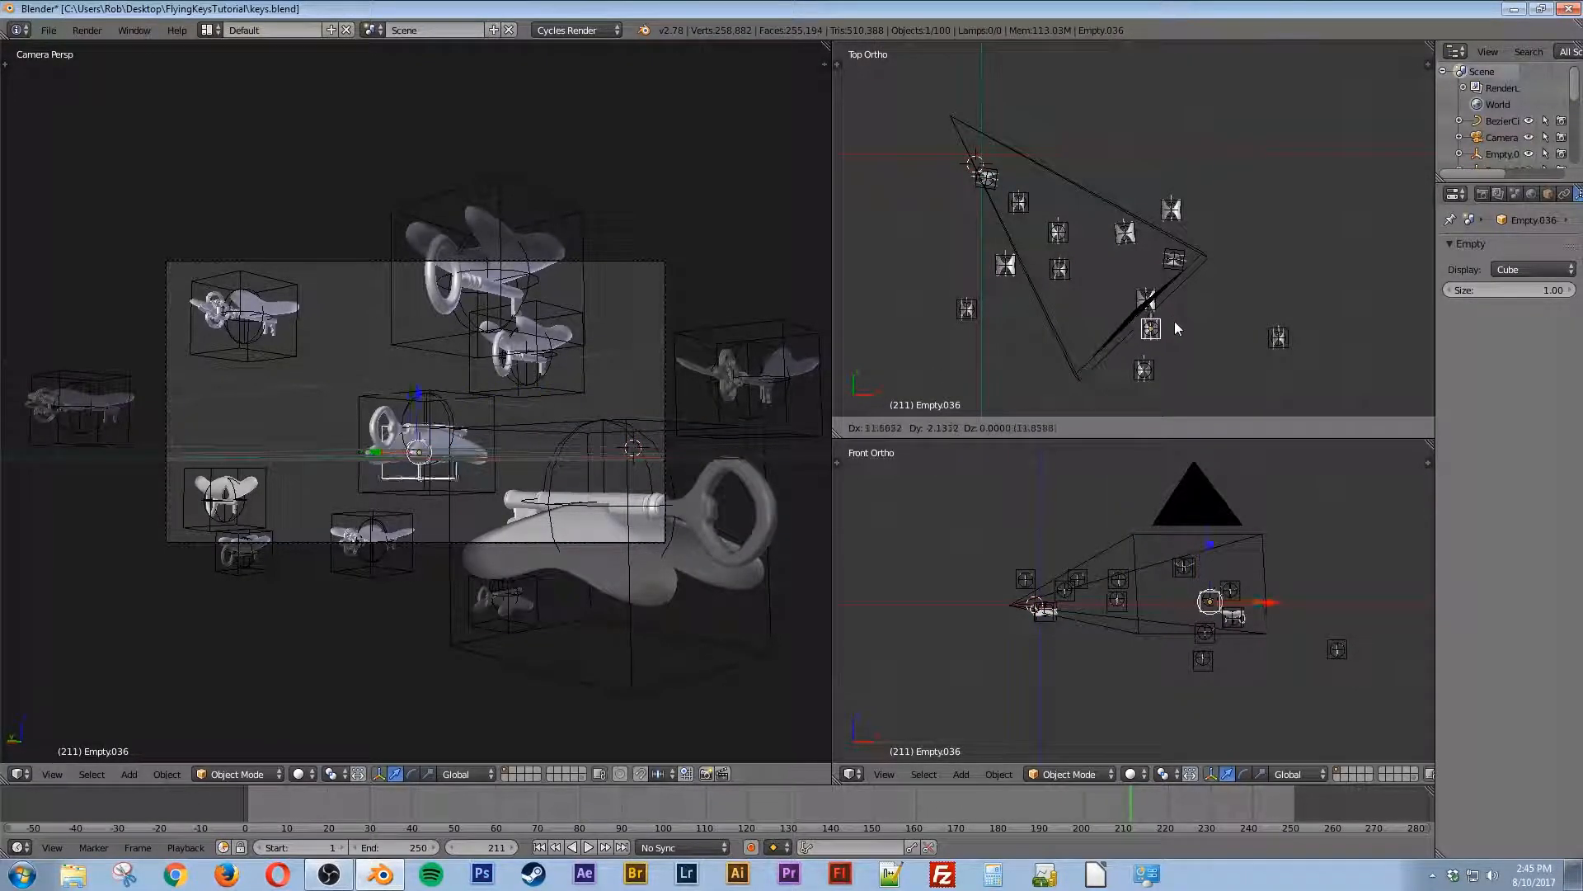
click(1239, 297)
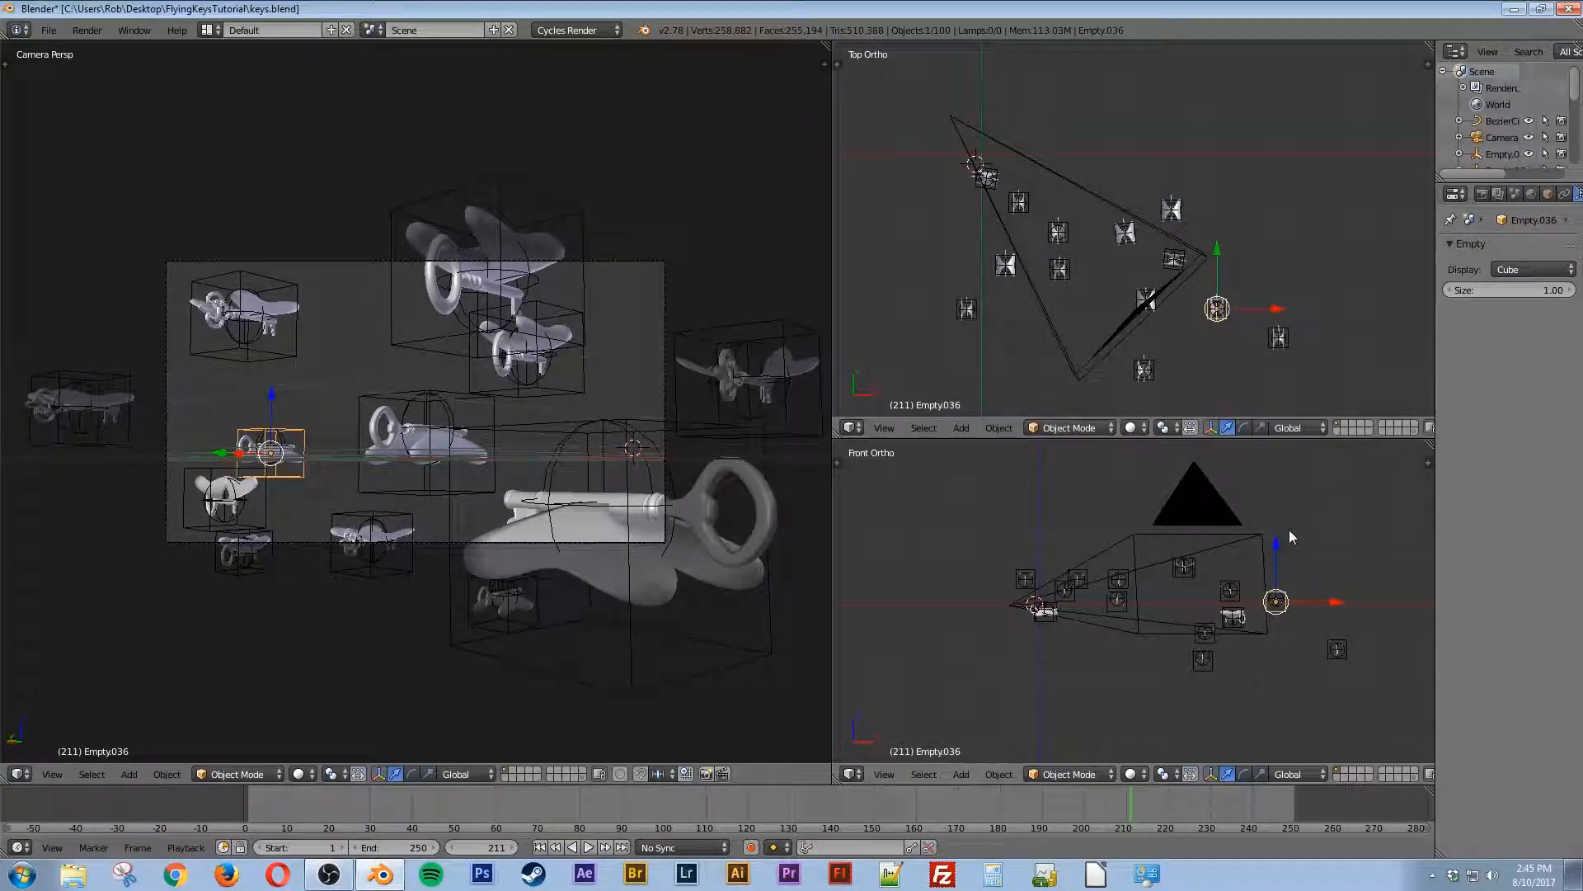
key(g)
key(z)
click(1279, 549)
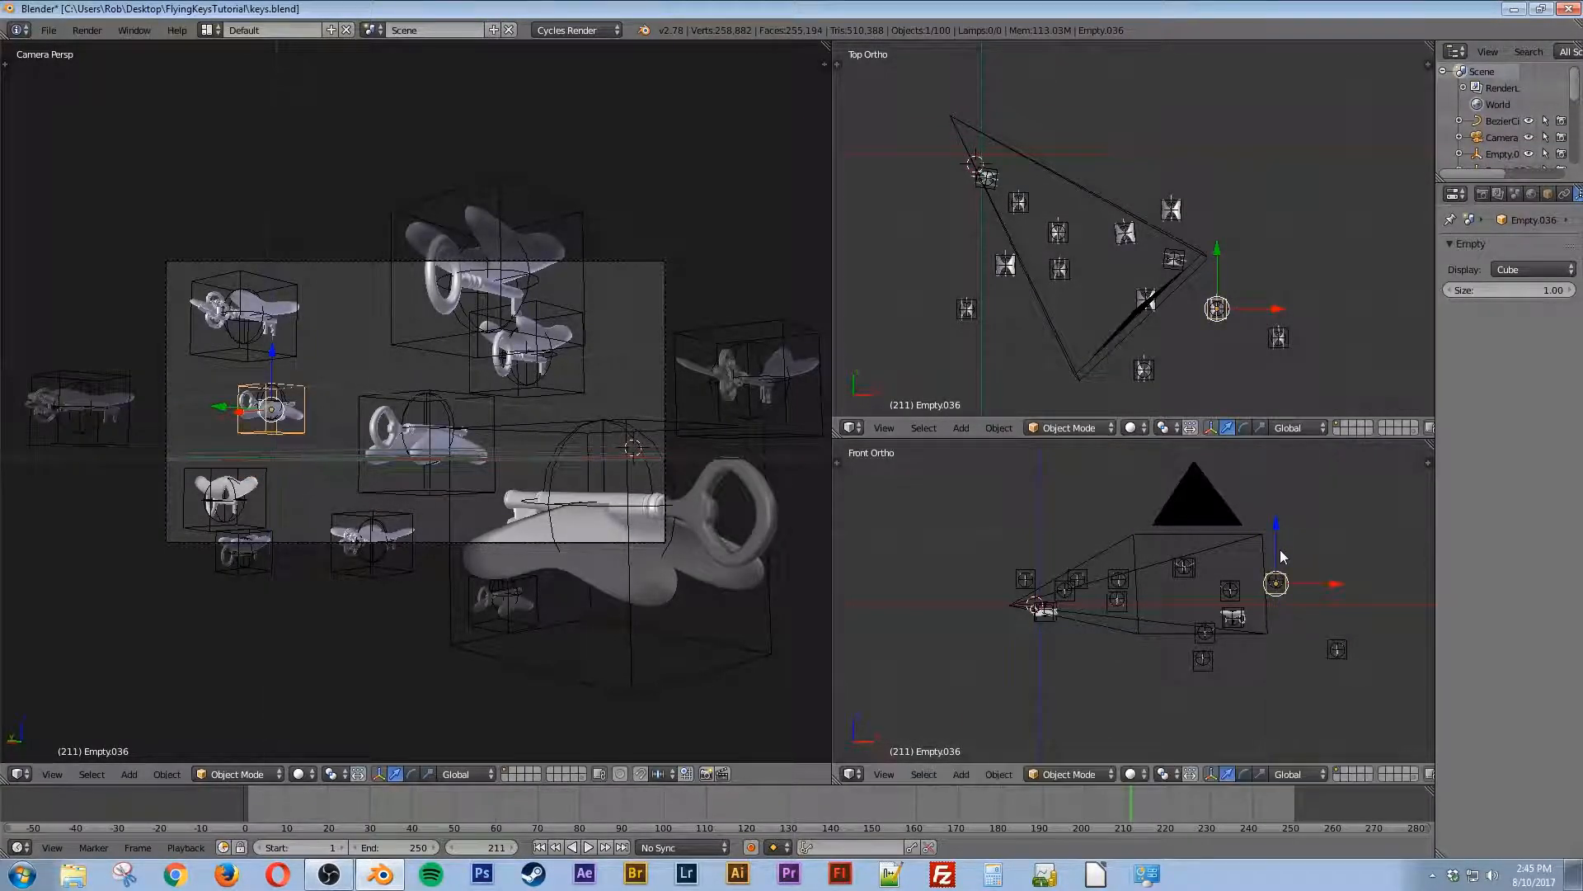
Step: Preview the camera view in rendered shading, return to solid shading and save the scene over keys.blend
middle_drag(461, 462, 445, 550)
key(KP_0)
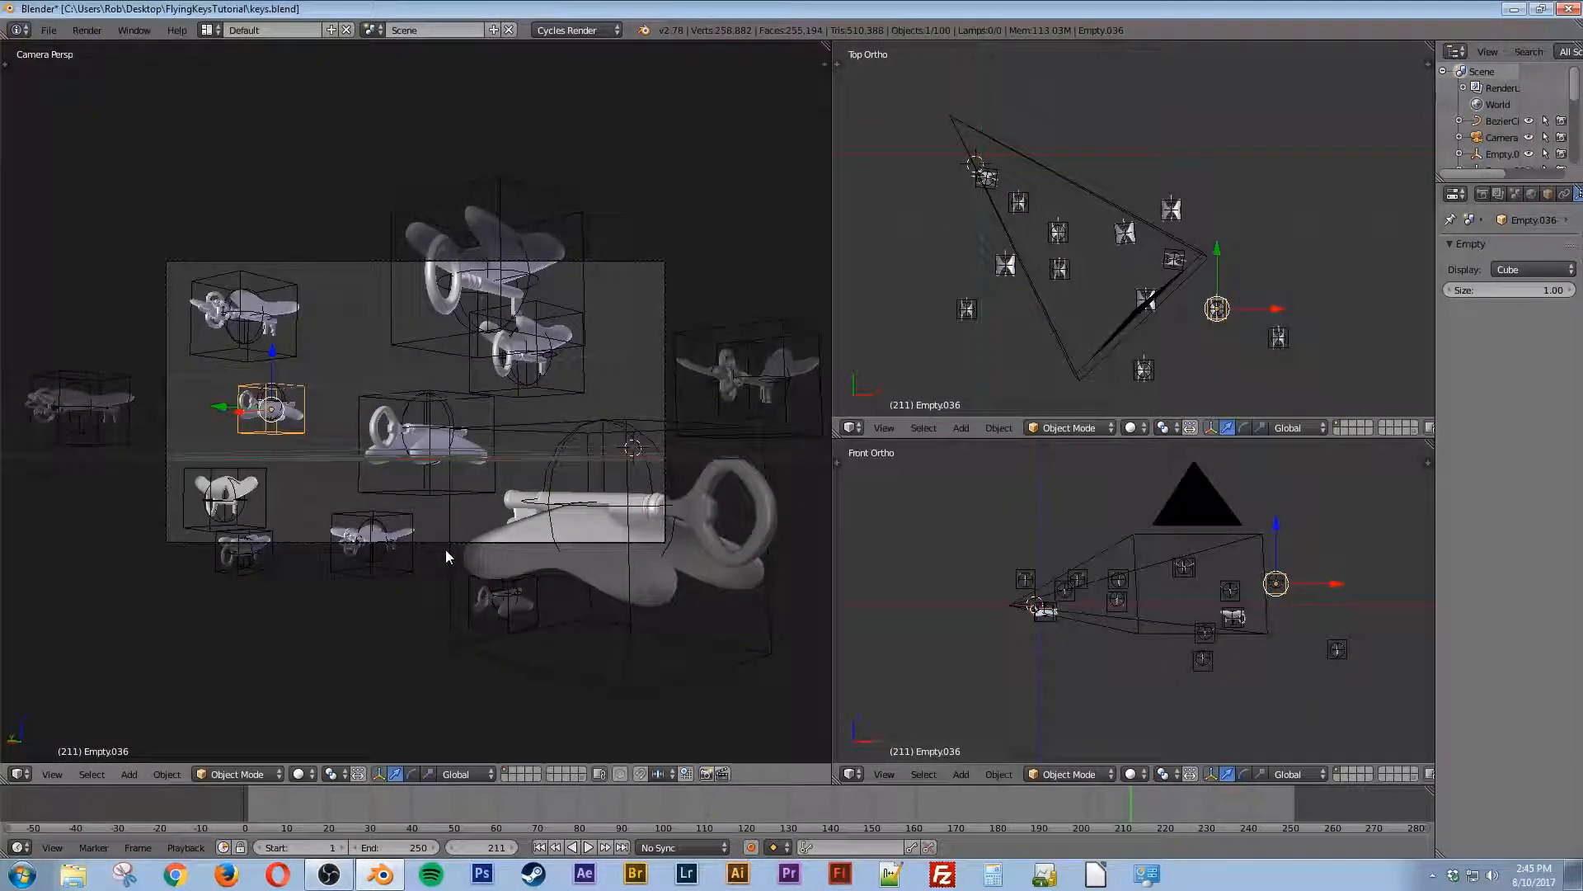
key(shift+z)
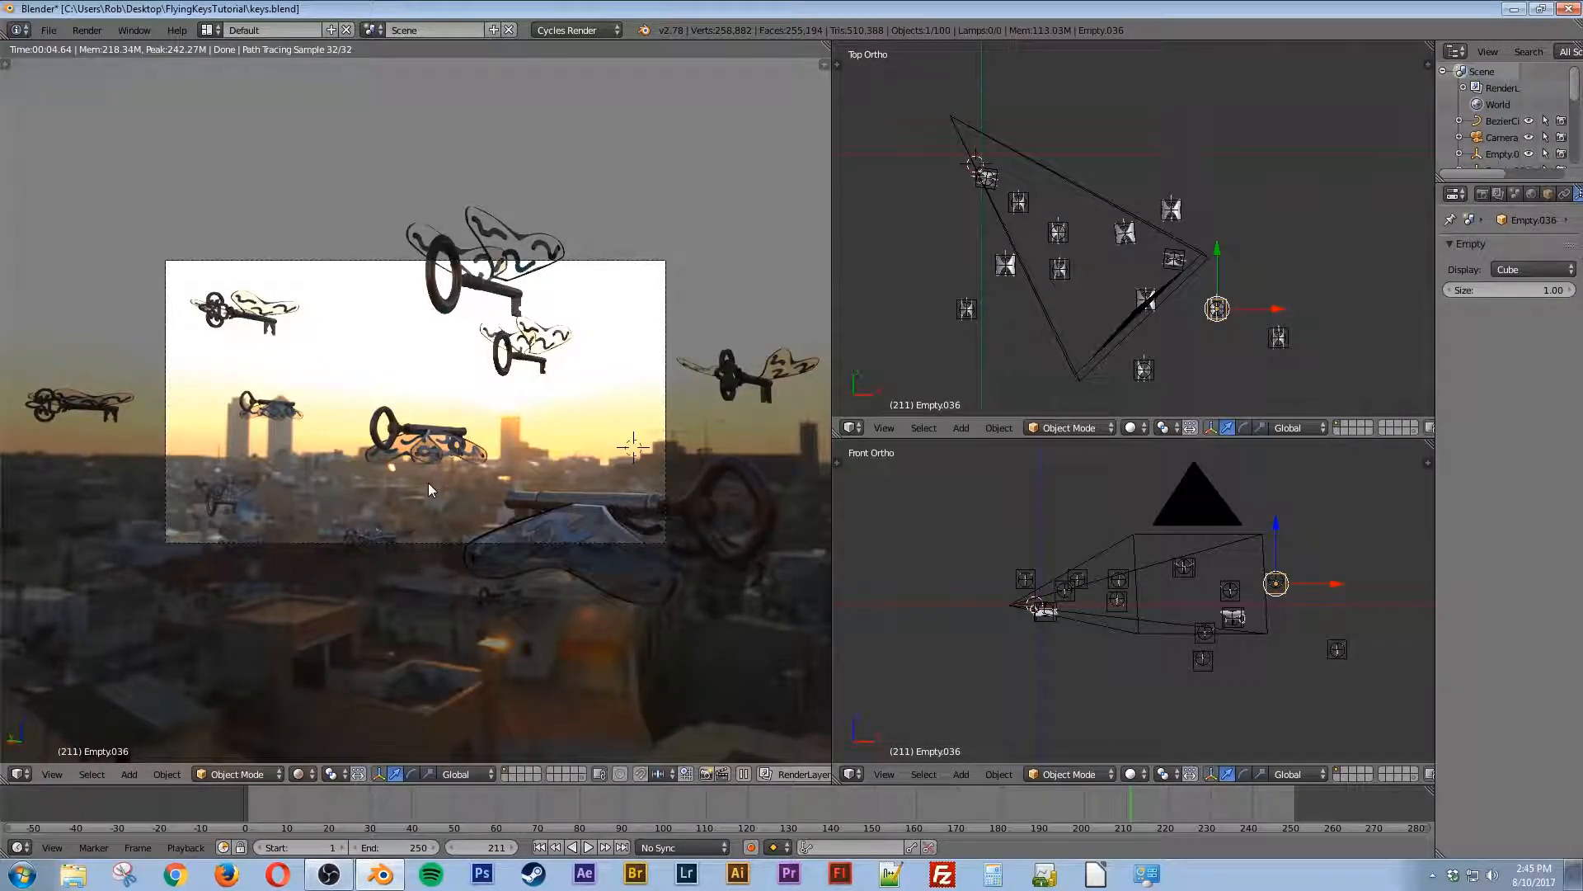
key(shift+z)
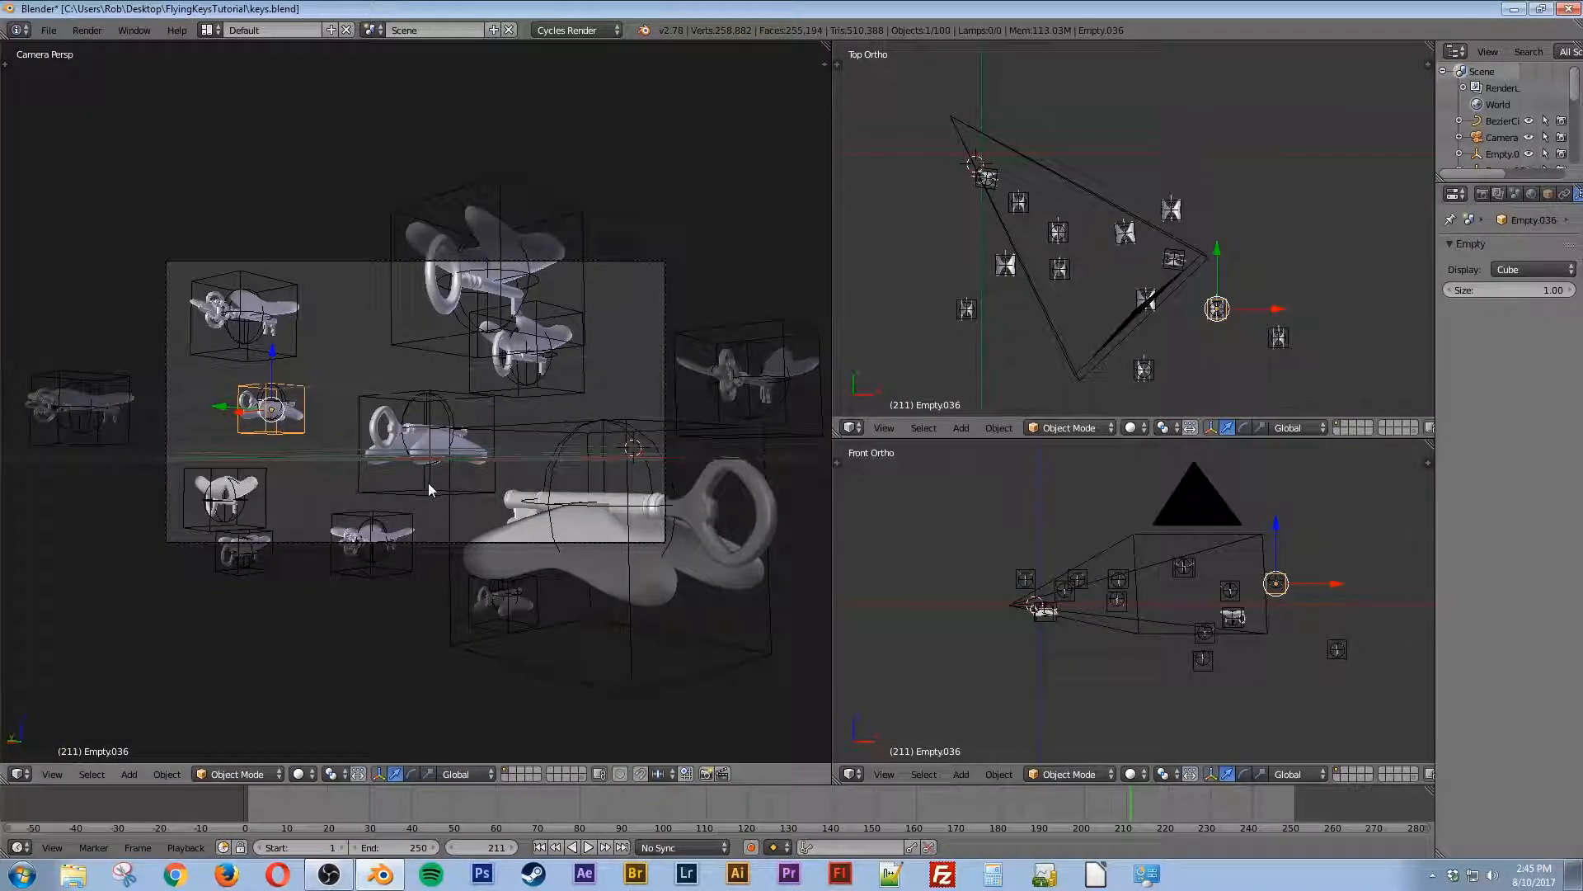
key(ctrl+s)
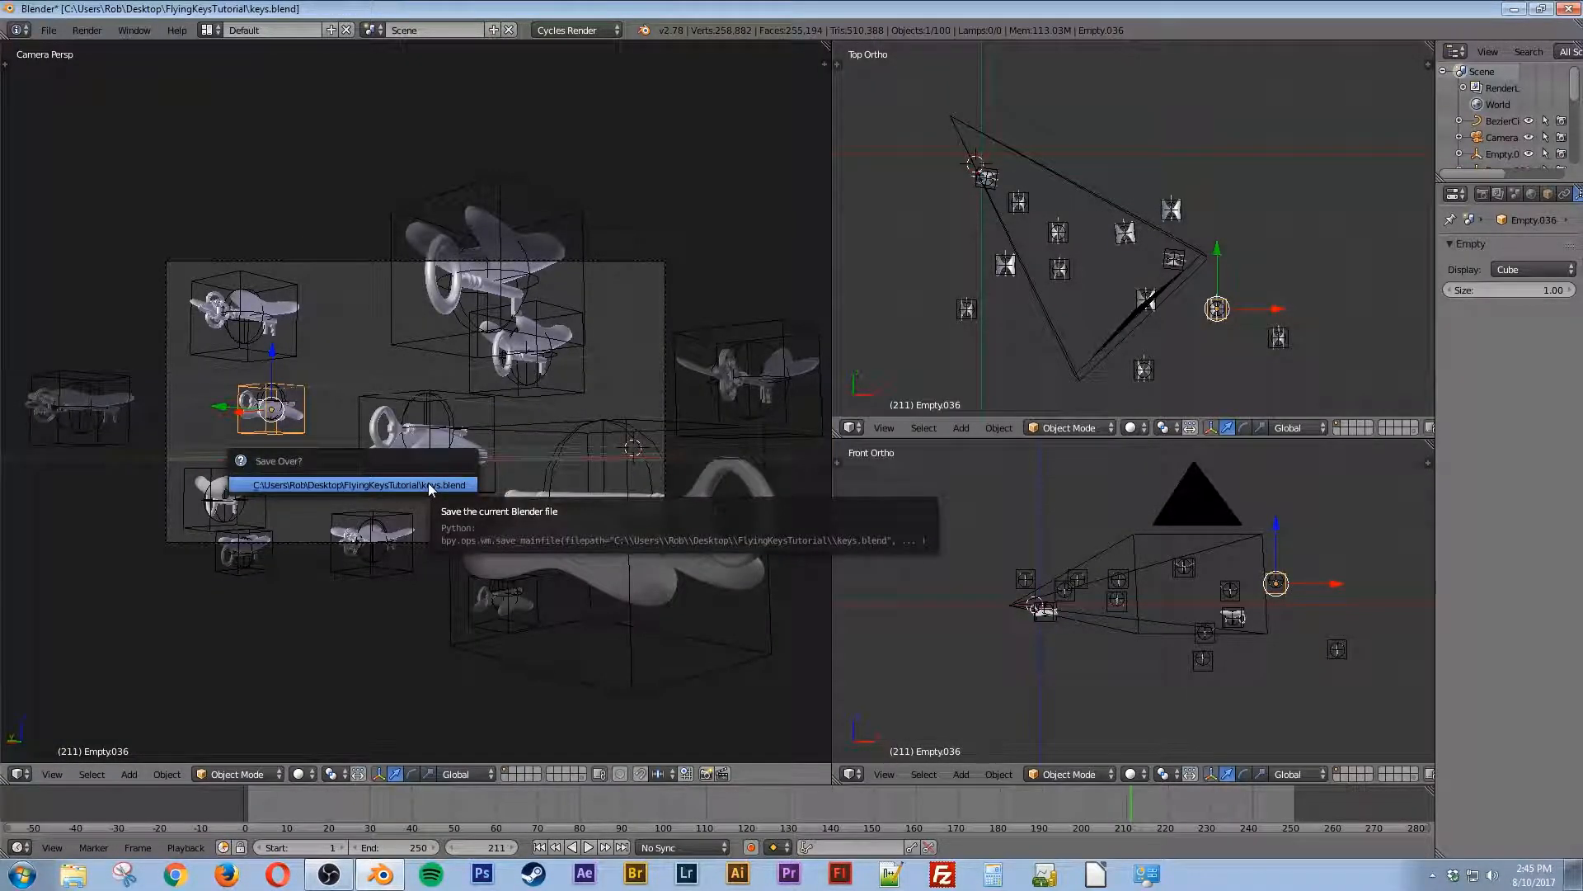
click(429, 487)
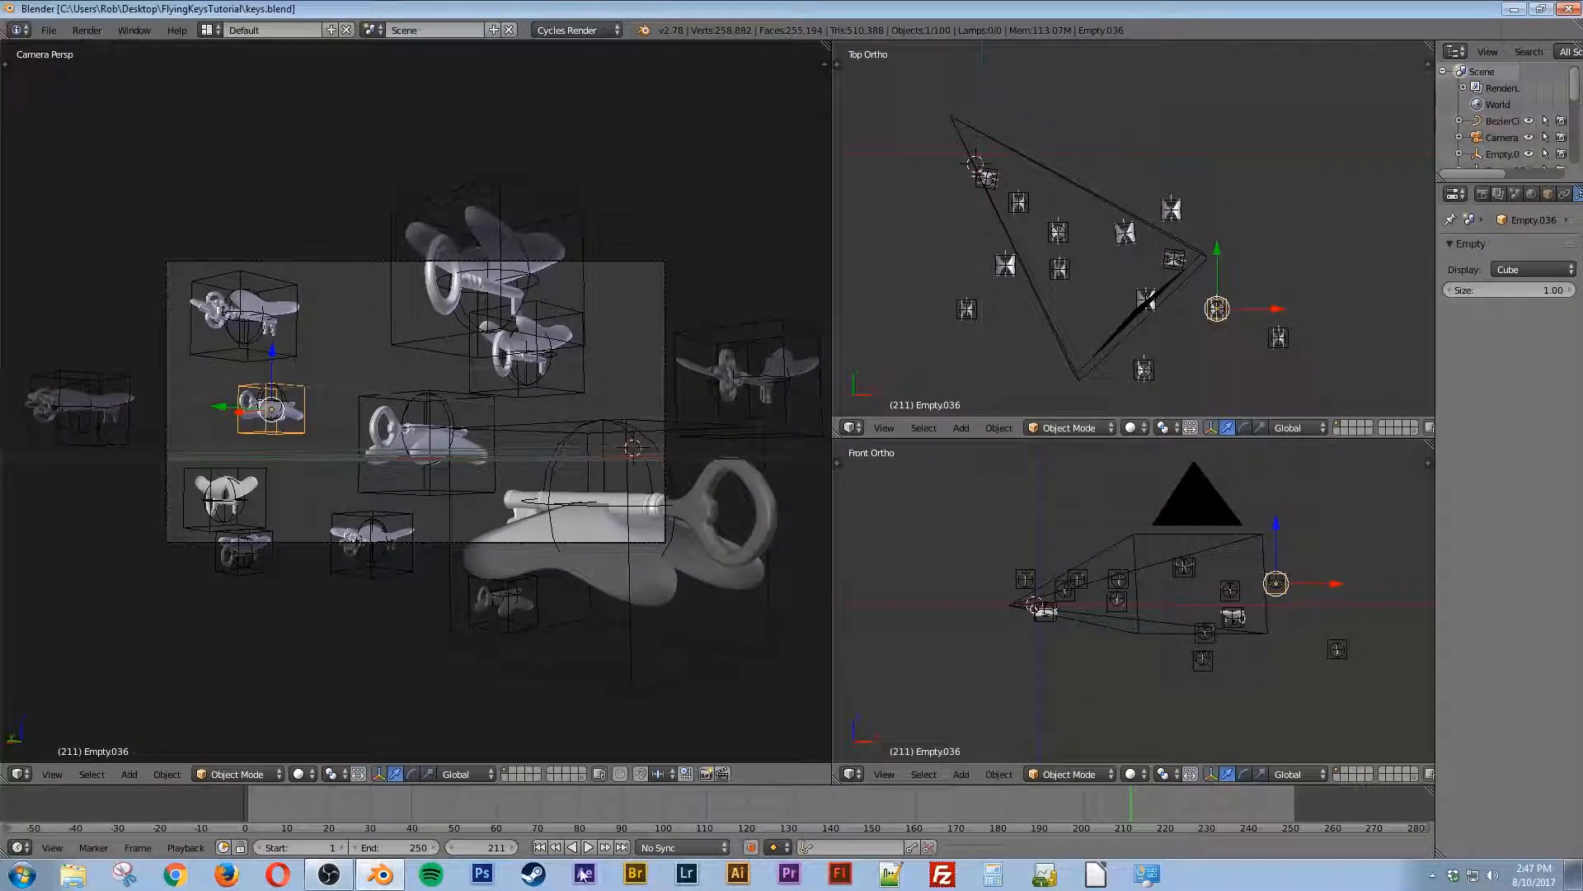
Step: Play the wing-flapping animation from the start, scrub through the timeline and return to frame 1
key(shift+Left)
key(alt+a)
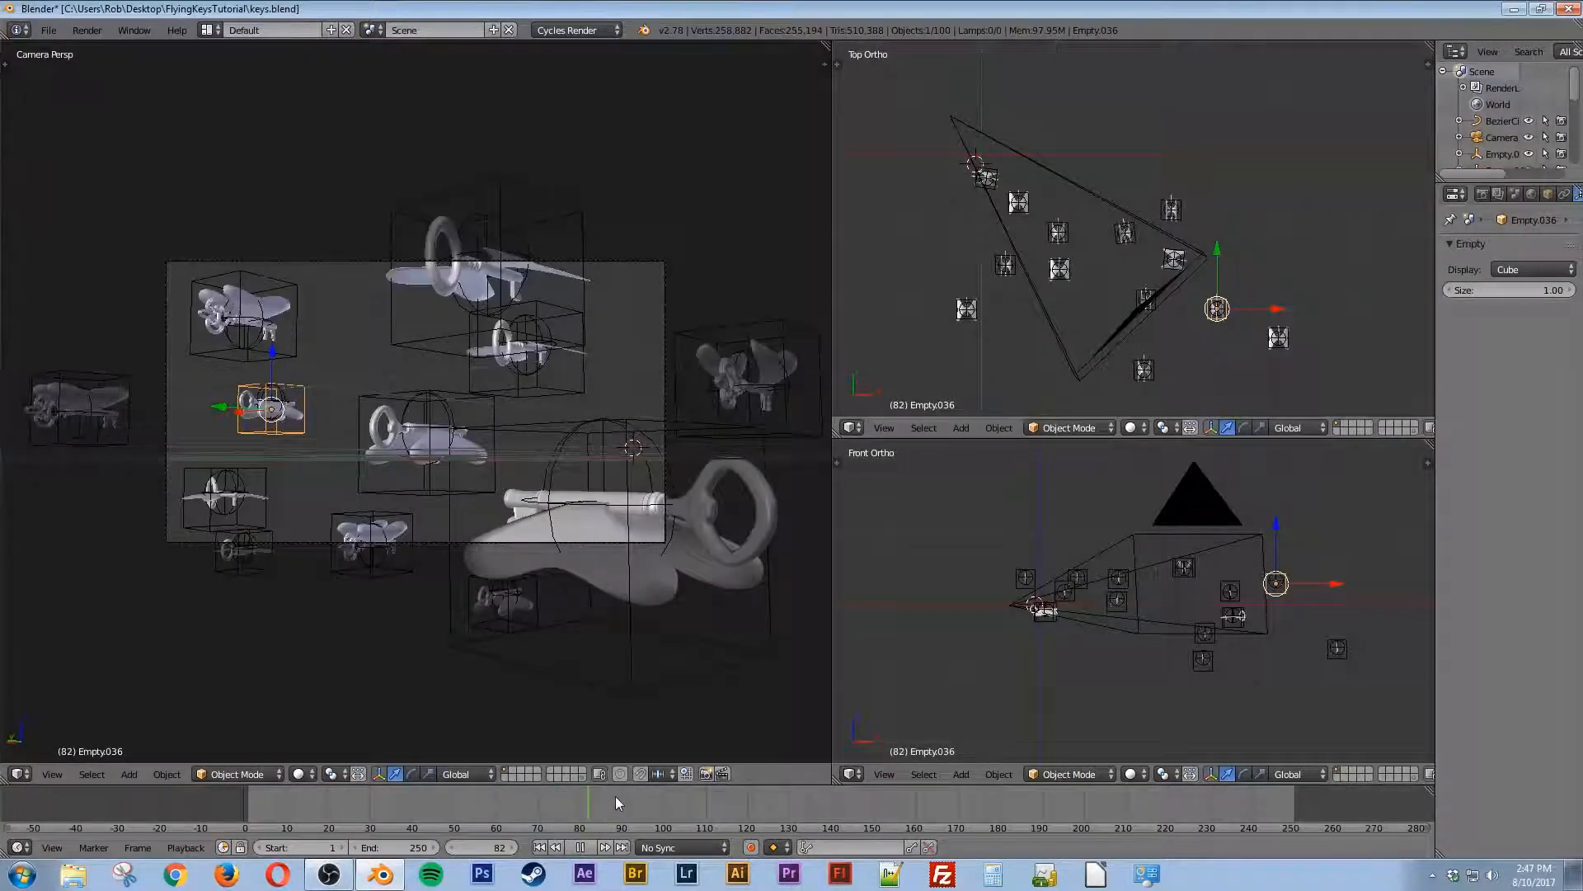
drag(813, 797, 554, 799)
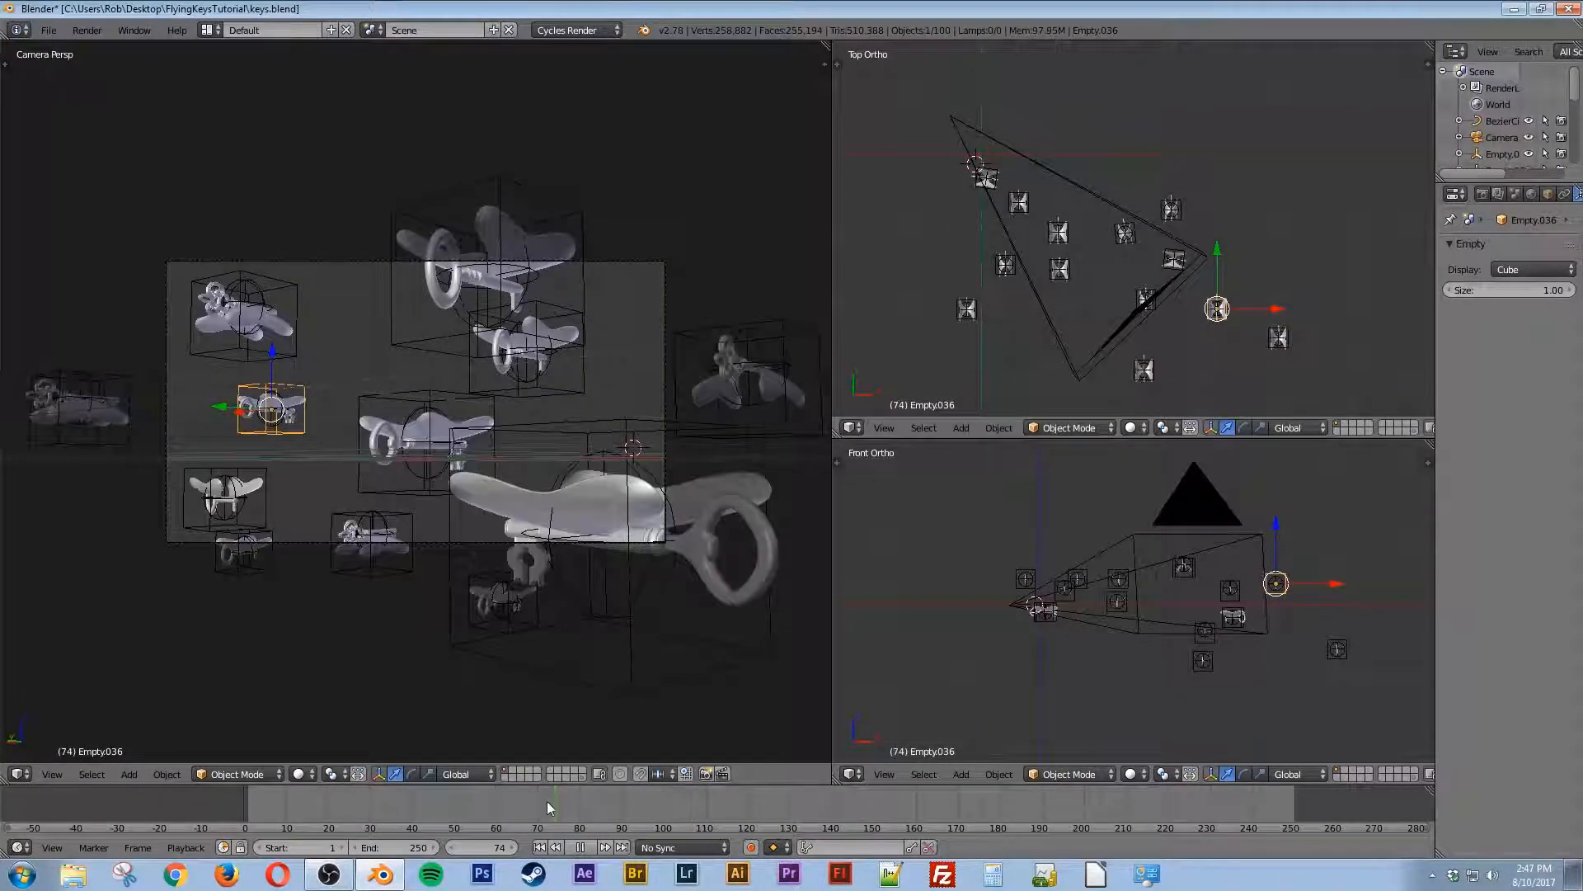
click(540, 848)
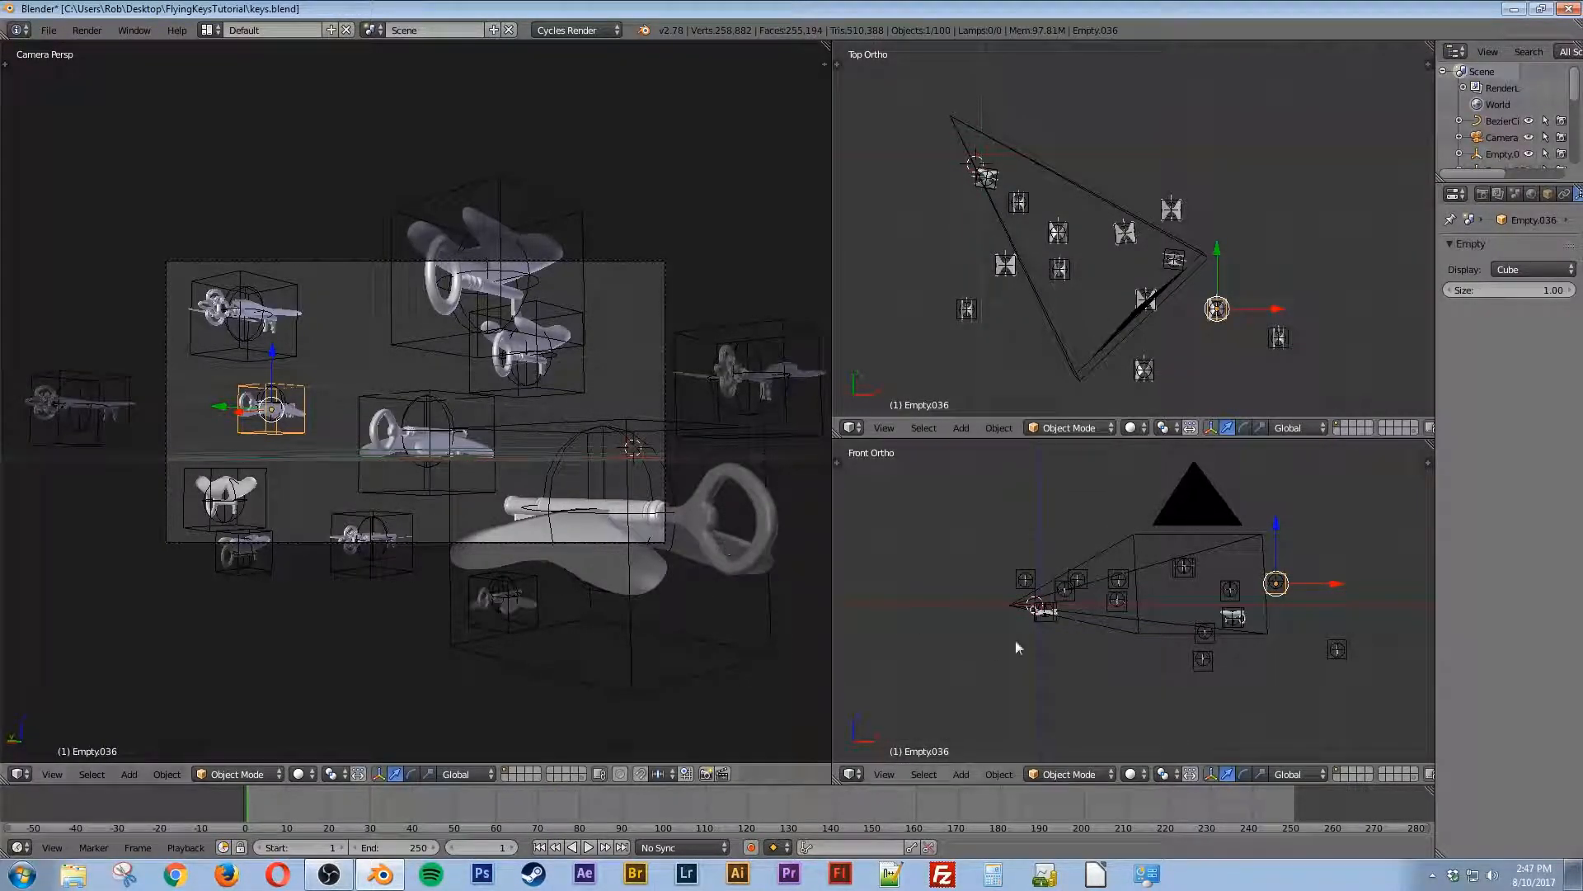
Step: Clear the location of the small key below the camera frame, and add a Bezier curve to the scene
right_click(1211, 669)
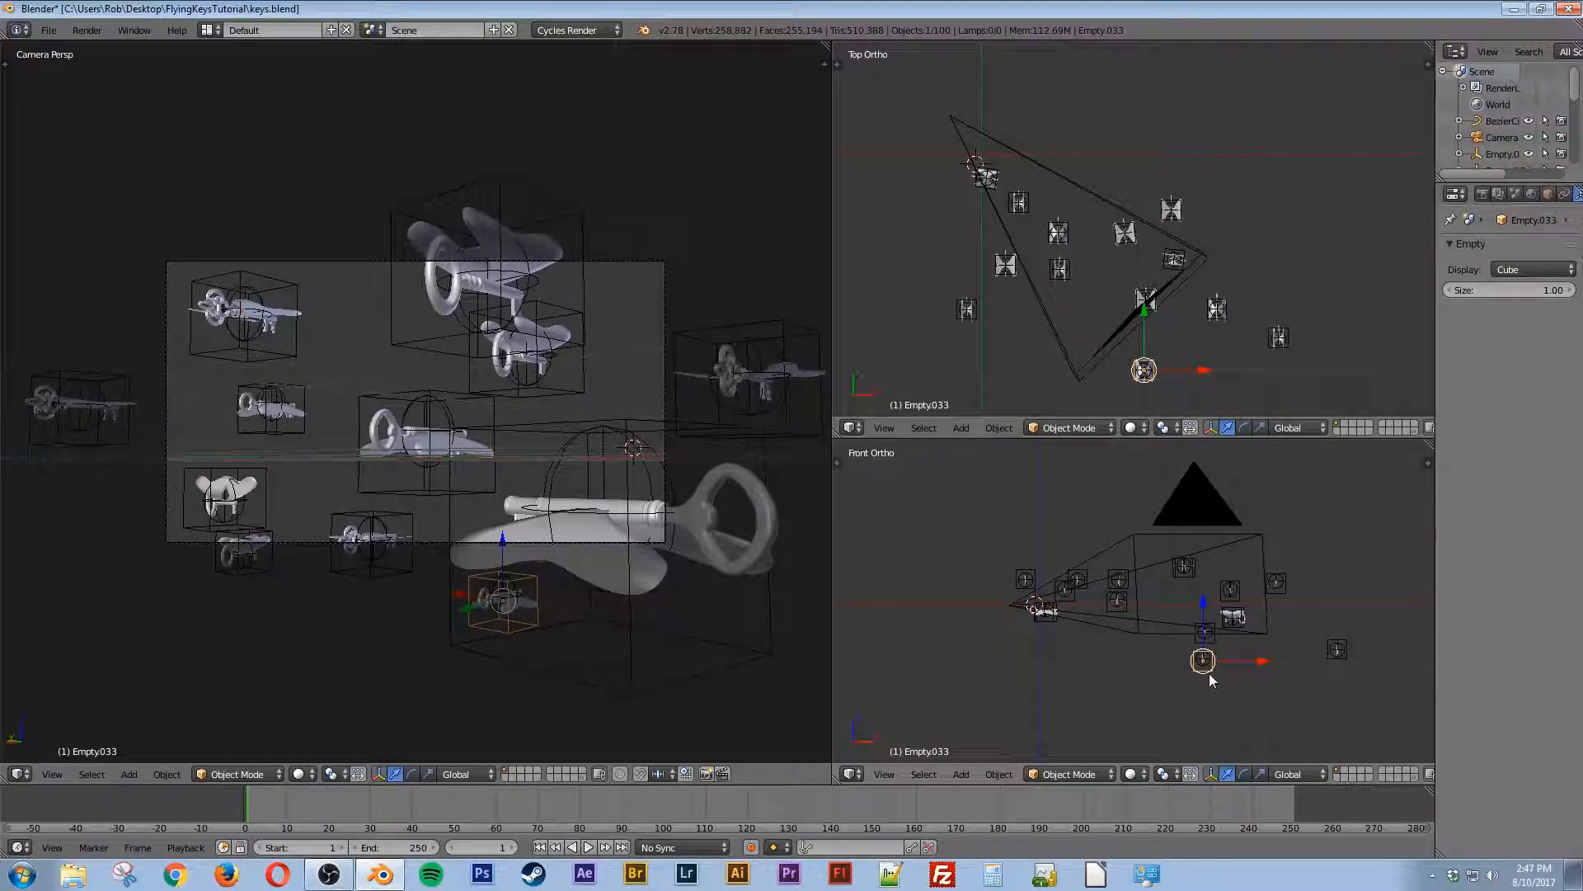
key(alt+g)
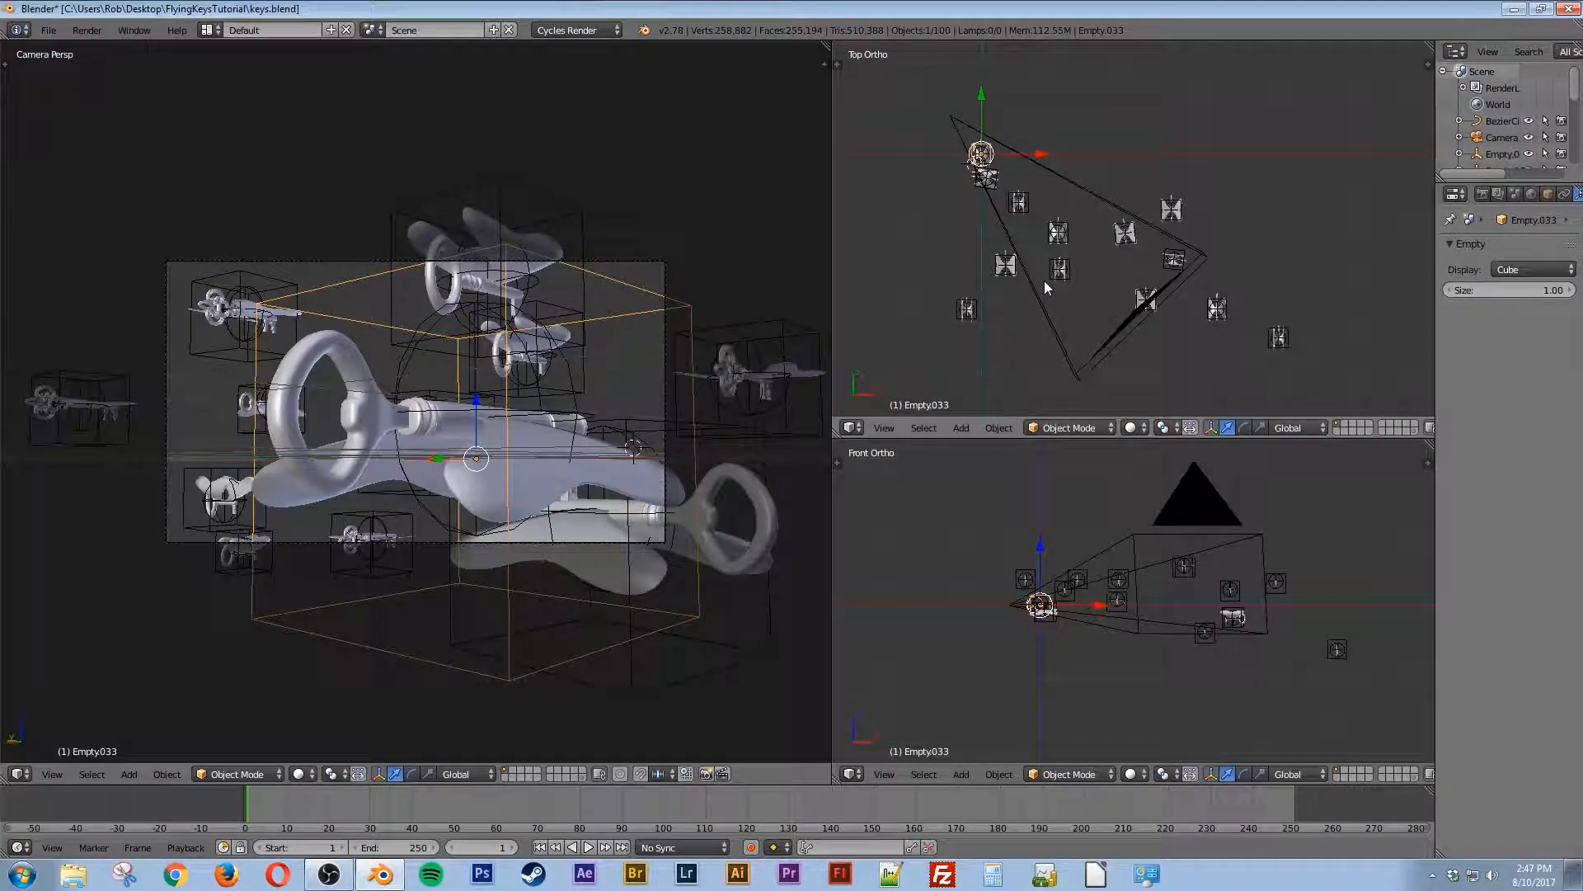
key(shift+a)
mouse_move(1036, 133)
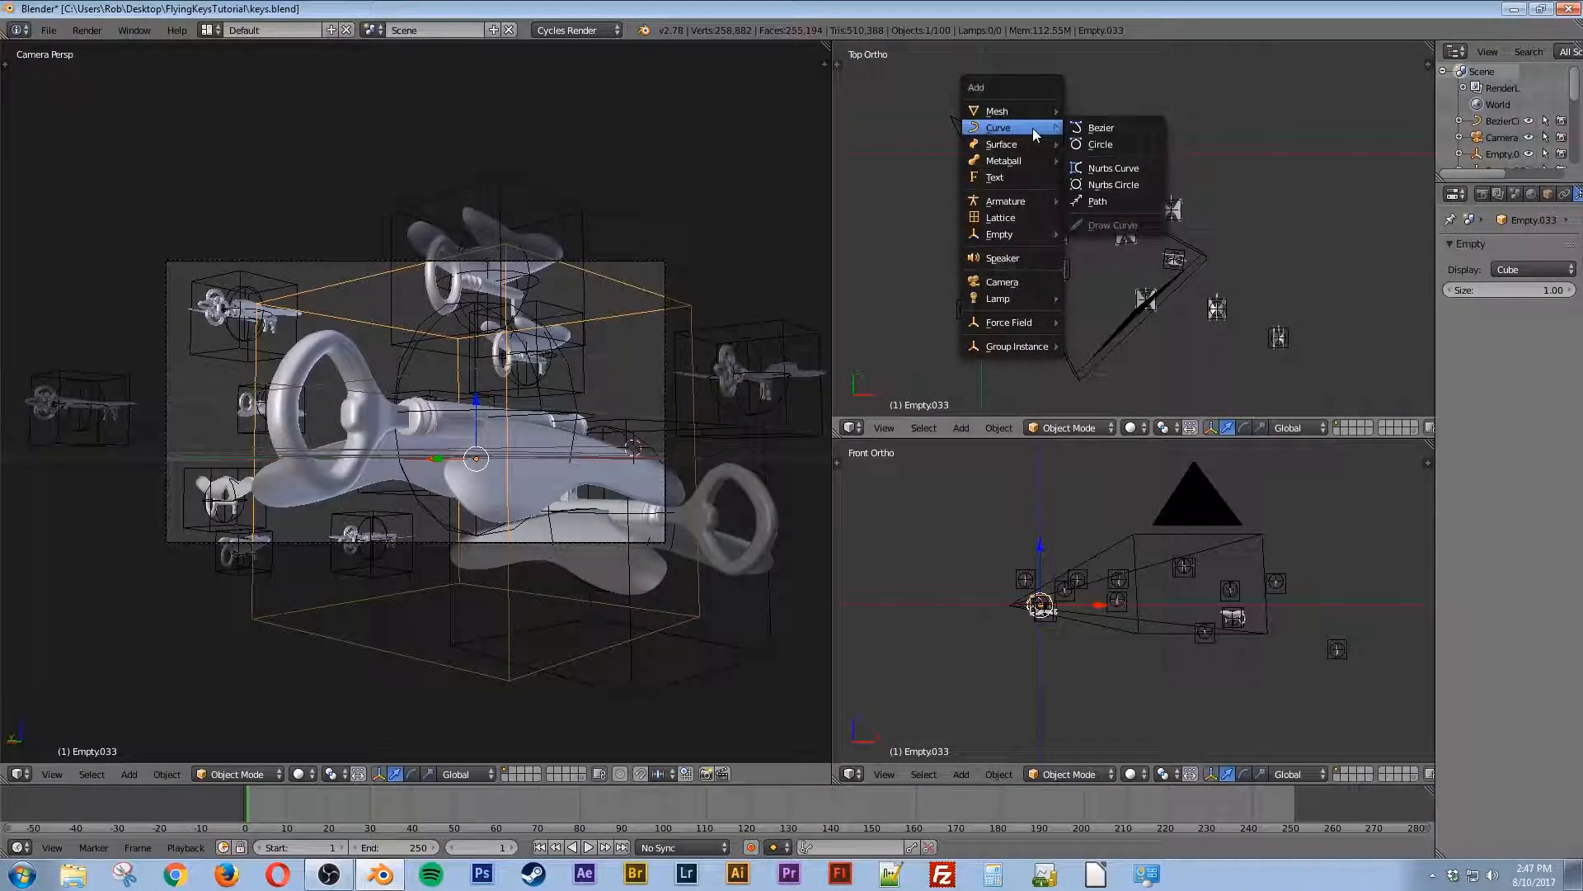
click(1113, 126)
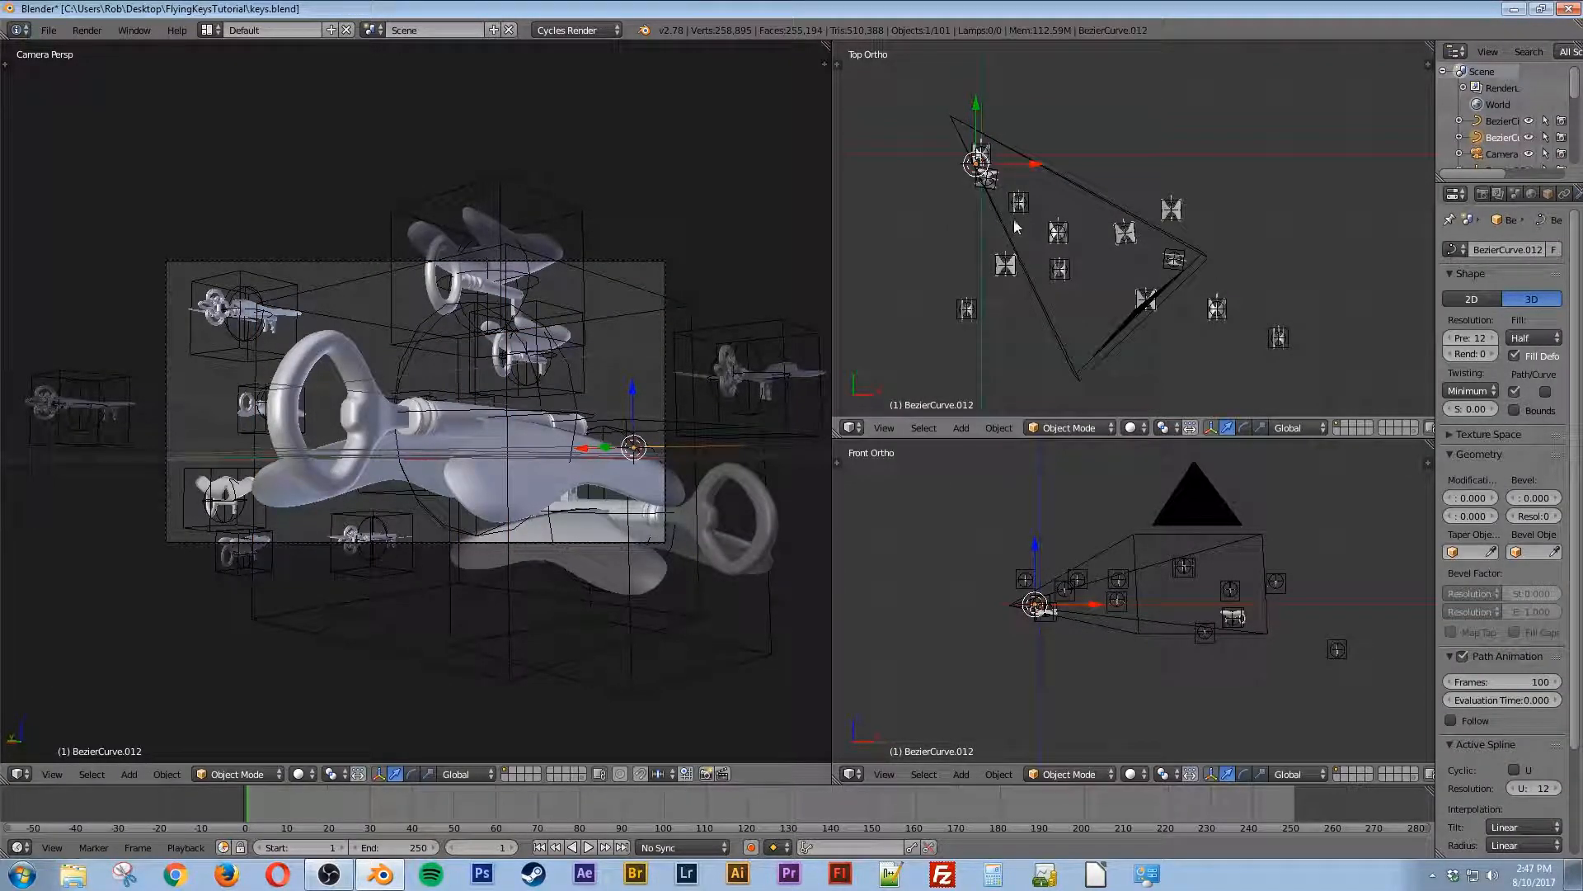
Step: Scale up the new Bezier curve in top view until it spans well past the camera cone's tip on both sides
key(s)
key(s)
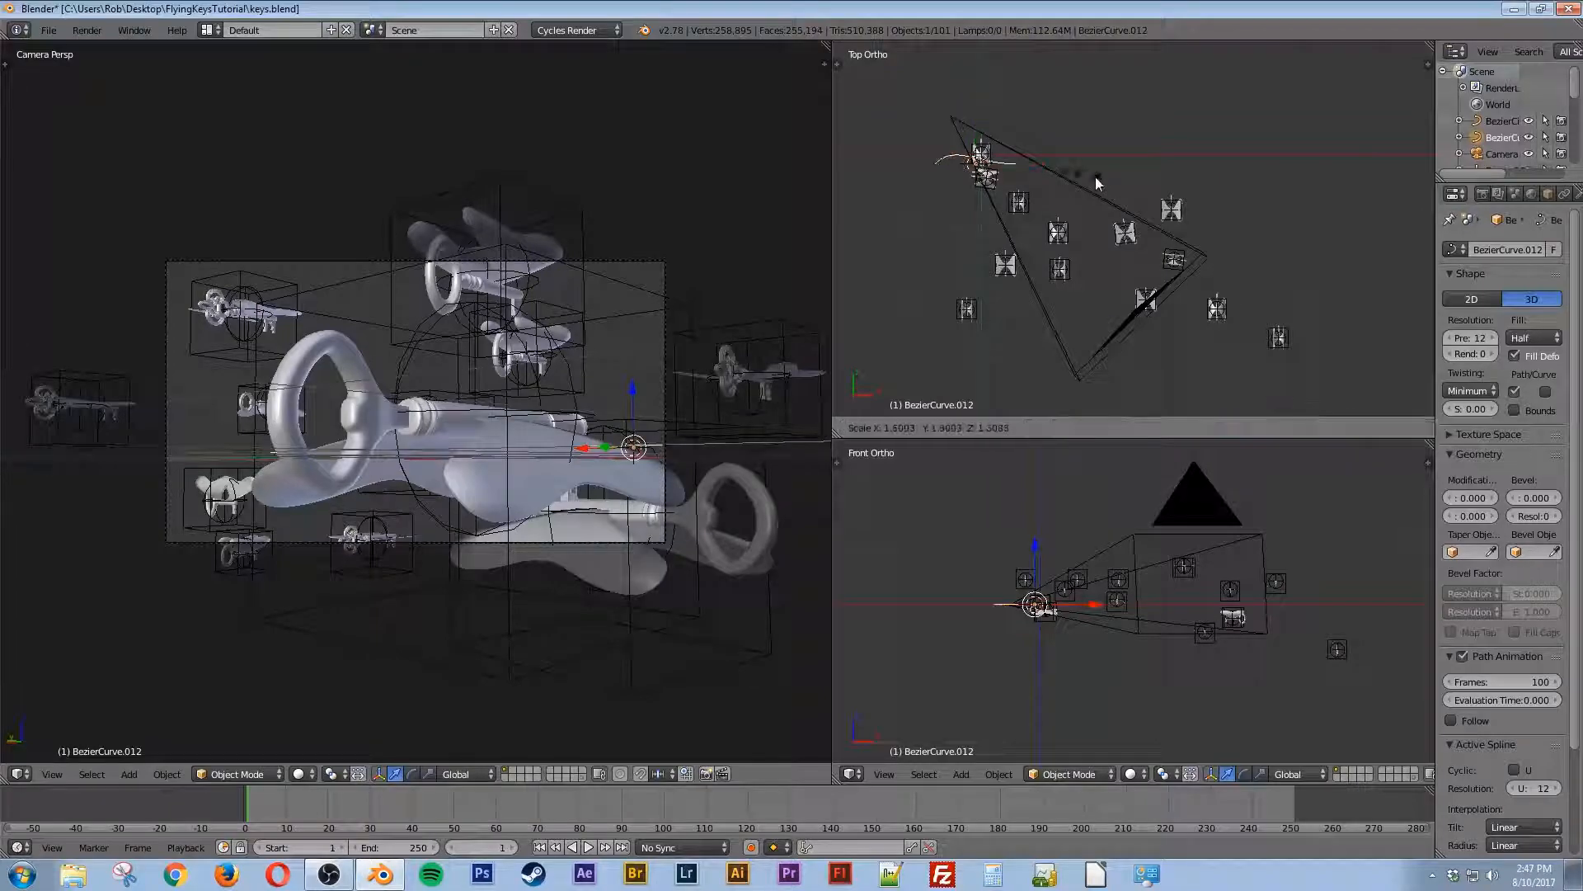
click(1266, 220)
key(Tab)
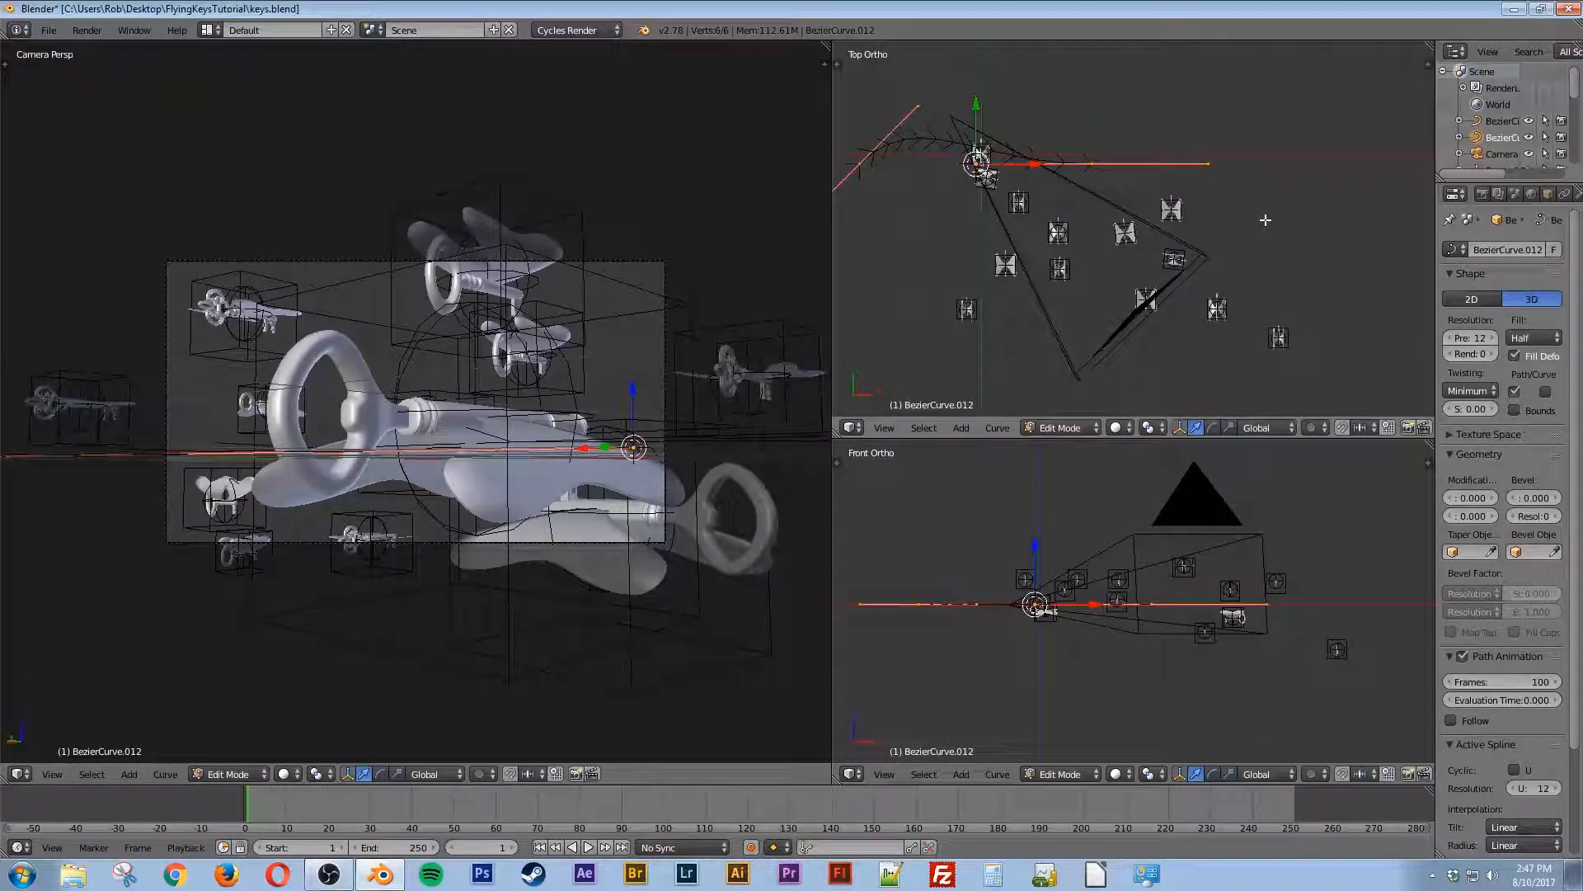
key(Tab)
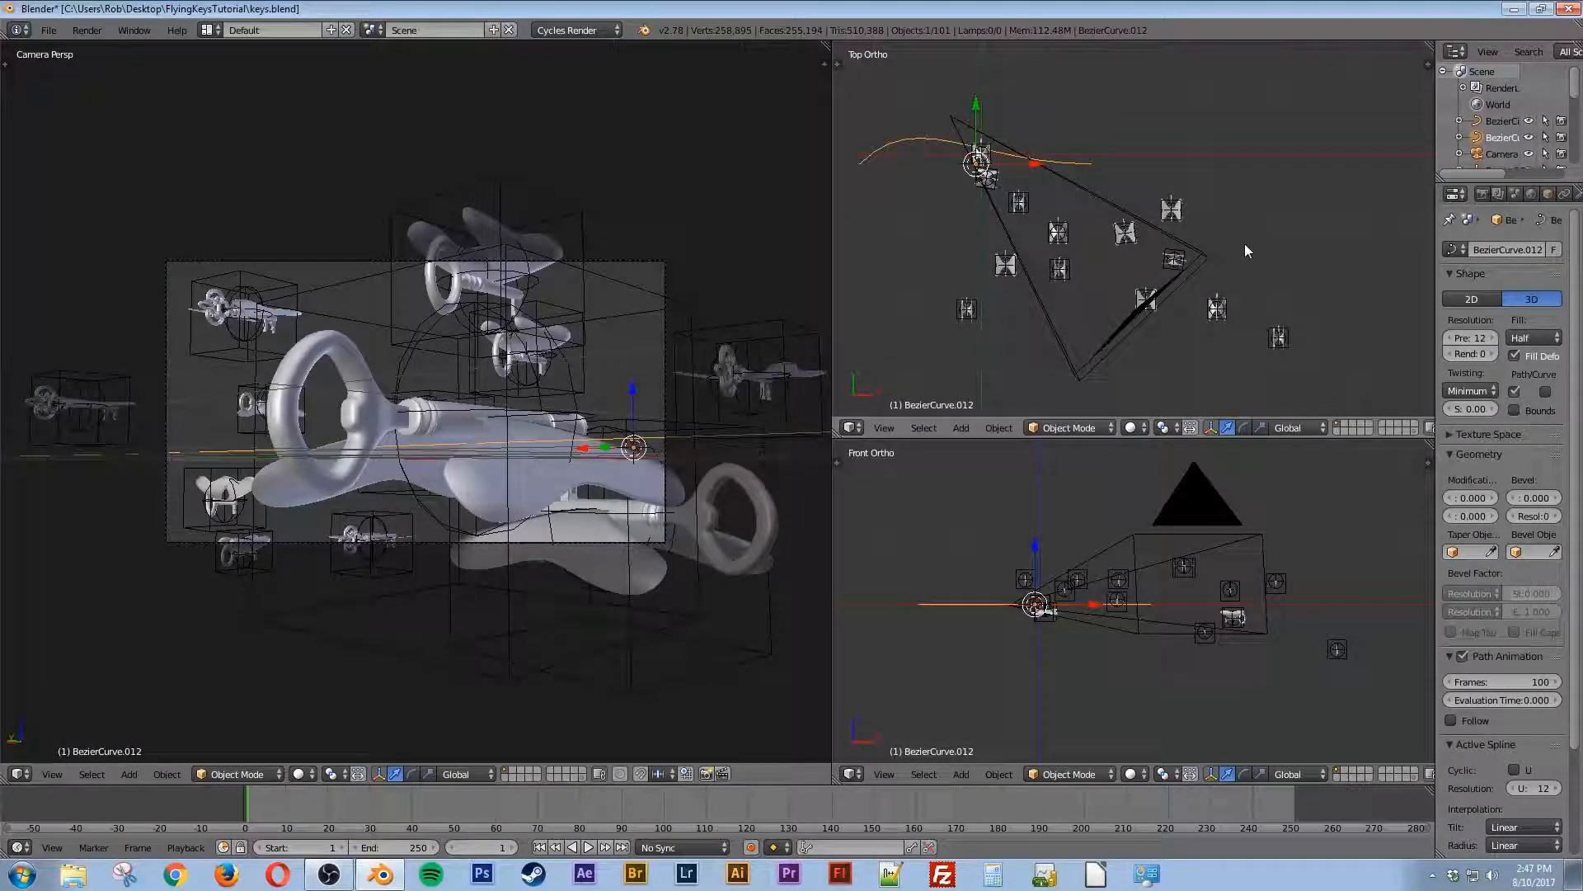
Step: Rotate the Bezier curve in top view to run diagonally along the camera cone, and move it inside the cone toward the far end
key(r)
click(943, 99)
key(g)
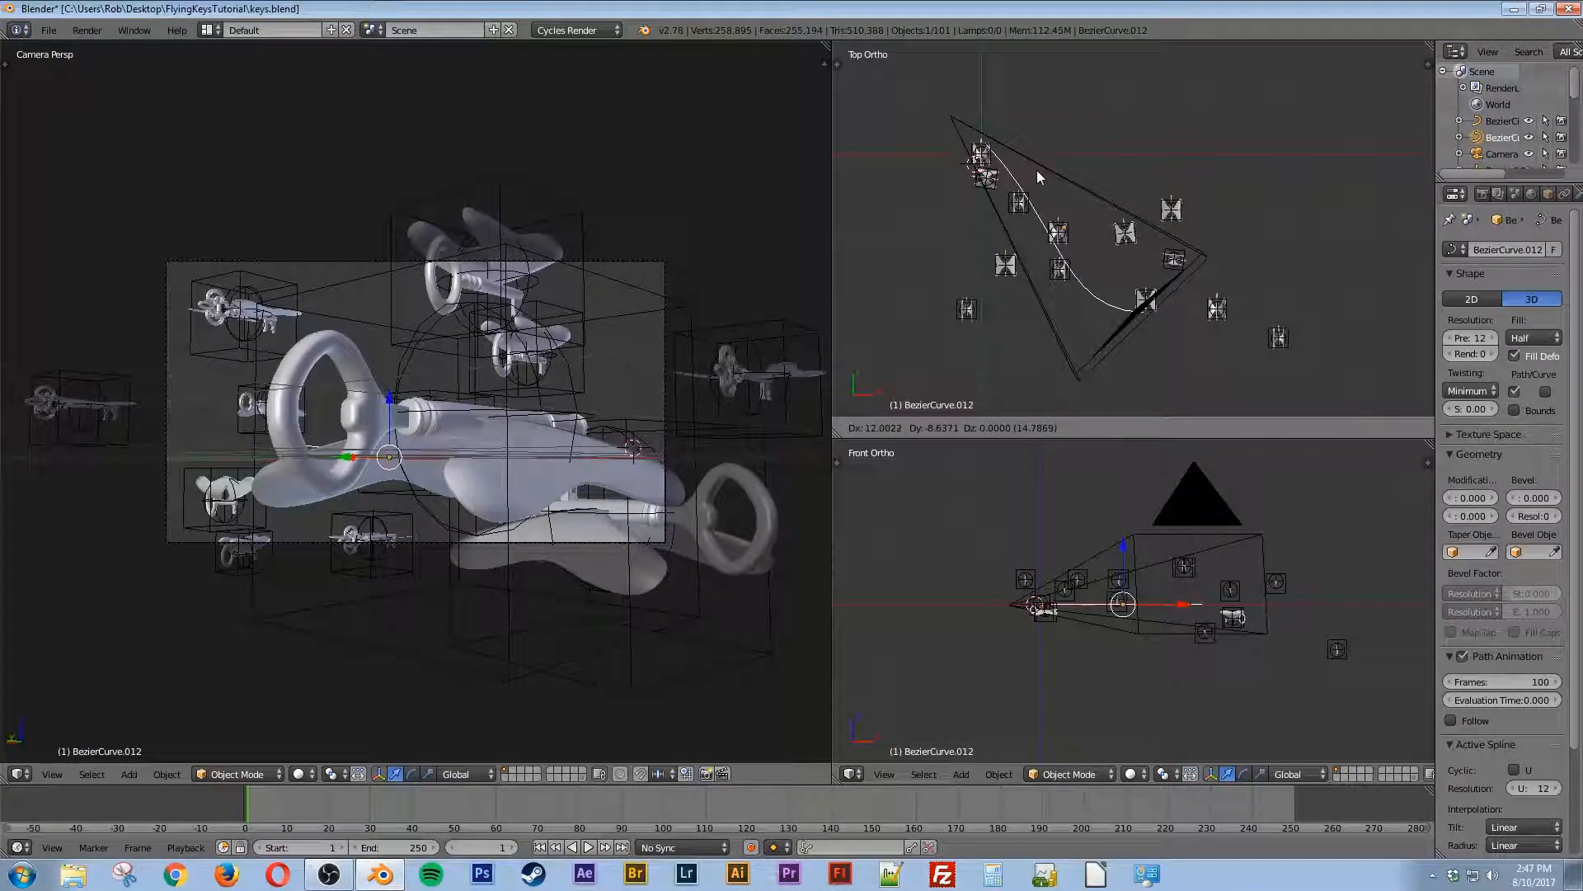
click(1036, 169)
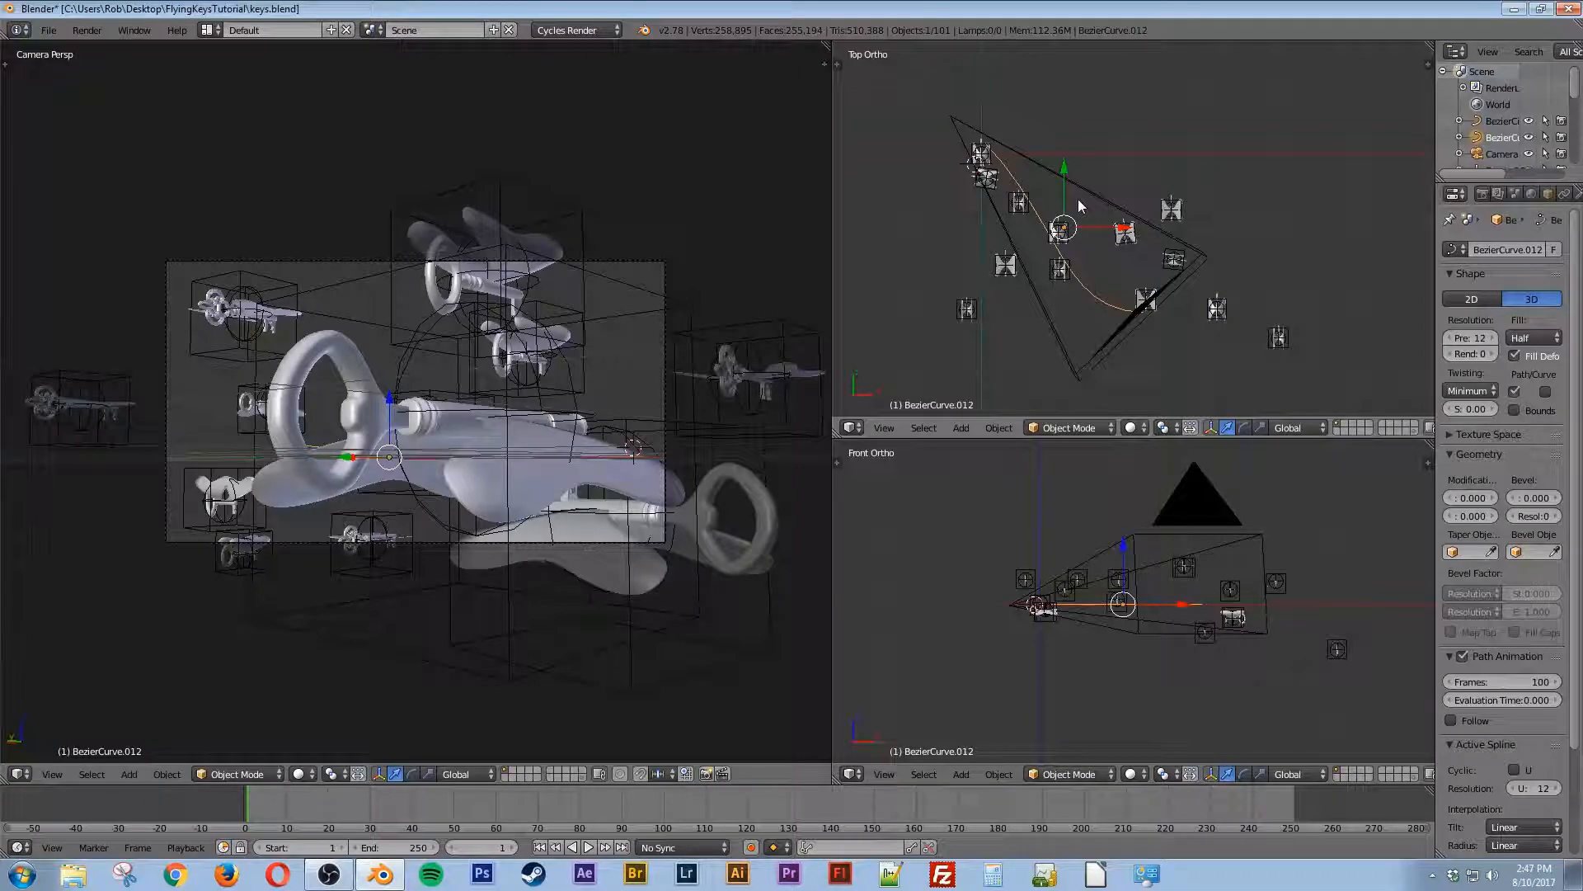
key(g)
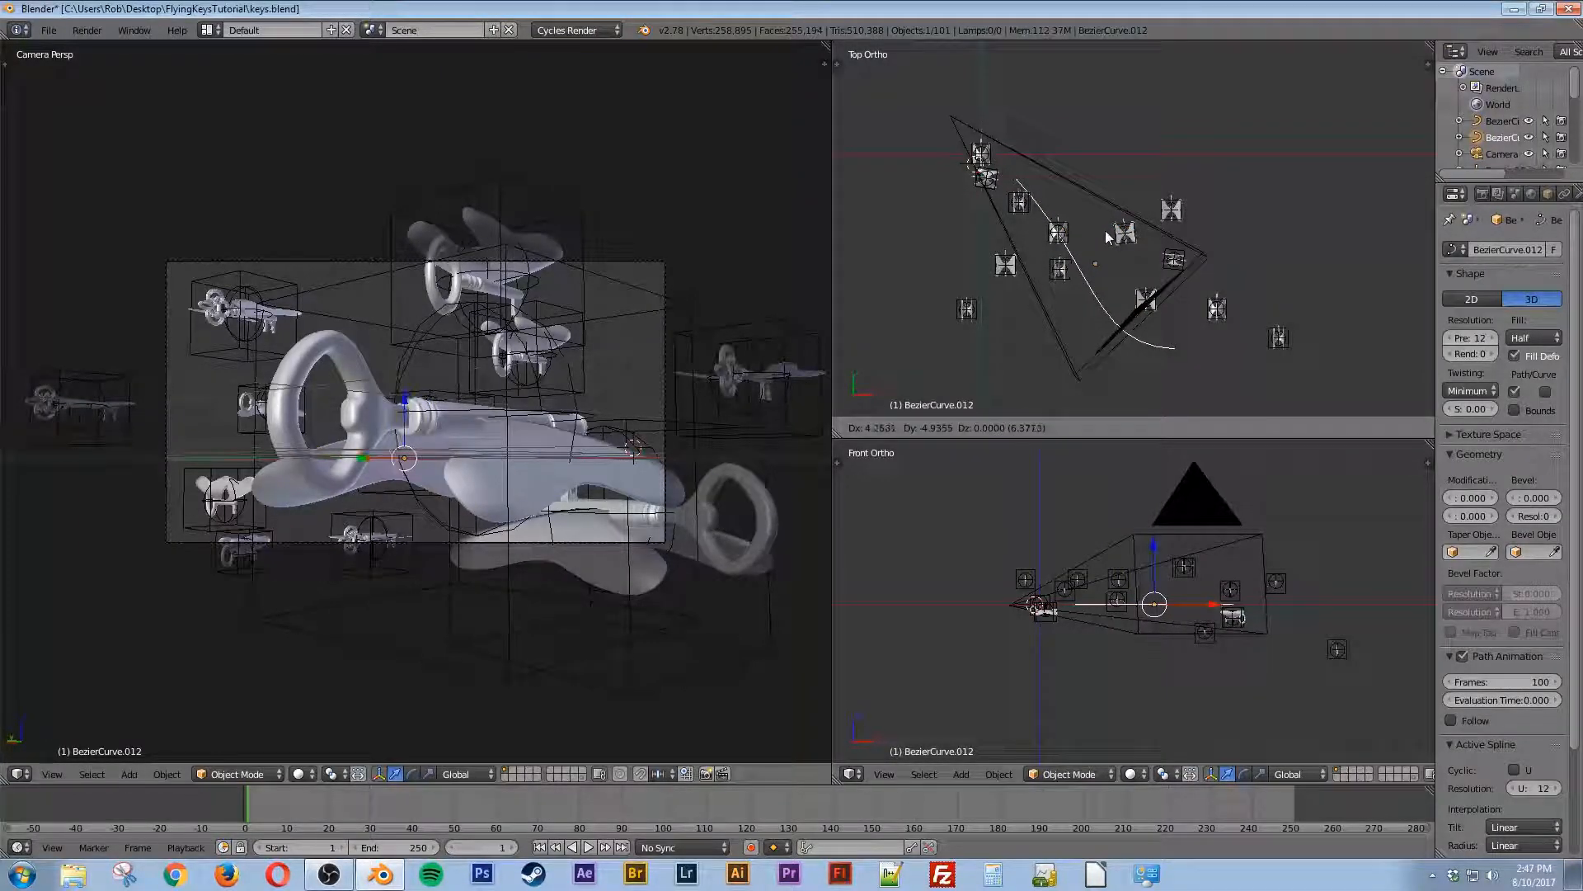
click(1107, 236)
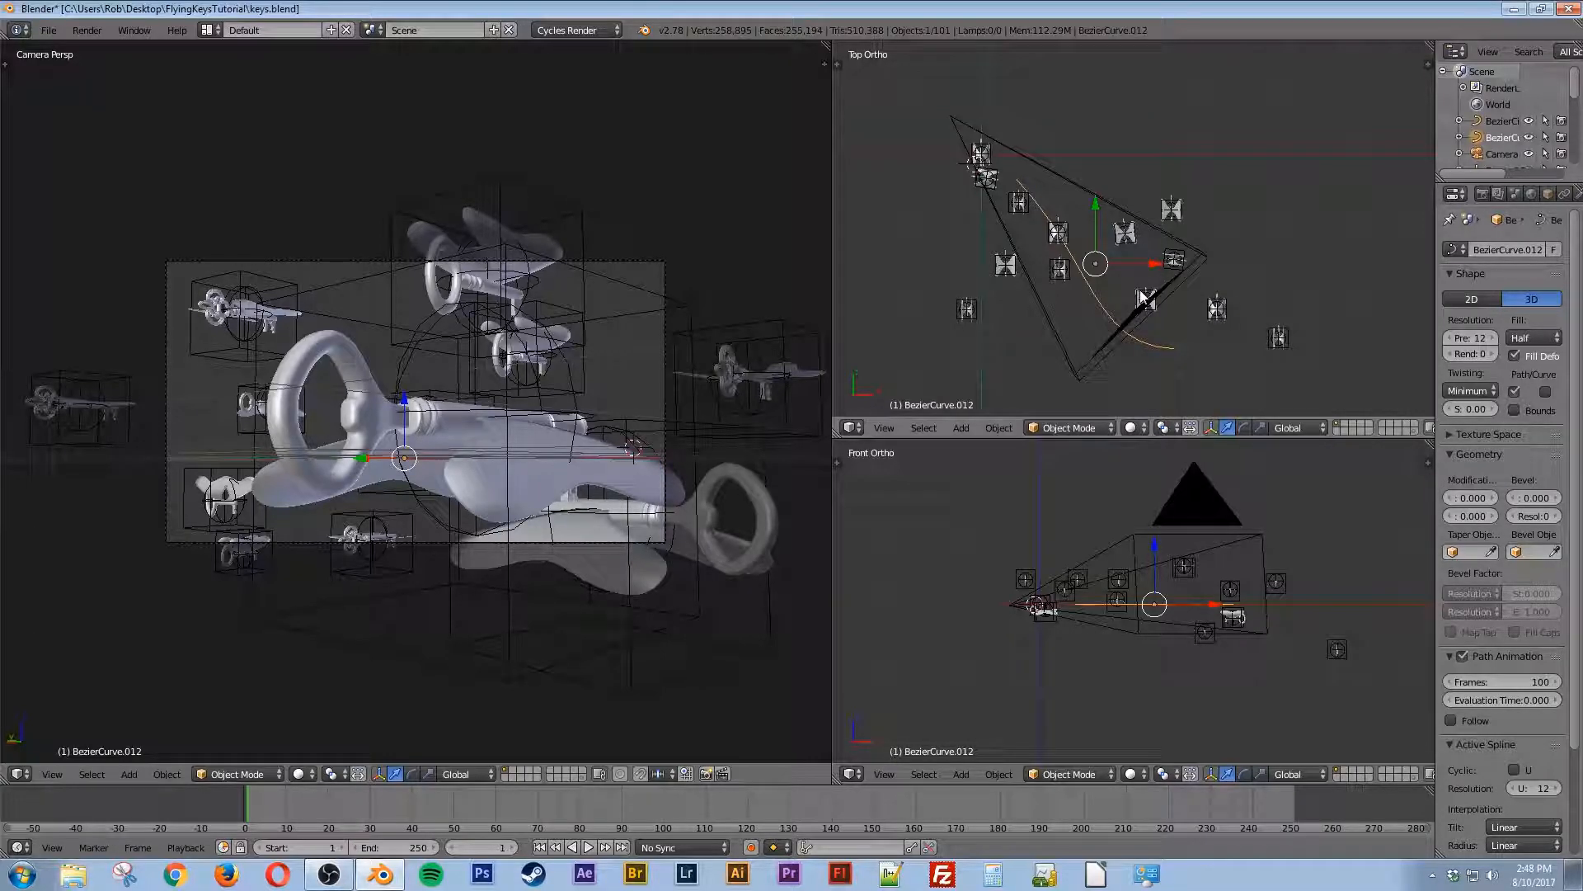
Step: Scale the Bezier curve down in top view and move it just beyond the camera cone's far end
key(Tab)
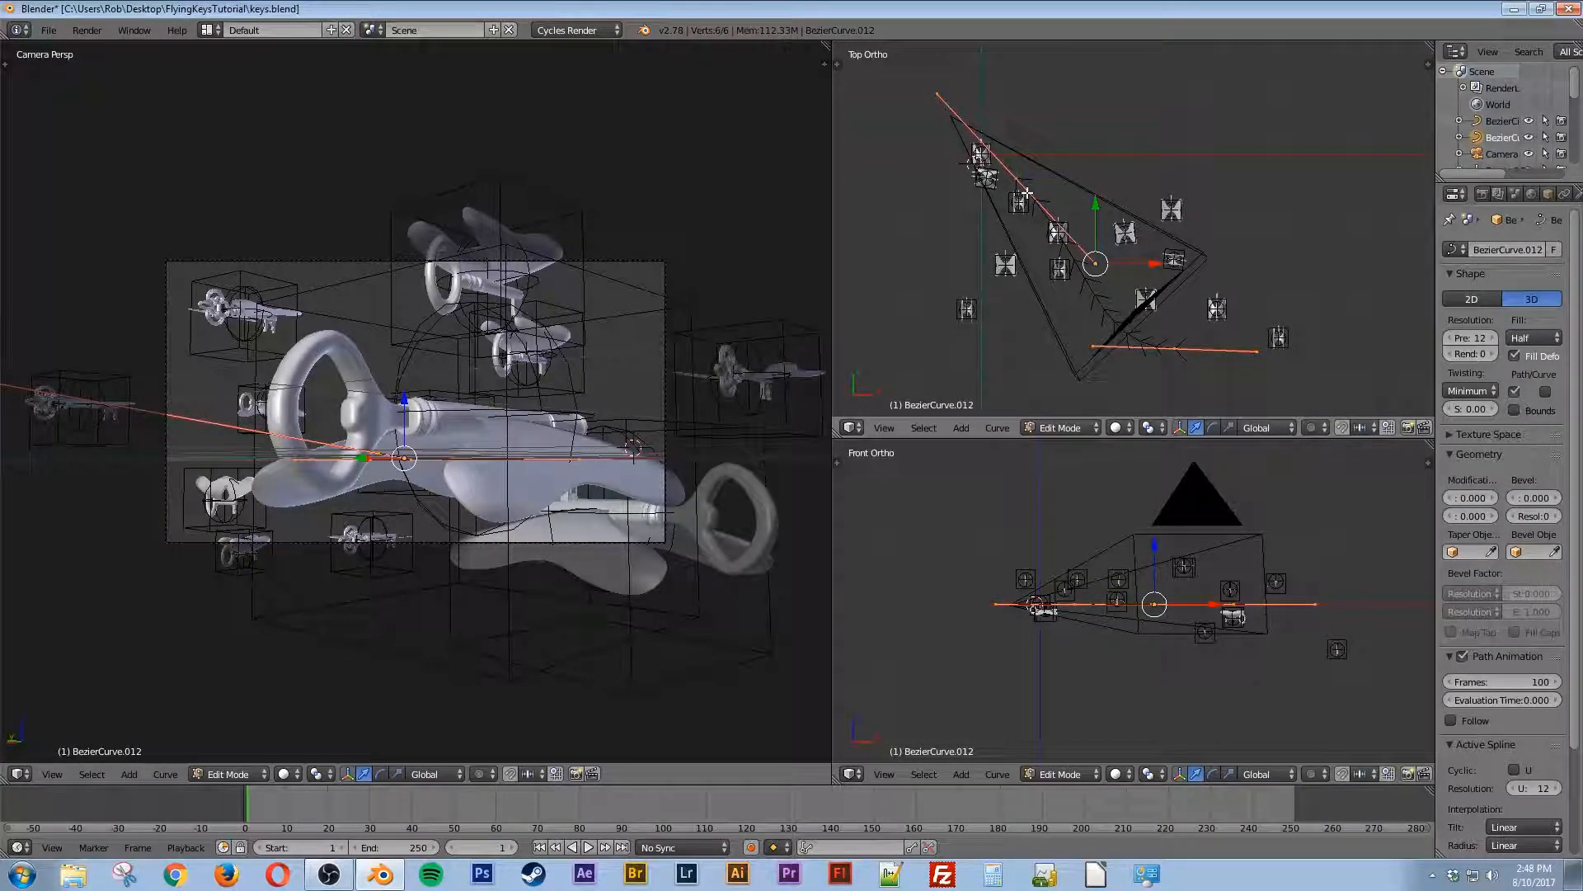
key(Tab)
key(s)
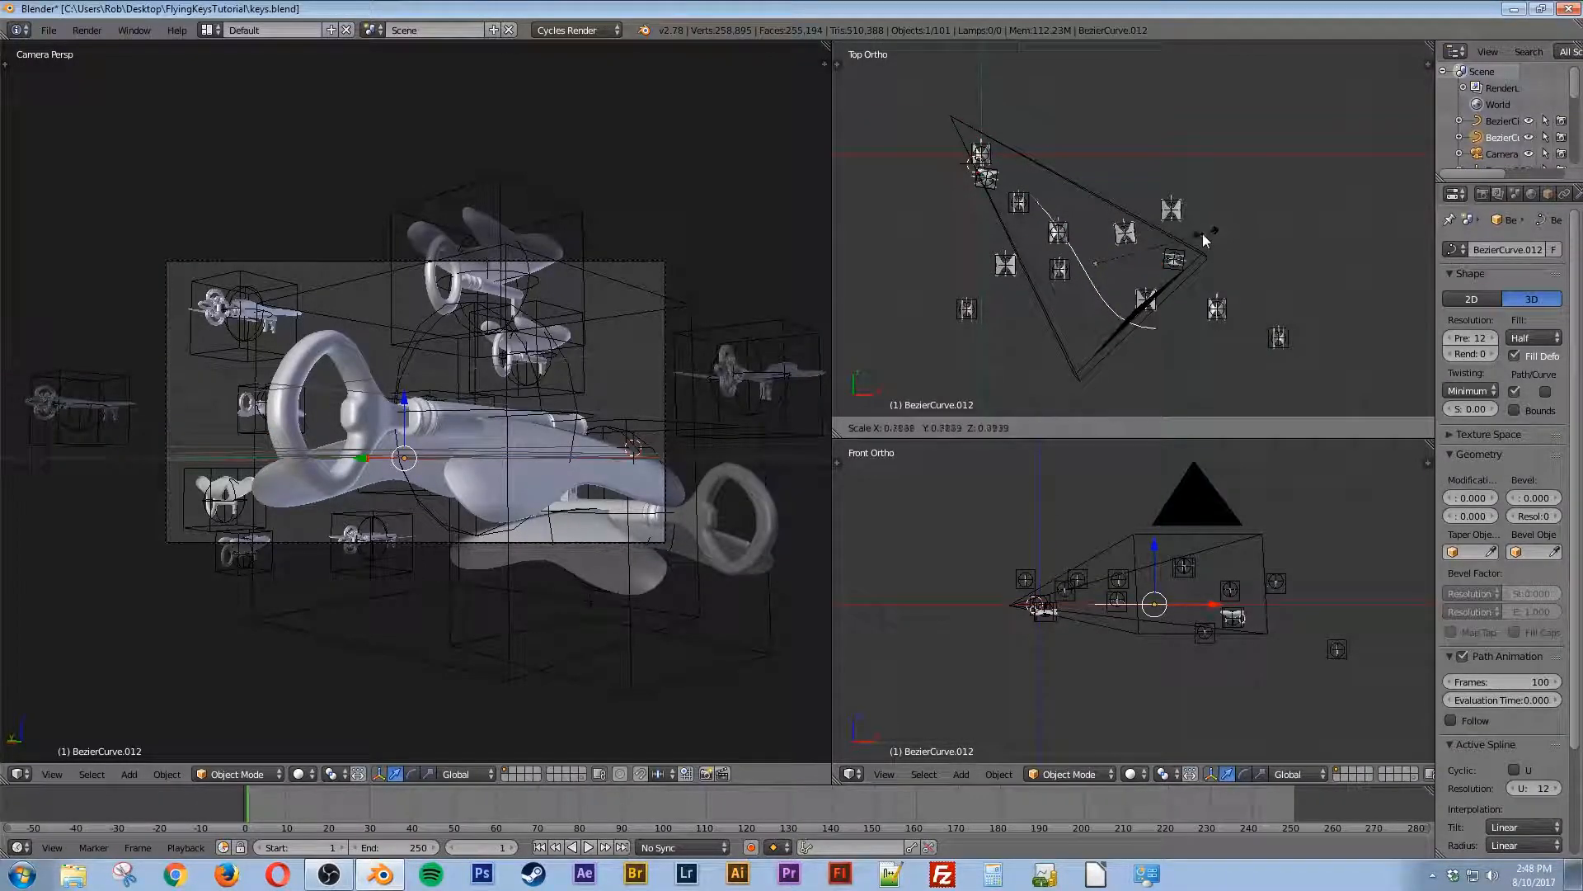
click(1156, 247)
key(g)
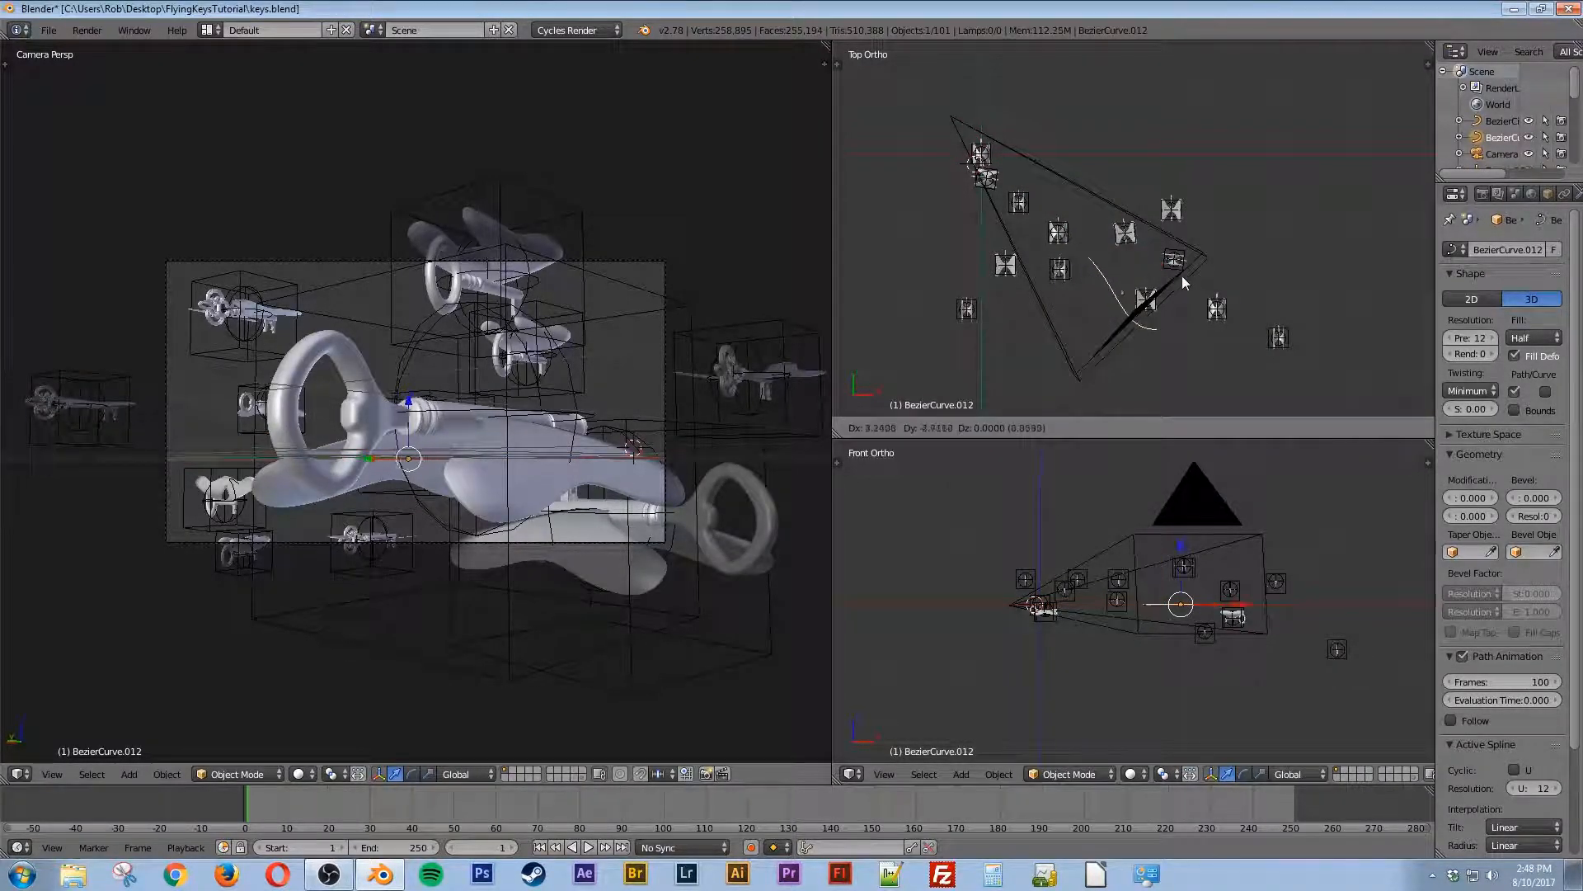
click(1255, 325)
shift+middle_drag(1255, 325, 1197, 307)
Step: In Edit Mode, scale the handles of the curve's end point farthest from the camera to about 4.4 times their length
key(Tab)
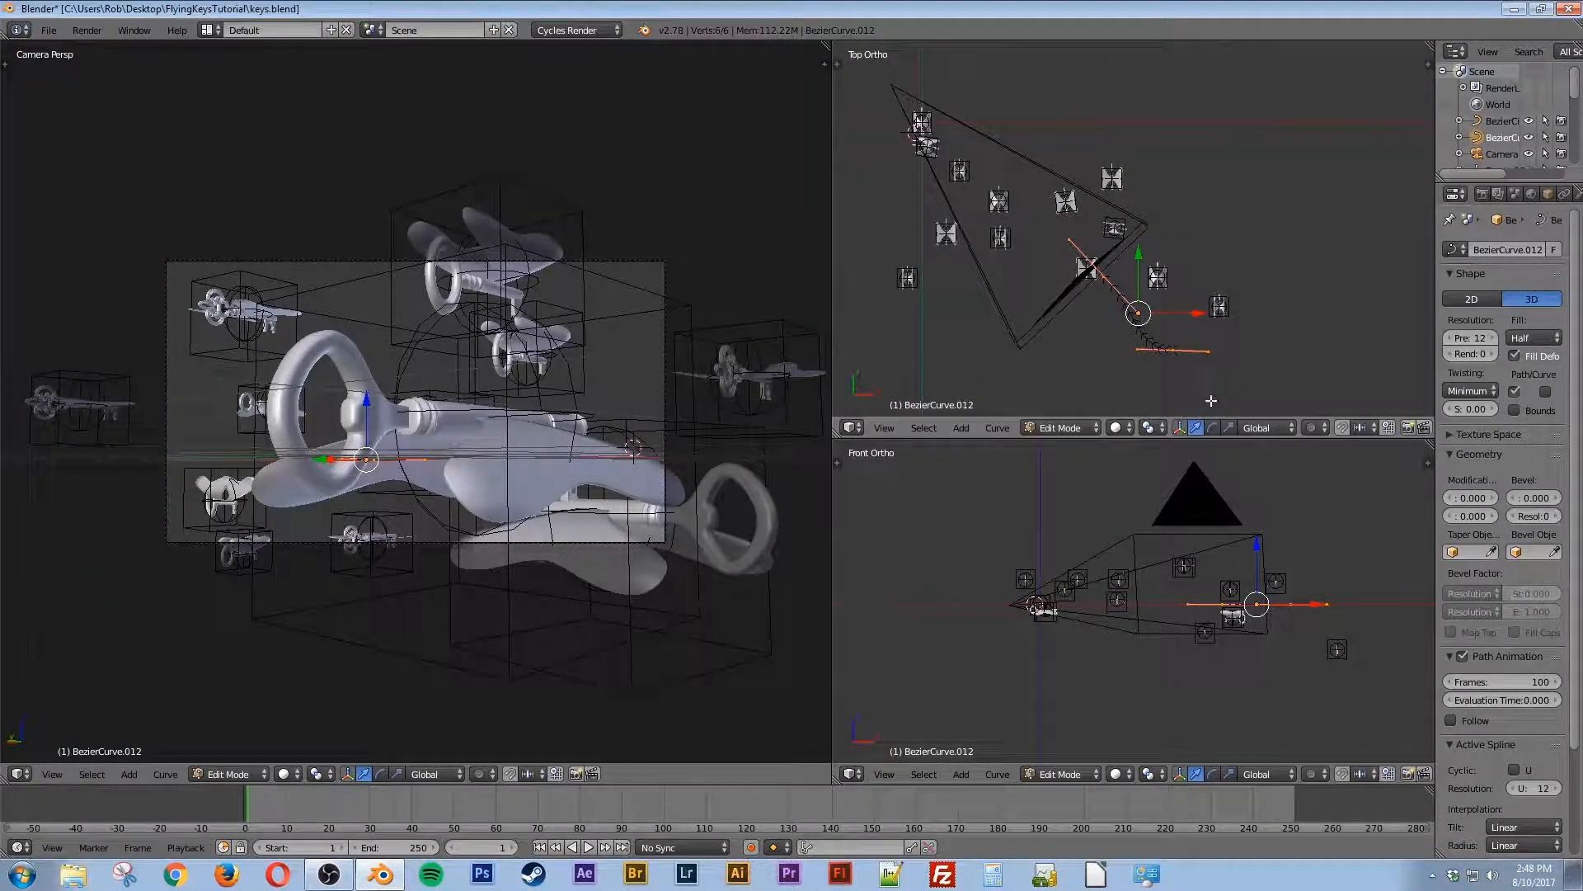
scroll(1144, 336, up, 2)
shift+middle_drag(1149, 347, 1036, 218)
scroll(1060, 288, up, 2)
scroll(1070, 307, down, 2)
right_click(1074, 277)
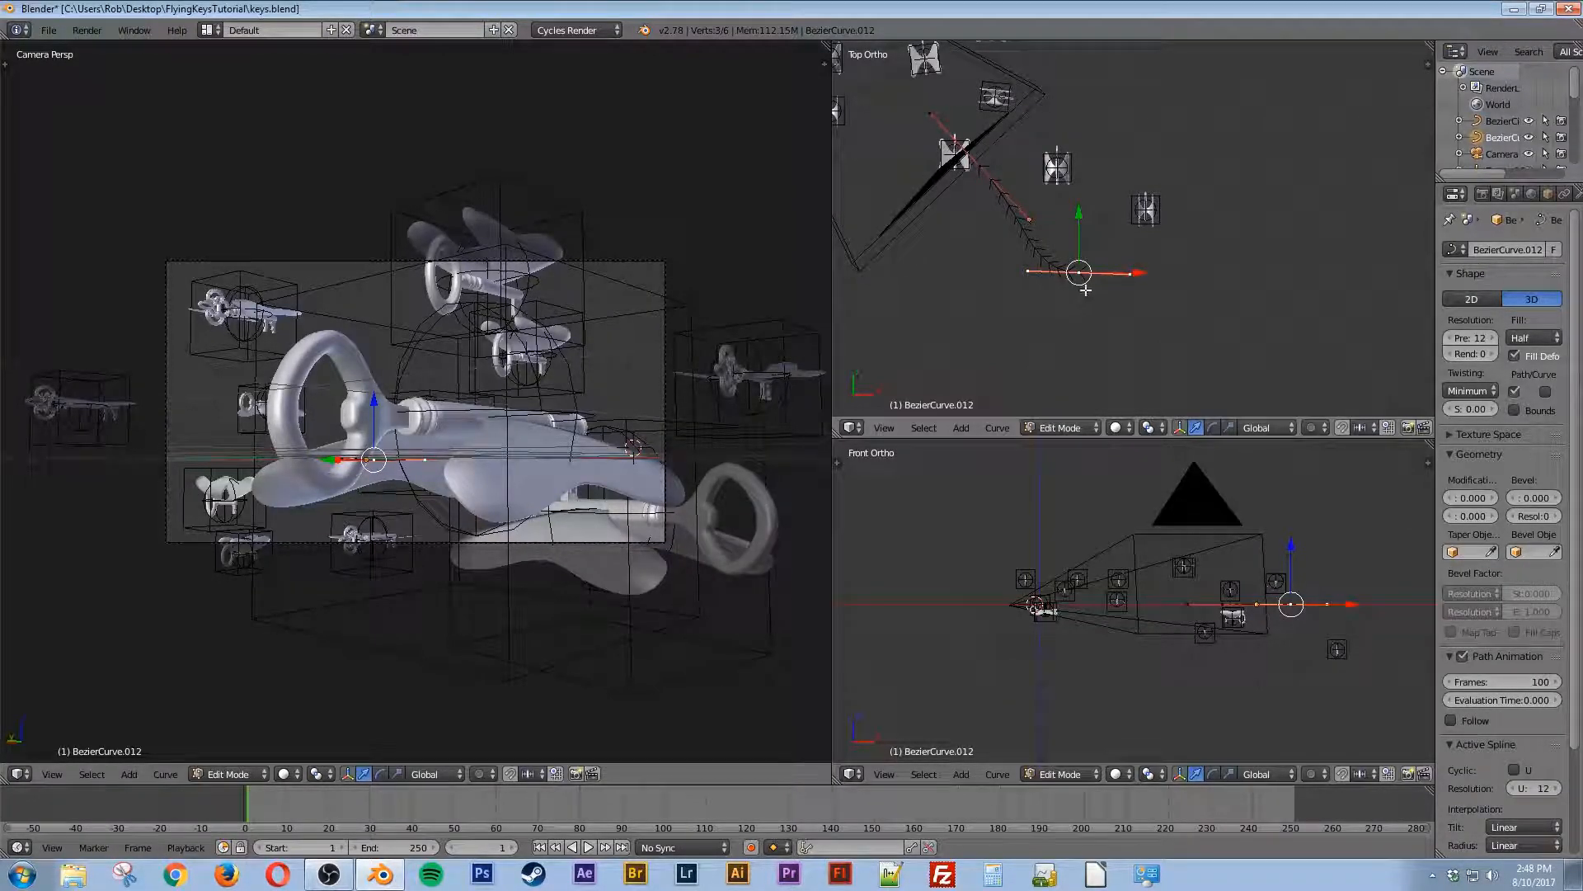
key(s)
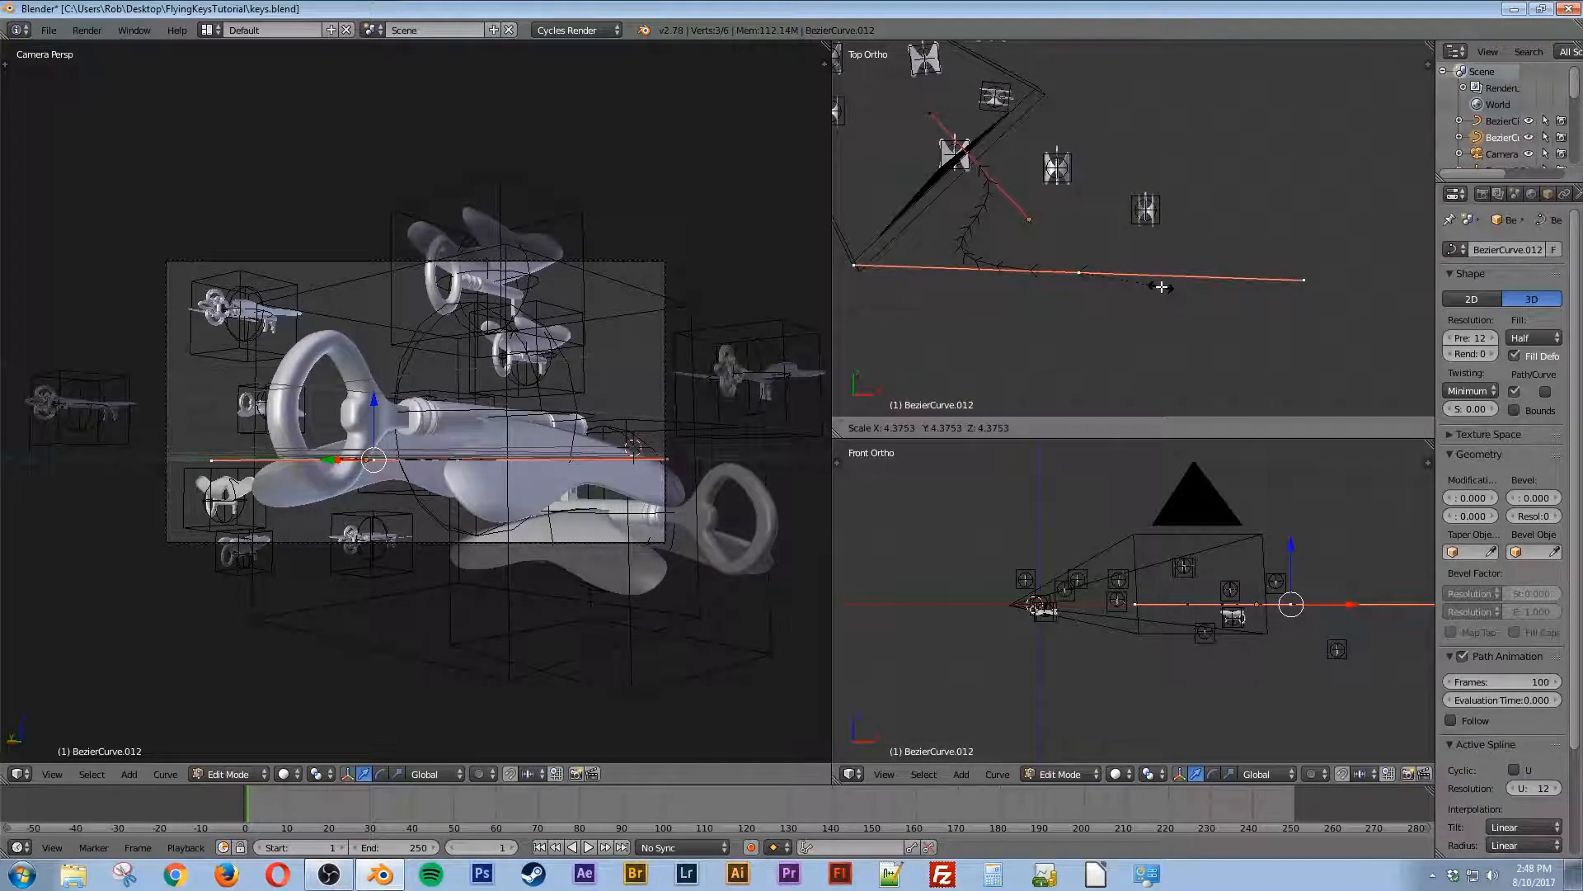
click(1161, 286)
Step: Raise the curve's control point nearest the camera along Z in front view and stretch its handles to about 3.9 times
right_click(979, 169)
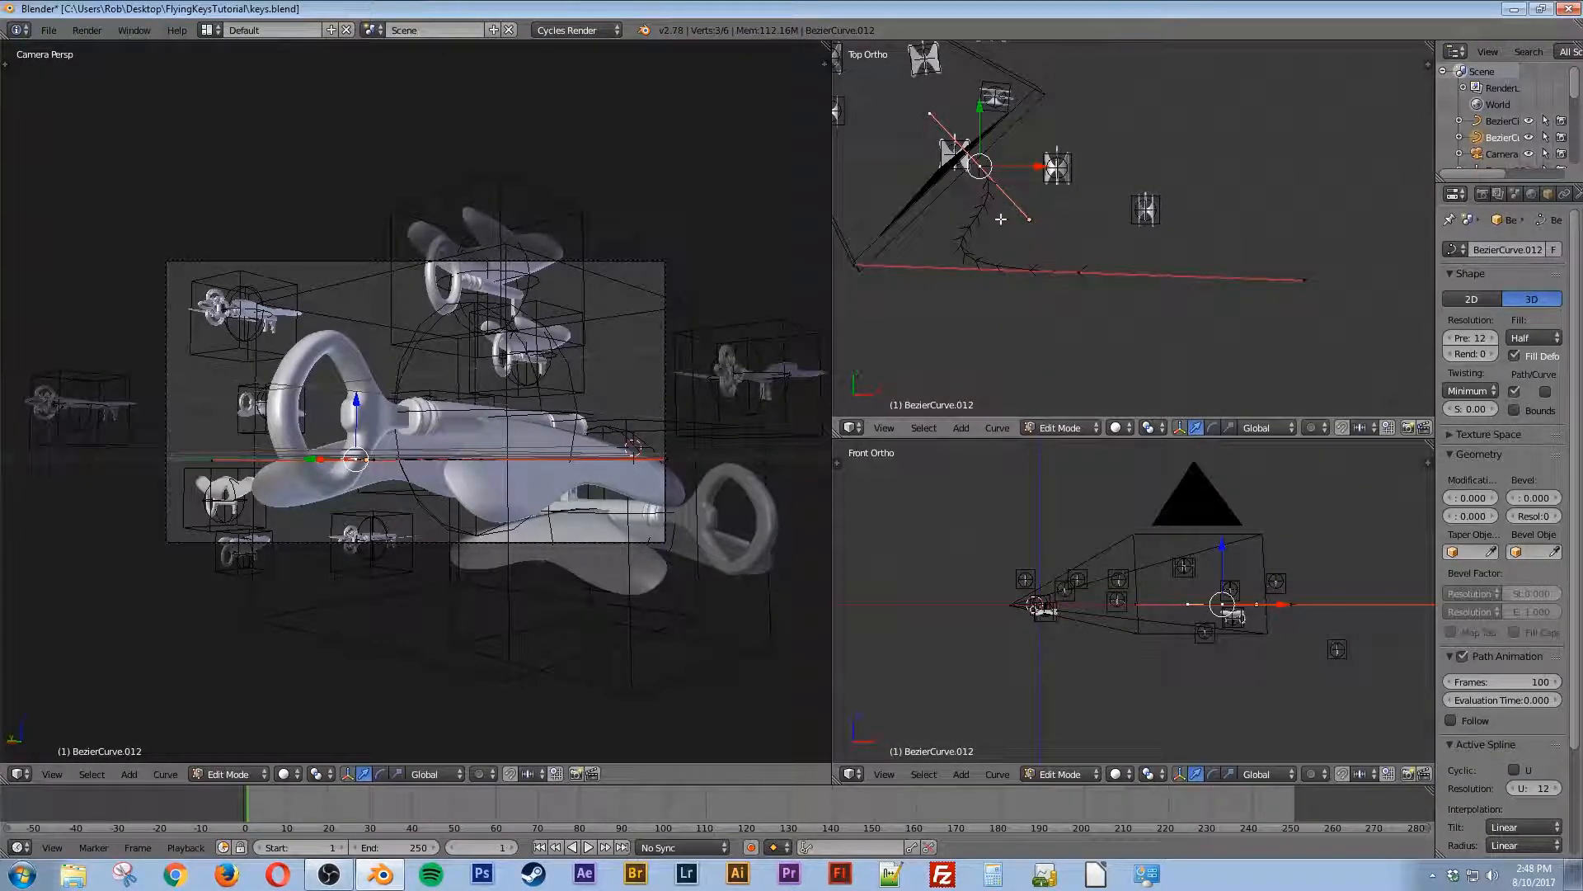
drag(1222, 581, 1222, 544)
scroll(1233, 549, up, 2)
shift+middle_drag(1232, 549, 1114, 559)
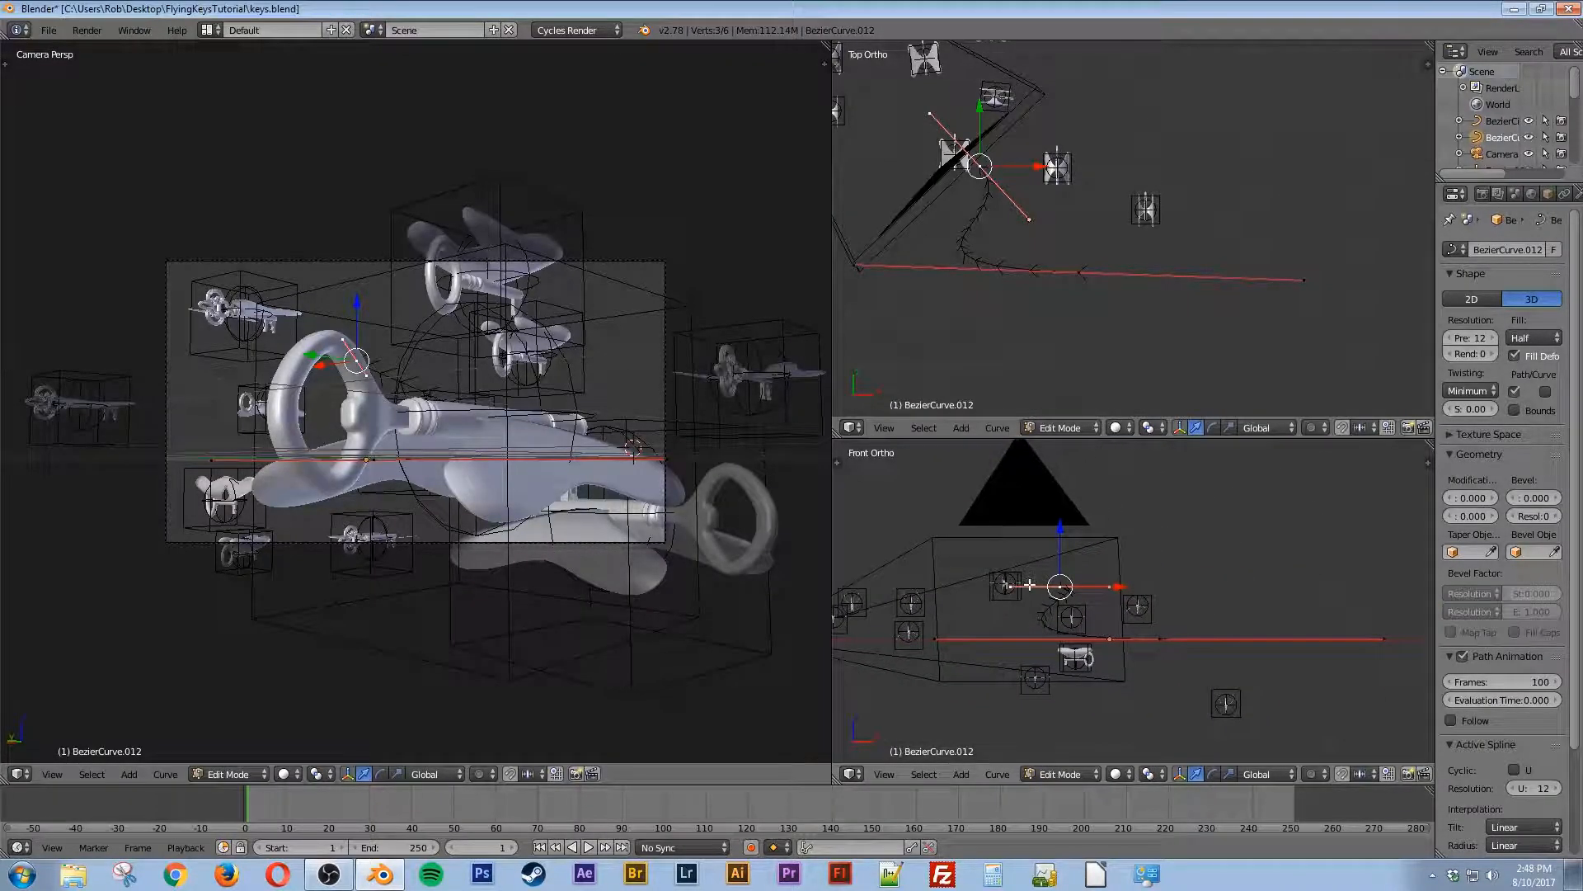
scroll(1102, 569, up, 1)
key(s)
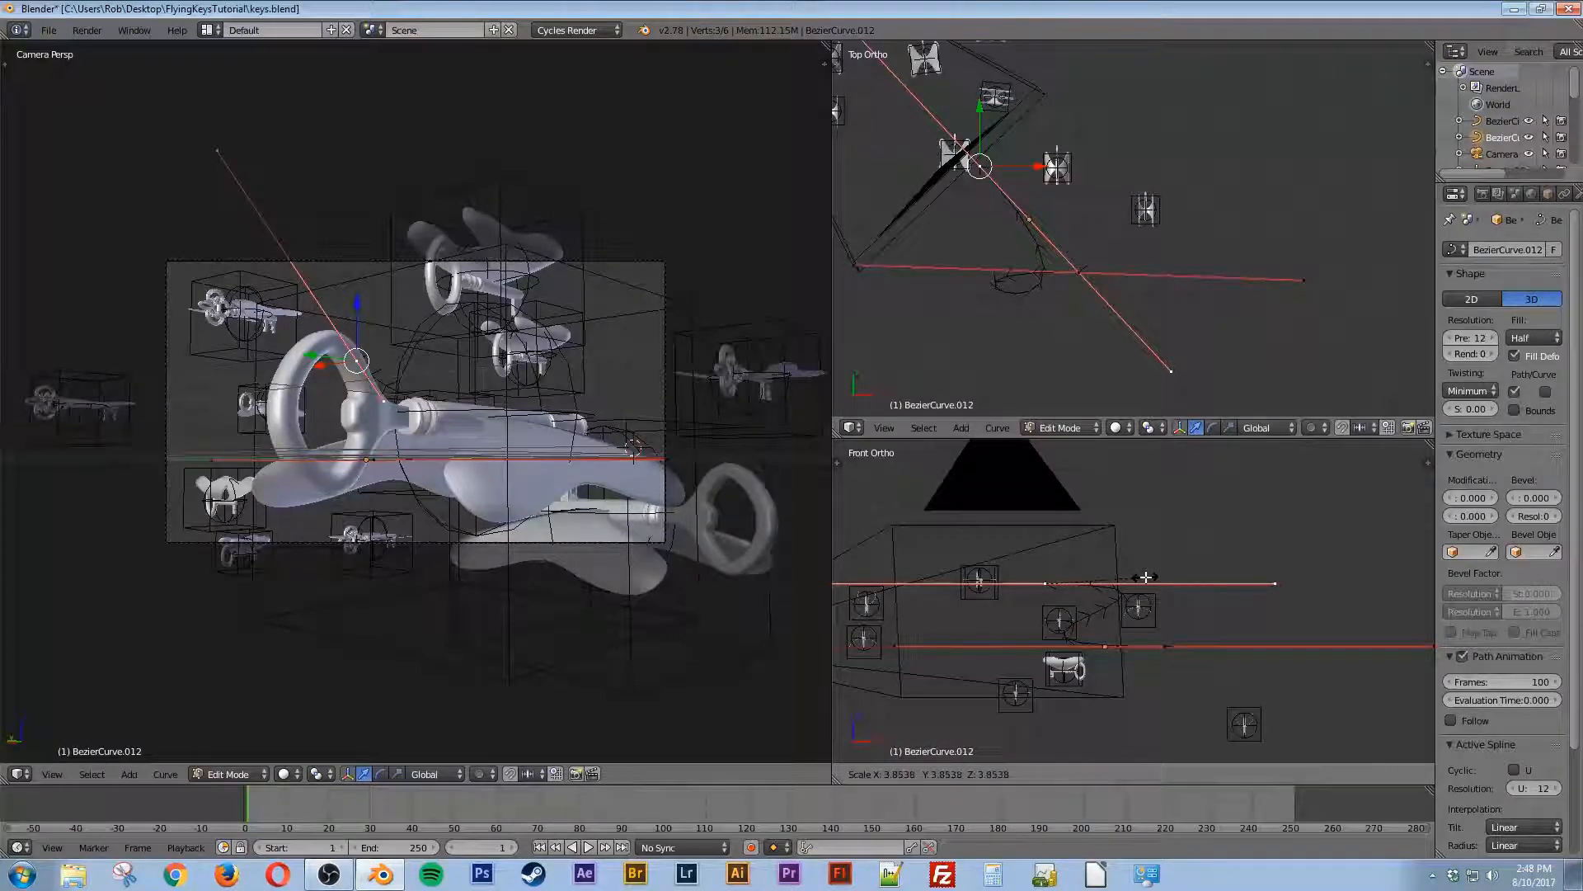
click(1149, 577)
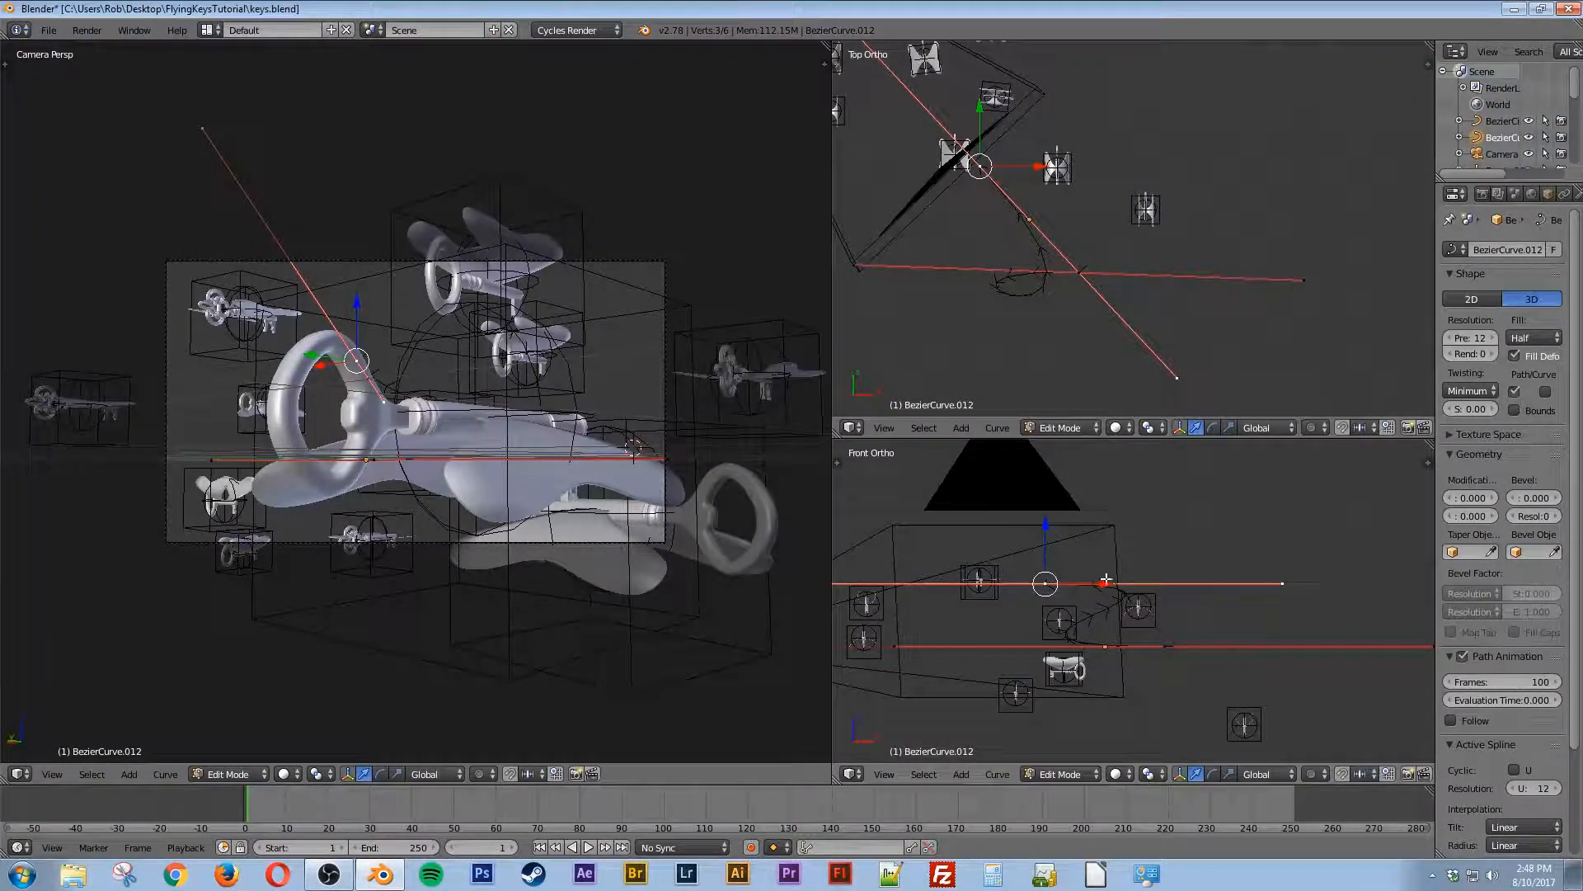
Step: Raise the same control point further along Z to near the camera cone's upper edge and slightly shorten its handles
drag(1045, 561, 1046, 531)
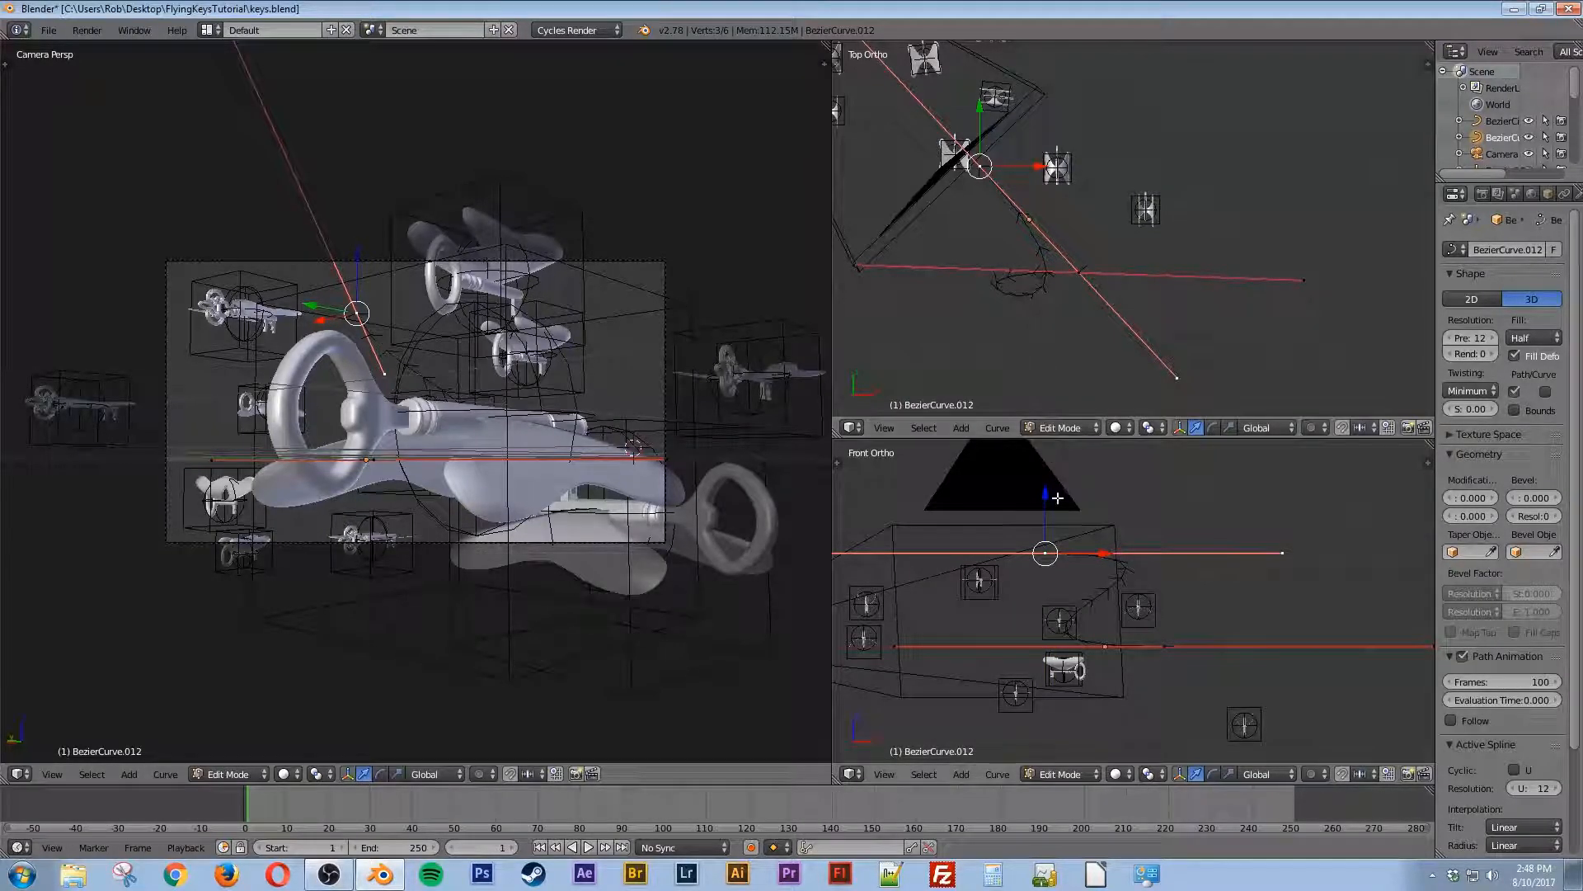
key(s)
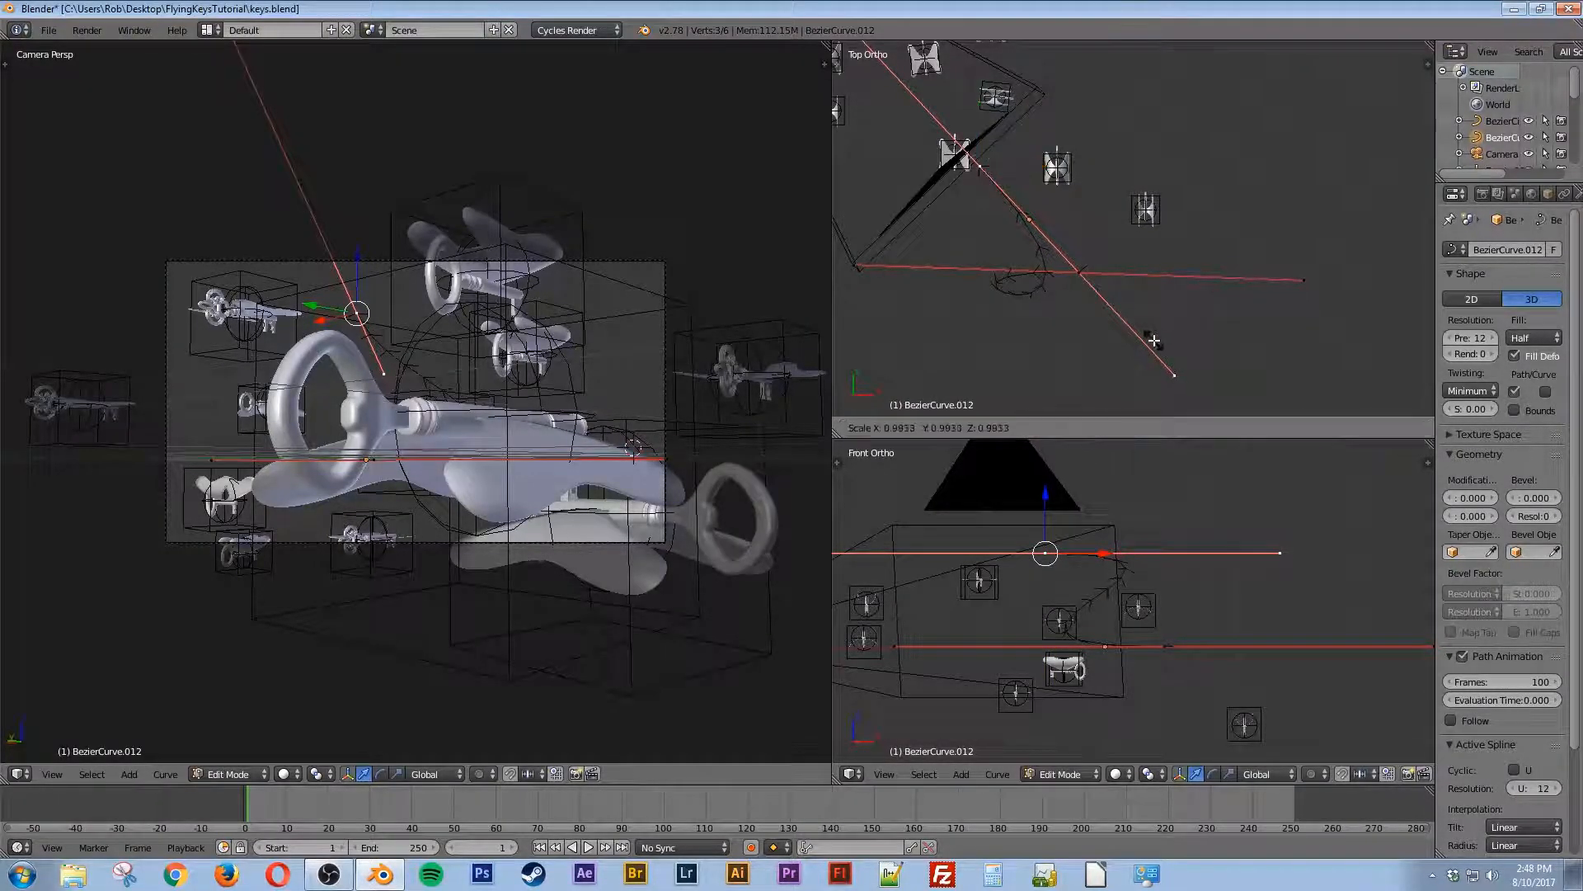
click(1138, 330)
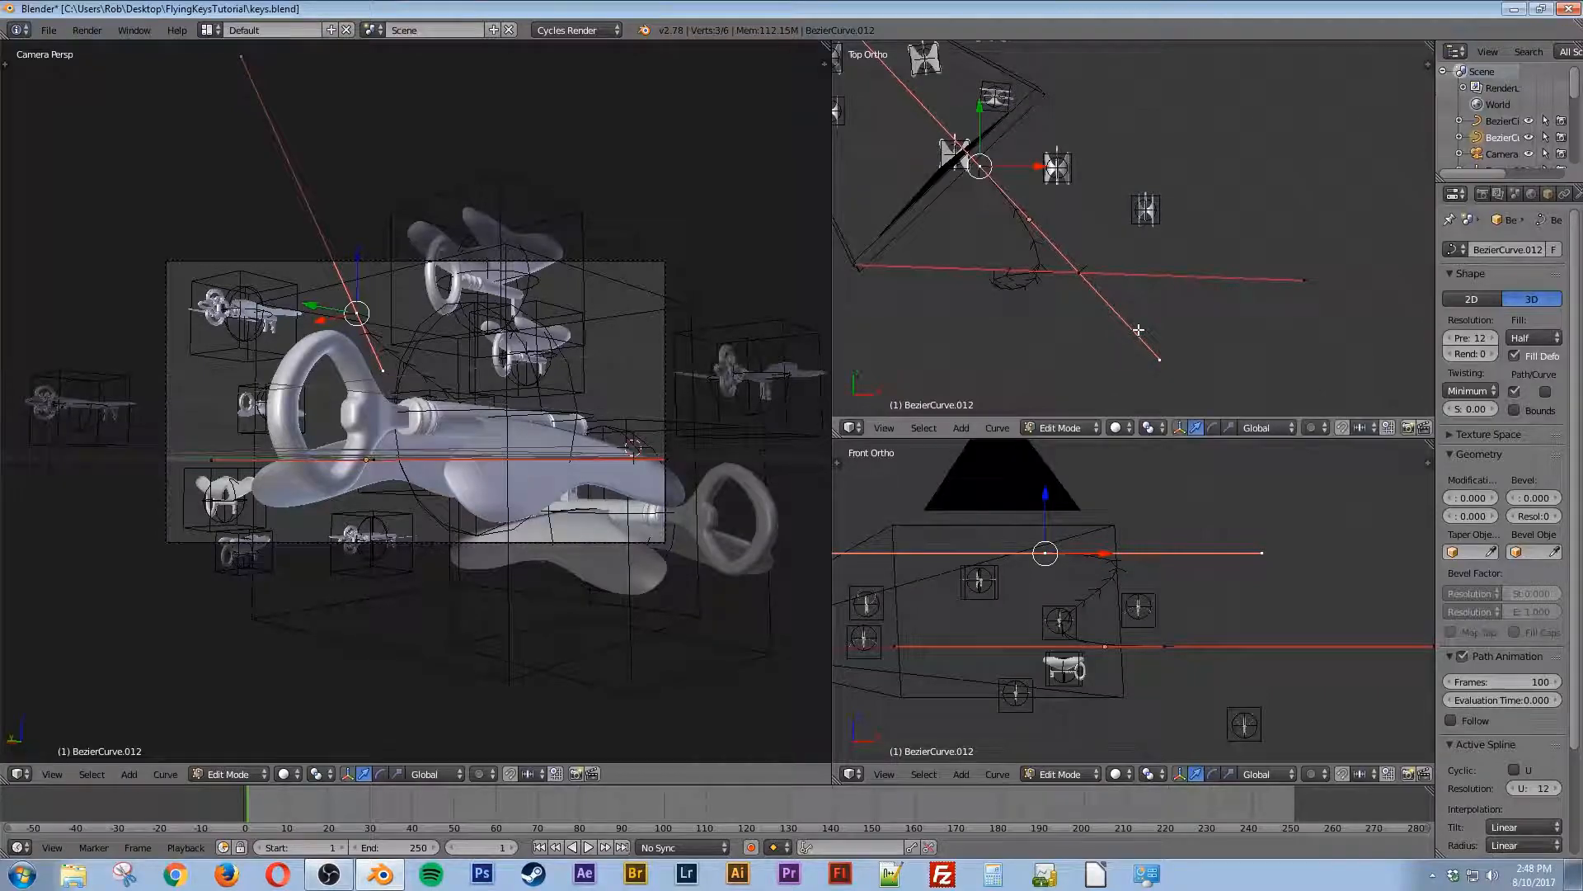
Step: Select the curve's low far end point and move it farther away from the camera cone in top view
middle_drag(1138, 330, 1112, 246)
right_click(1109, 241)
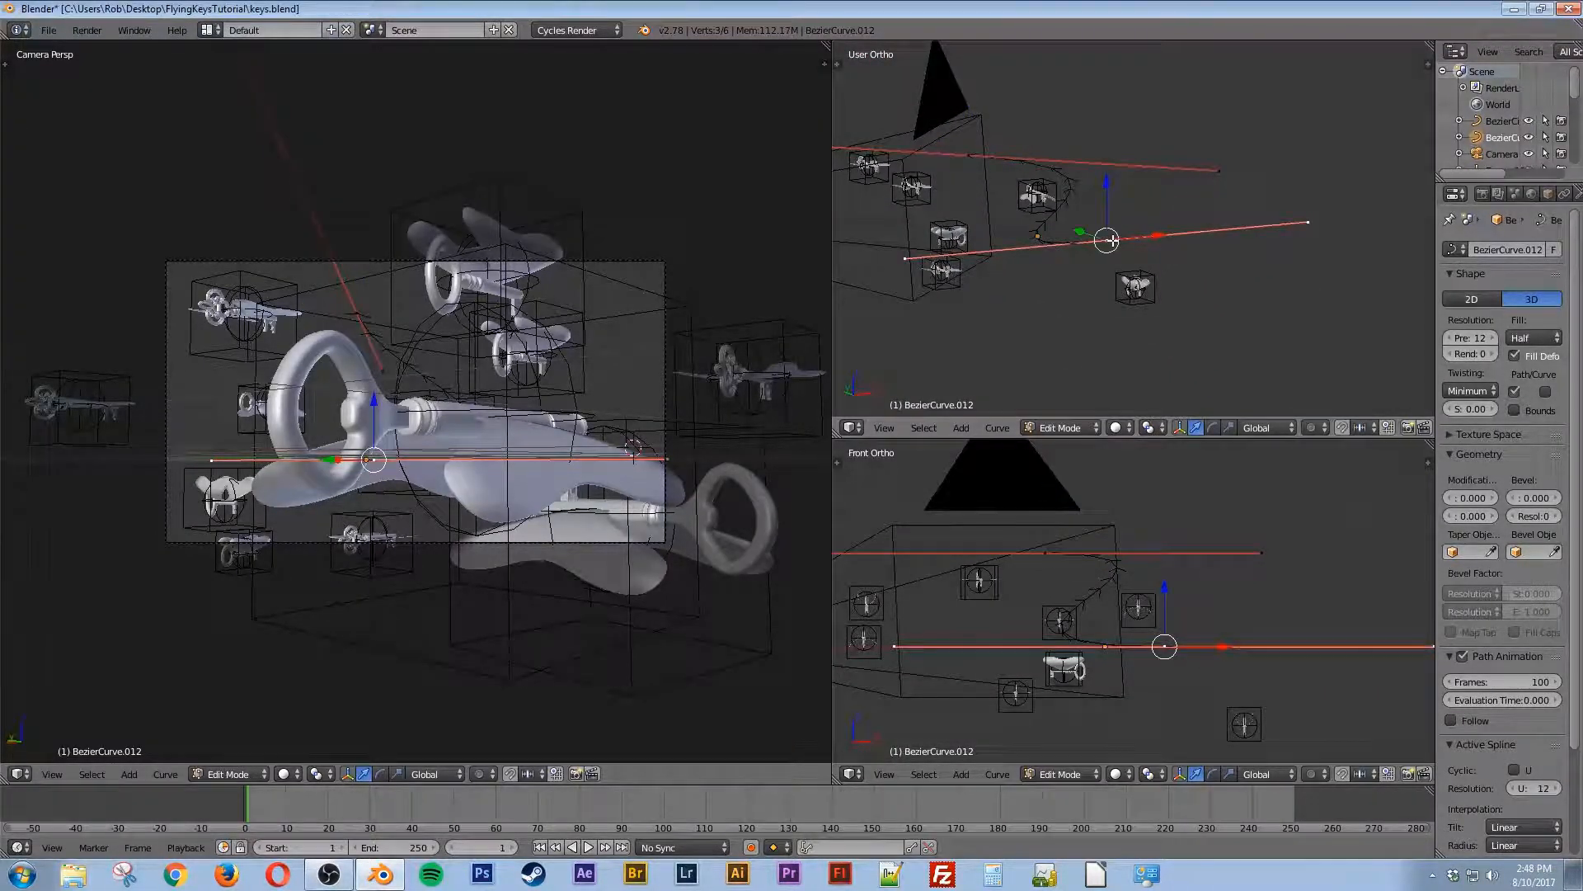
key(KP_7)
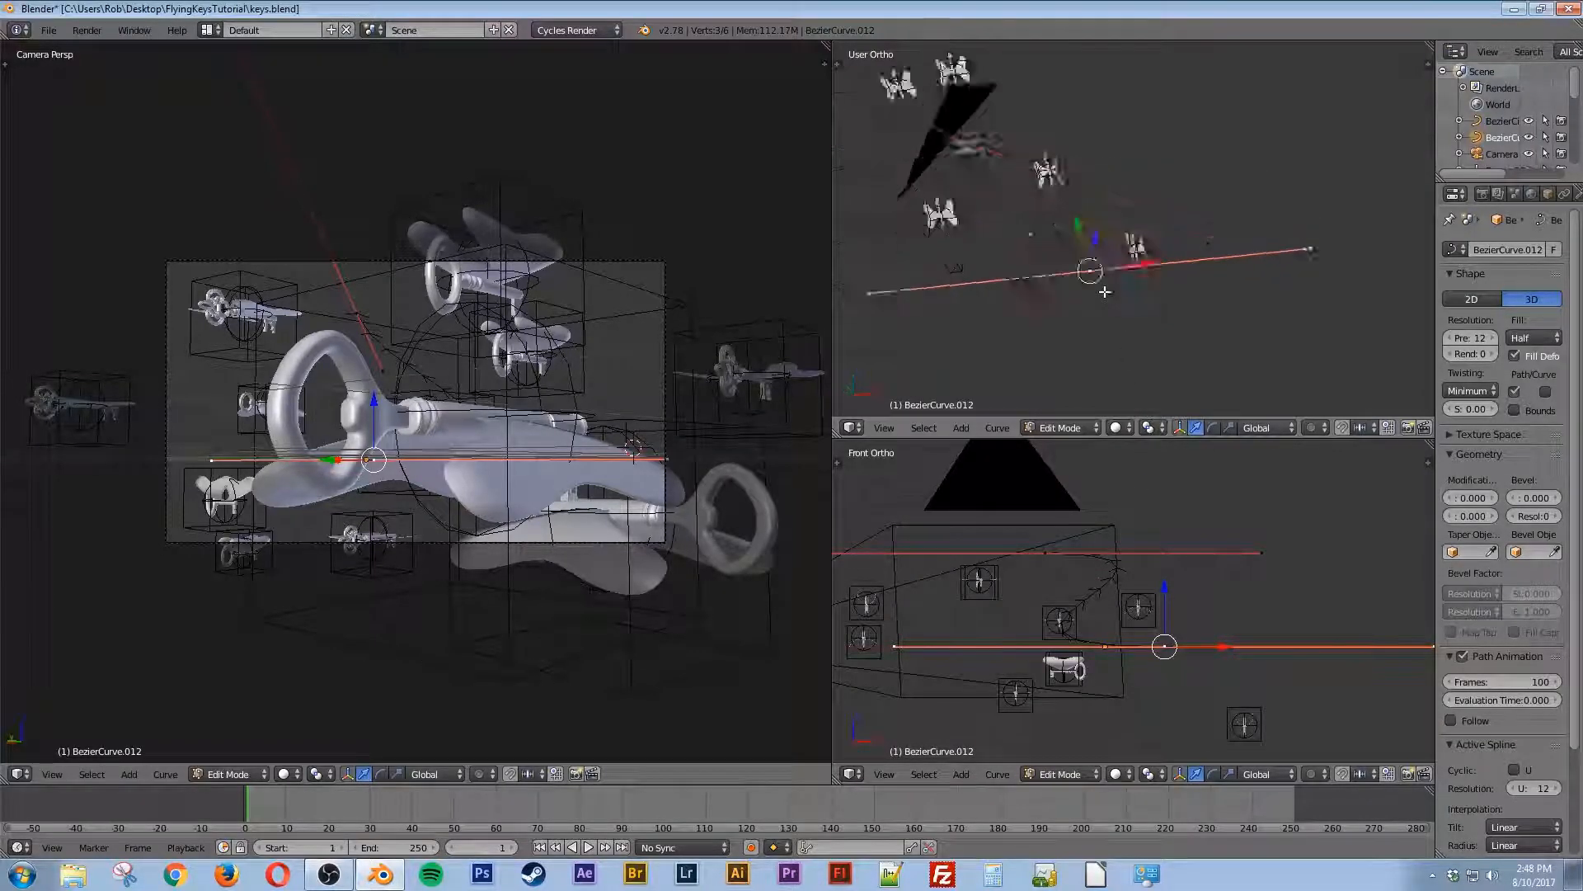
key(g)
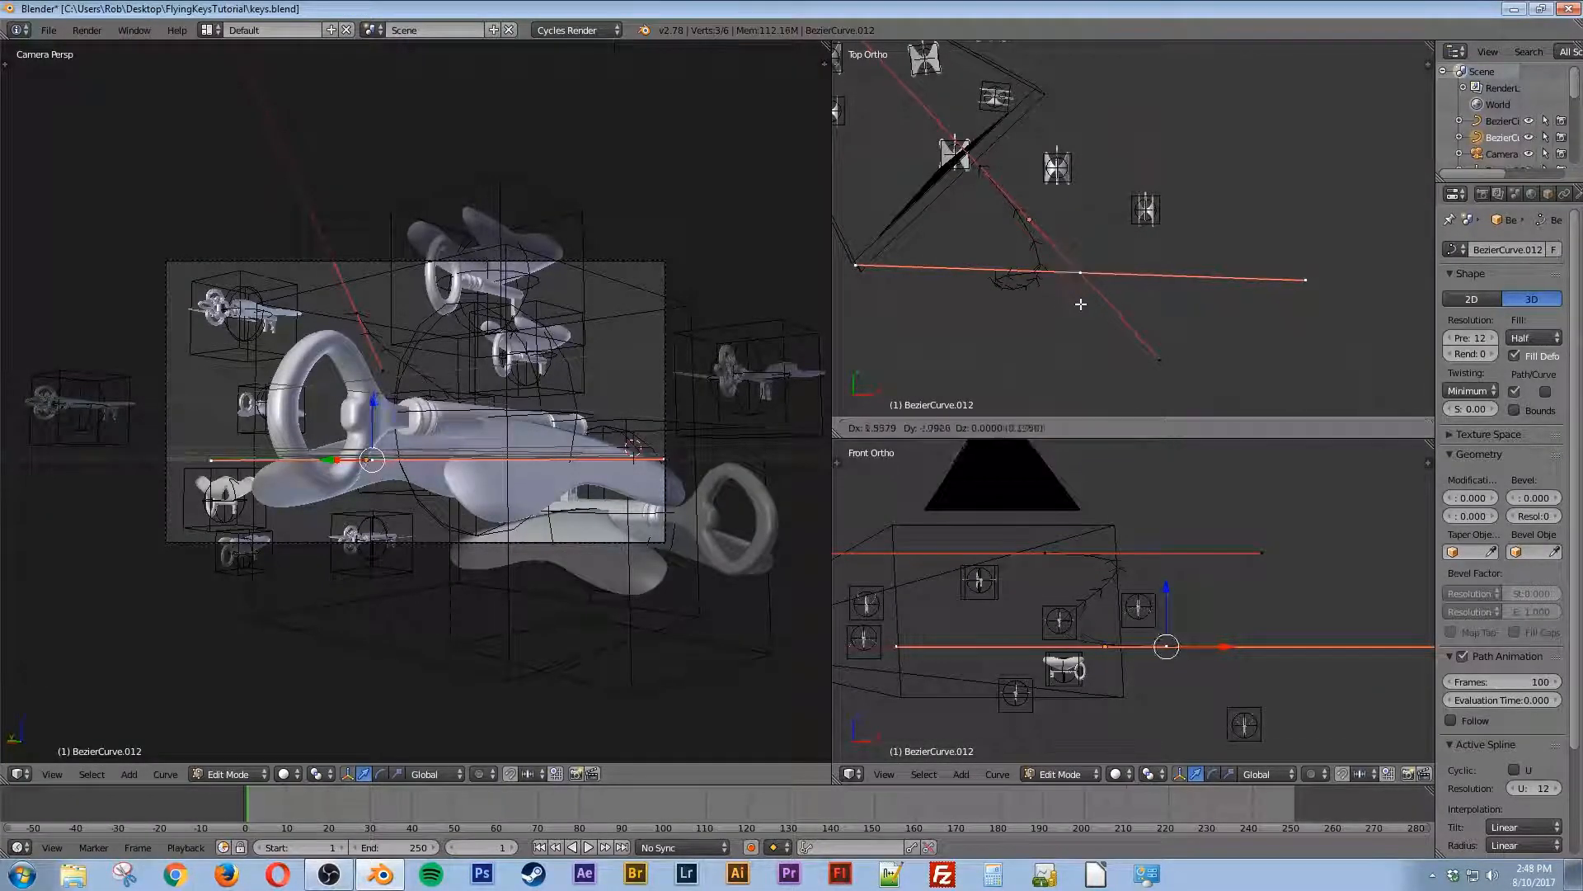
click(1185, 406)
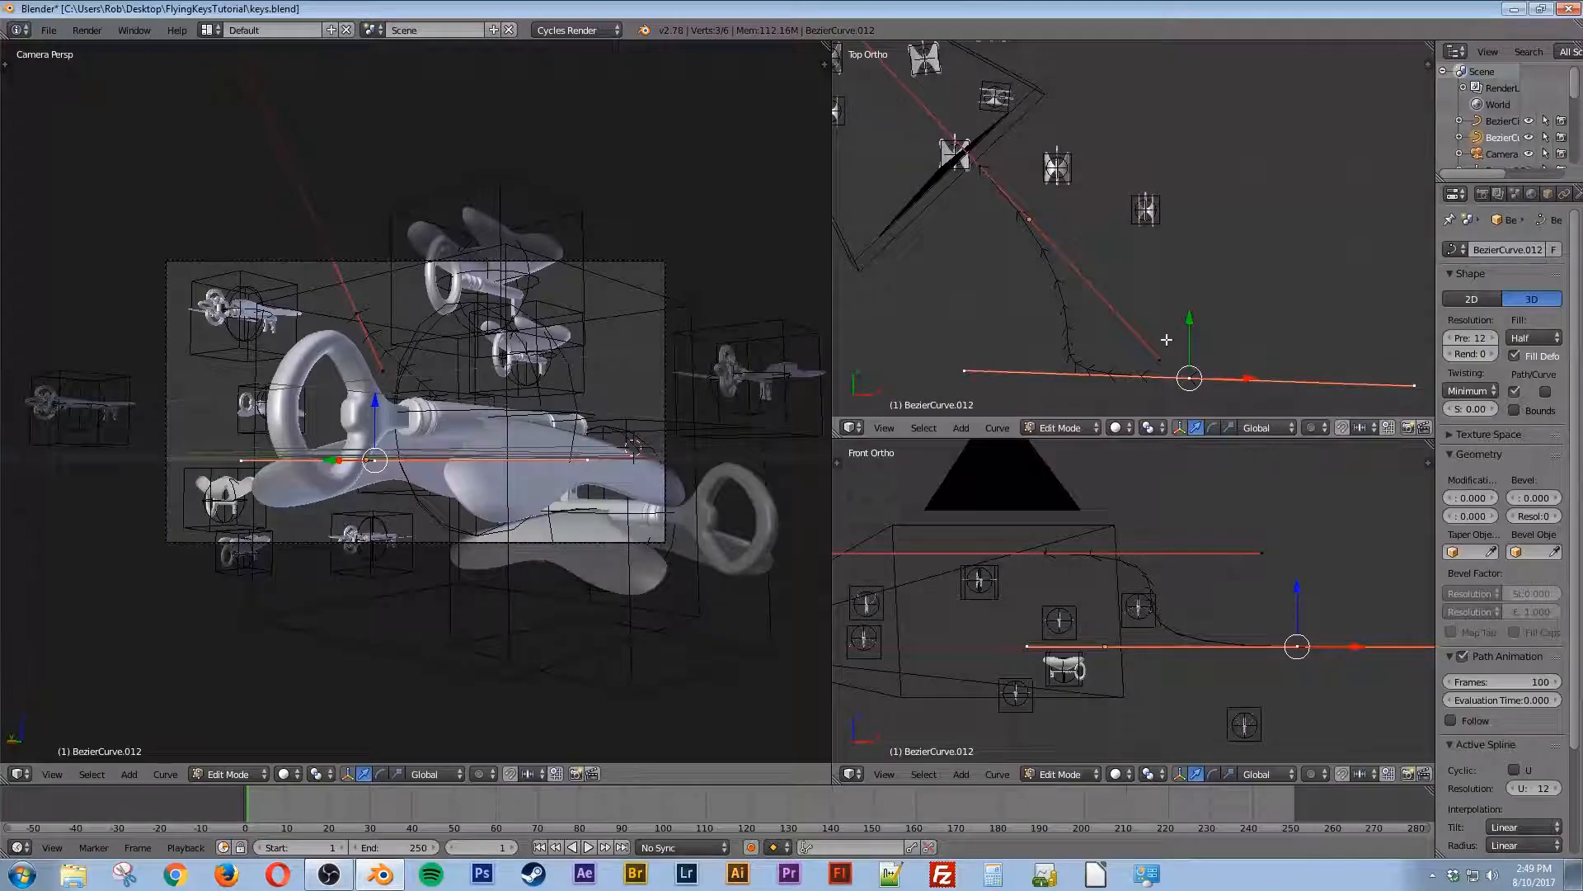
key(KP_Decimal)
key(g)
click(1141, 289)
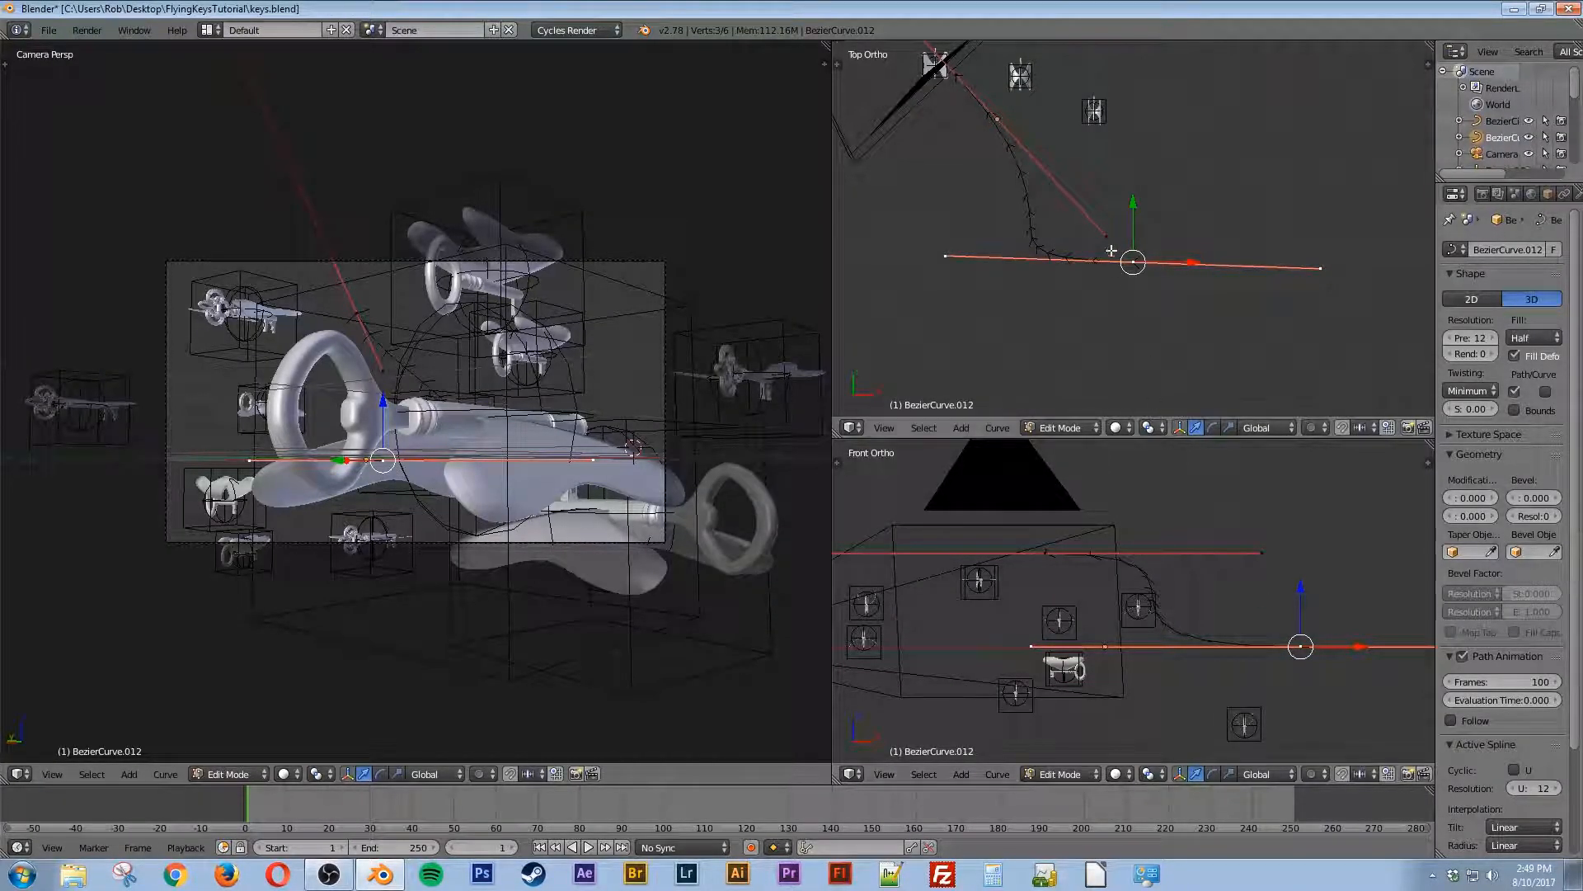
Step: Extend the curve from its raised point with a new control point, about 12.5 units along Y and 7 units lower in right view
shift+middle_drag(1088, 252, 1114, 322)
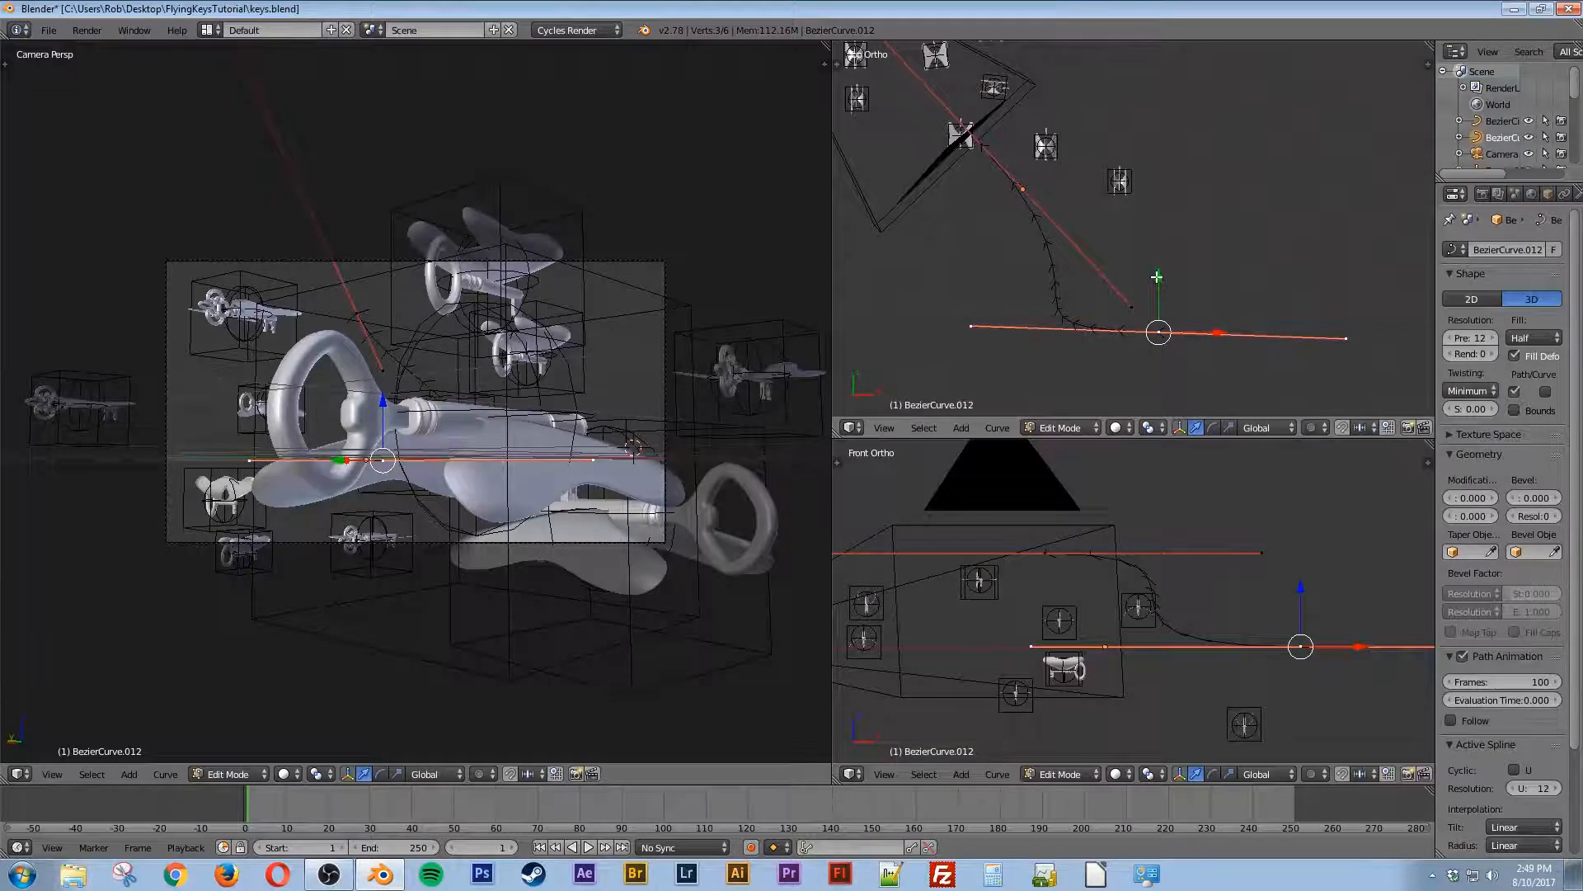
right_click(1047, 553)
key(KP_3)
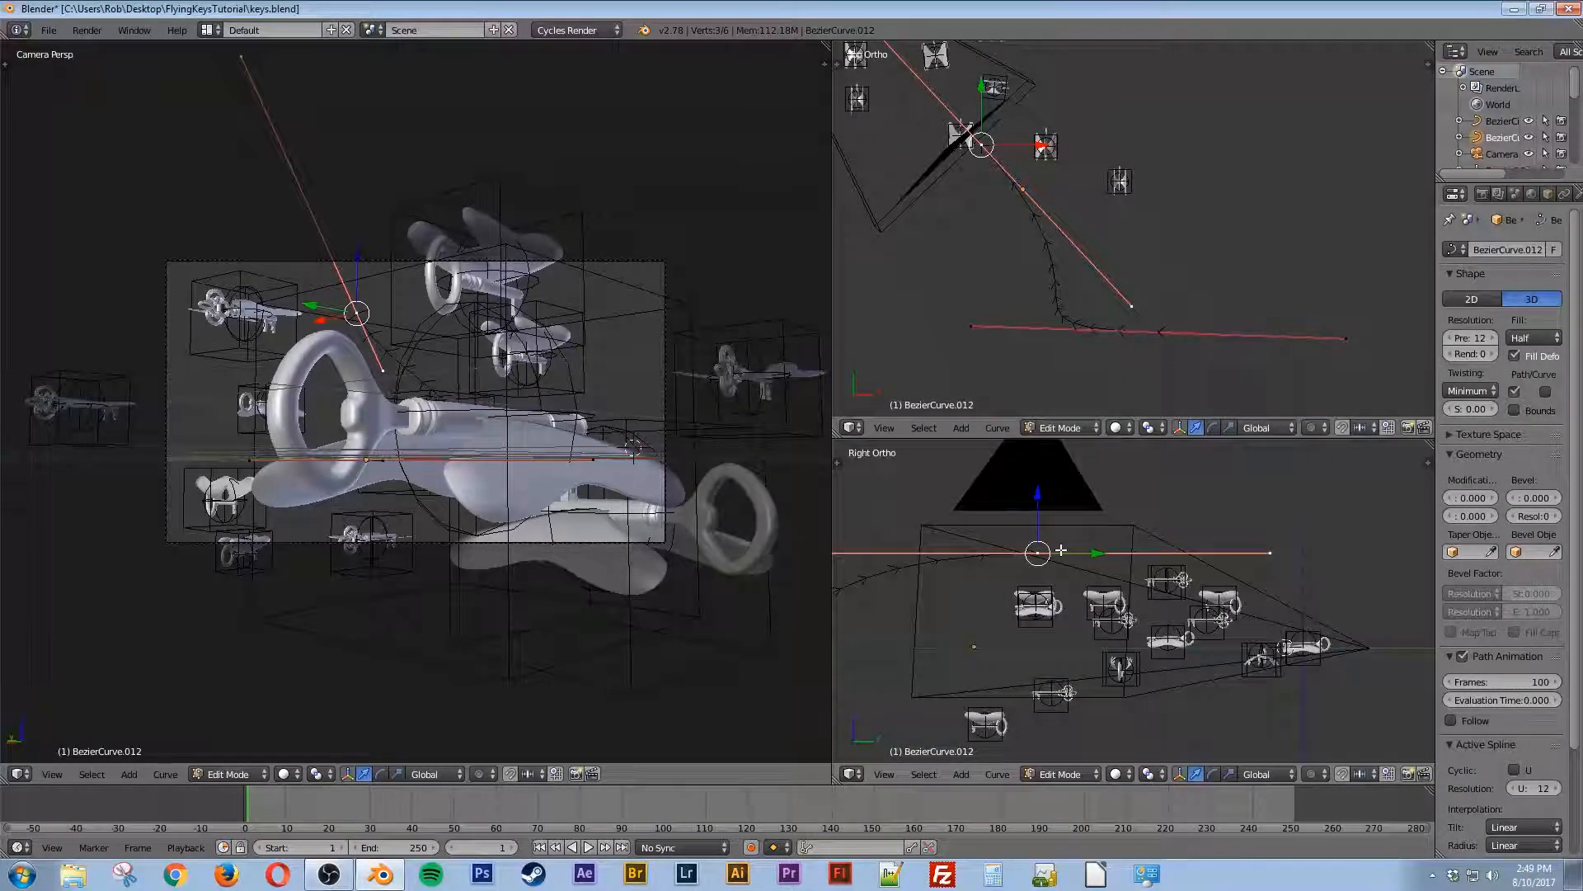
scroll(1060, 550, down, 2)
scroll(1054, 585, up, 1)
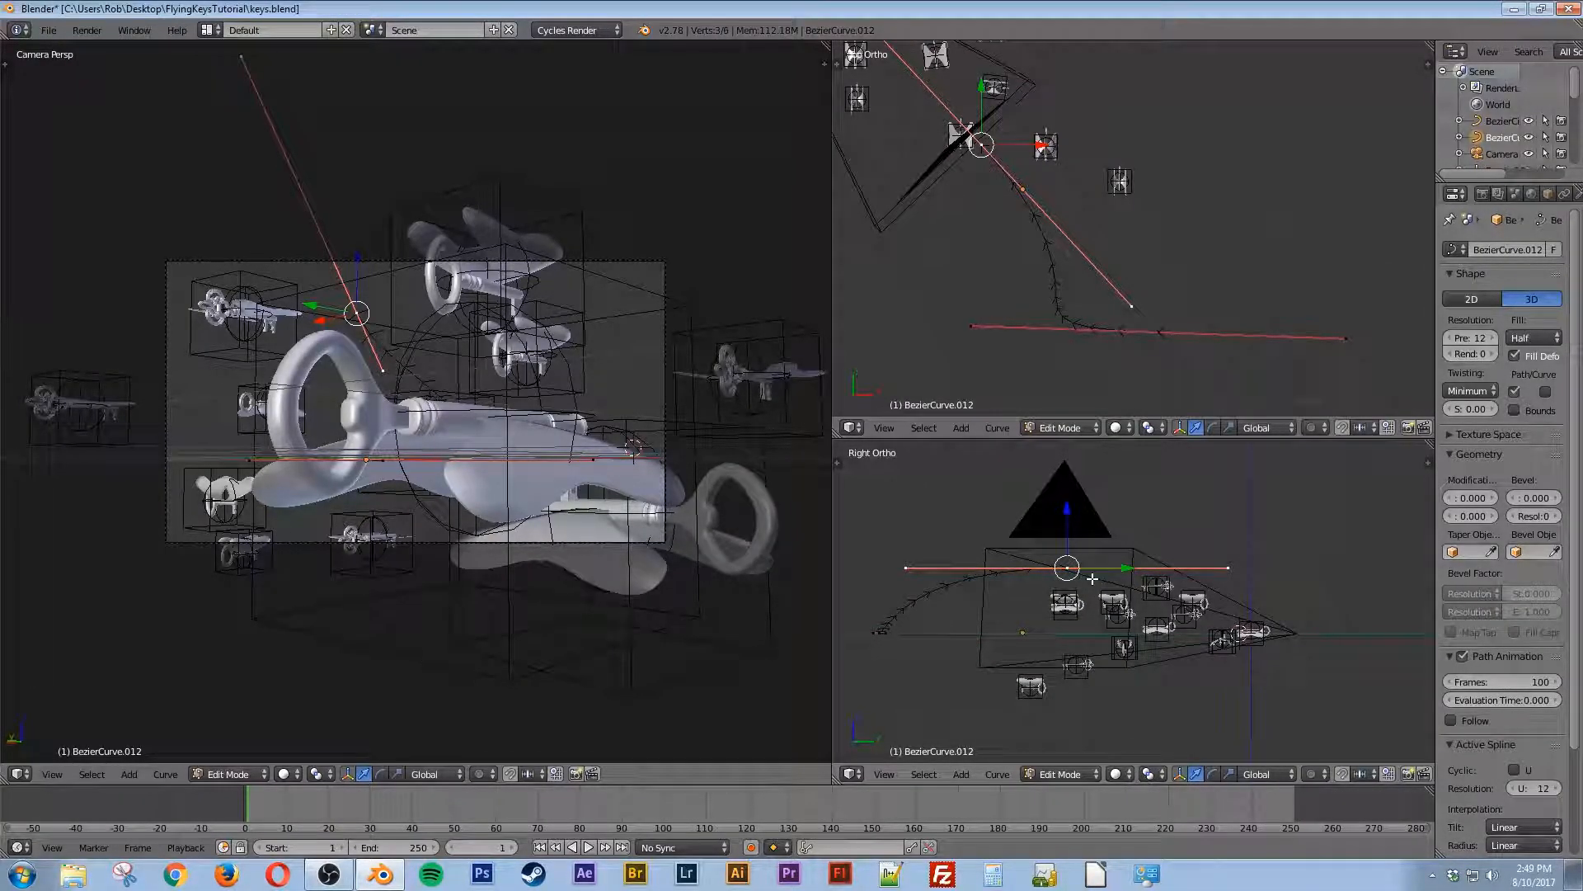
key(shift+d)
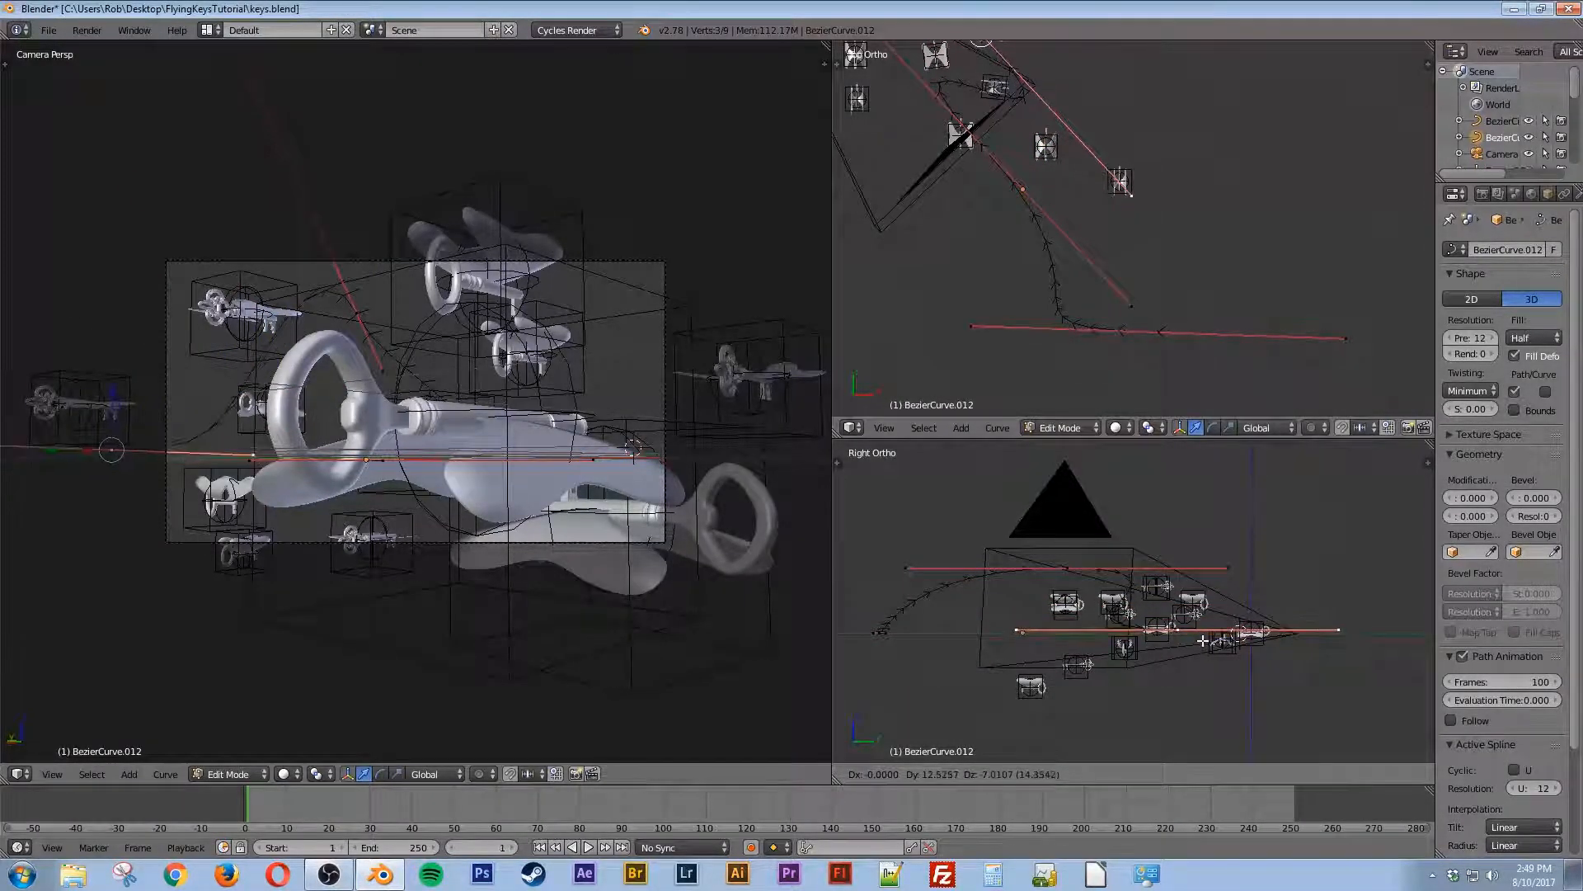
click(1204, 641)
Step: Rotate the raised middle control point's handles in right view so they slope slightly down toward the camera cone's tip
right_click(1061, 567)
key(r)
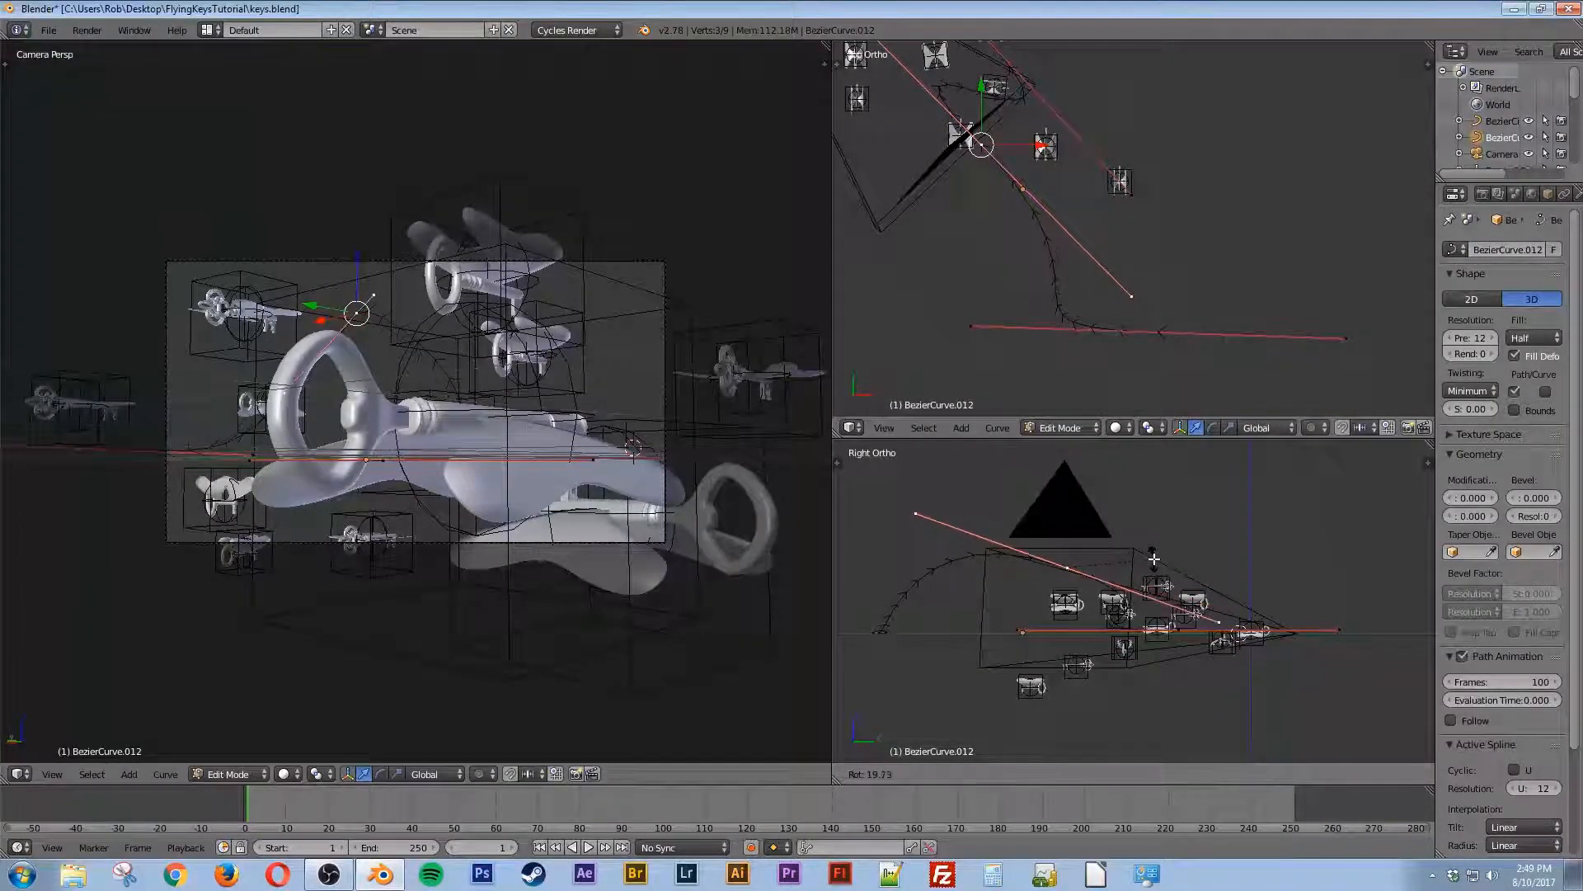
click(1151, 535)
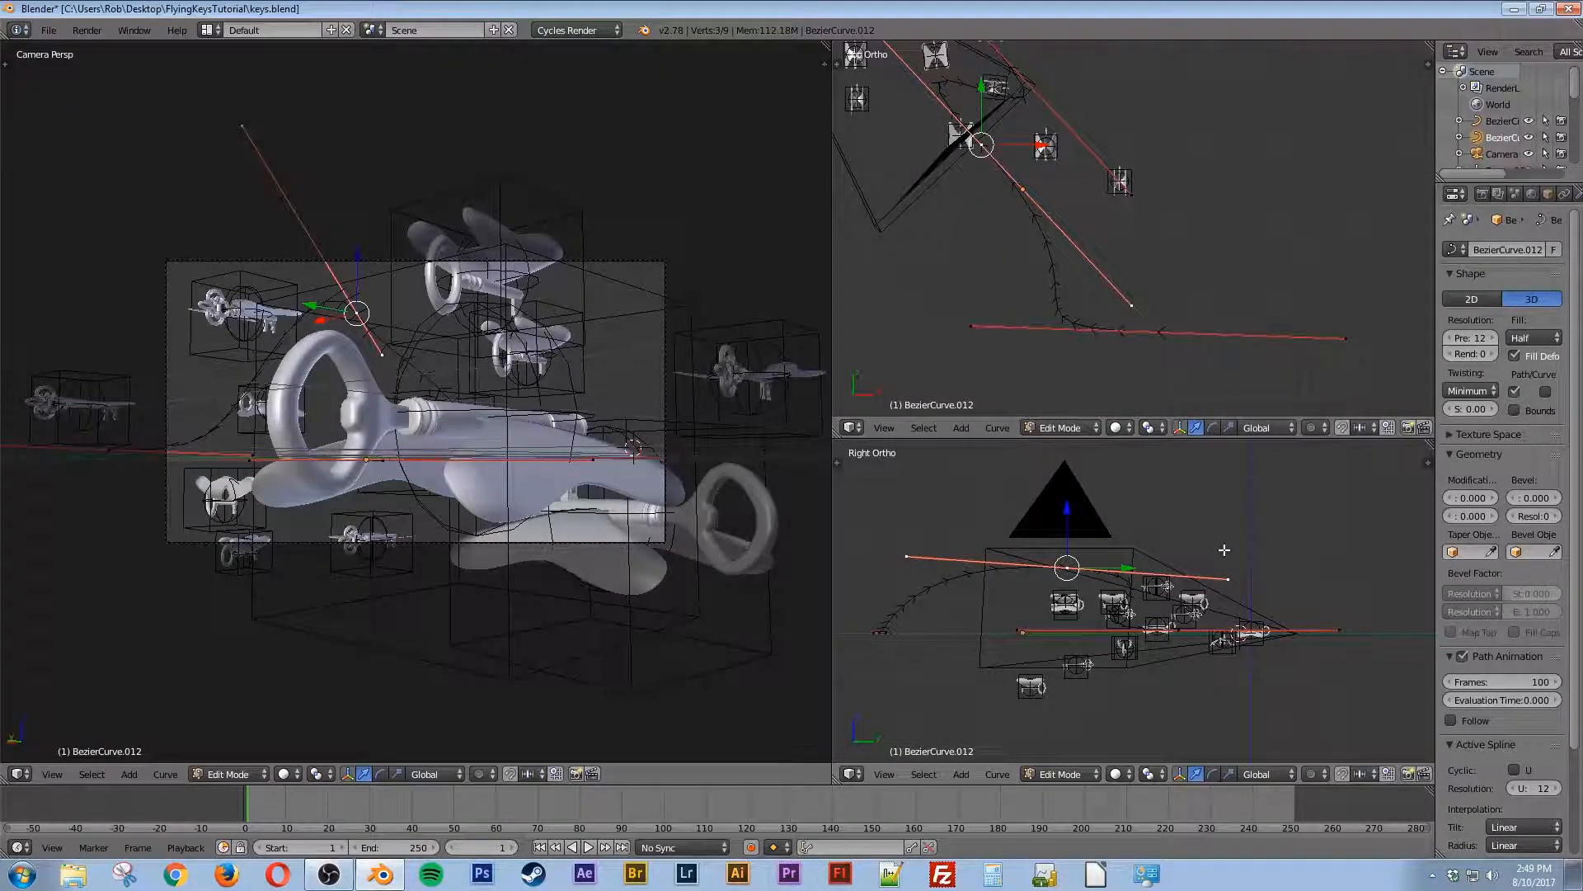
Step: Scale the raised middle control point's handles to about 0.76, and shorten the handles of the low end point inside the camera cone in right view
key(s)
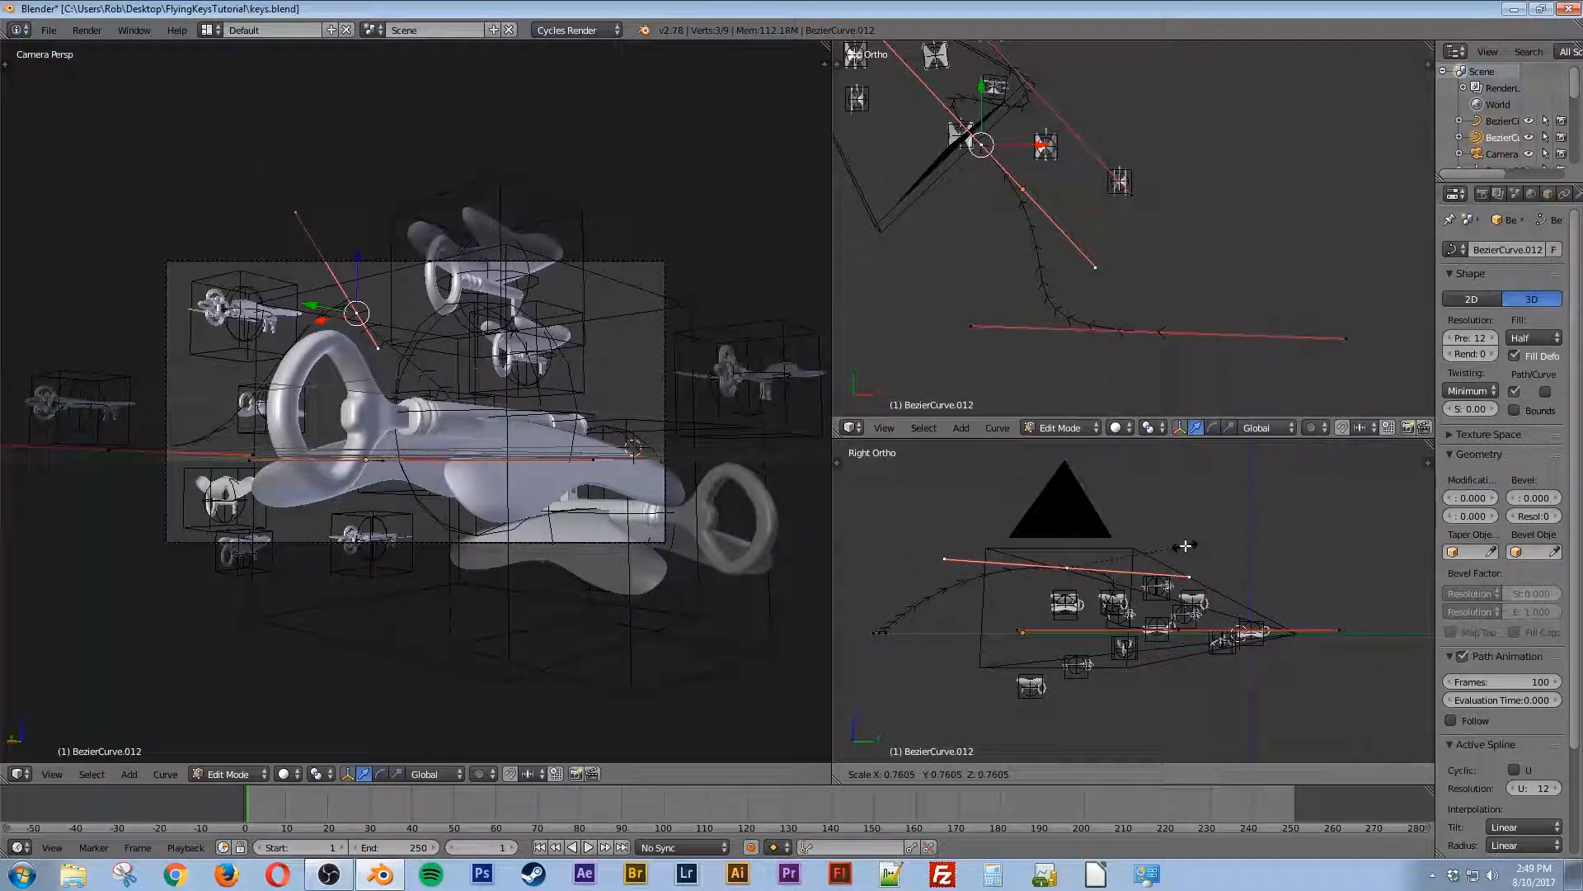
click(1185, 546)
right_click(1178, 630)
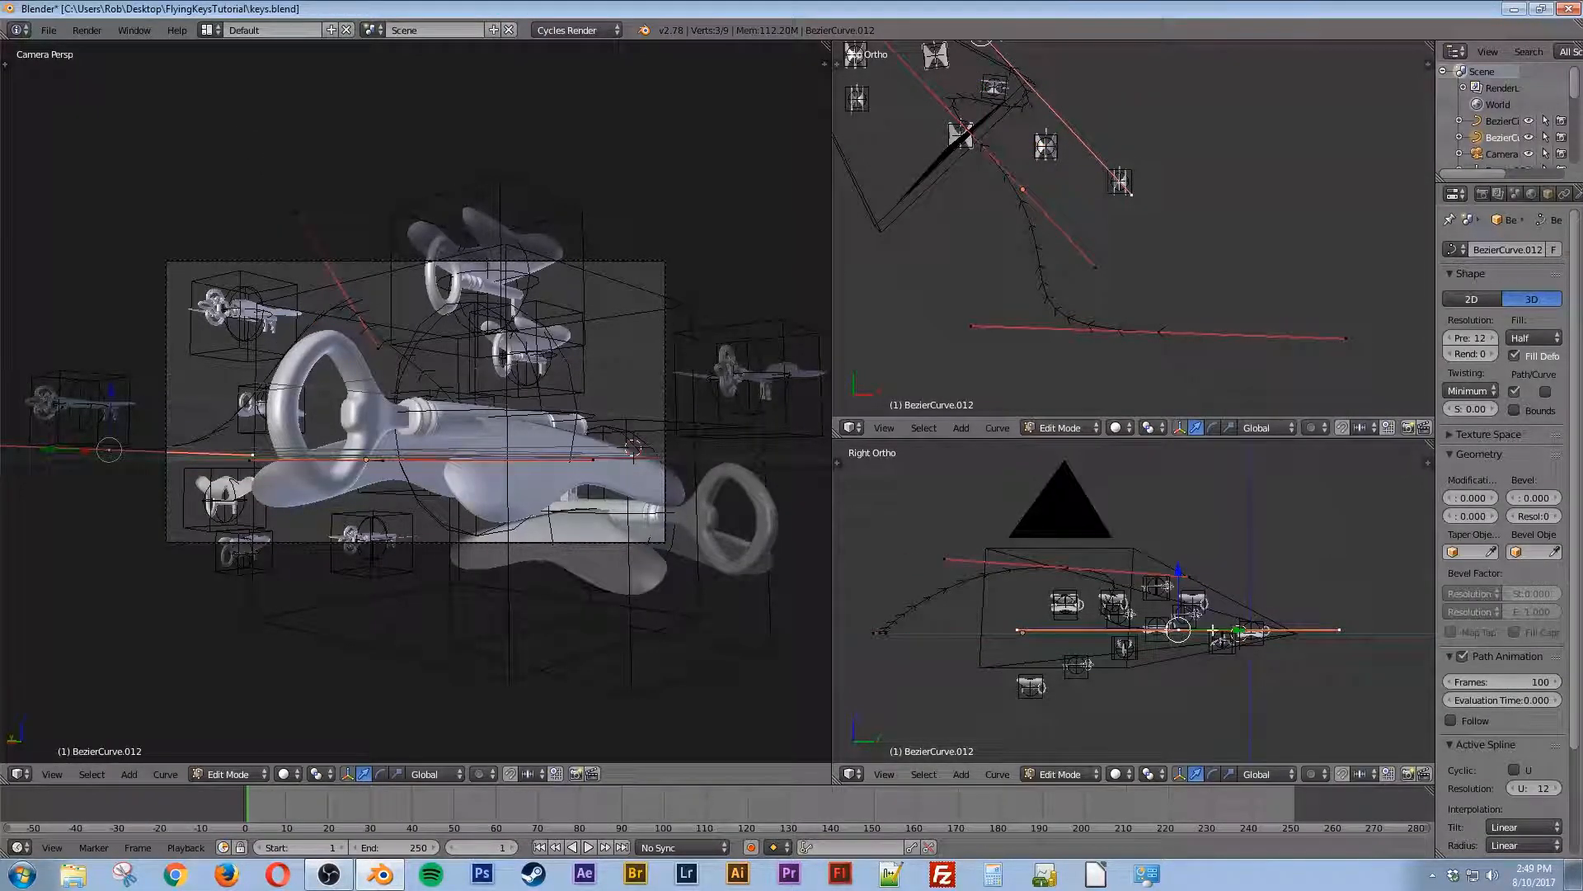
key(s)
click(1218, 616)
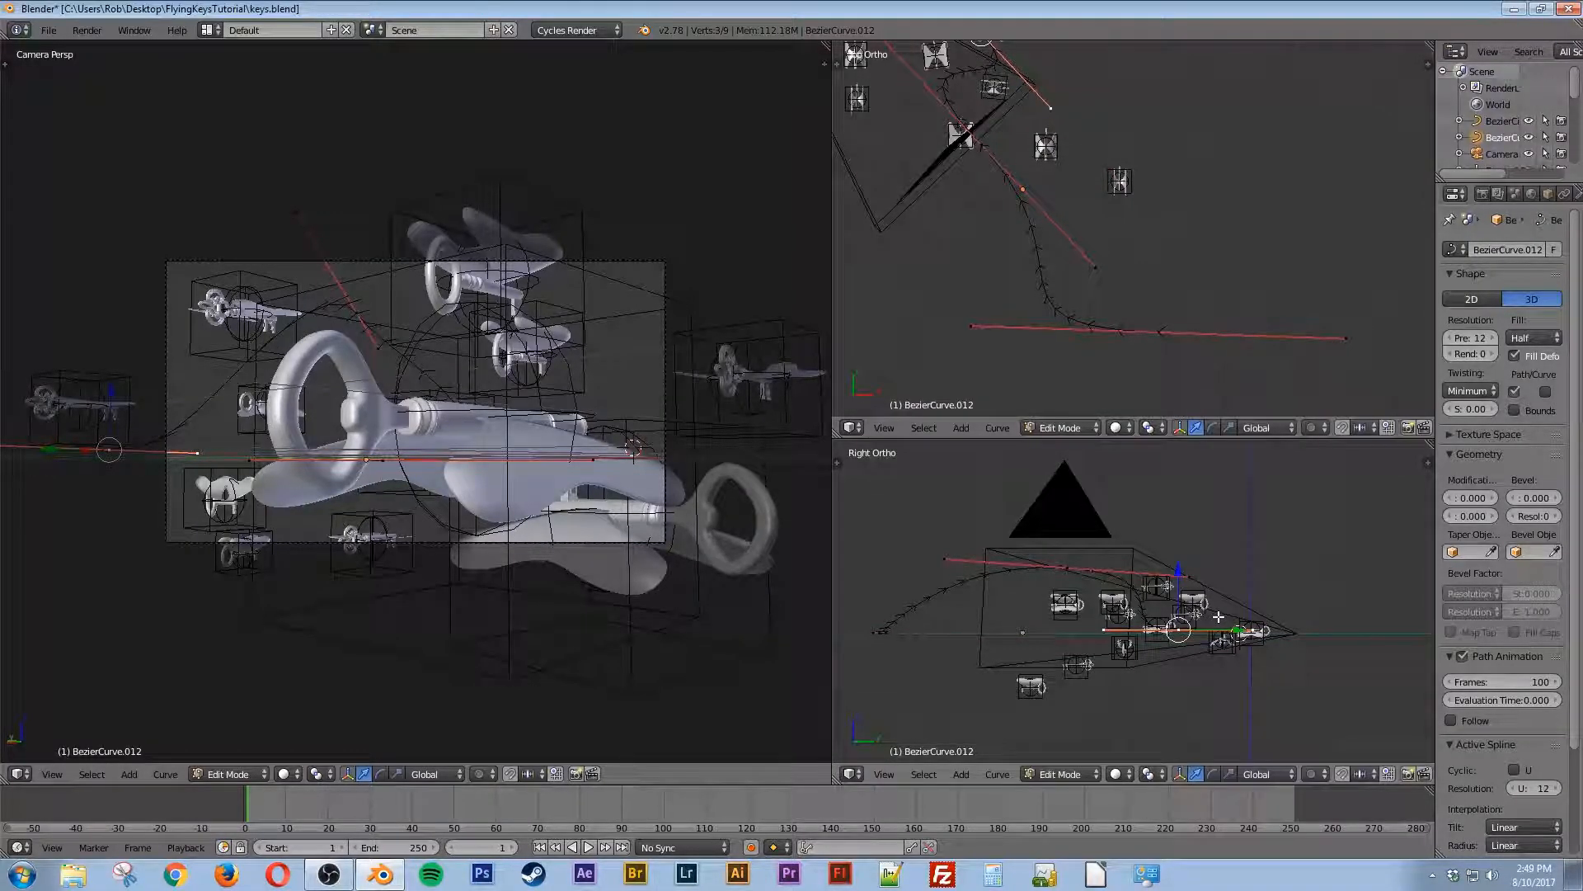
Step: Lower the same end point to the camera cone's bottom edge and move it in top view across to just outside the cone's opposite side
key(g)
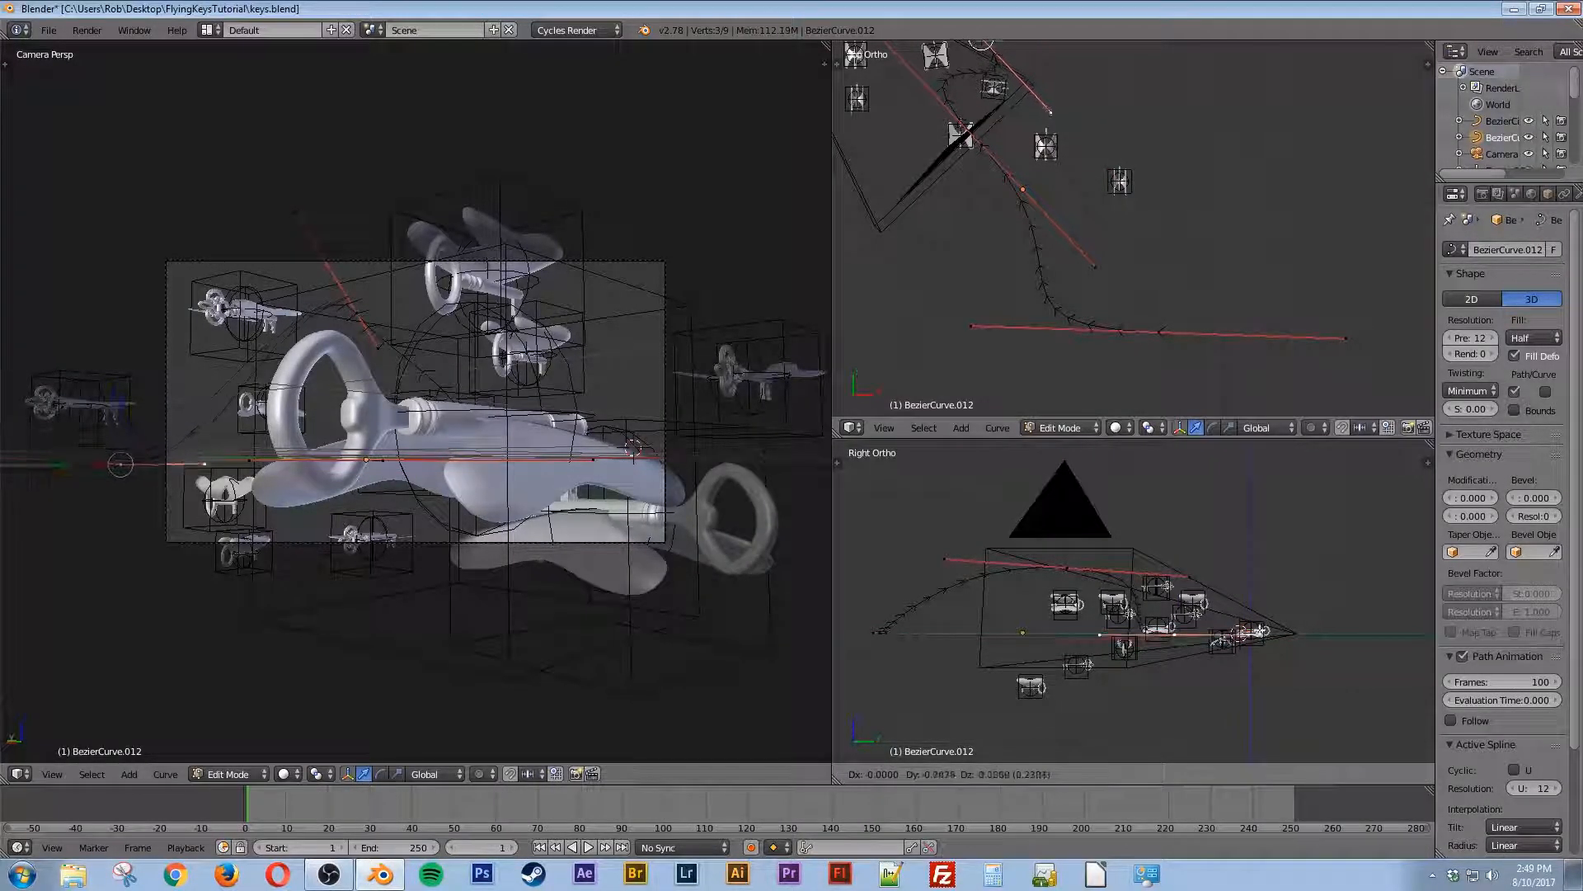
click(1260, 650)
scroll(1047, 179, down, 5)
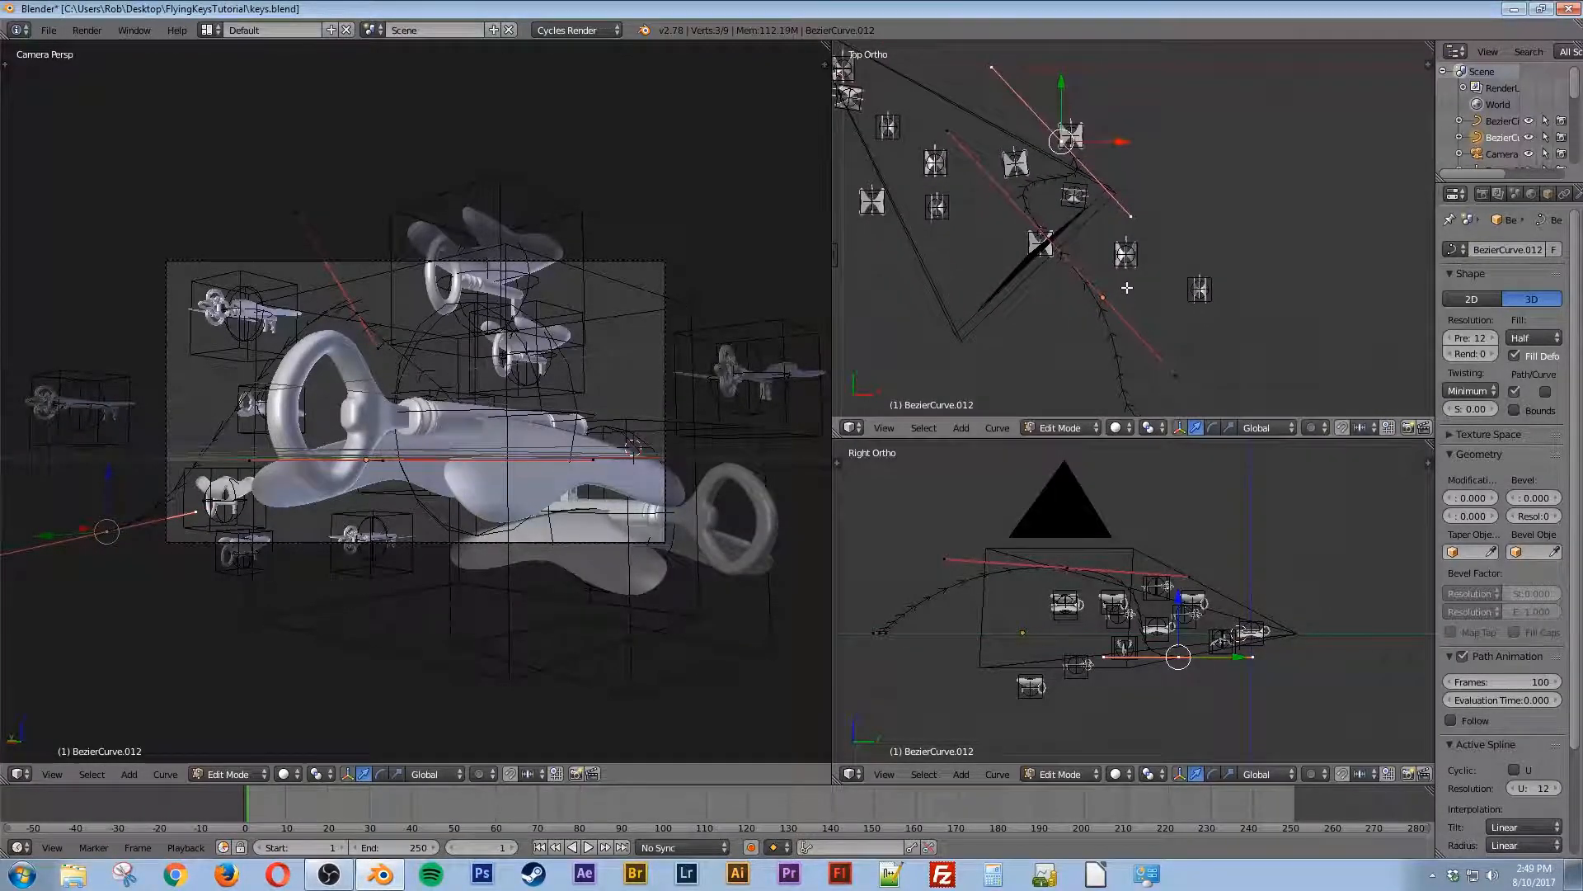
scroll(1141, 261, up, 2)
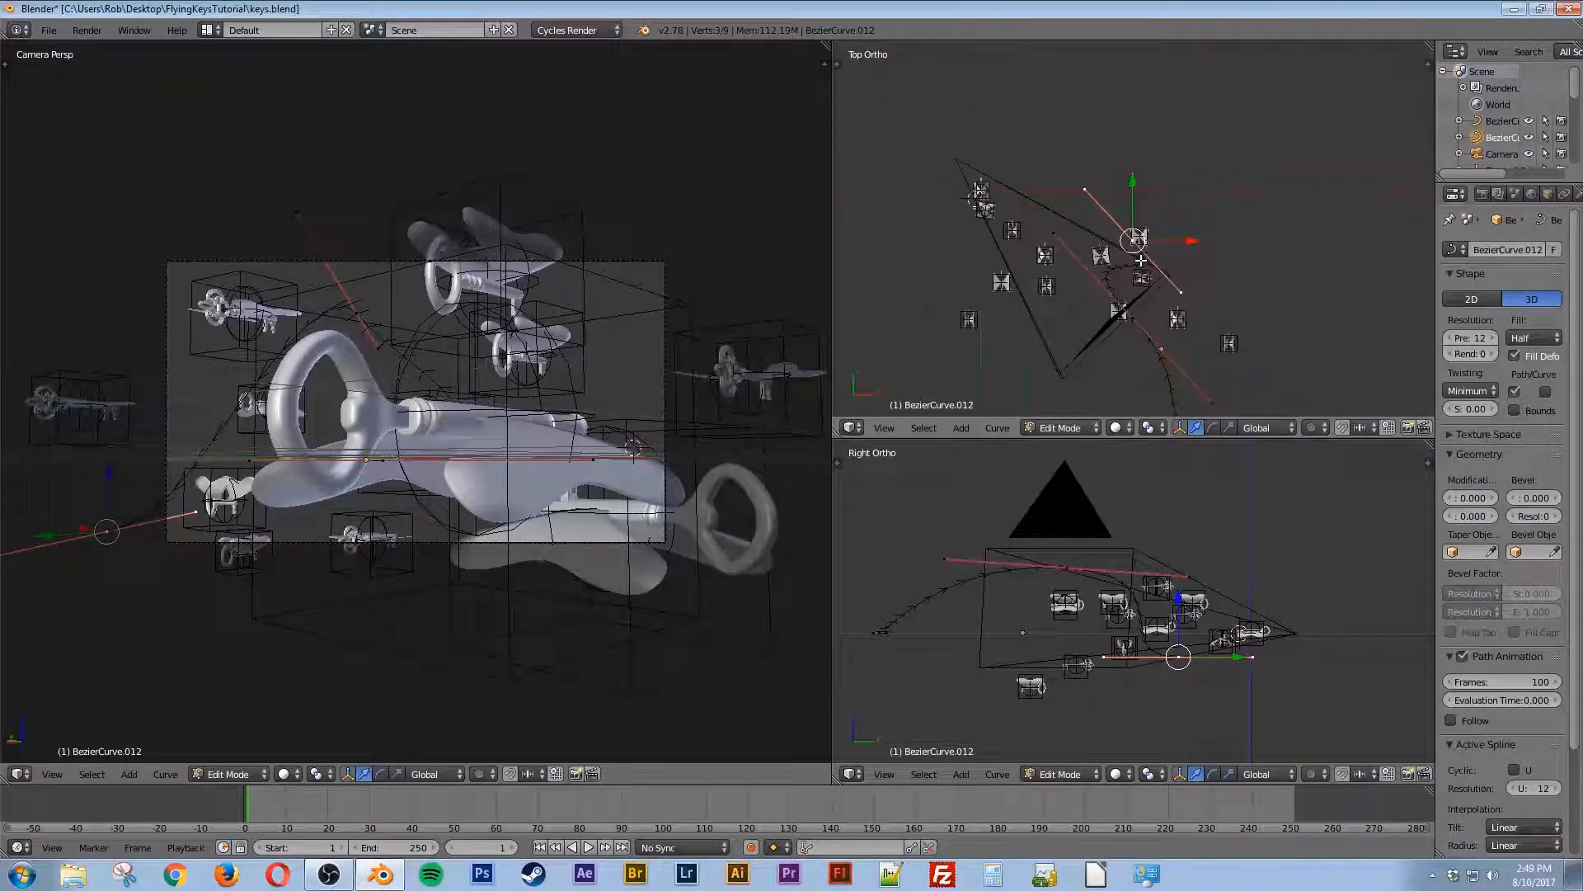
key(g)
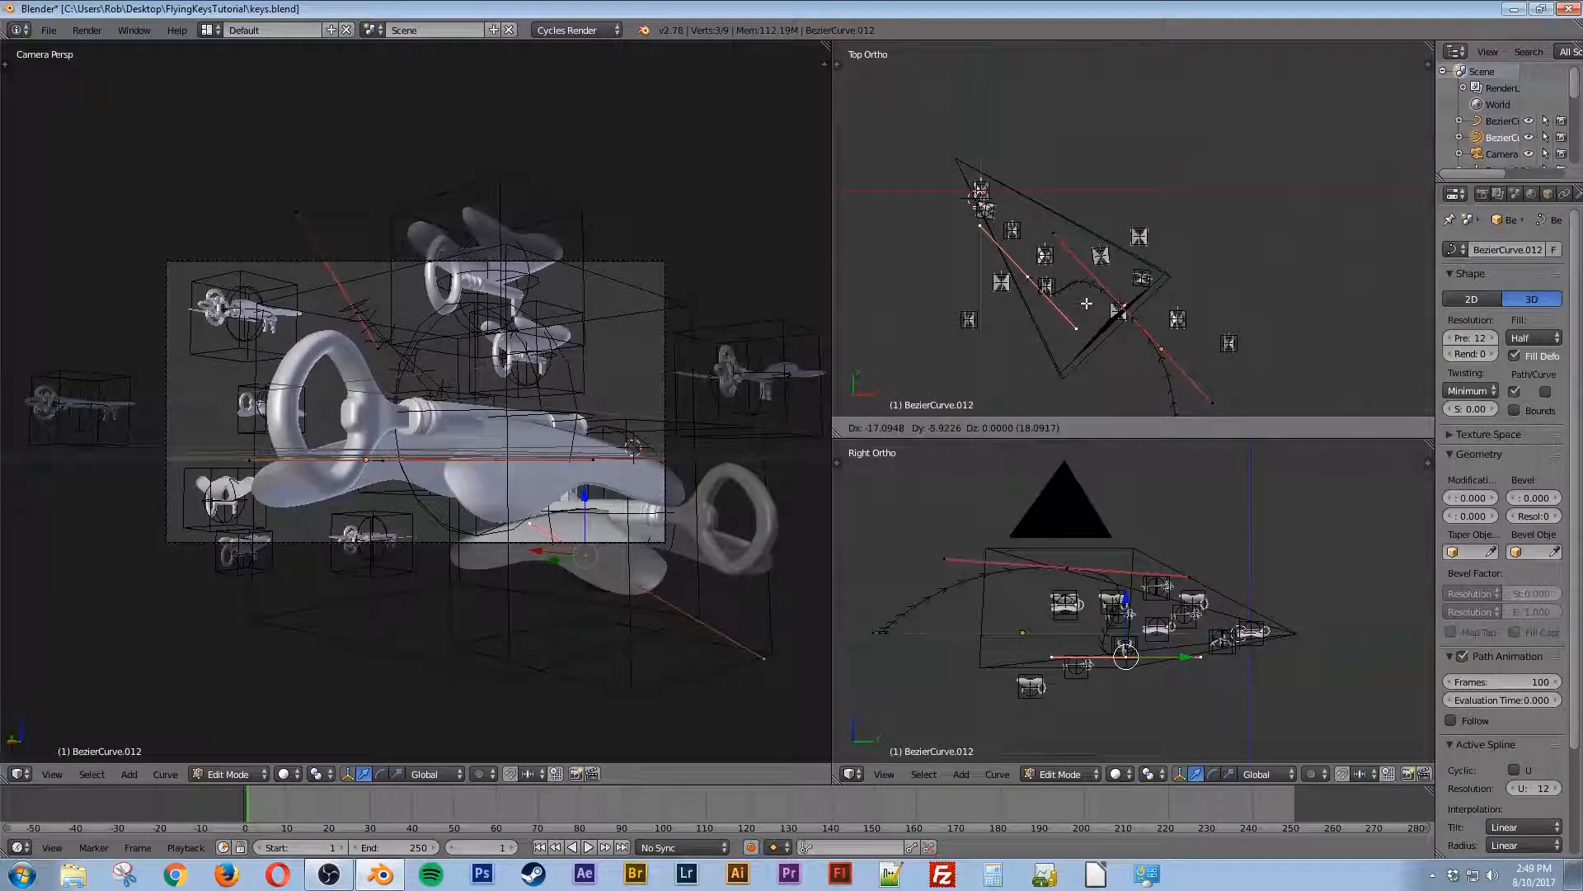
click(1119, 312)
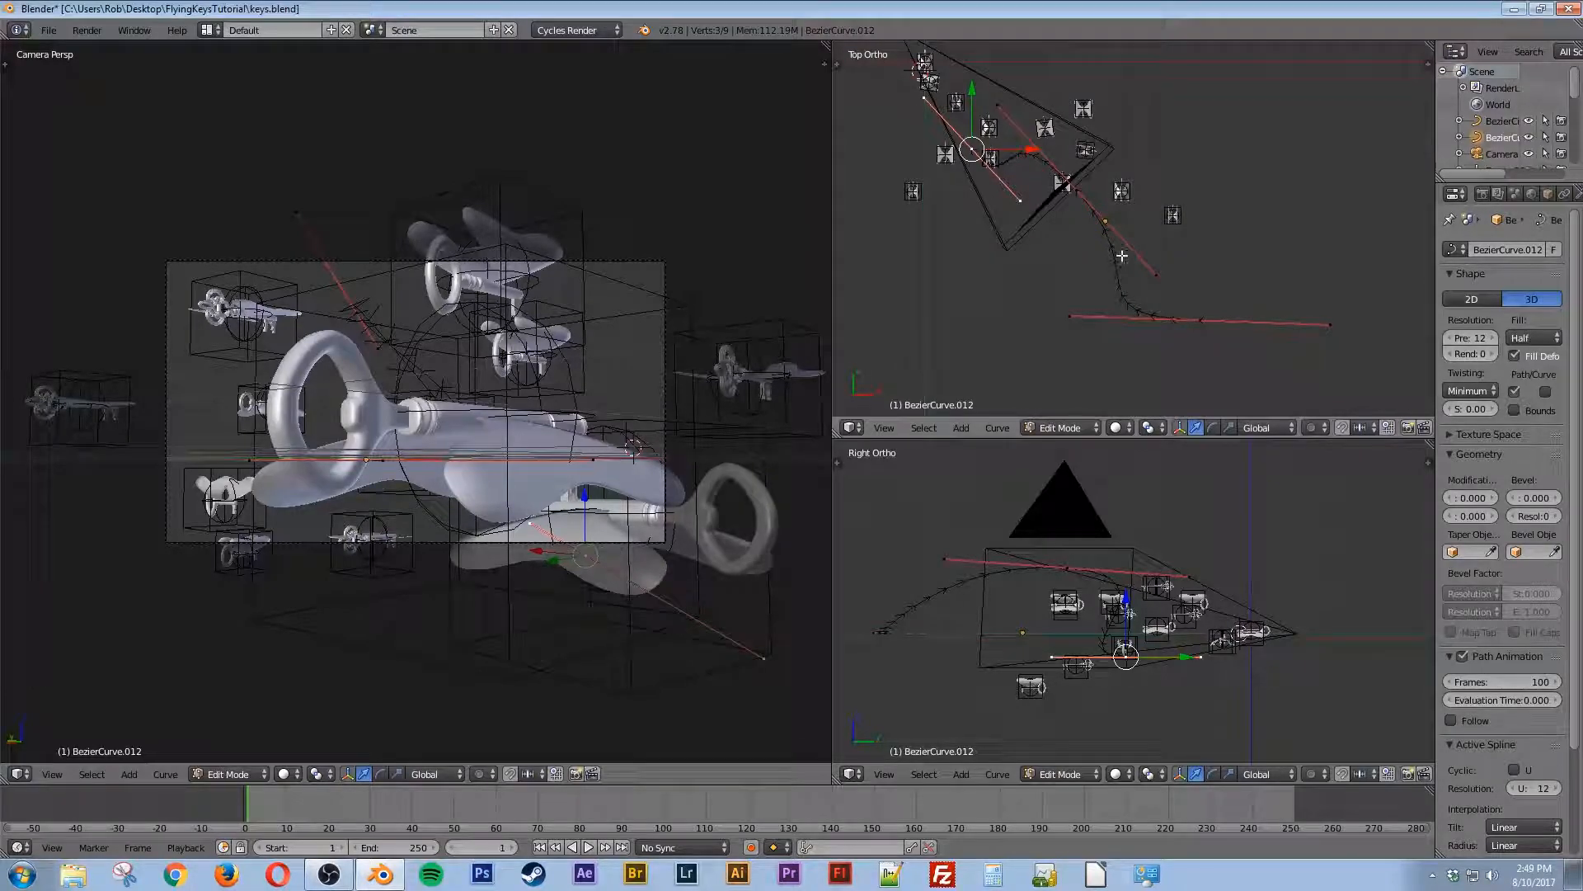
key(g)
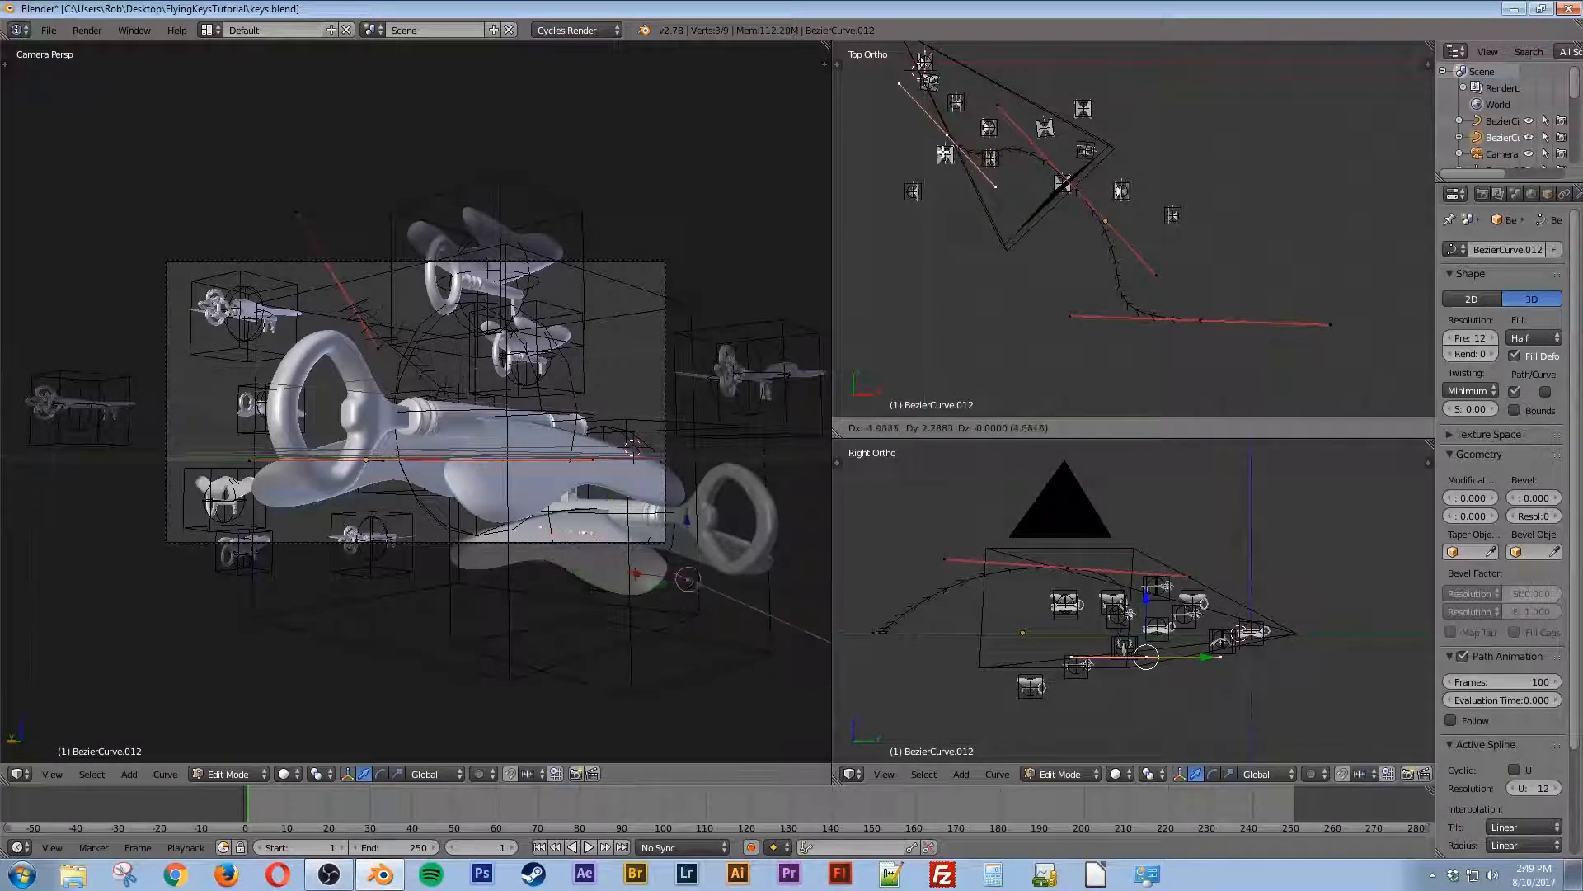
click(938, 151)
Step: Extend the curve past the camera cone's tip with a new point about -5.8 in X and 20.2 in Y, raise it slightly, and leave Edit Mode
shift+middle_drag(938, 151, 1046, 270)
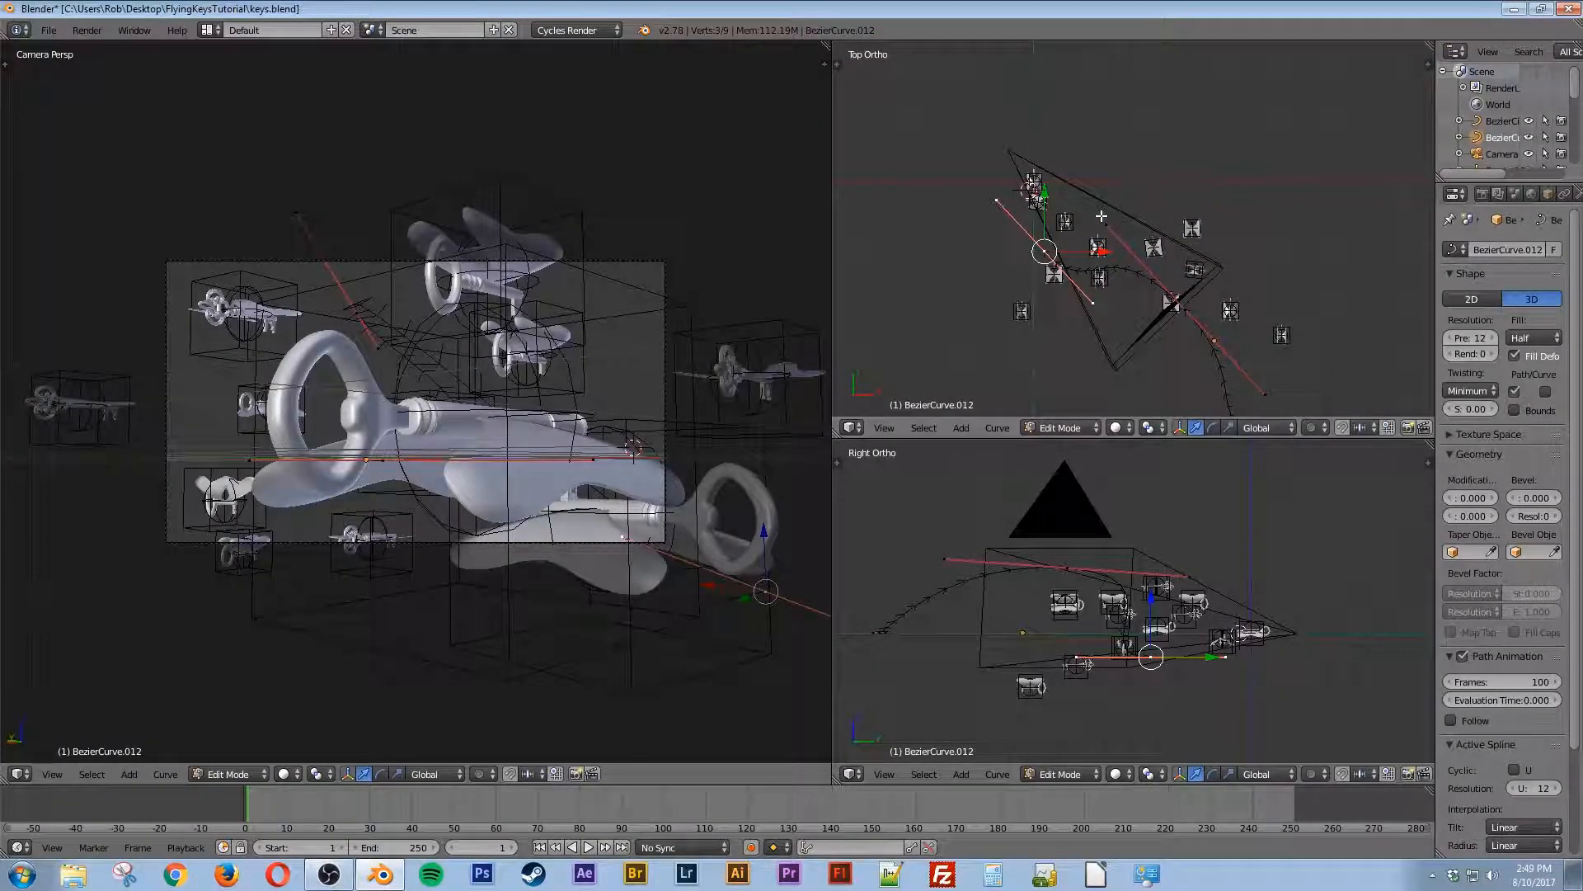
key(e)
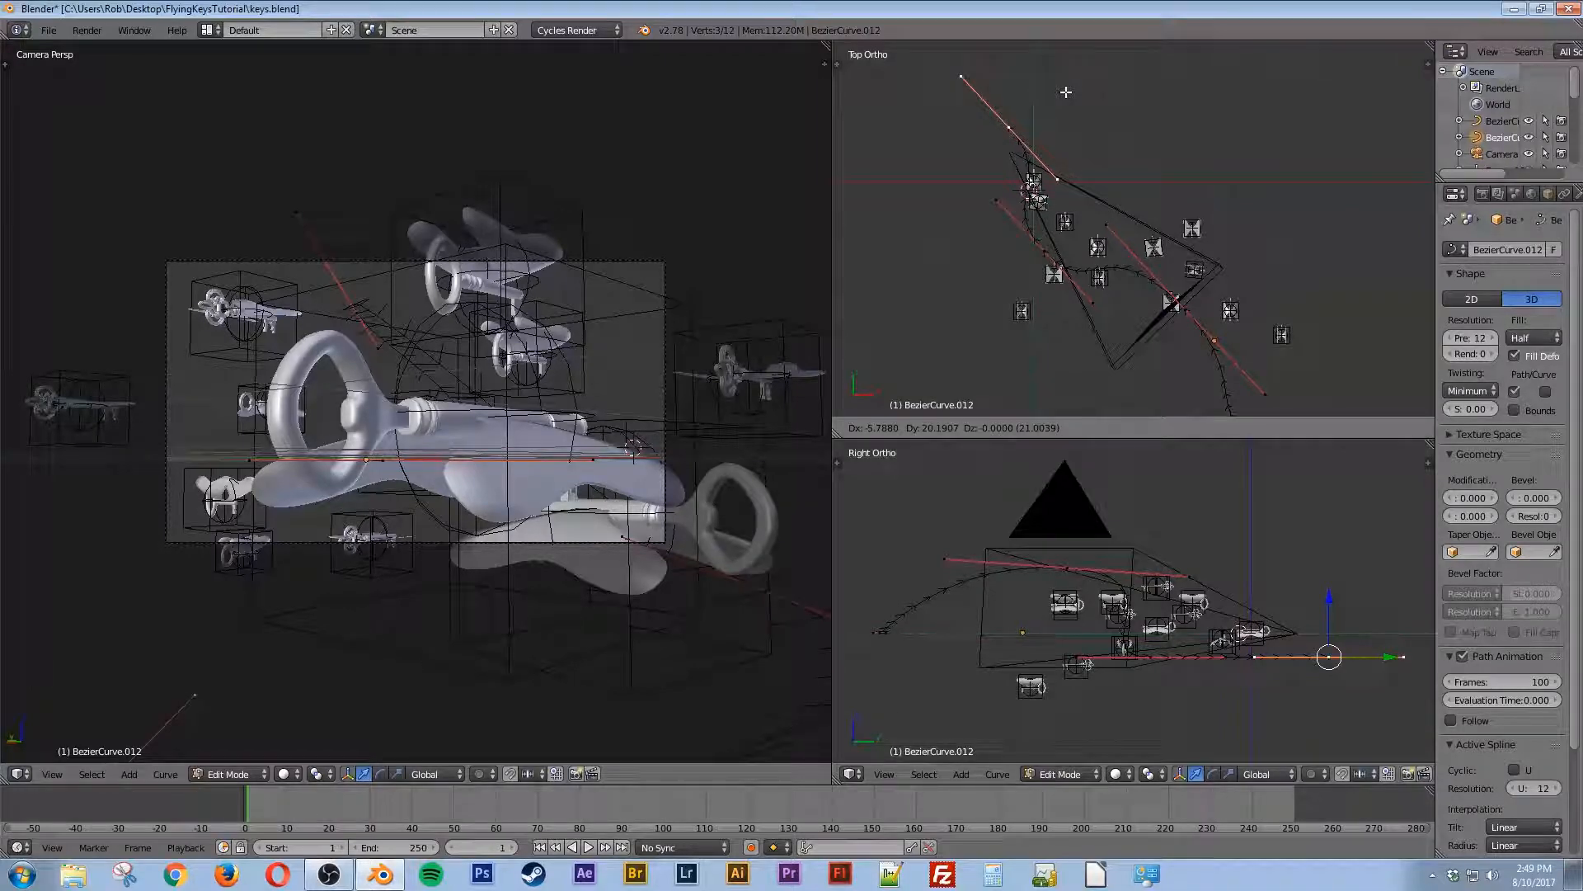
click(1066, 92)
drag(1330, 635, 1328, 599)
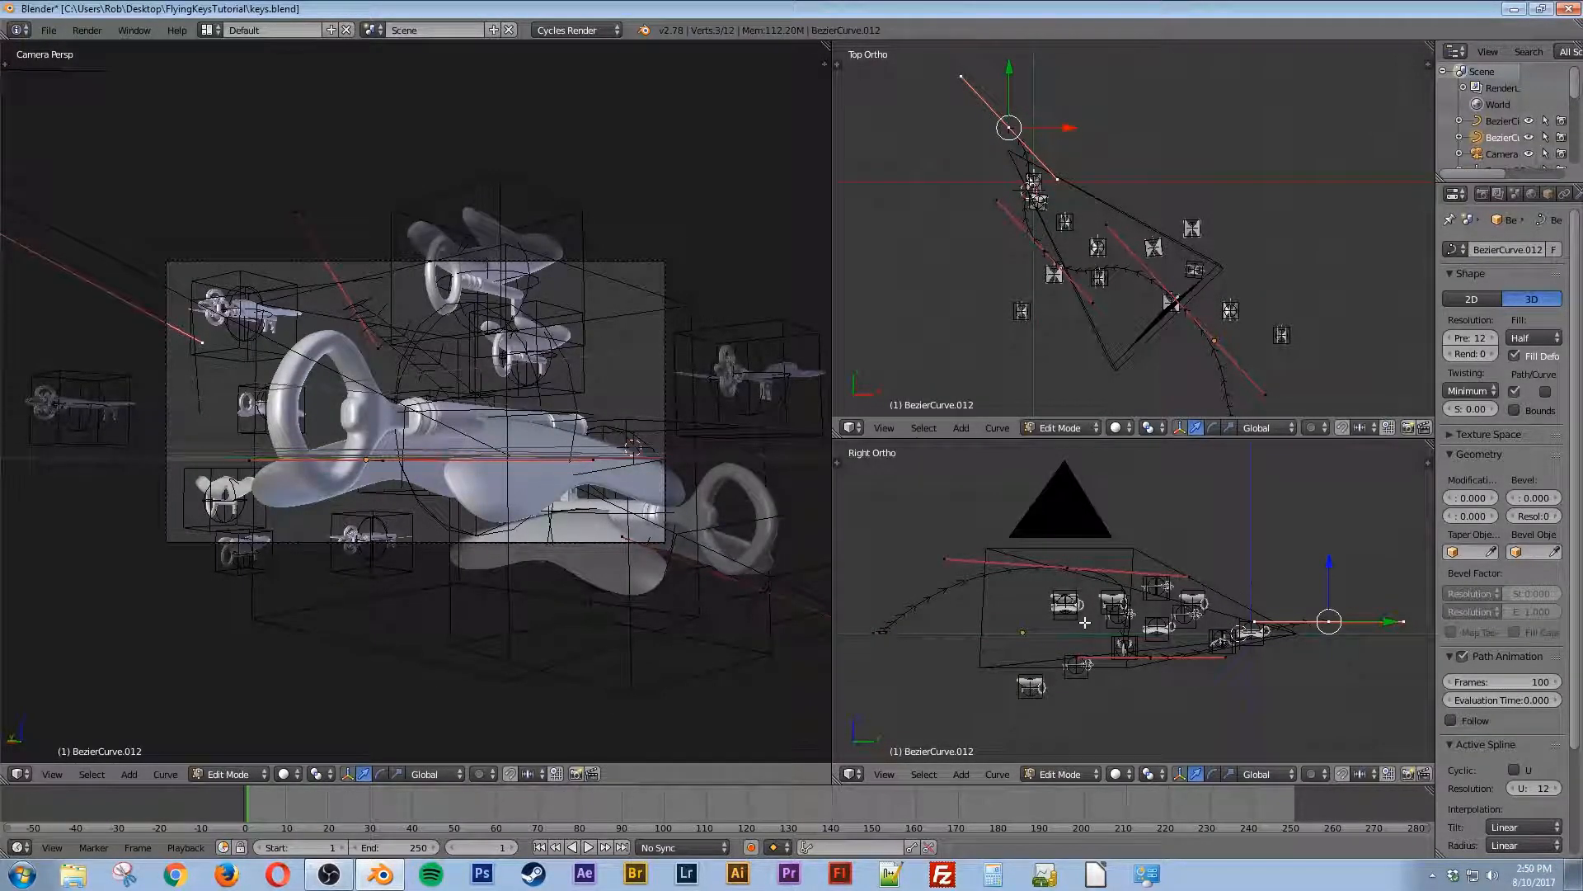
key(Tab)
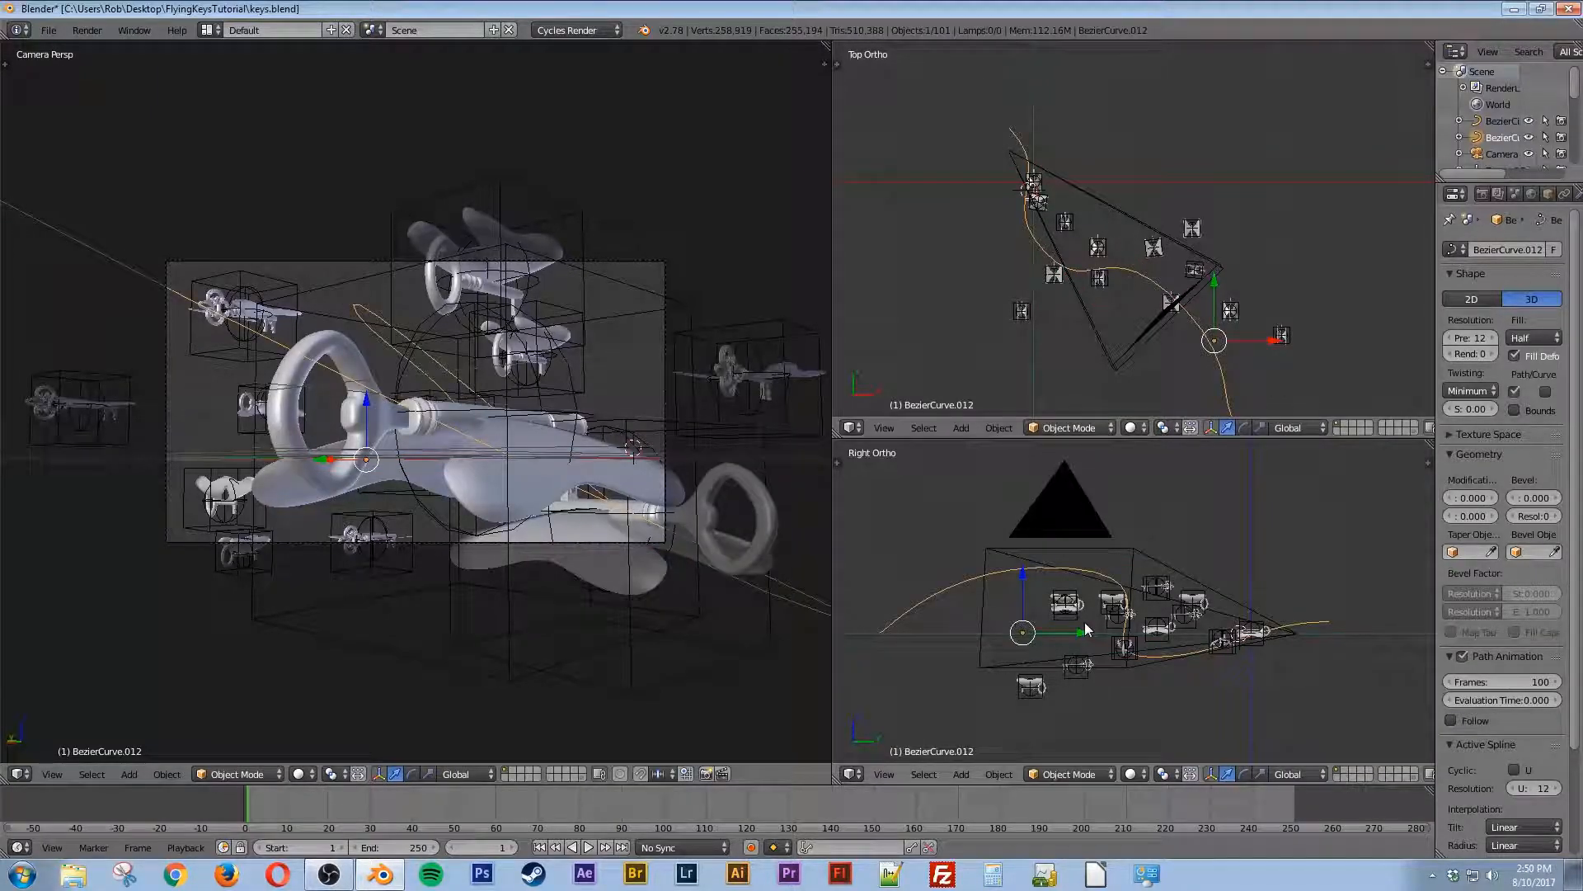
Step: Select the cube empty of the key at the origin and add a Follow Path constraint to it
middle_drag(477, 435, 508, 567)
right_click(323, 482)
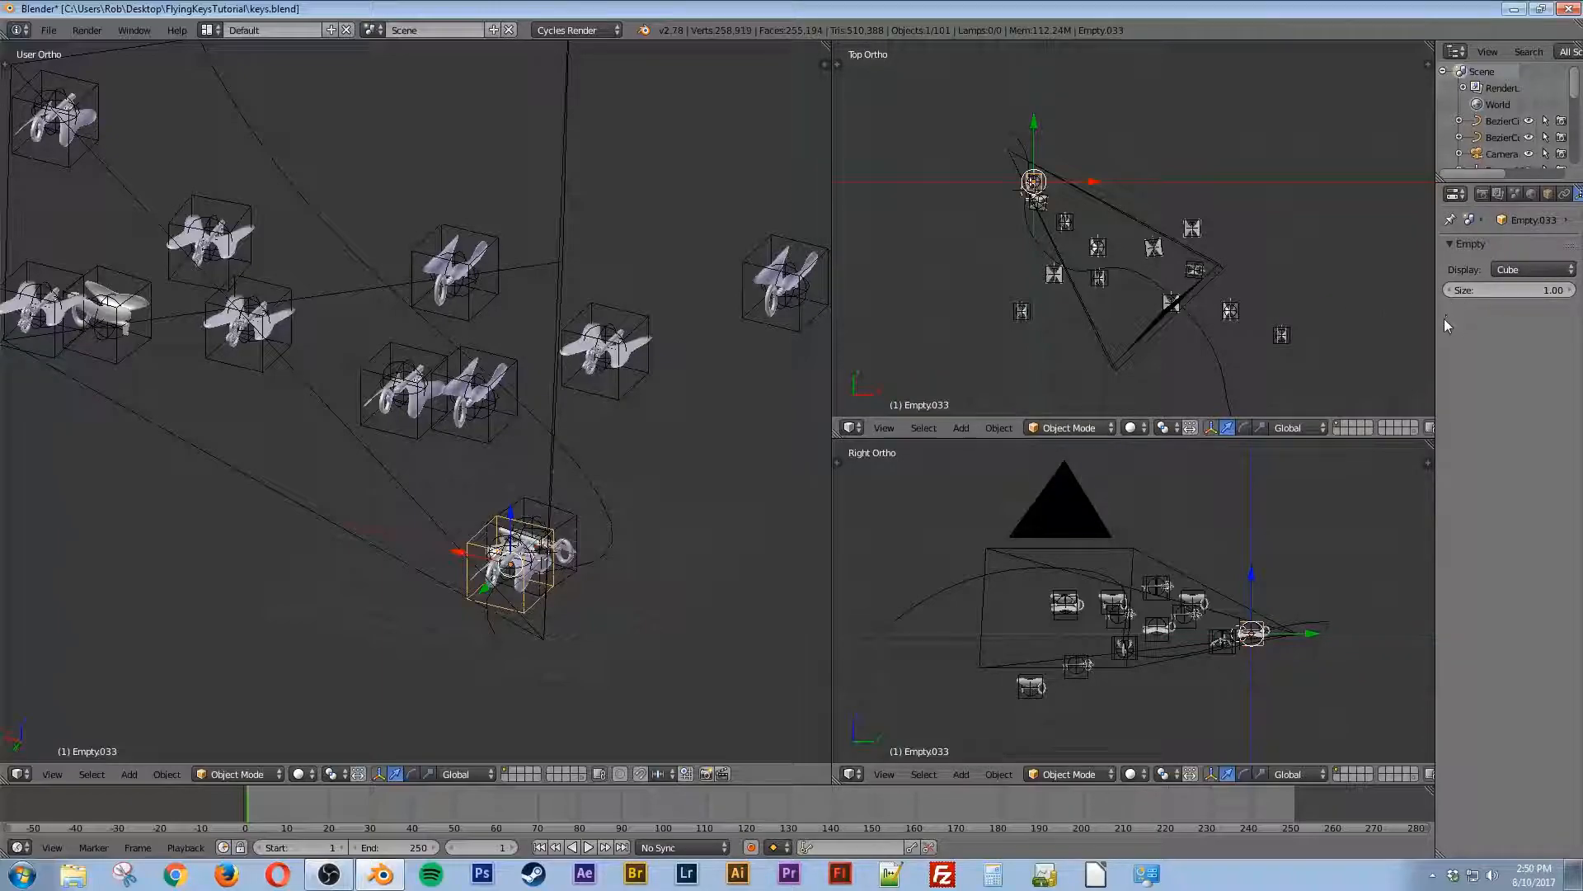
drag(1435, 335, 1260, 335)
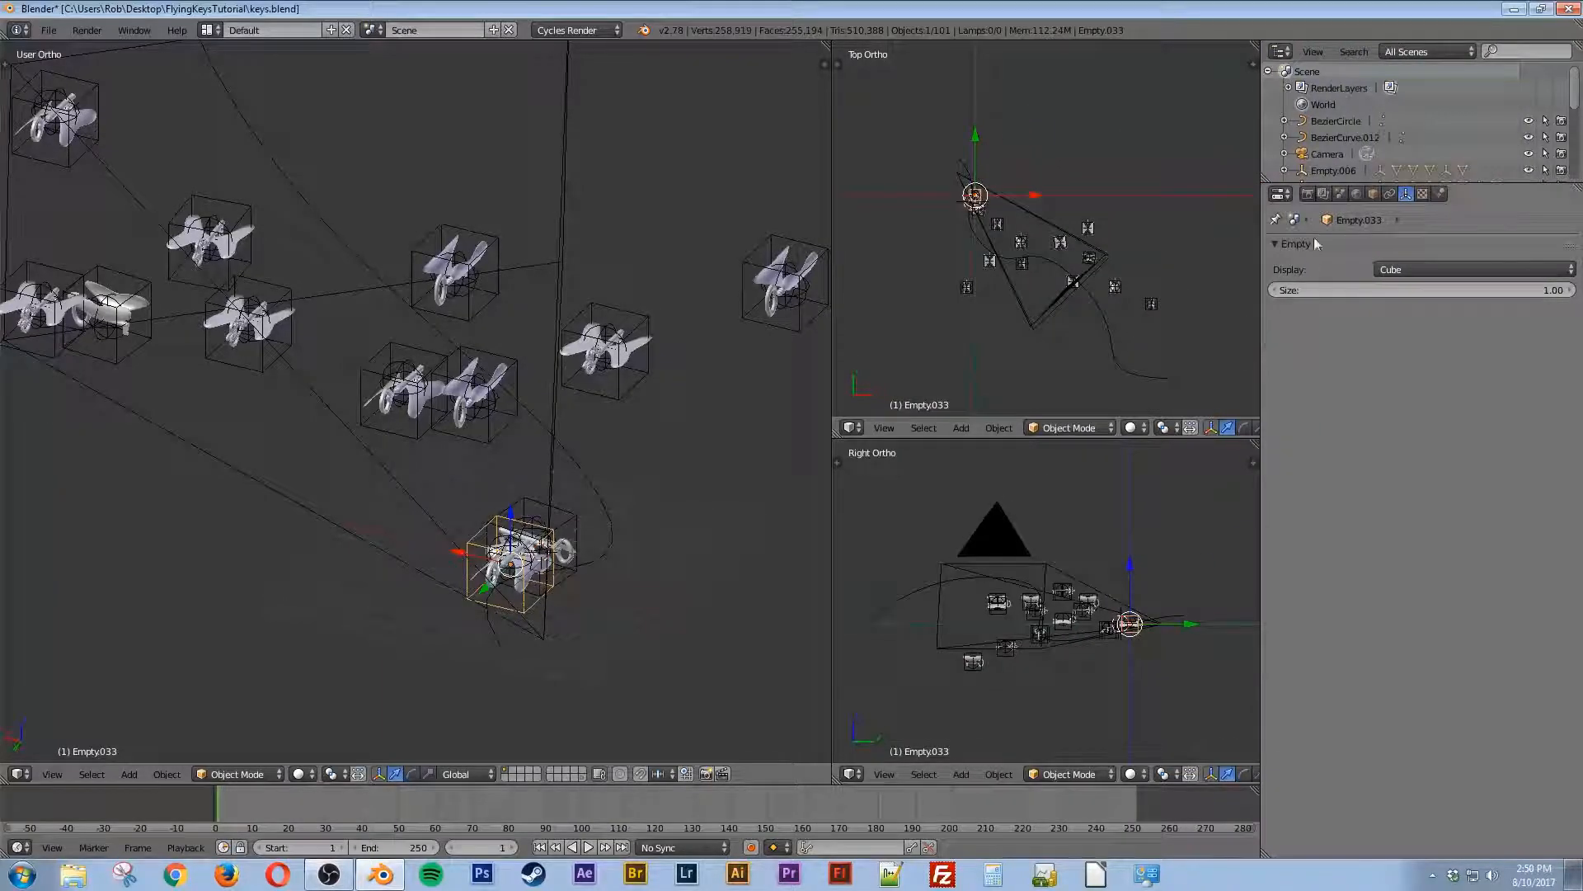
click(1390, 193)
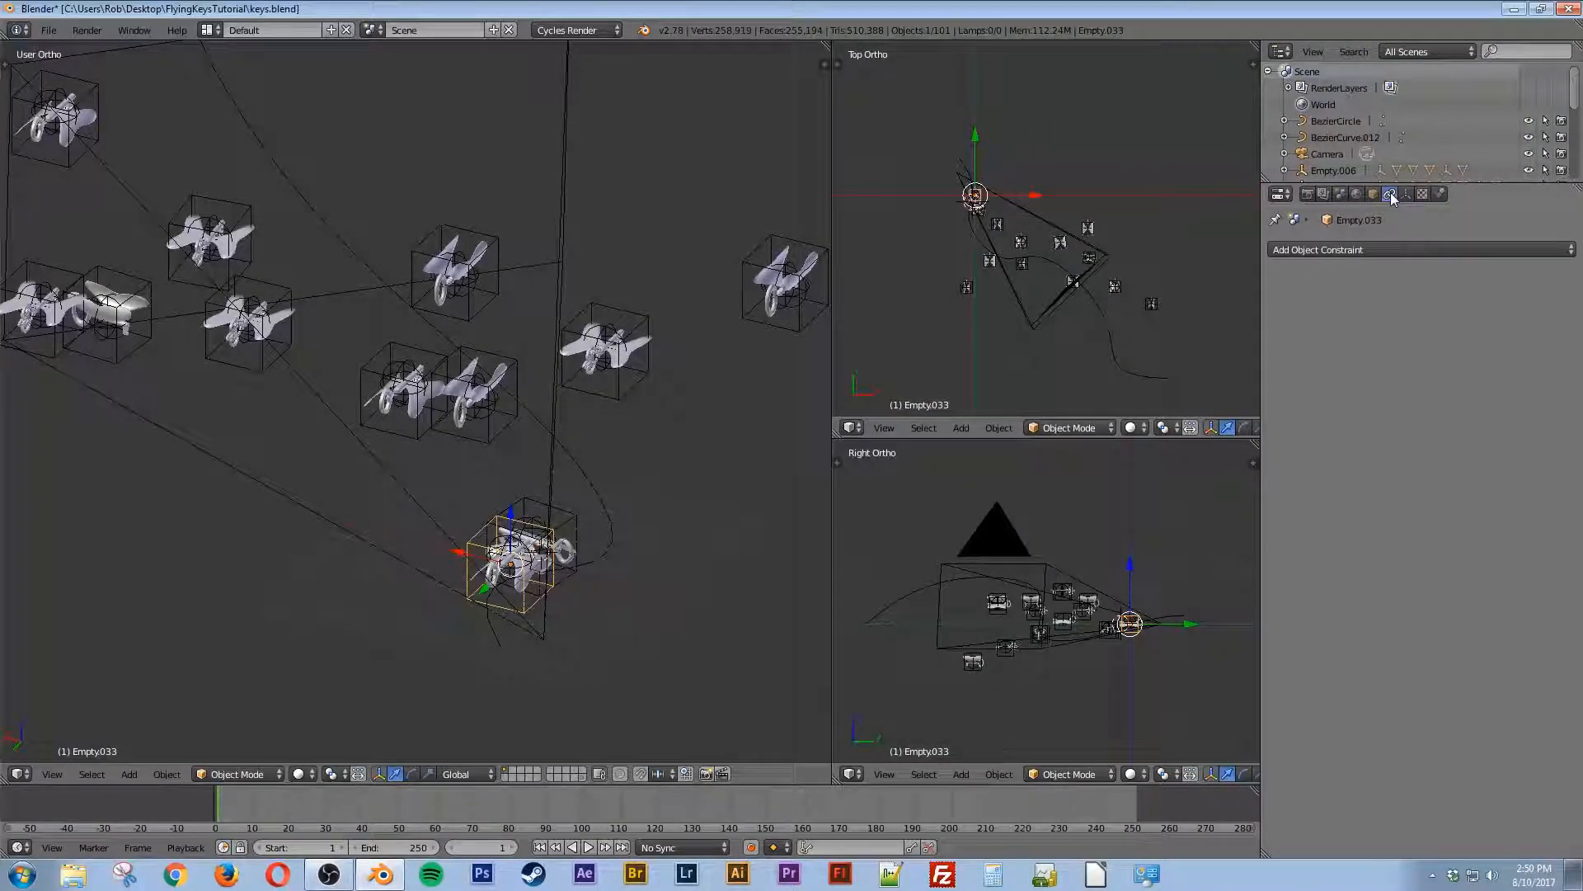
click(1388, 250)
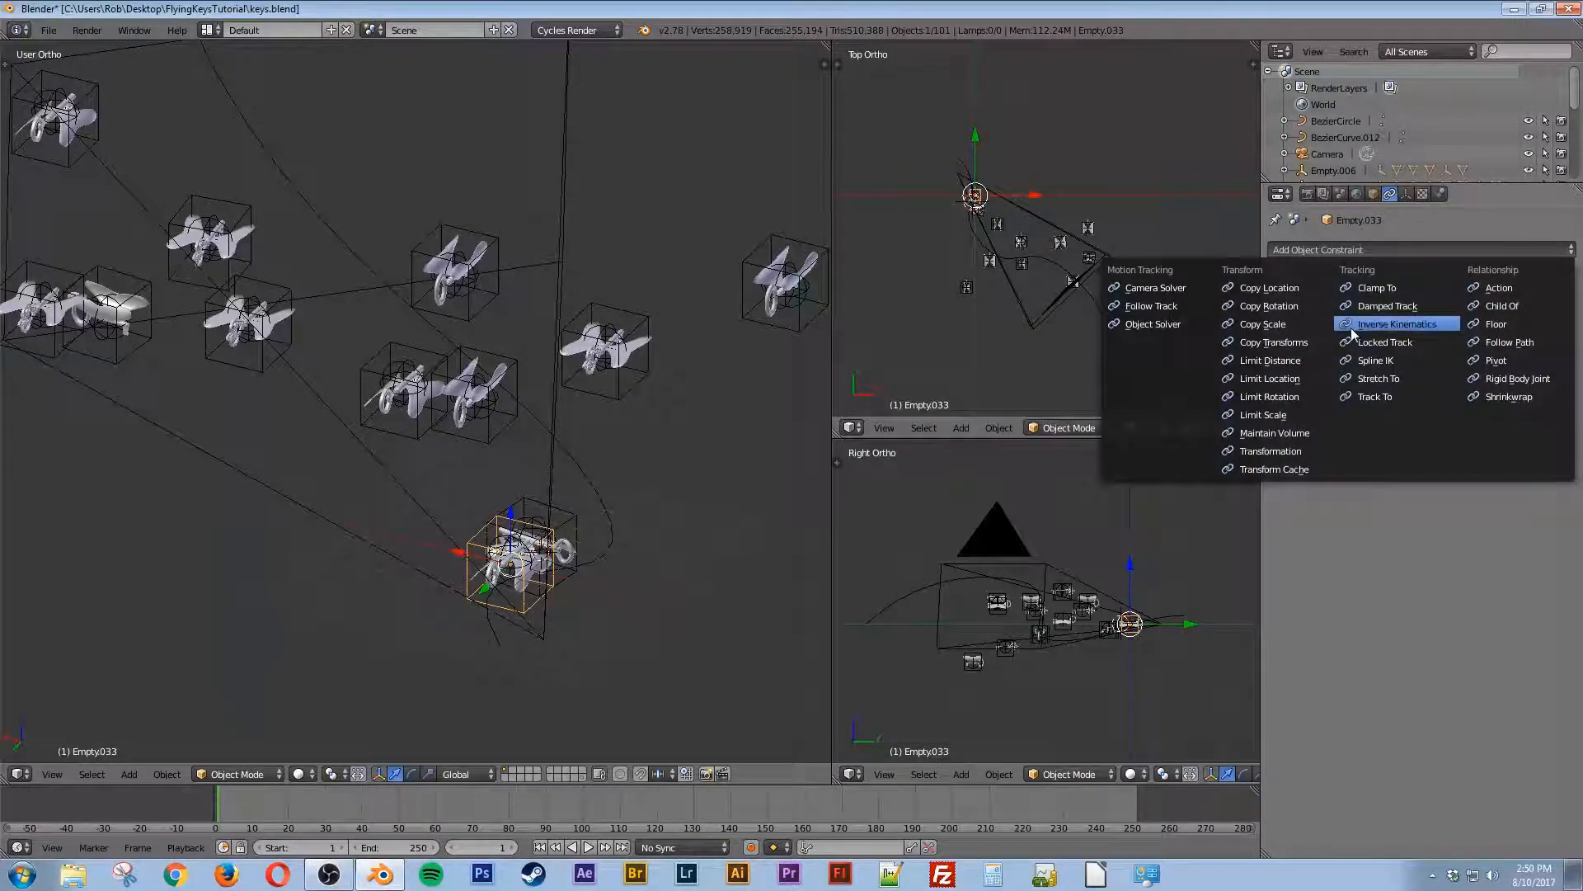
click(1499, 343)
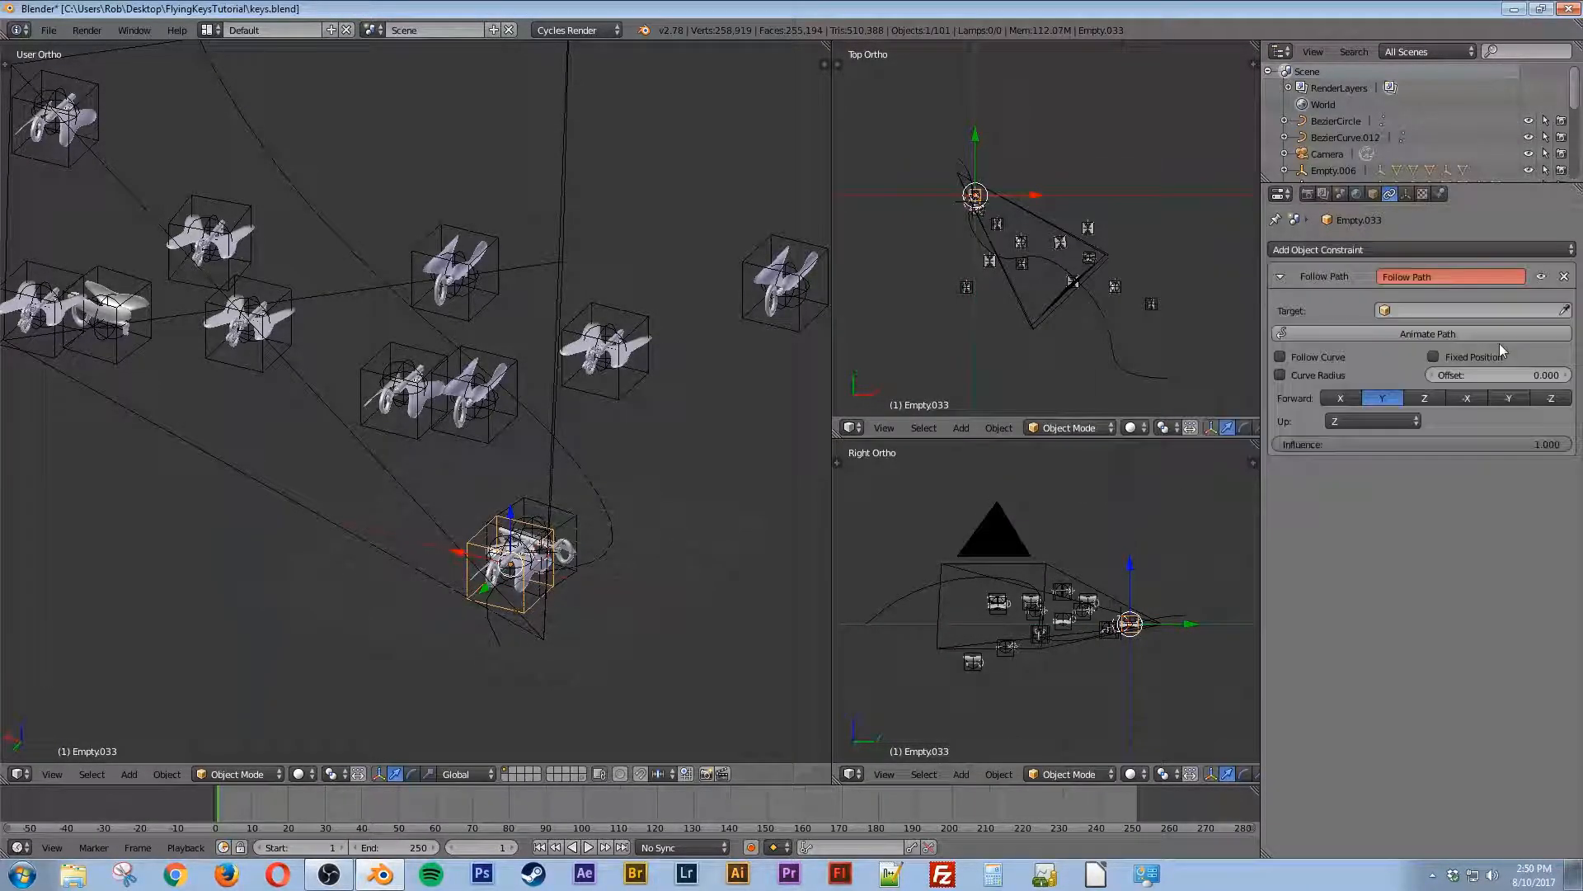
Step: Identify the flight curve's name and set BezierCurve.012 as the target of the empty's Follow Path constraint
click(1435, 310)
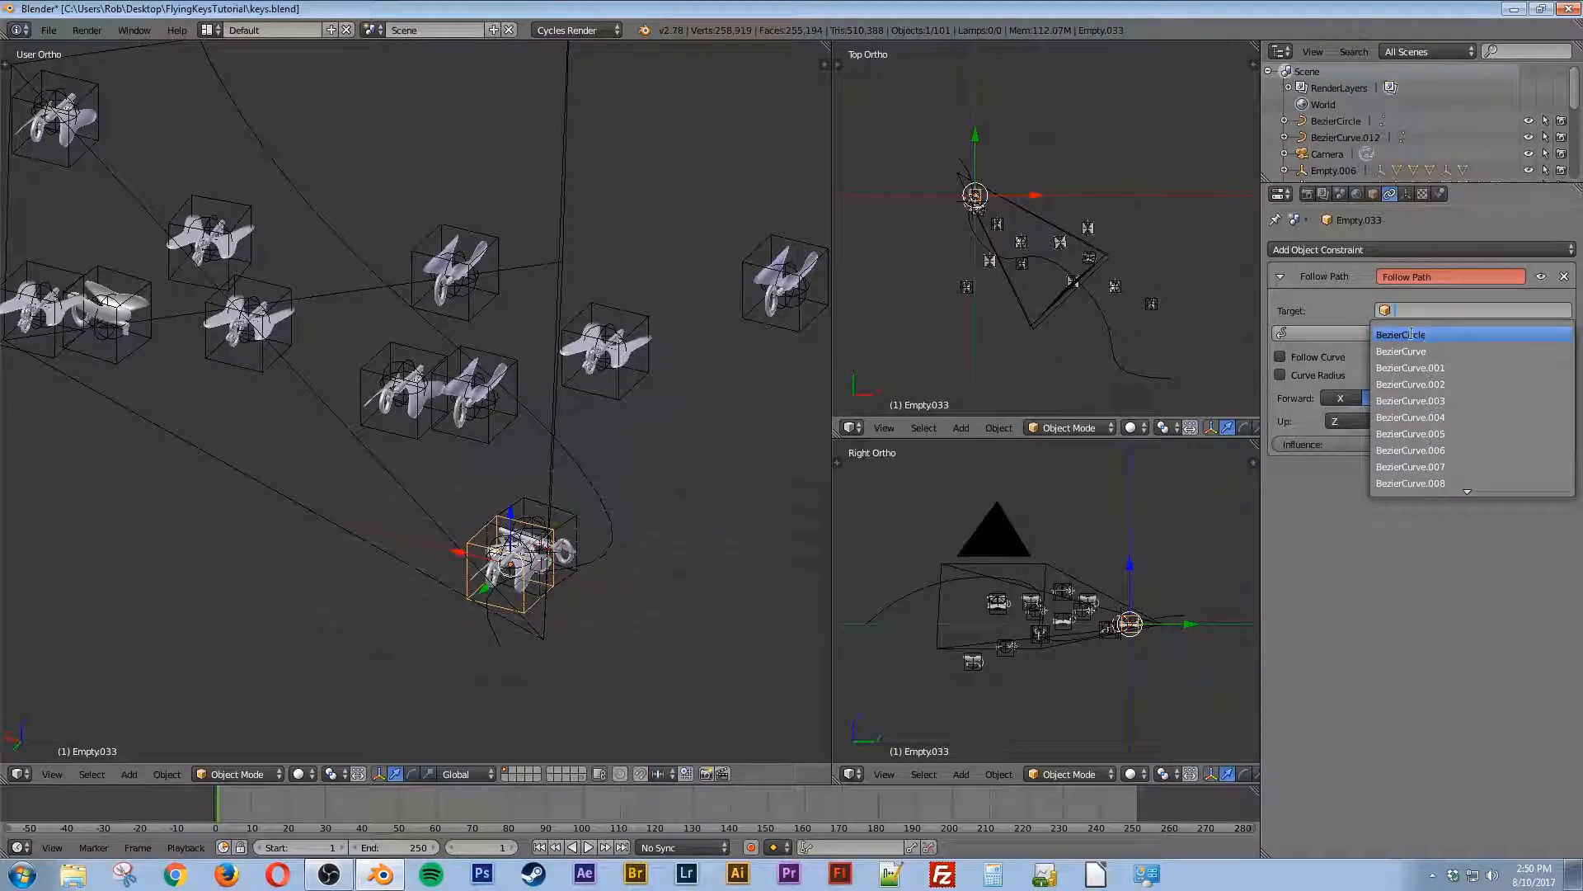
right_click(1130, 363)
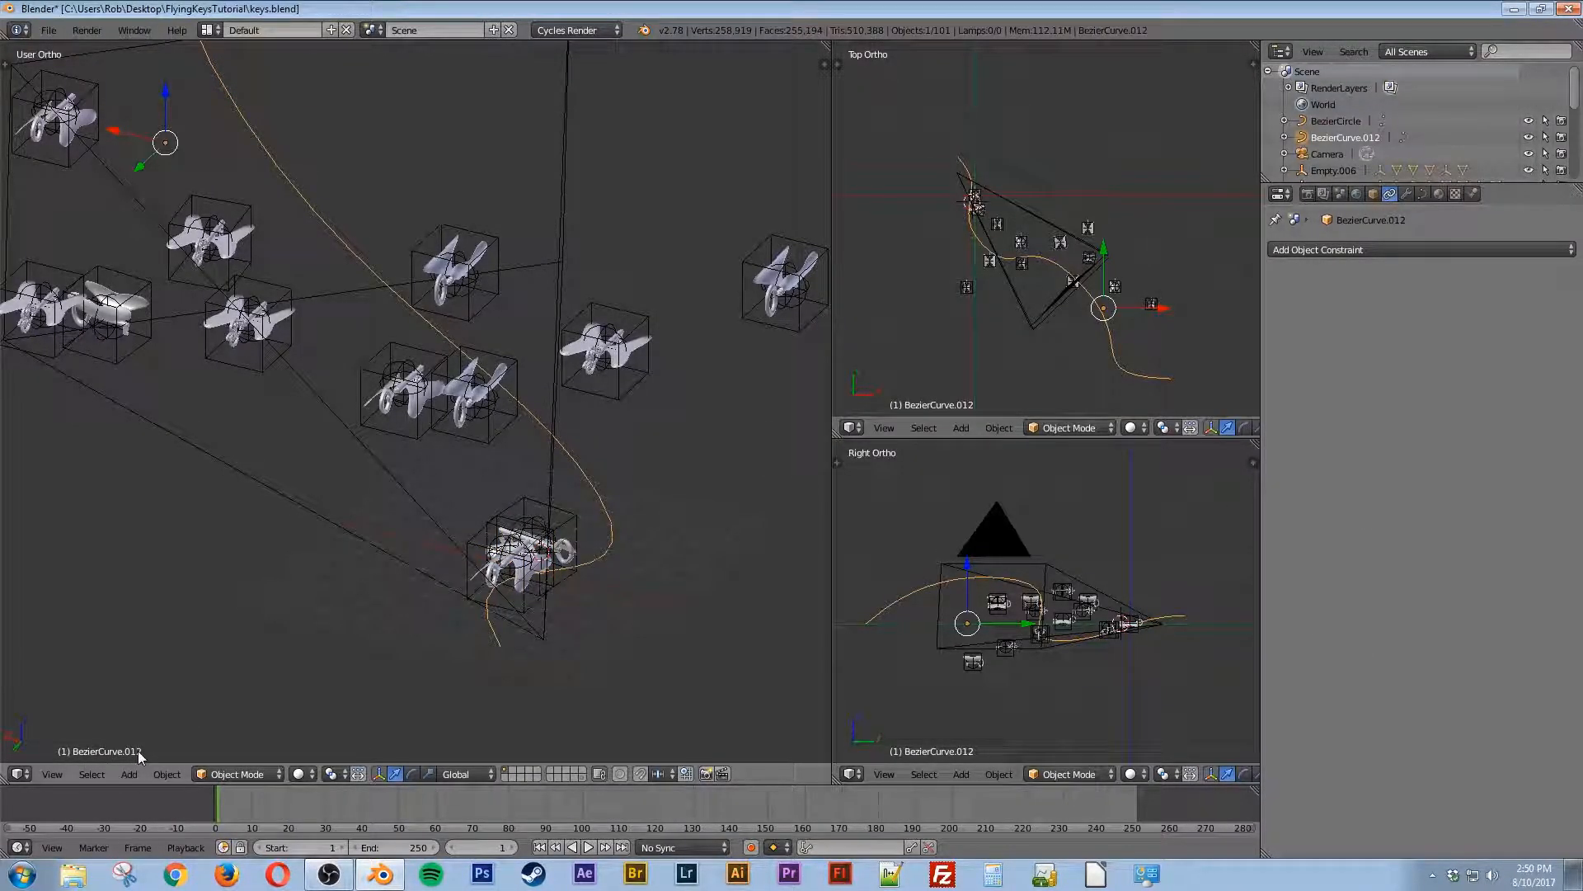
right_click(474, 567)
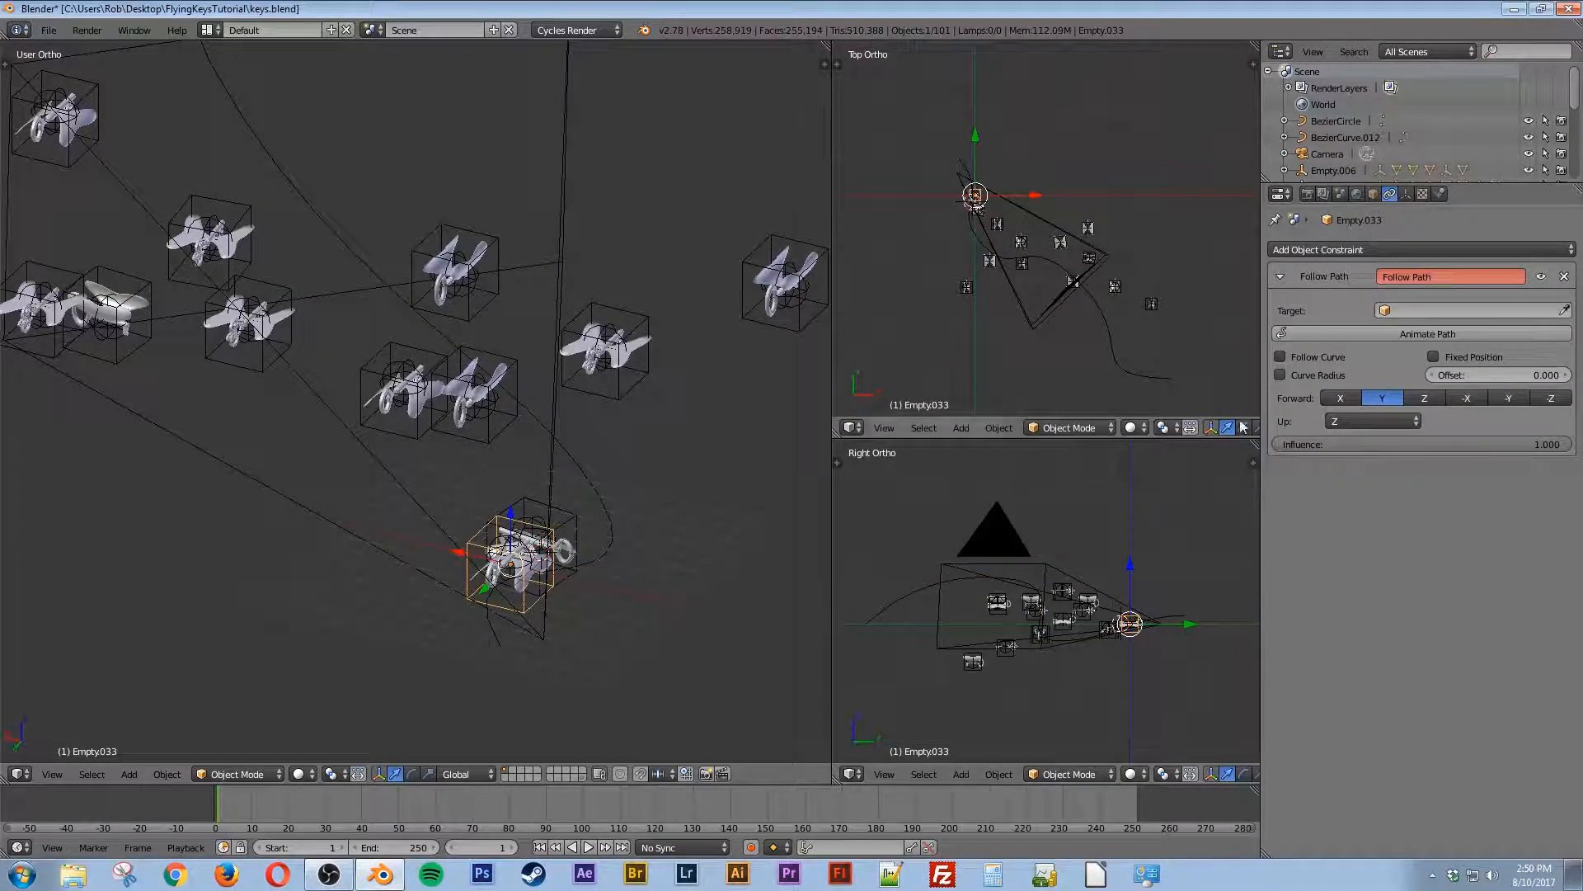
click(1443, 311)
scroll(1416, 448, down, 10)
click(1411, 483)
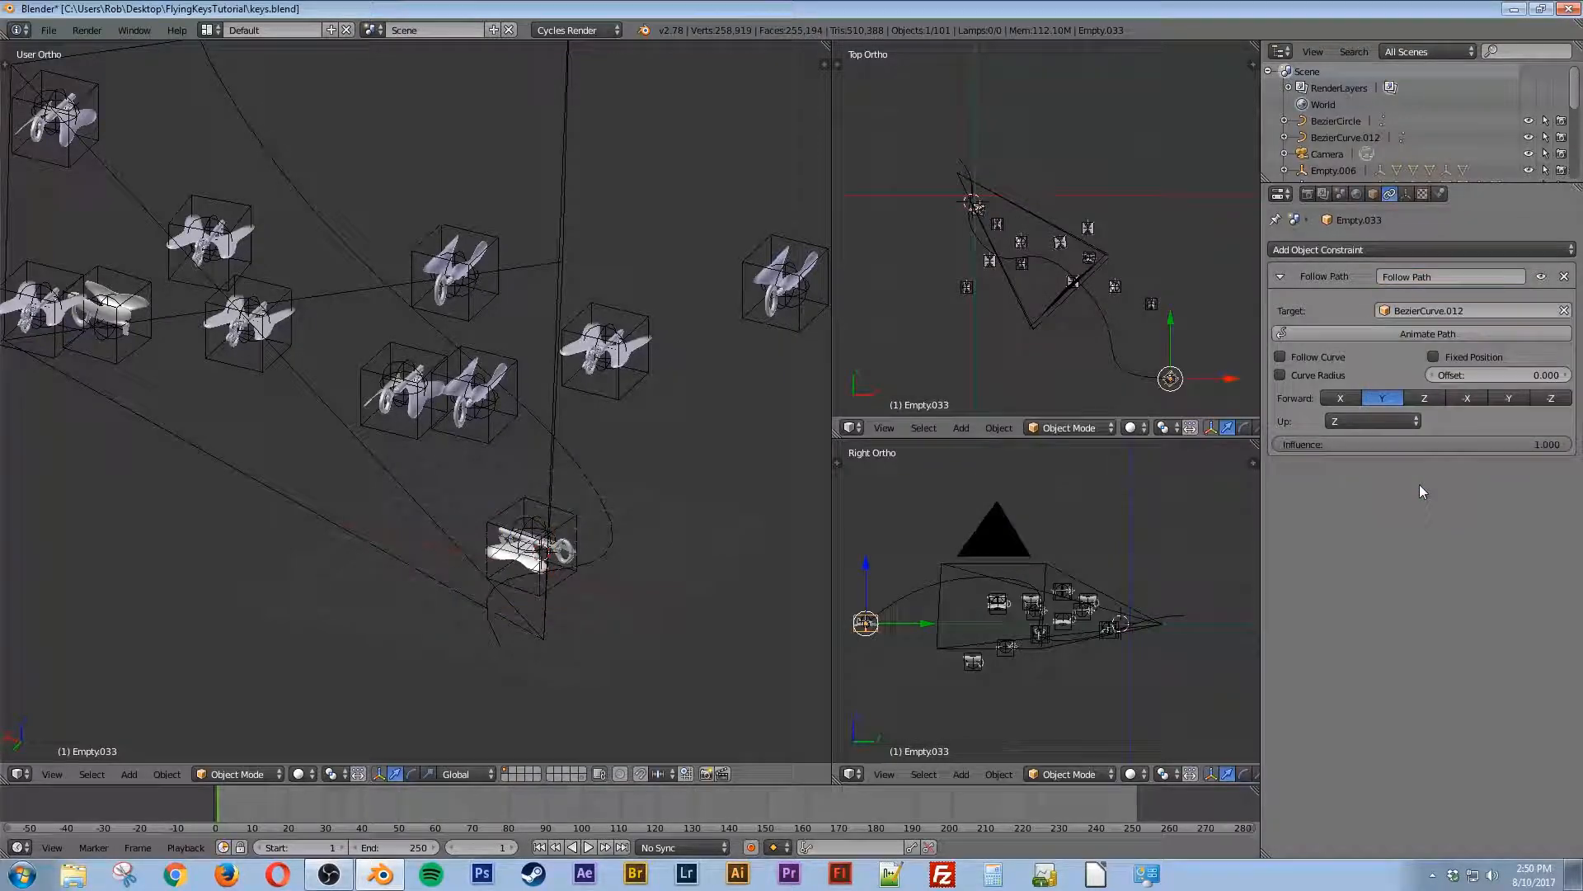
Step: Slide the key along its path to an offset of -22.3 and turn on Follow Curve
scroll(551, 531, down, 2)
scroll(551, 527, down, 2)
middle_drag(368, 398, 519, 461)
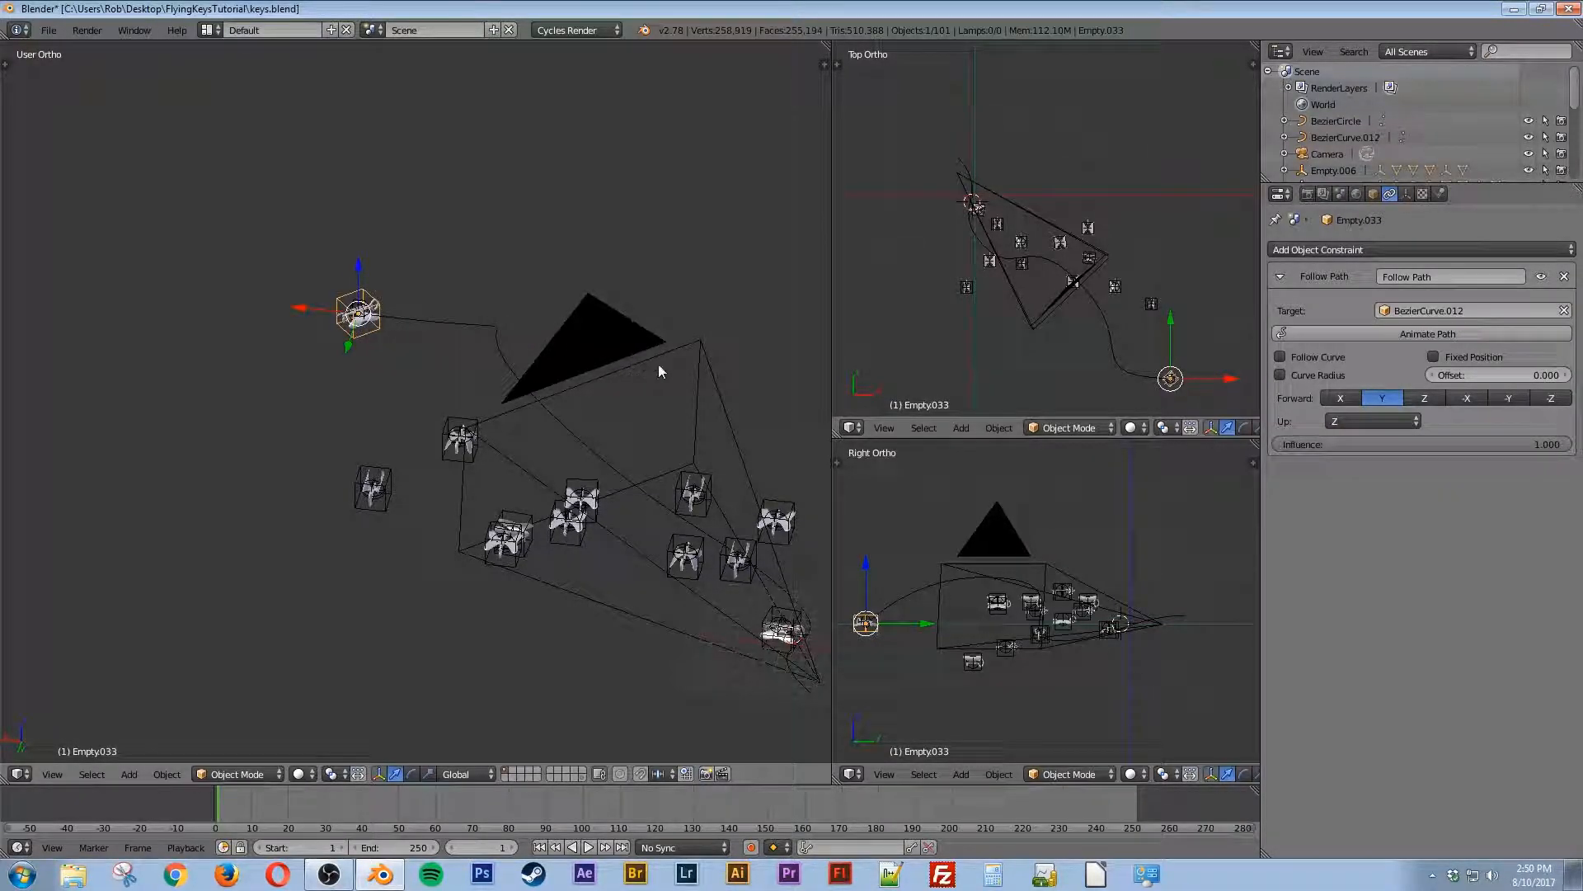
click(1310, 358)
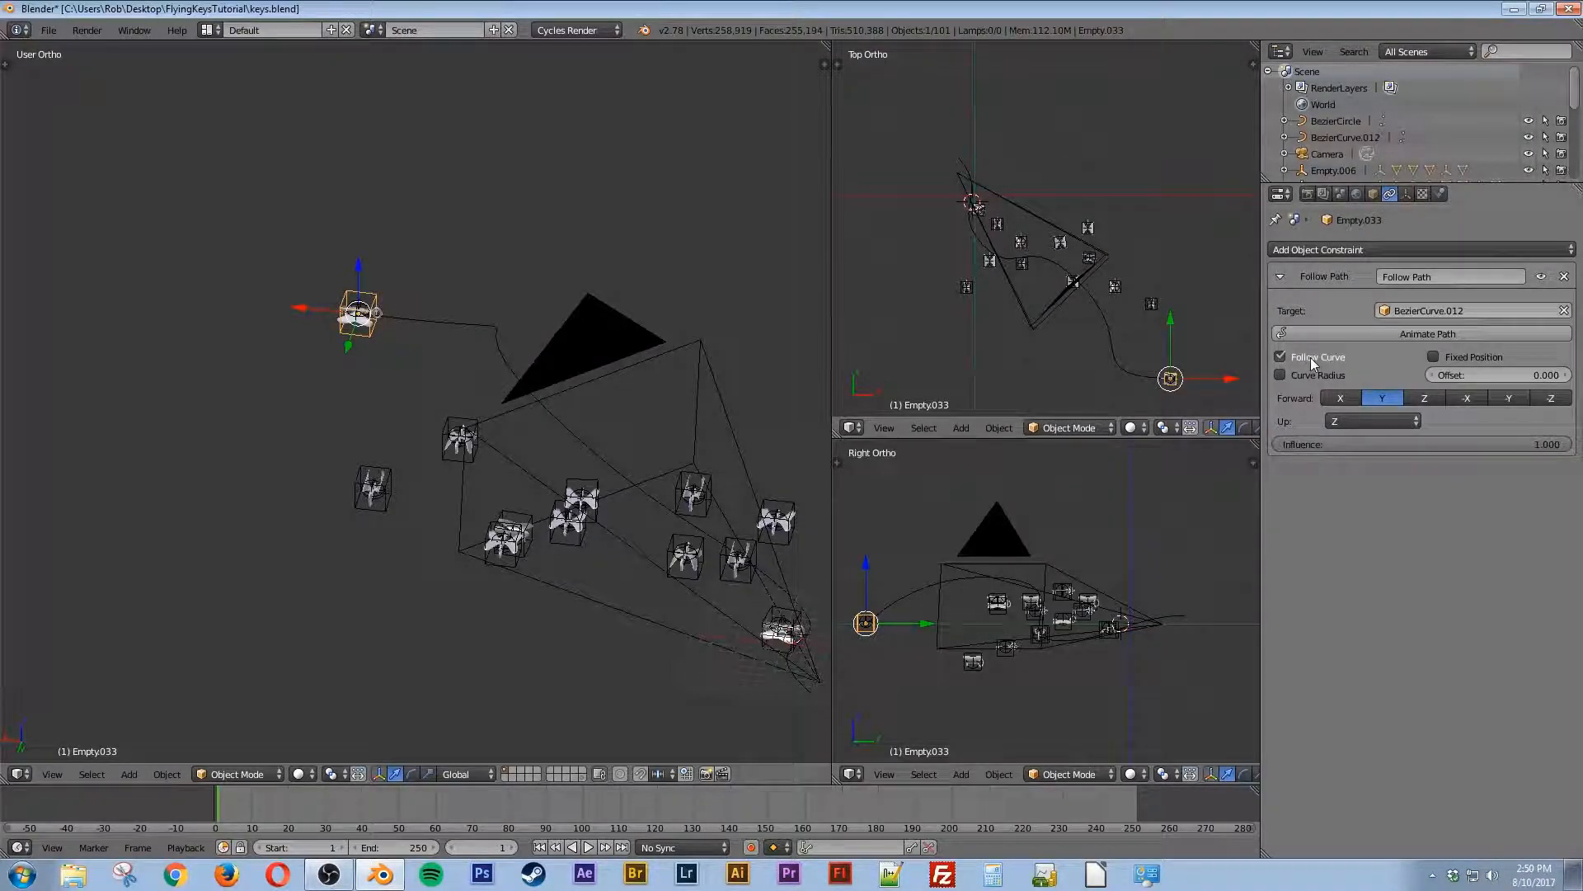
click(1313, 358)
drag(1484, 374, 1303, 374)
scroll(473, 358, up, 3)
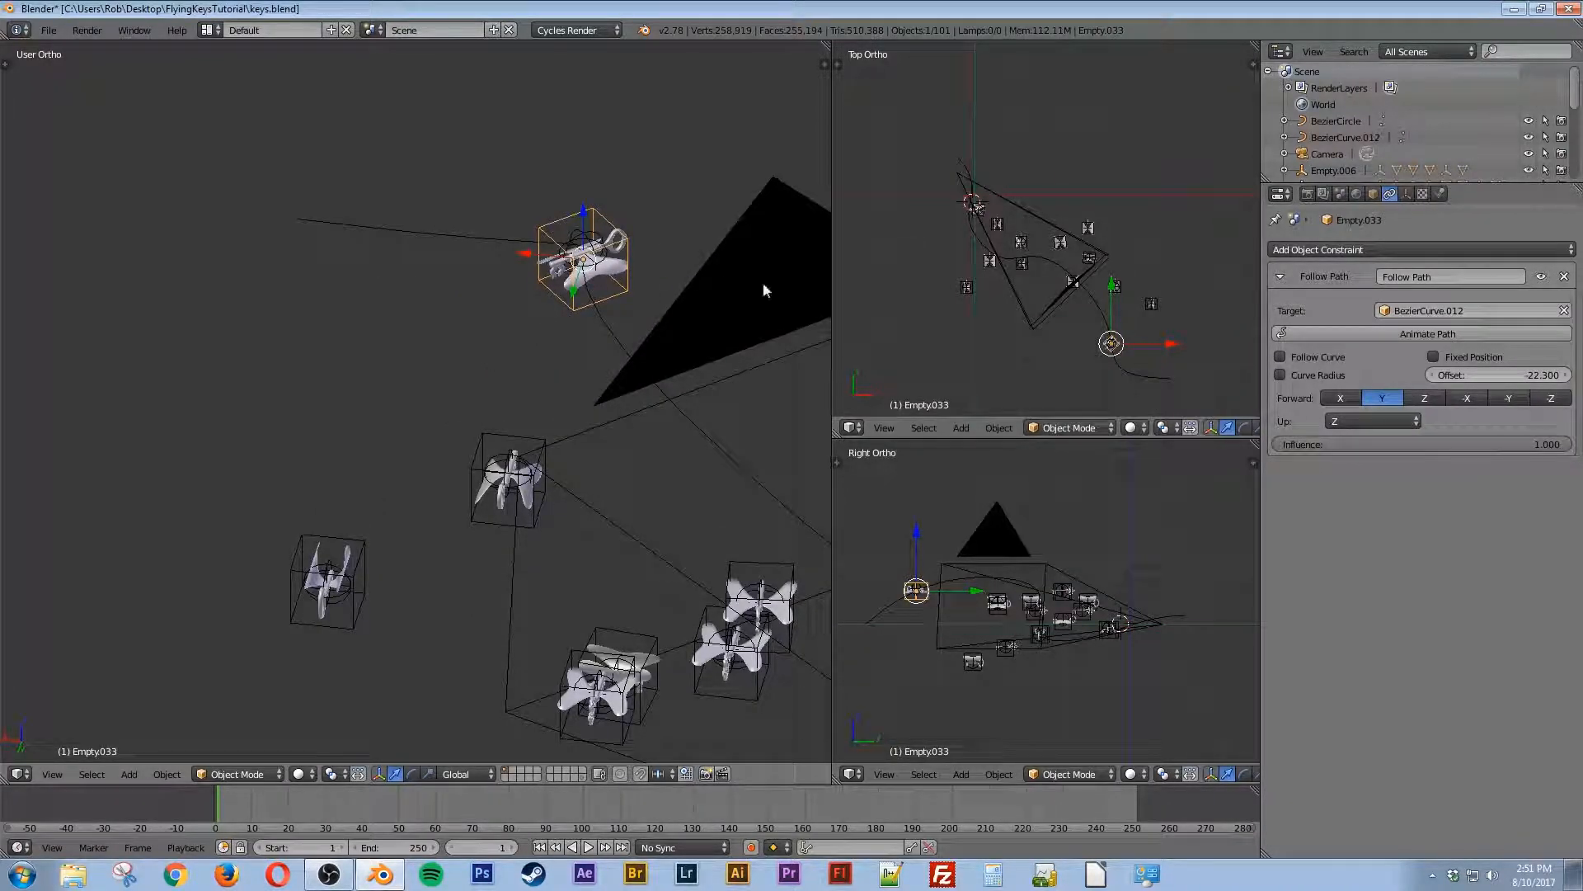
click(1304, 354)
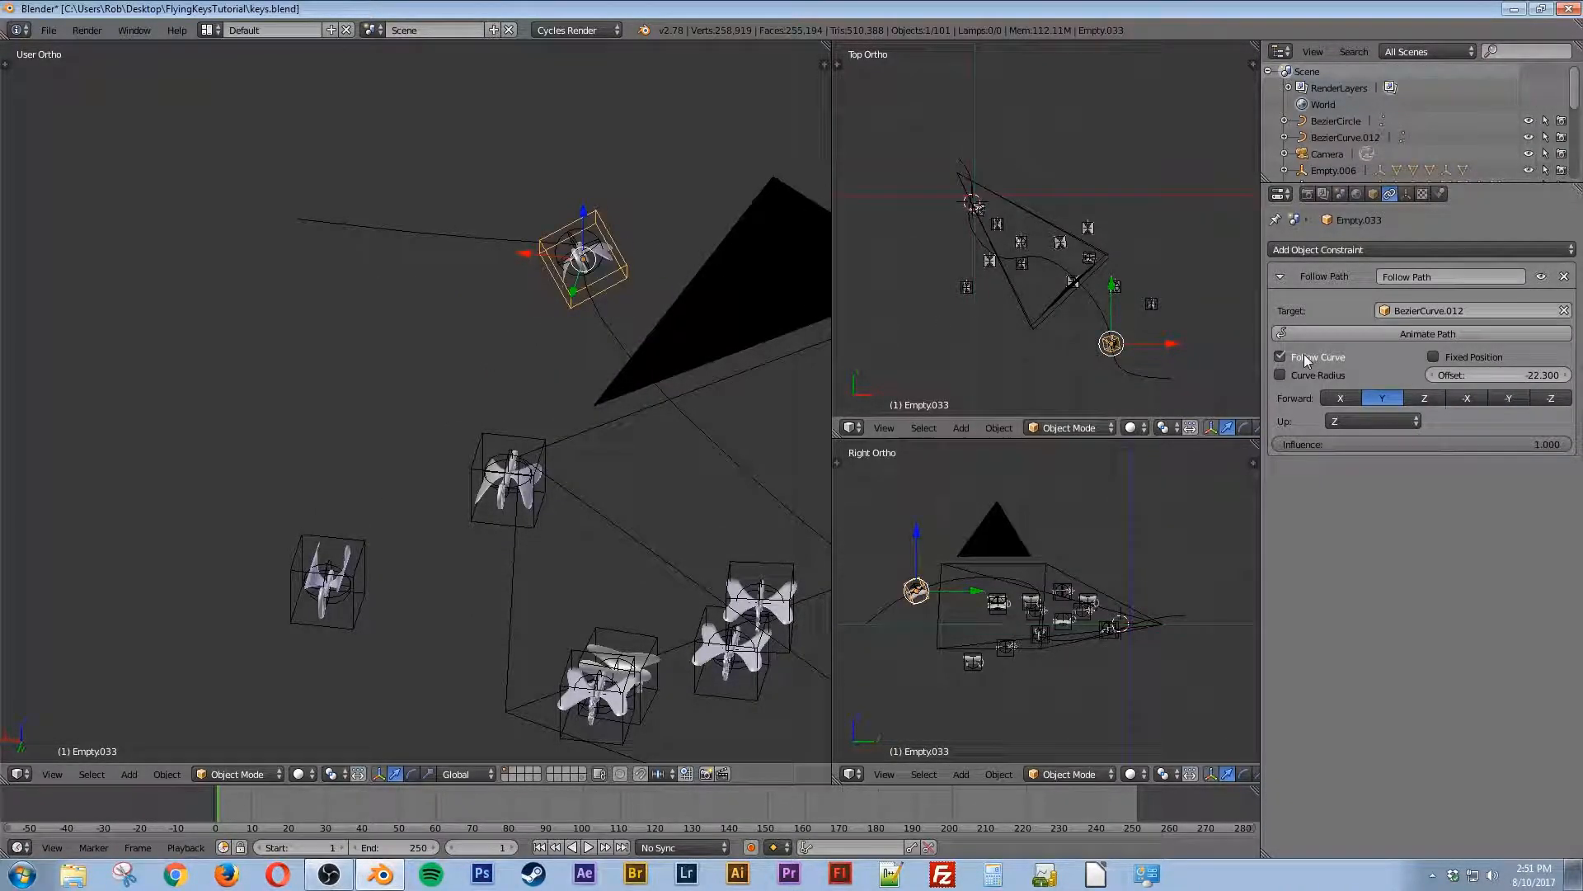
Step: Set the Follow Path constraint's forward axis to -Y
middle_drag(726, 363, 682, 367)
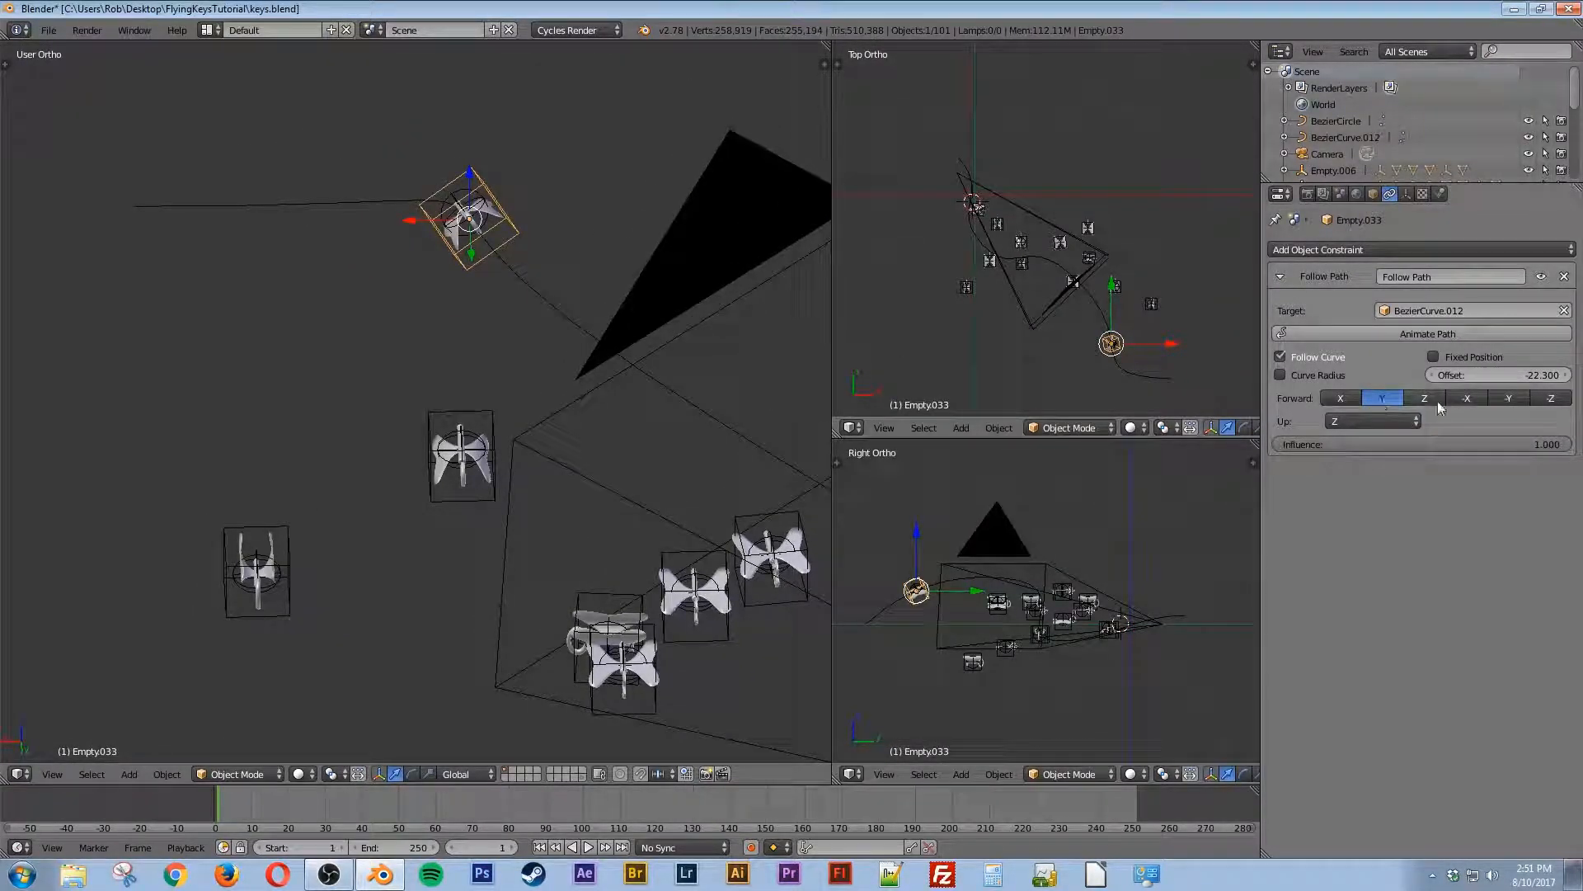
click(1509, 398)
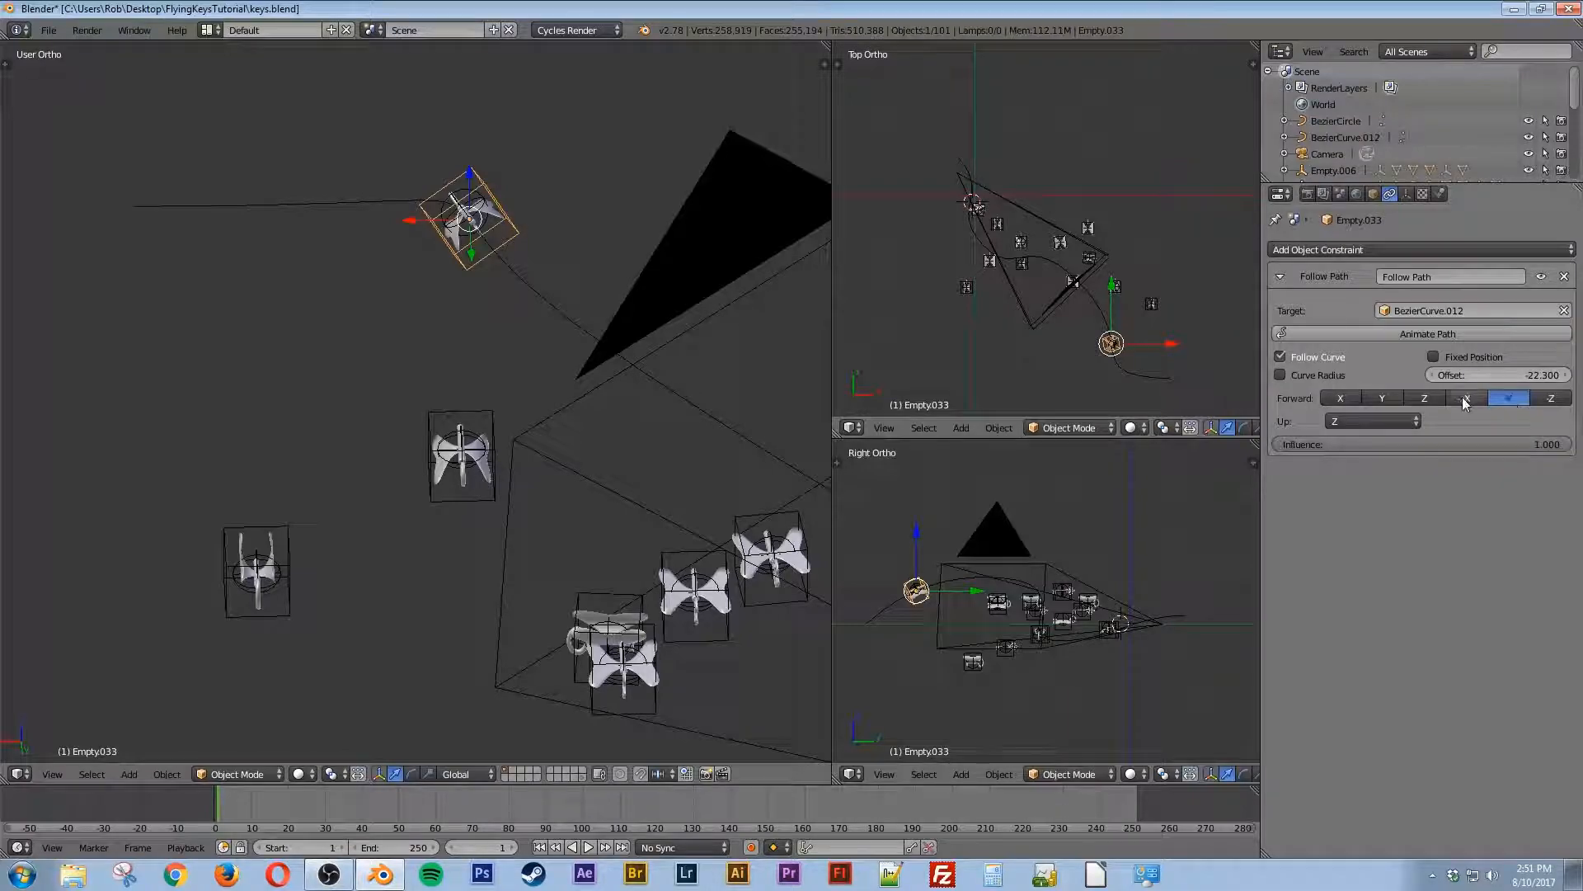
middle_drag(643, 338, 601, 336)
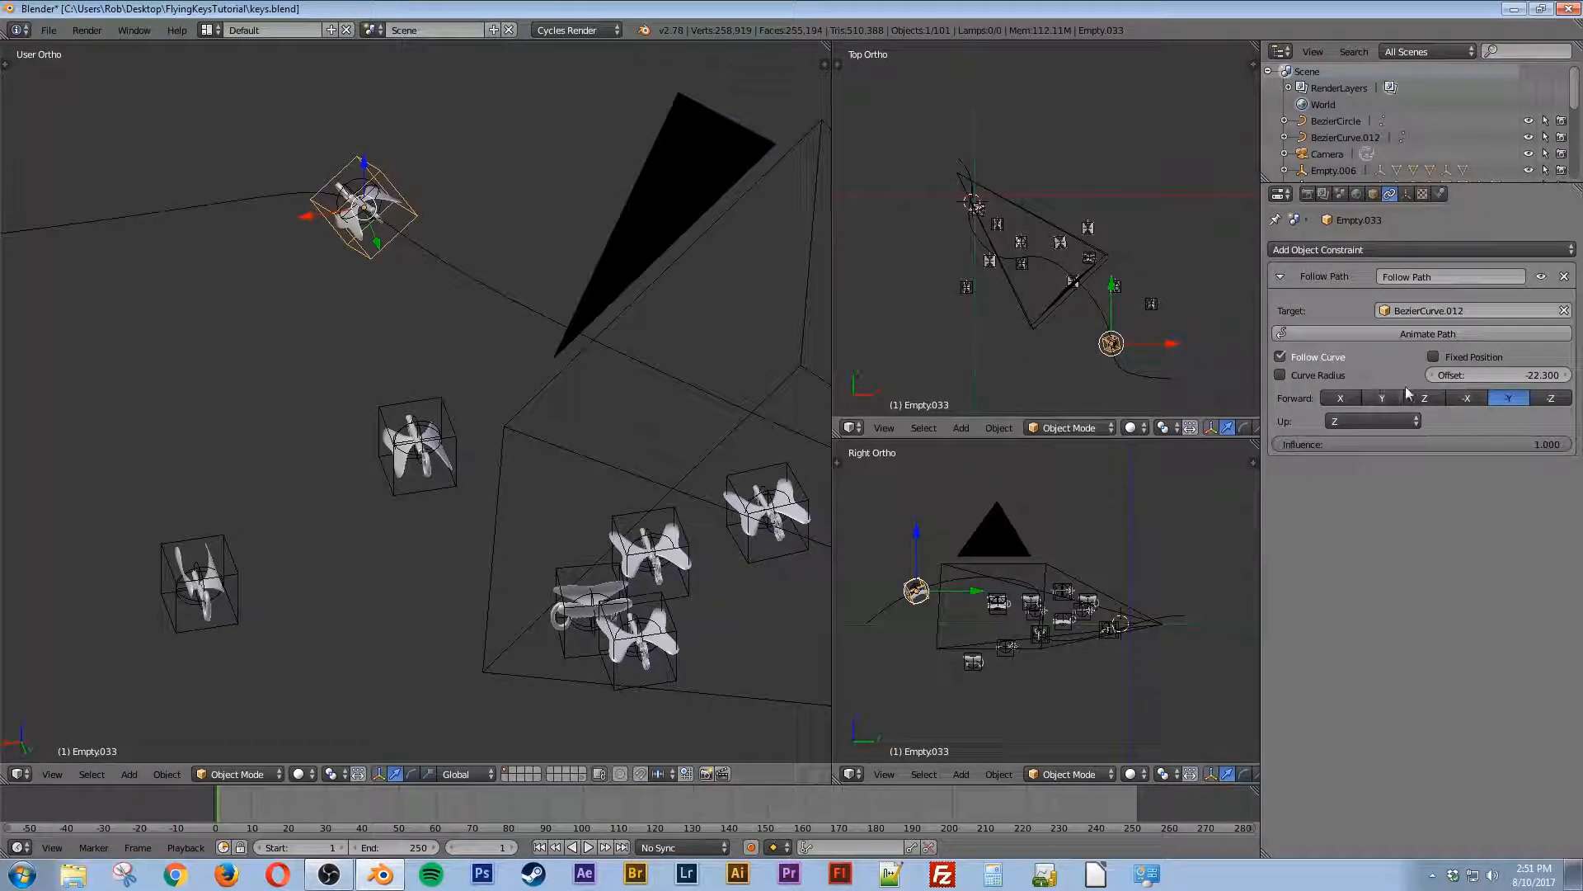
Step: Reset the Follow Path offset to 0 and save over keys.blend
drag(1499, 375, 1550, 376)
middle_drag(562, 398, 636, 396)
click(1509, 375)
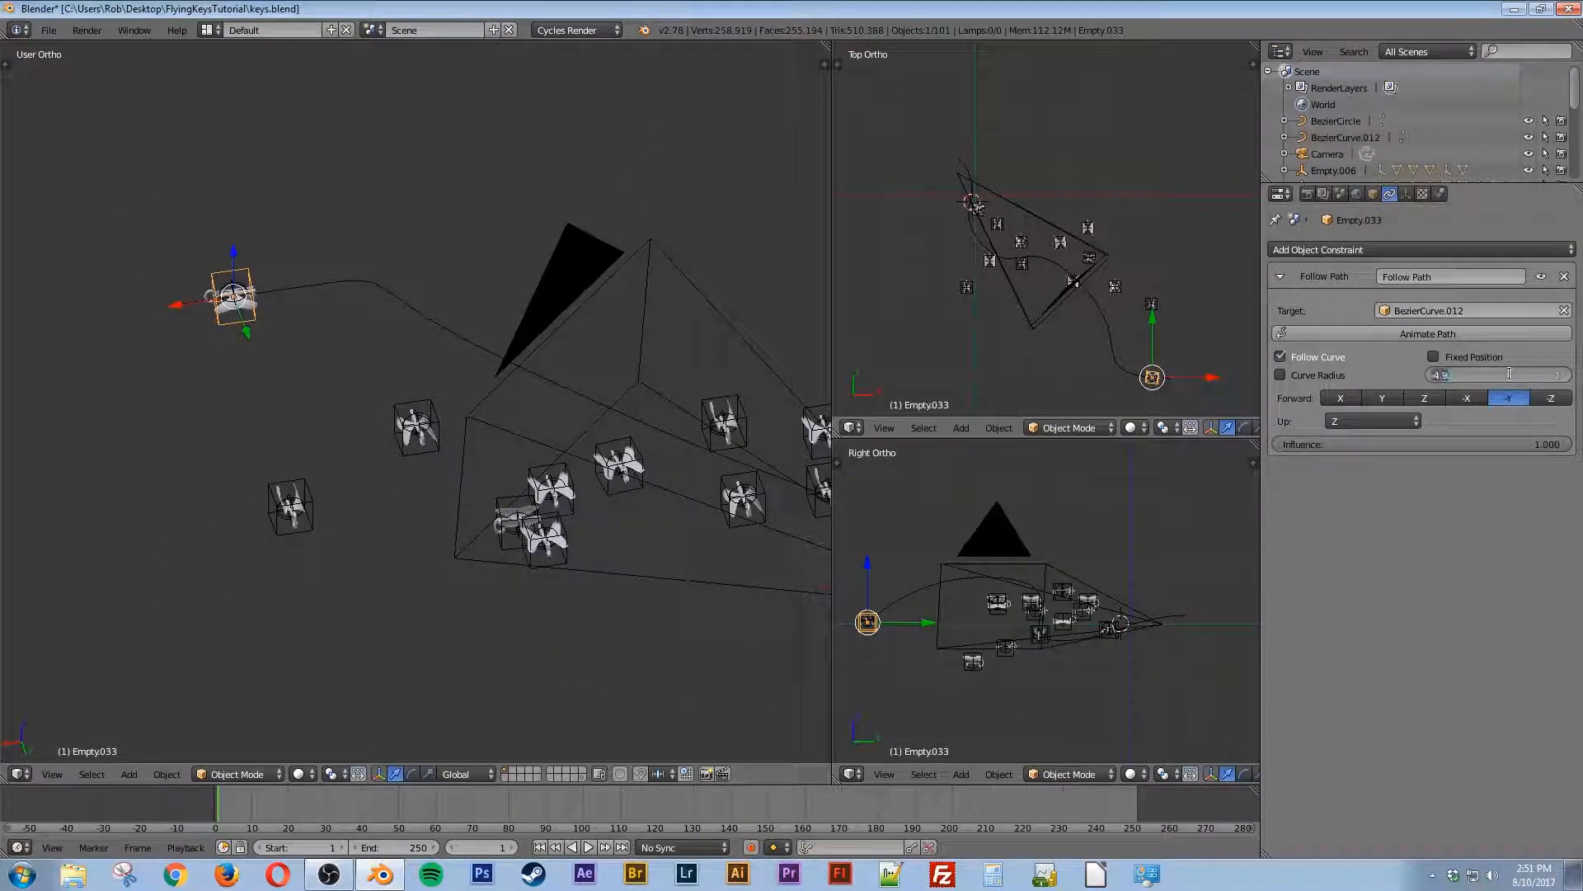
key(Return)
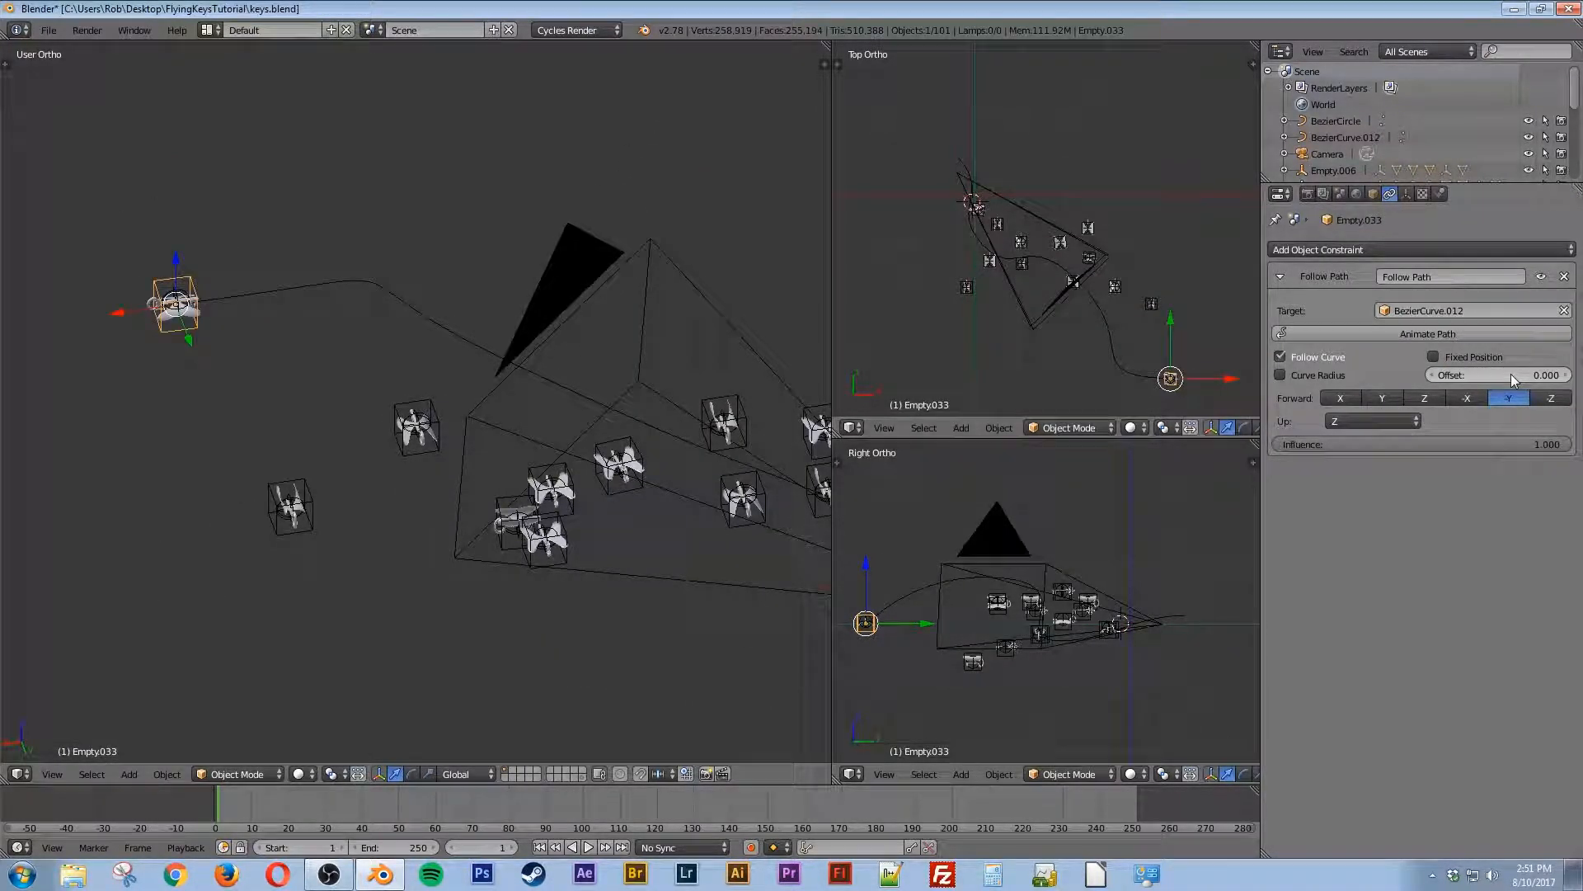
key(ctrl+s)
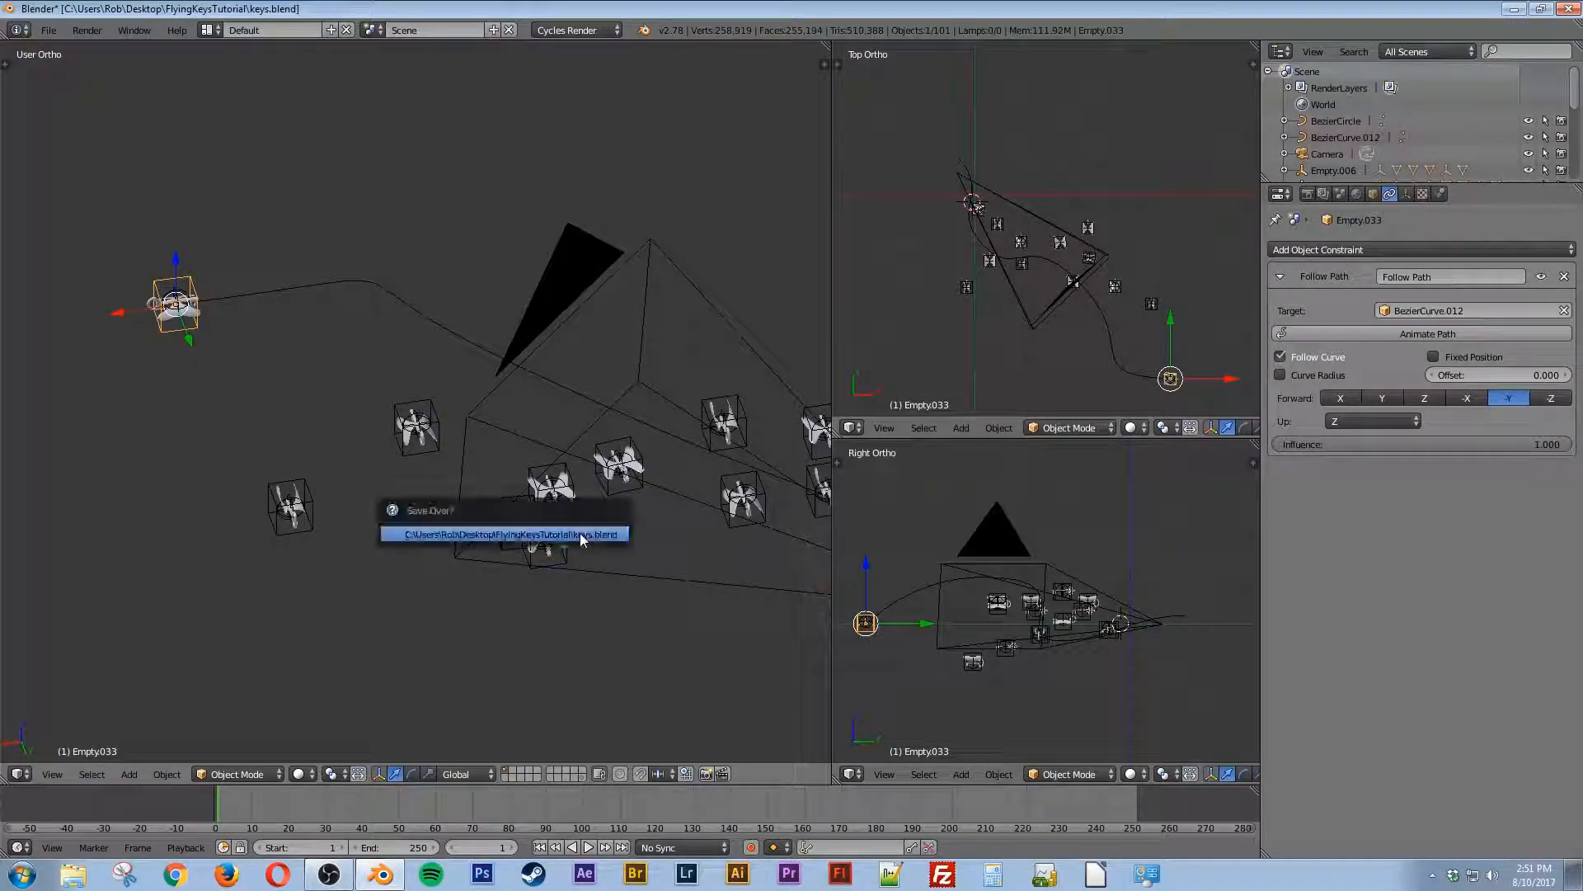
click(581, 535)
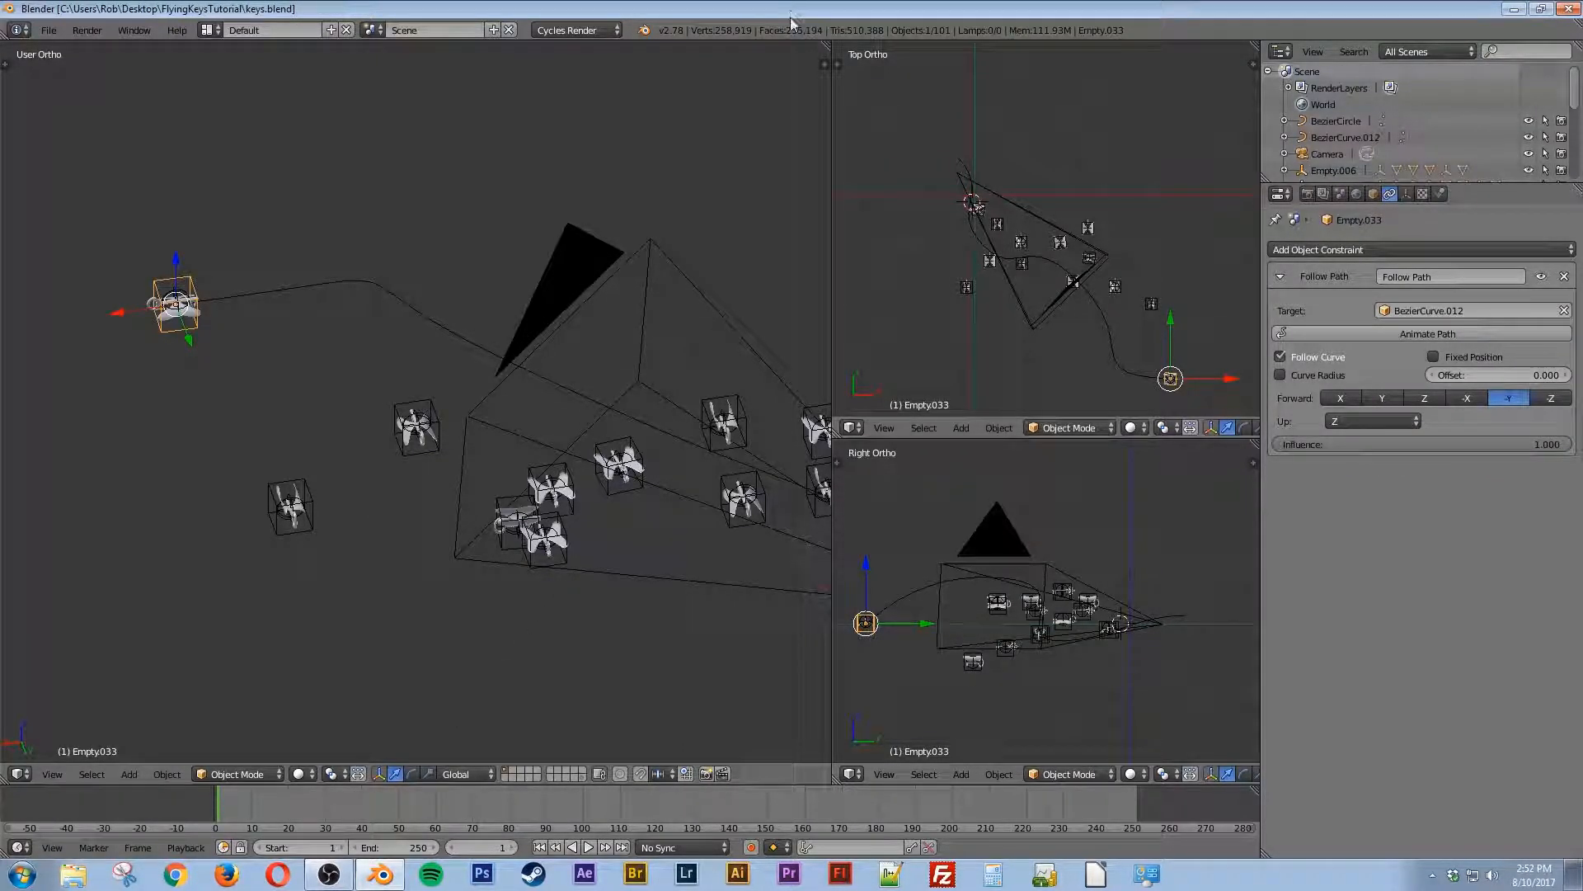
Step: Set the empty's Follow Path offset to 11 and the flight curve's path animation length to 240 frames
drag(1461, 379, 1526, 375)
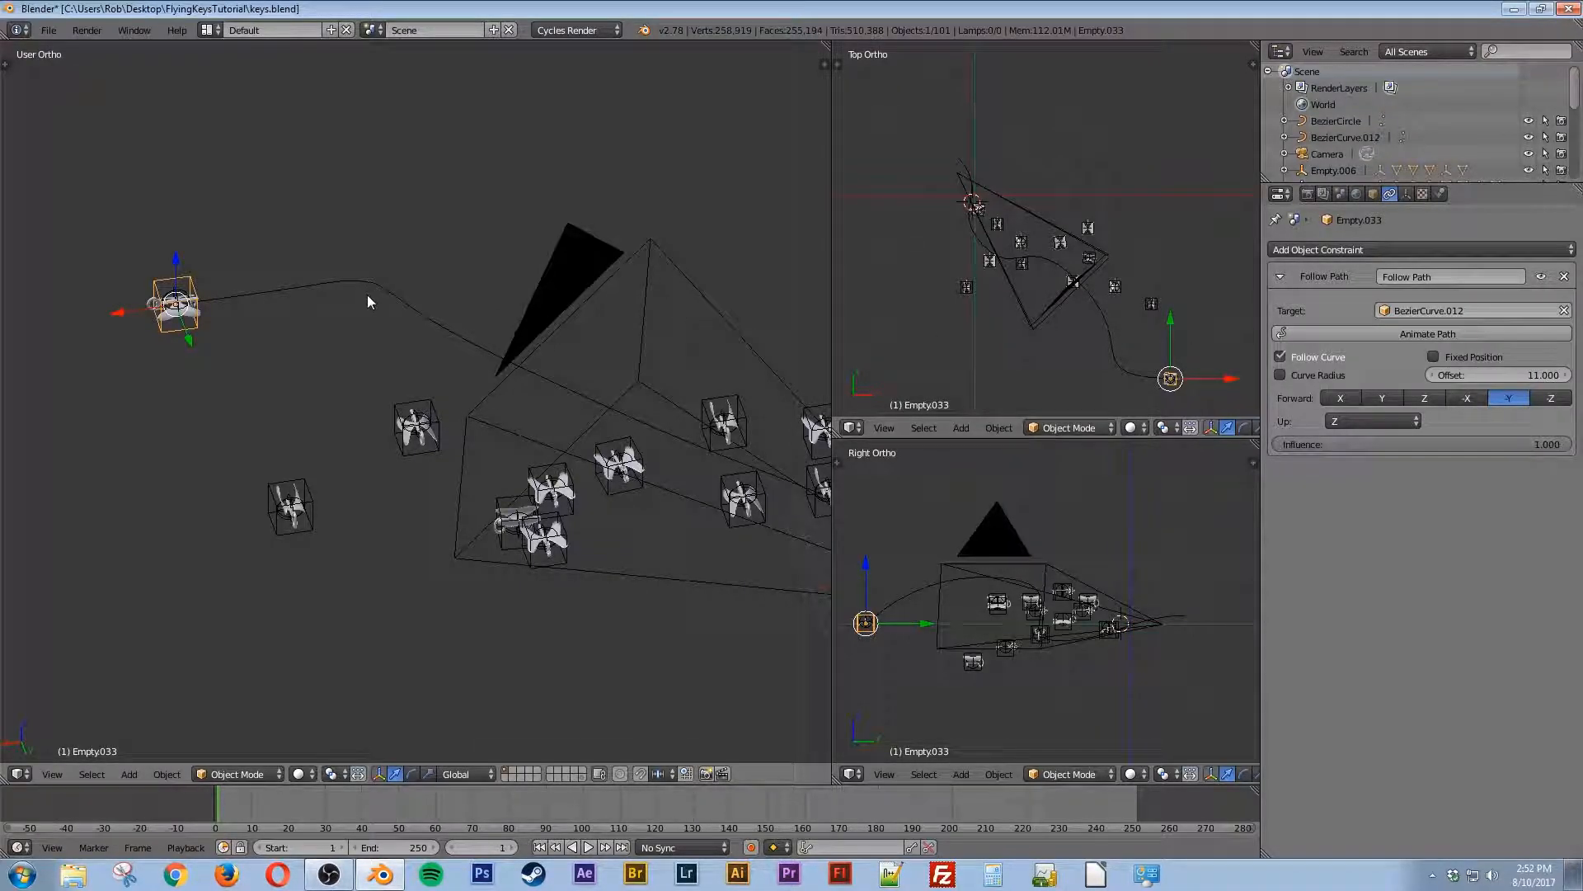
right_click(347, 281)
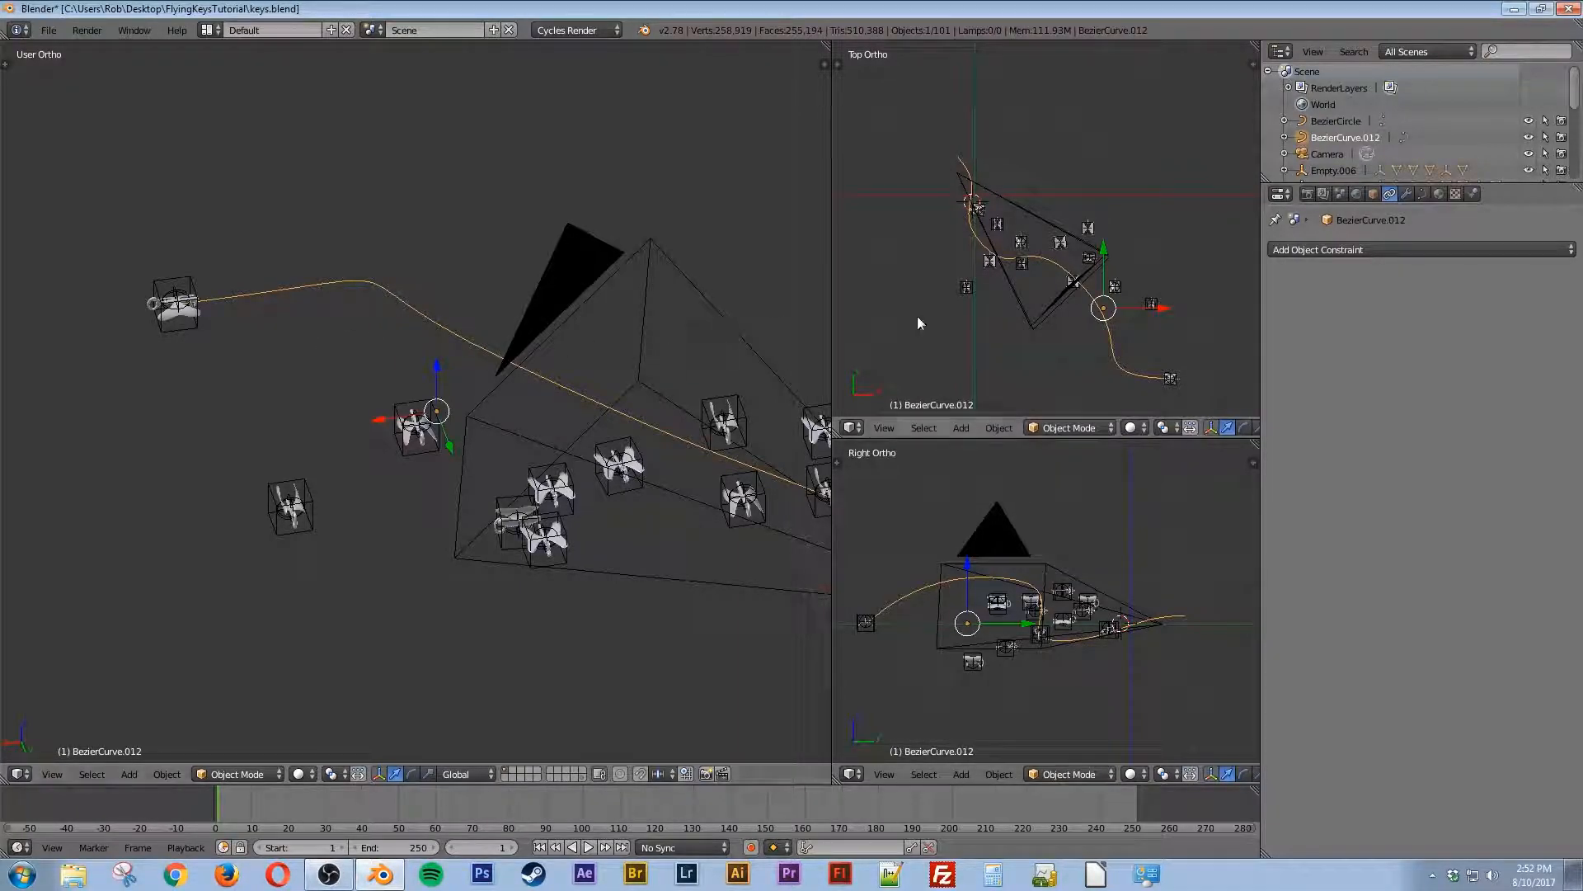
click(1422, 195)
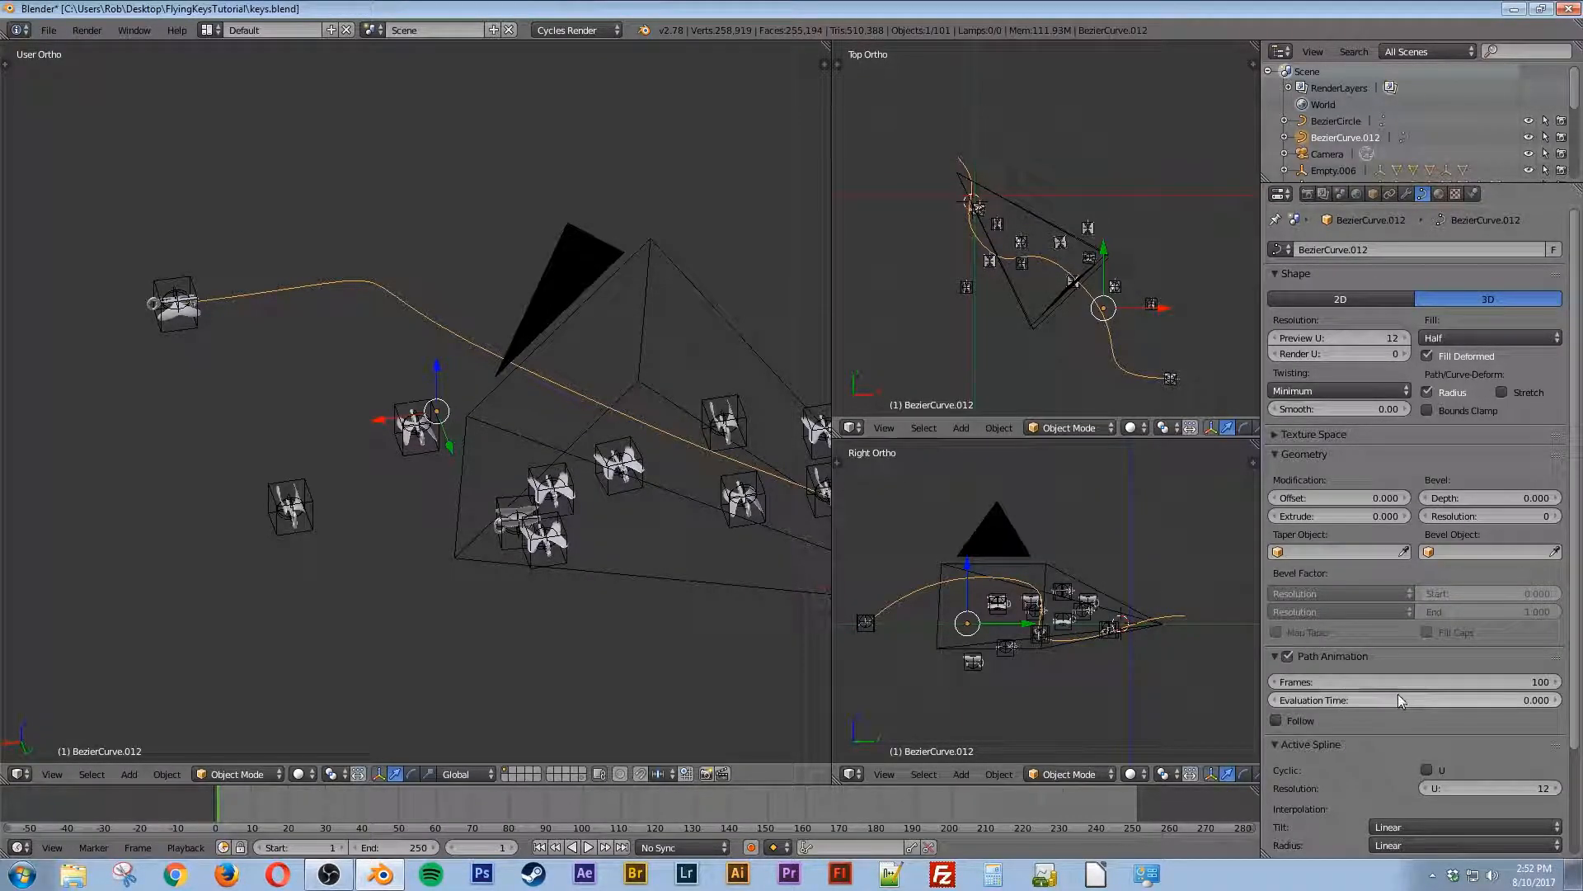
click(1377, 681)
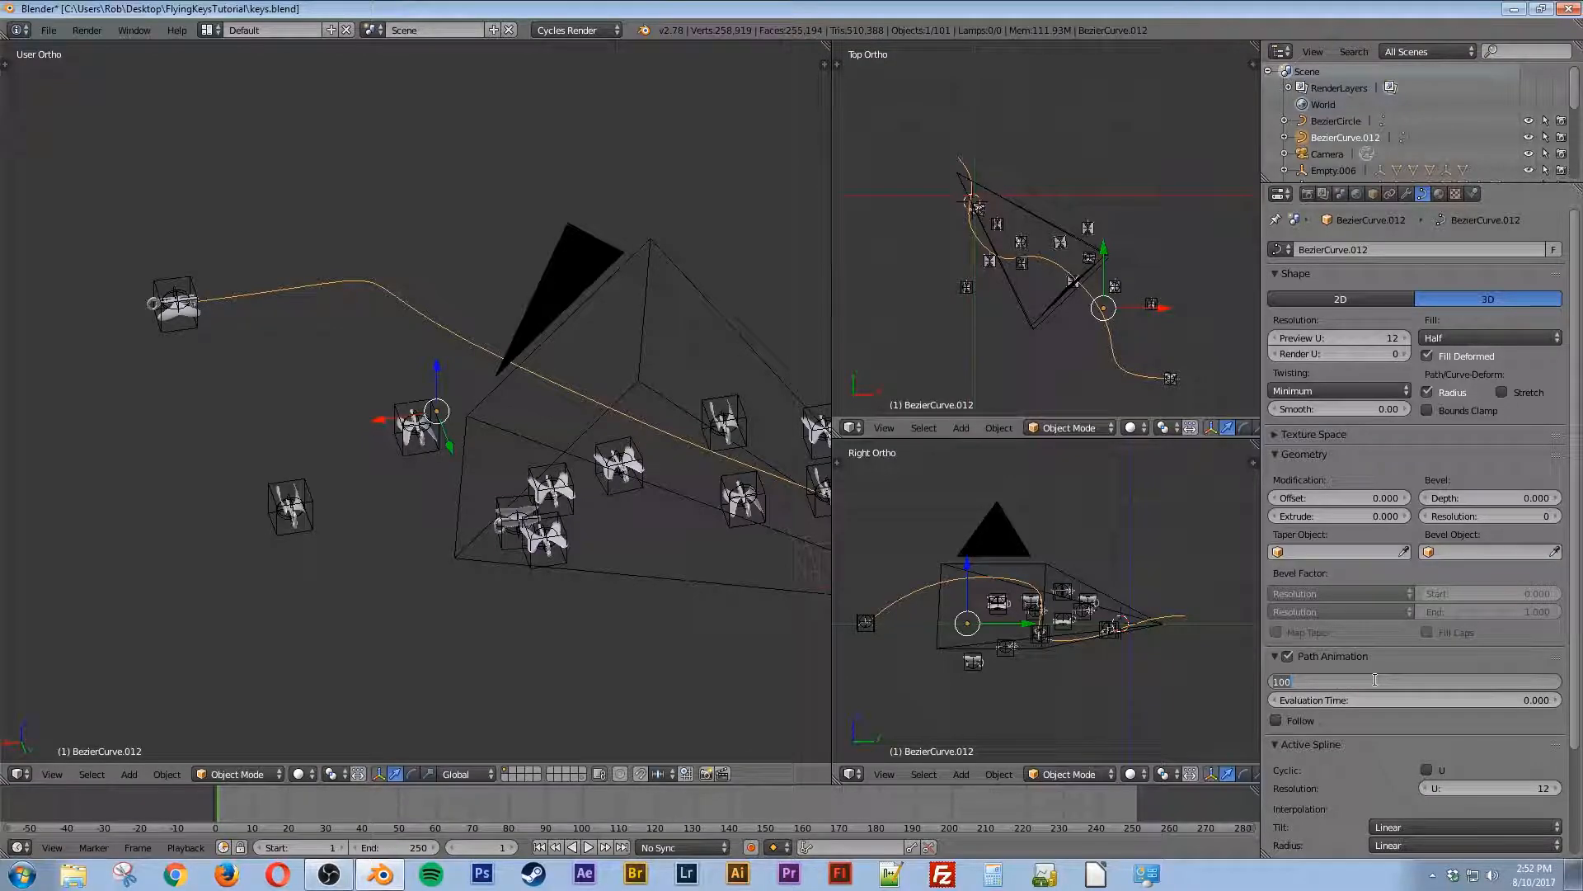
text(24)
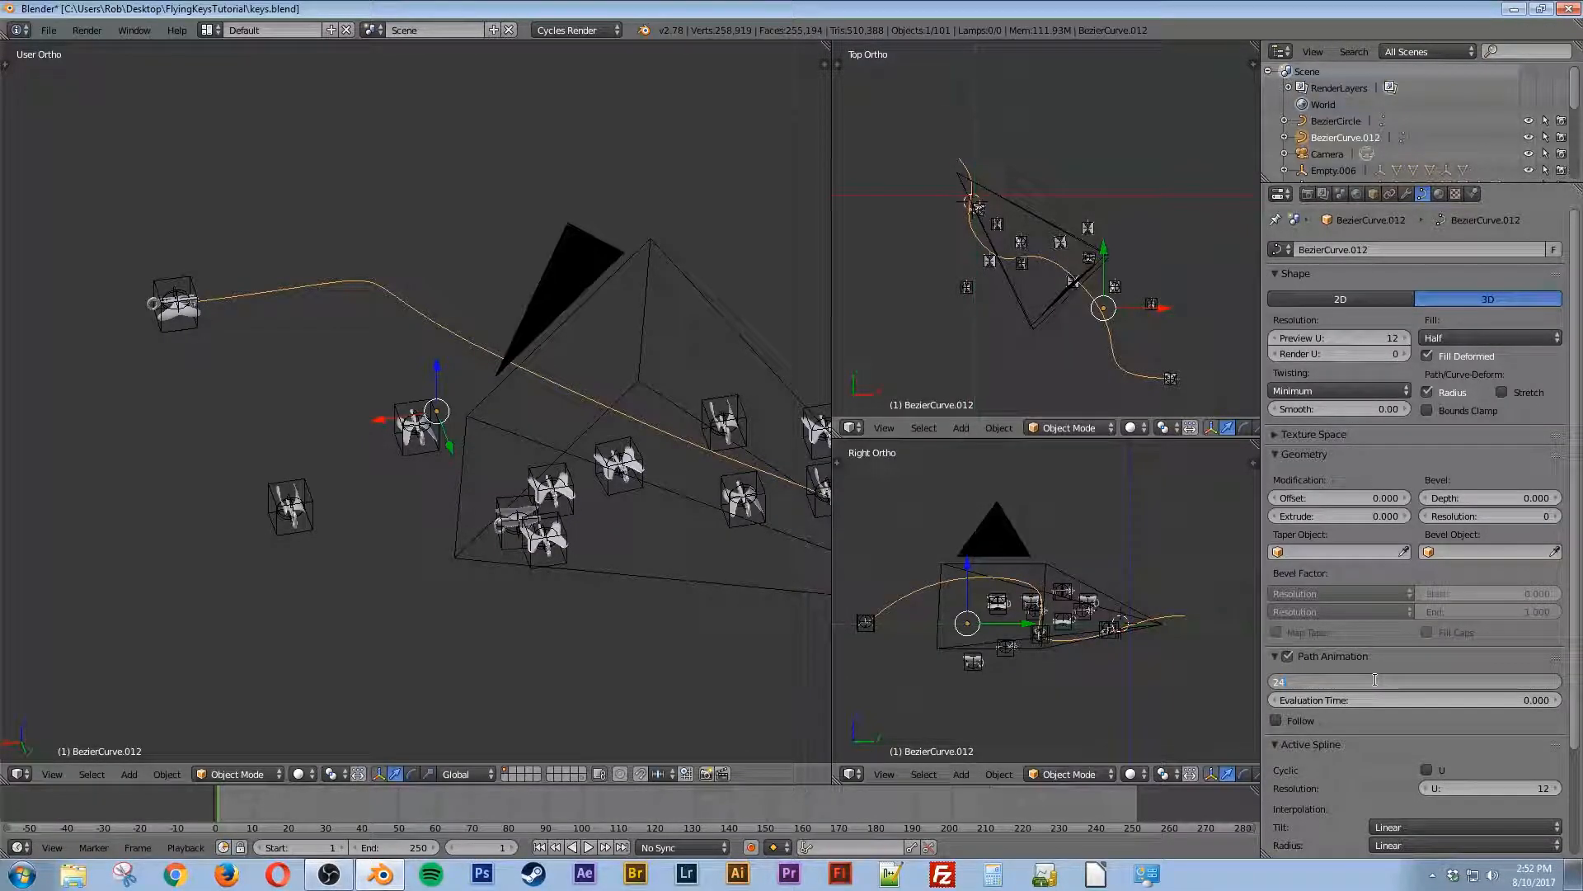
text(0)
key(Return)
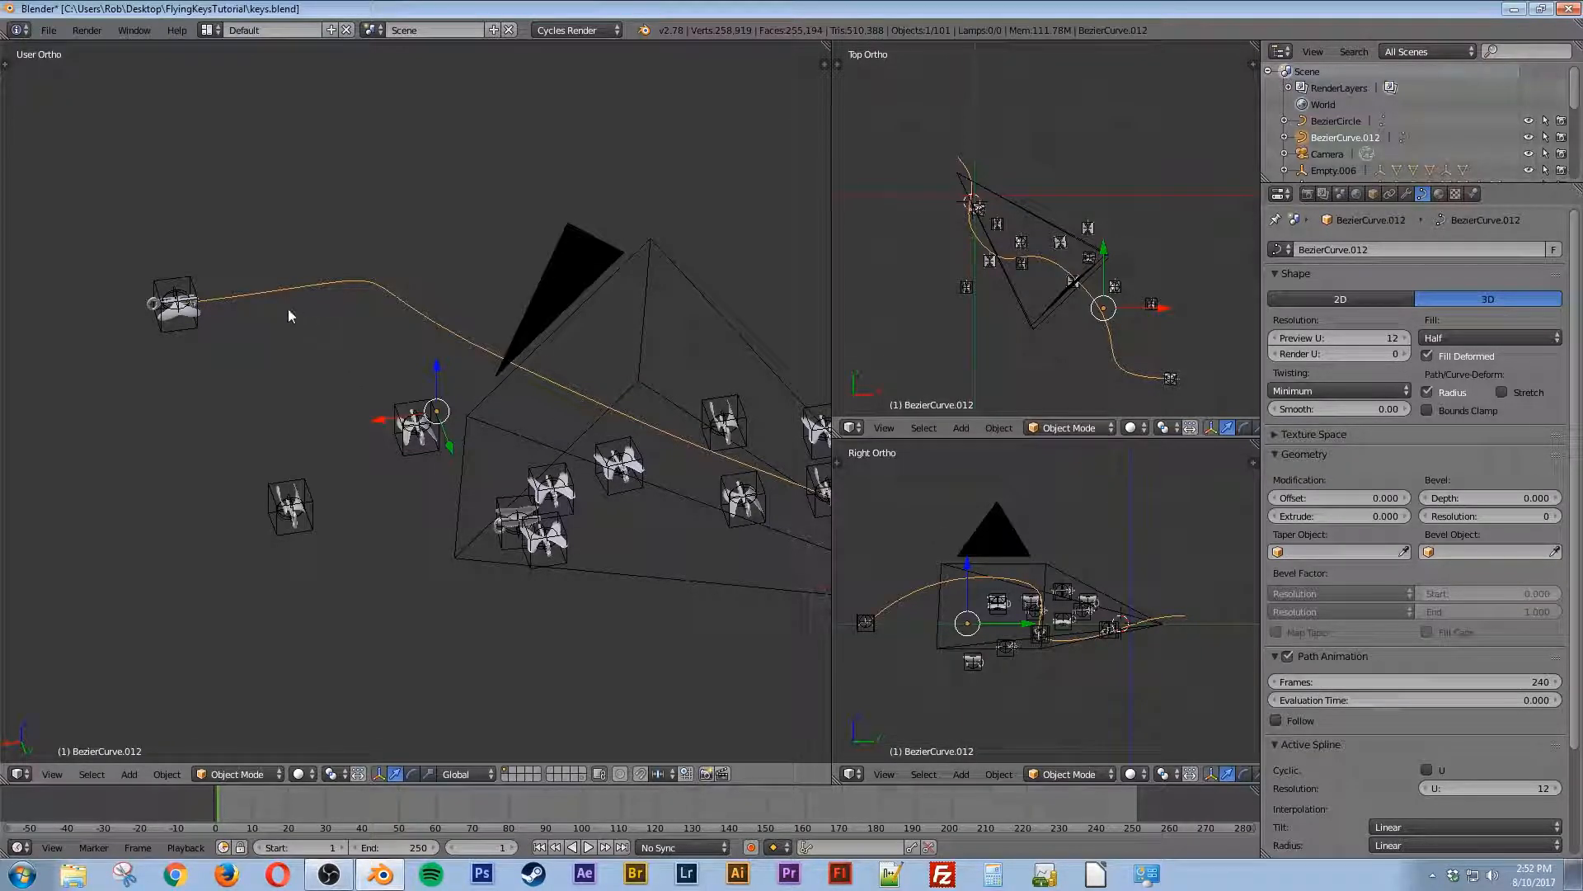
Step: Animate the path in the empty's Follow Path constraint, then play and scrub the timeline to check the key's flight
right_click(179, 281)
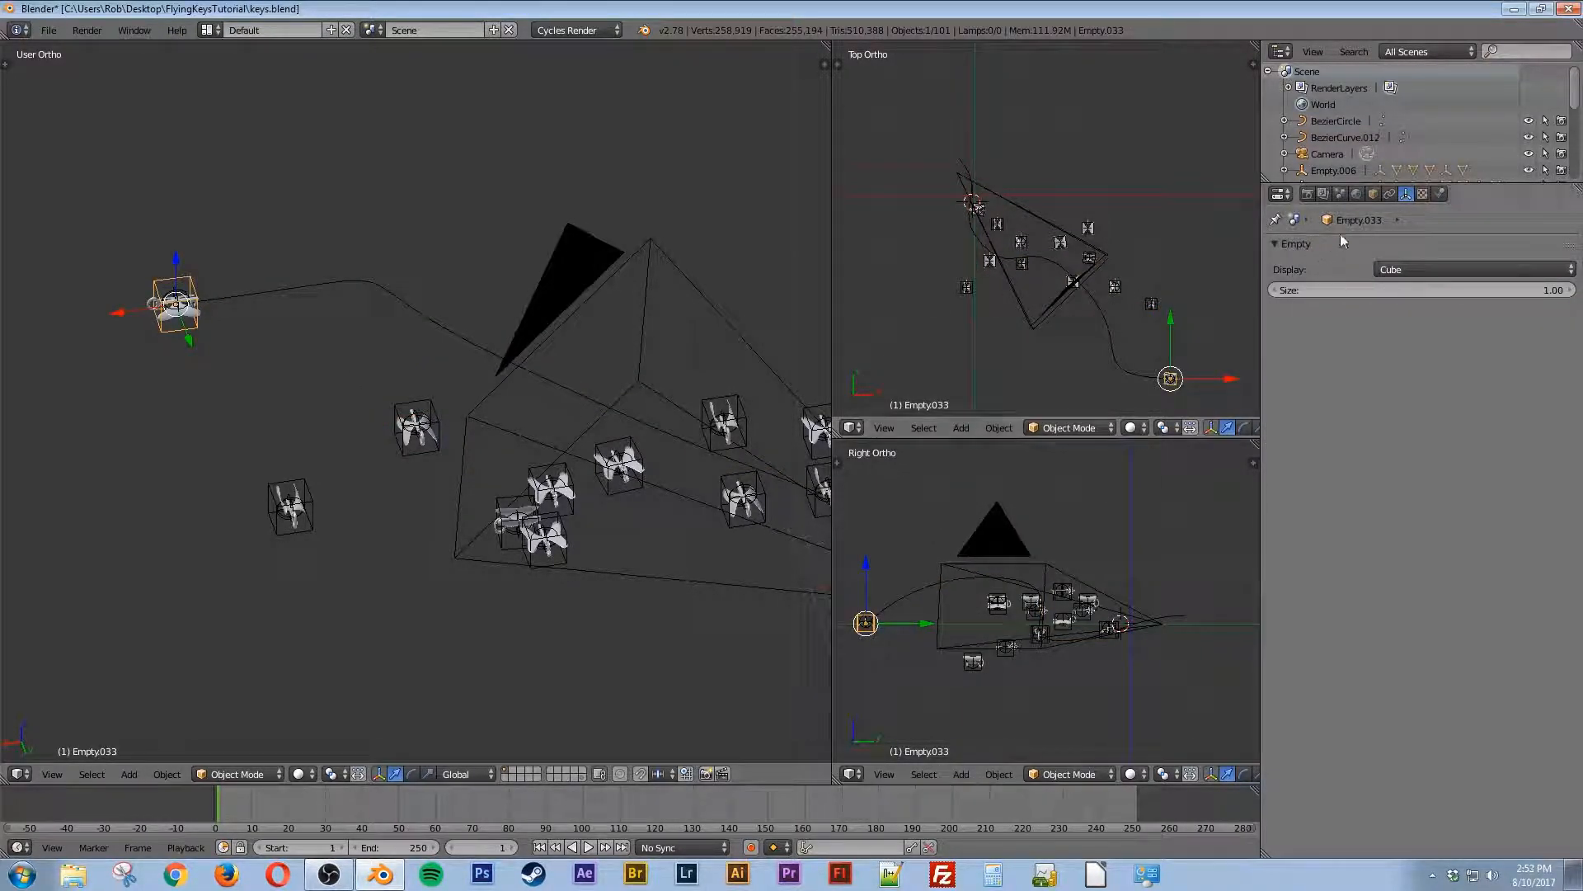
click(1390, 194)
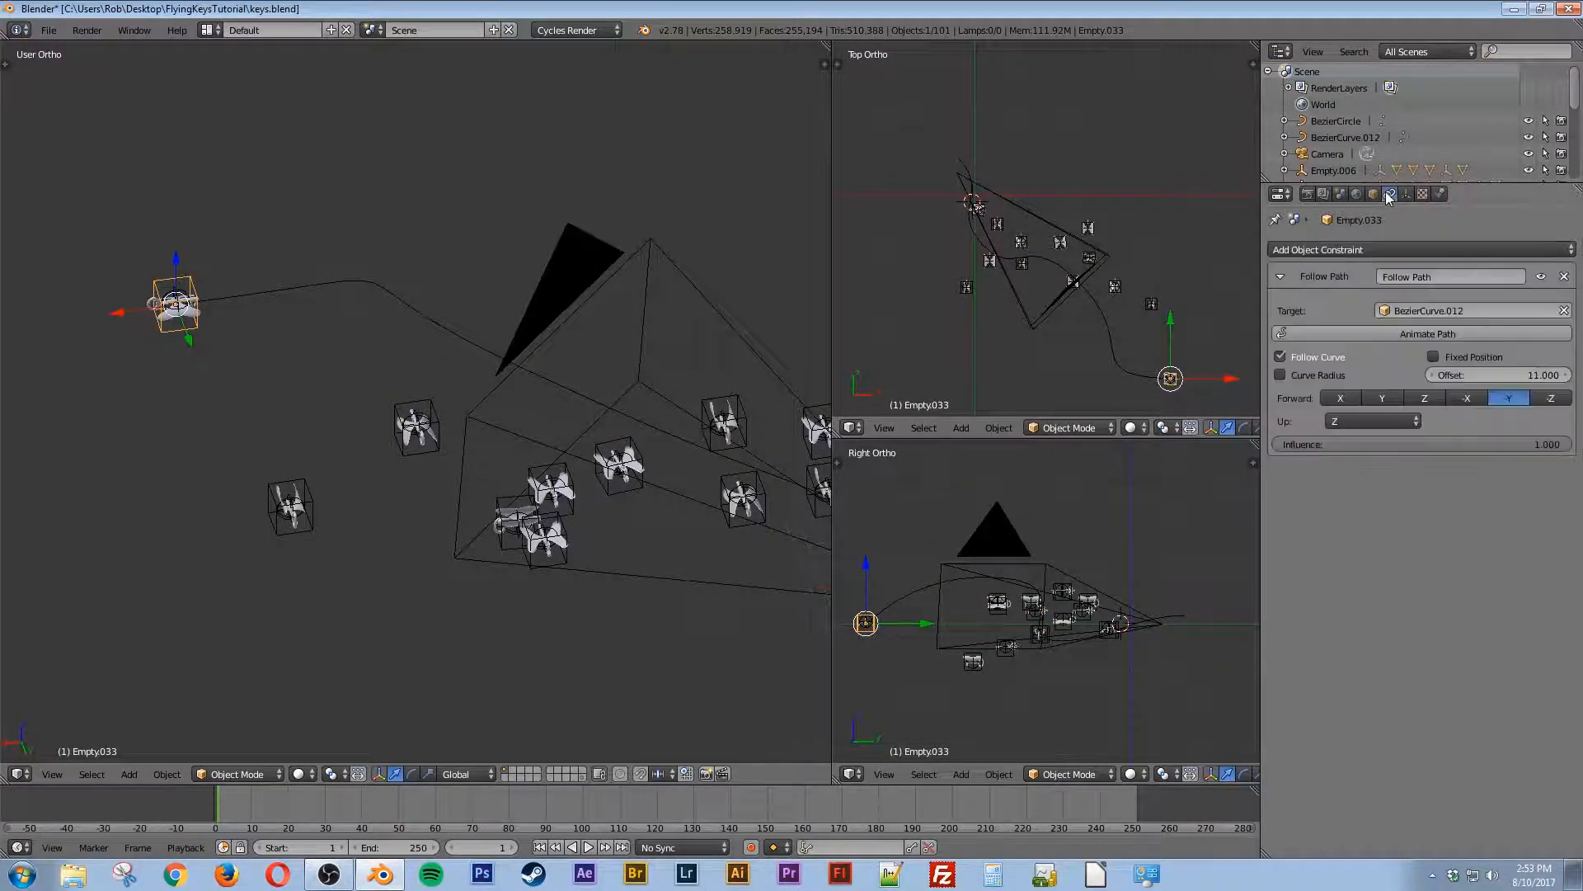
click(1433, 333)
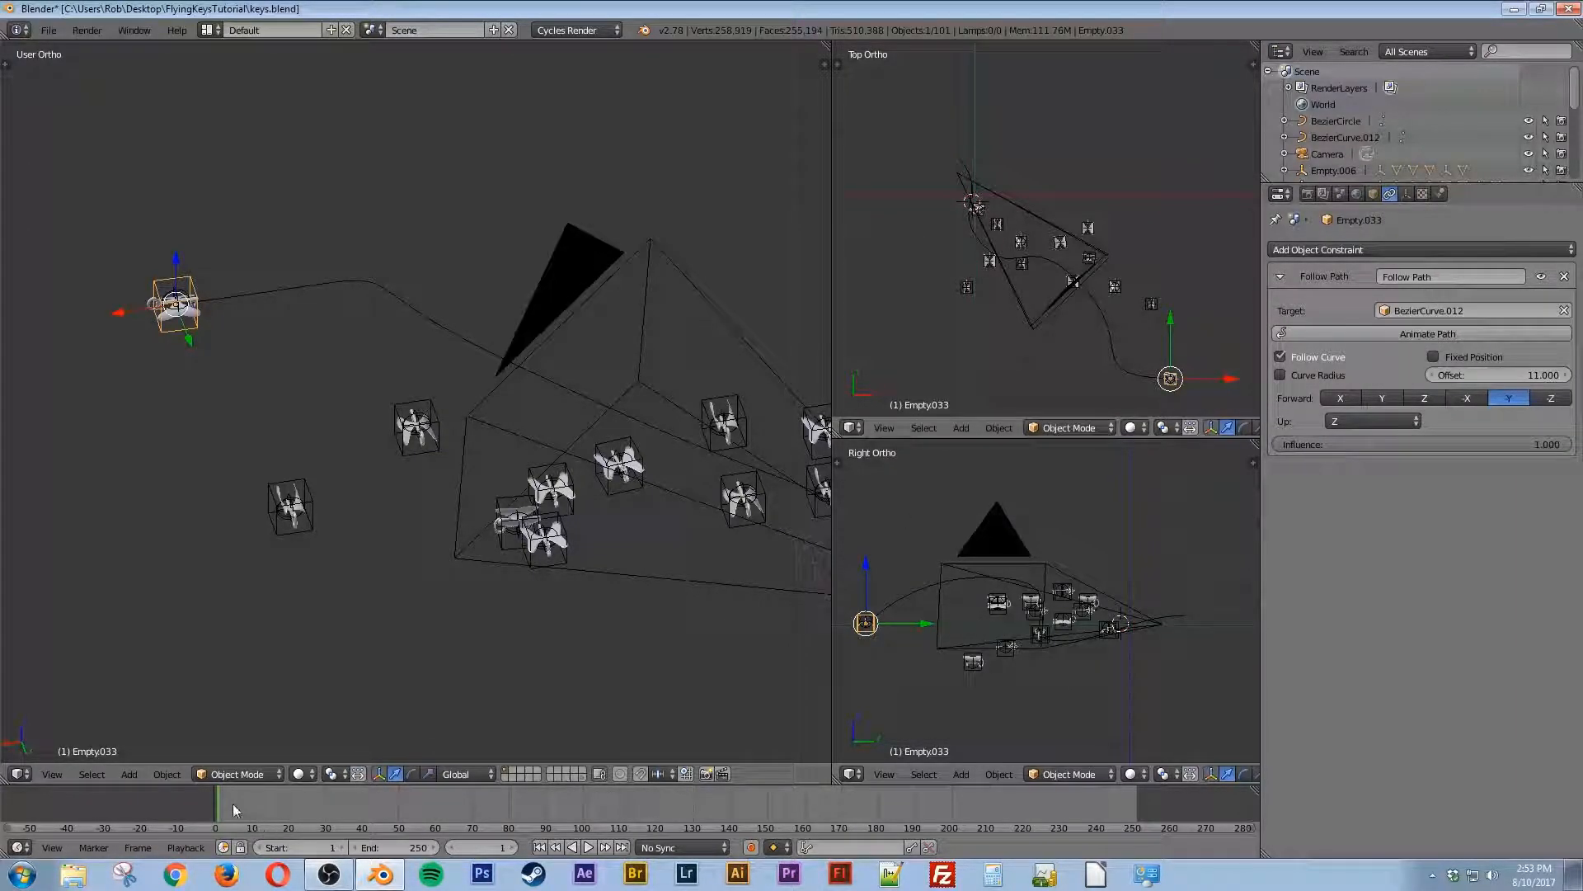
key(alt+a)
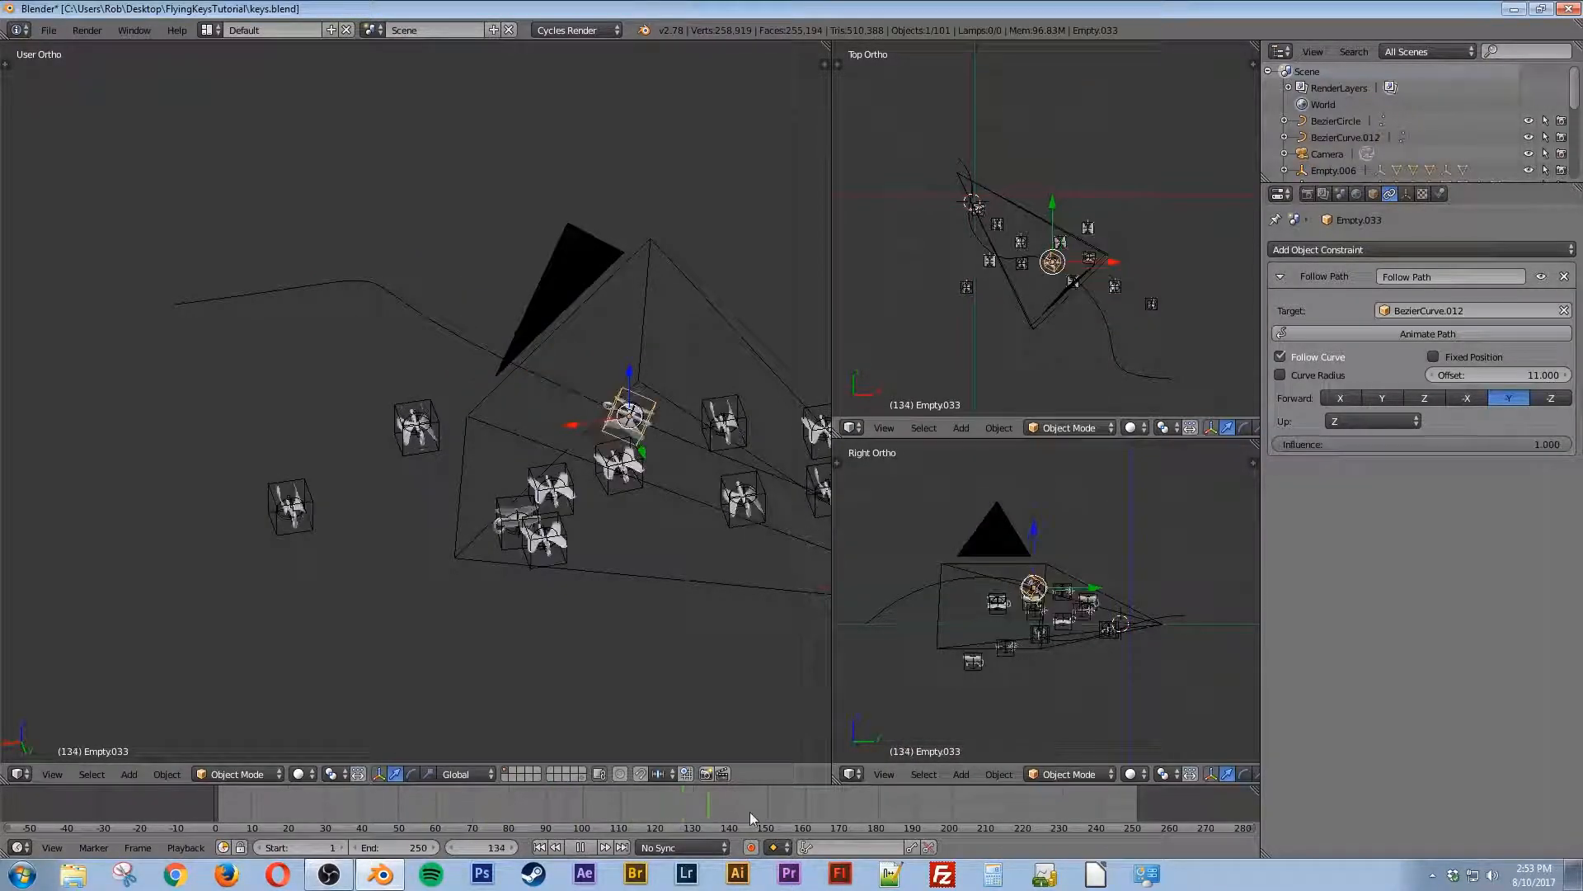
drag(982, 803, 602, 825)
key(alt+a)
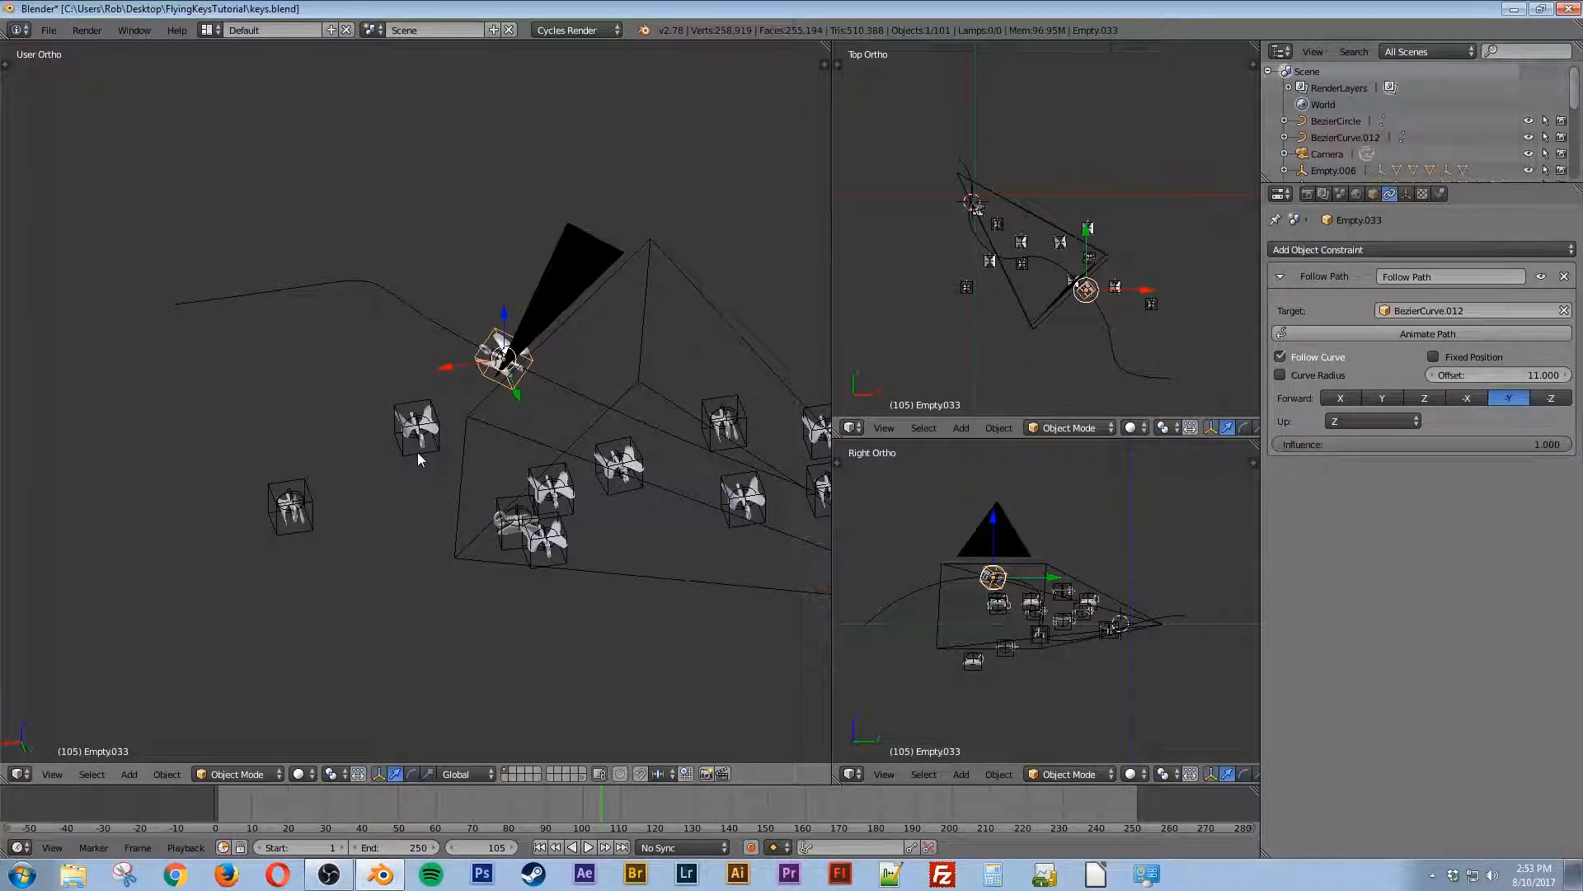
Step: Switch to the camera view and play the key's flight from the first frame
key(KP_0)
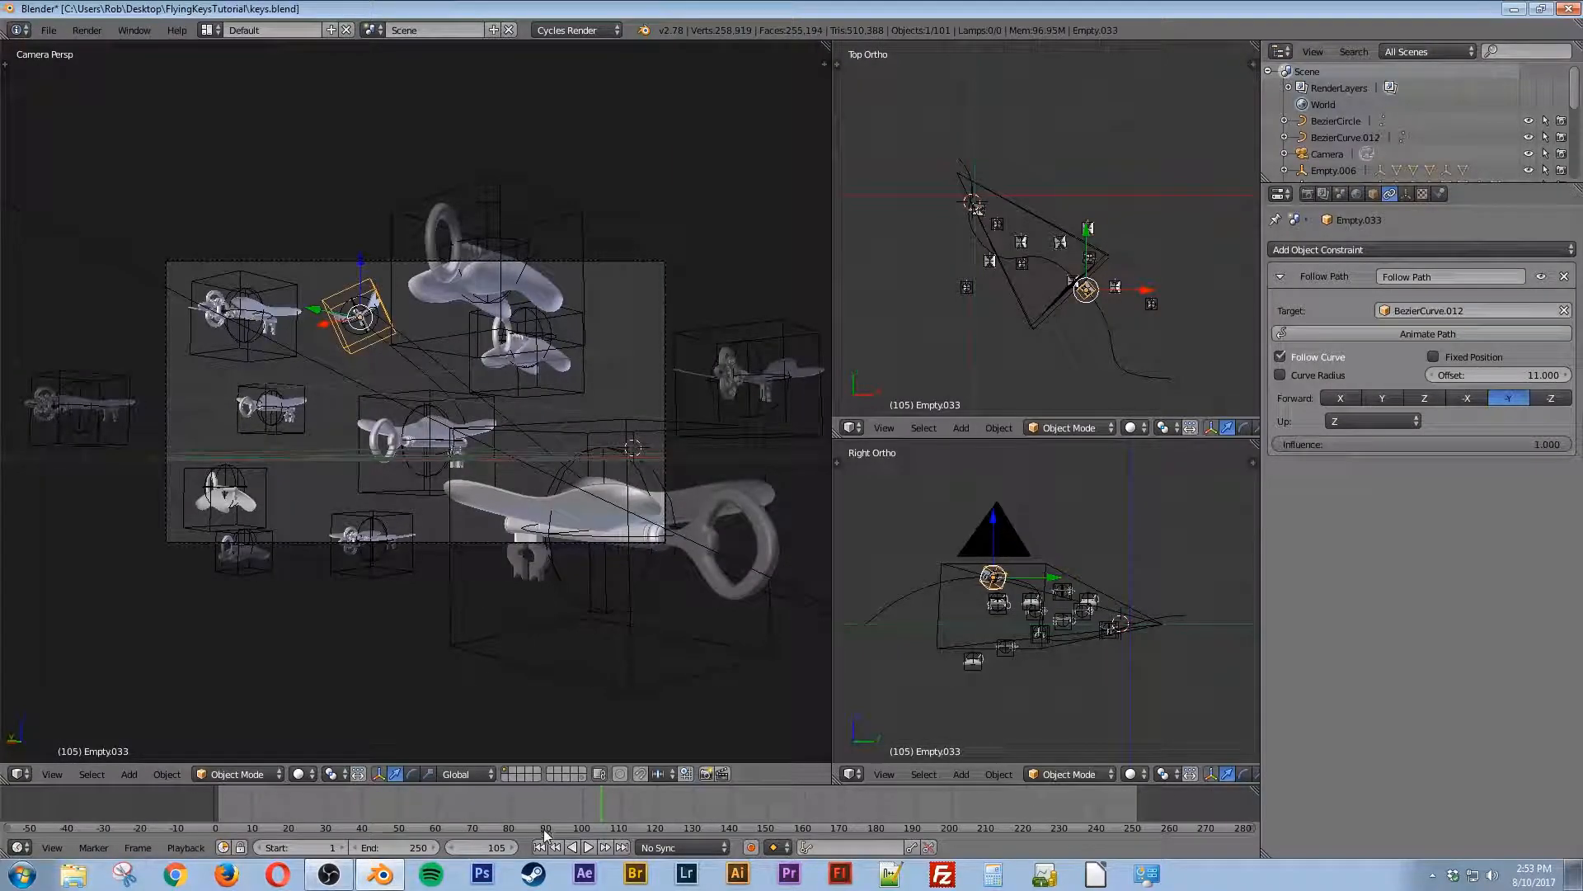
click(539, 847)
click(590, 847)
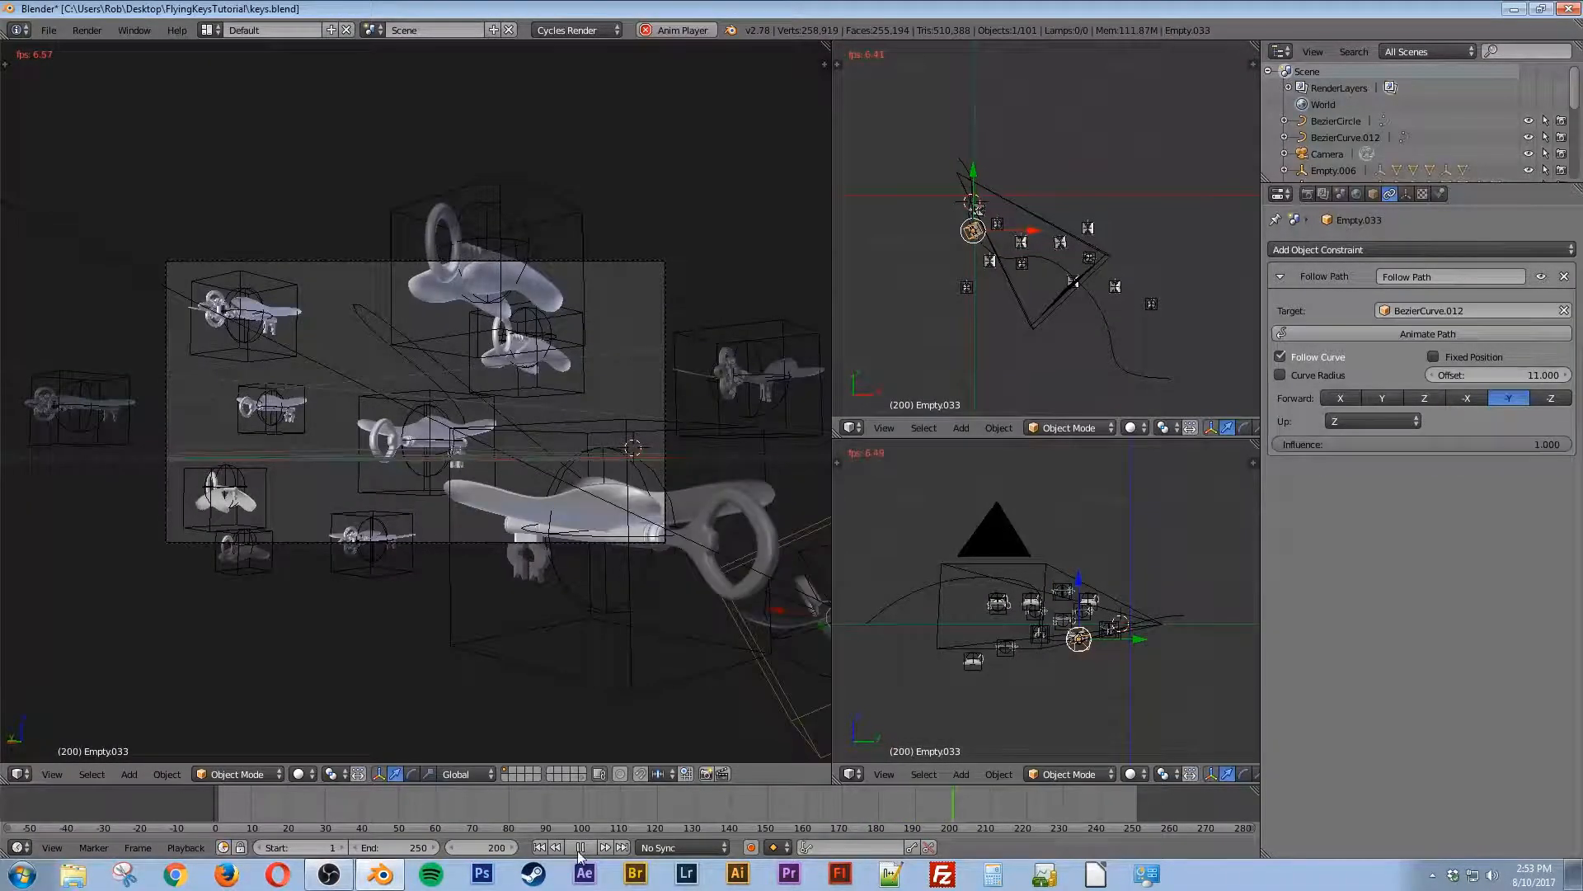
key(alt+a)
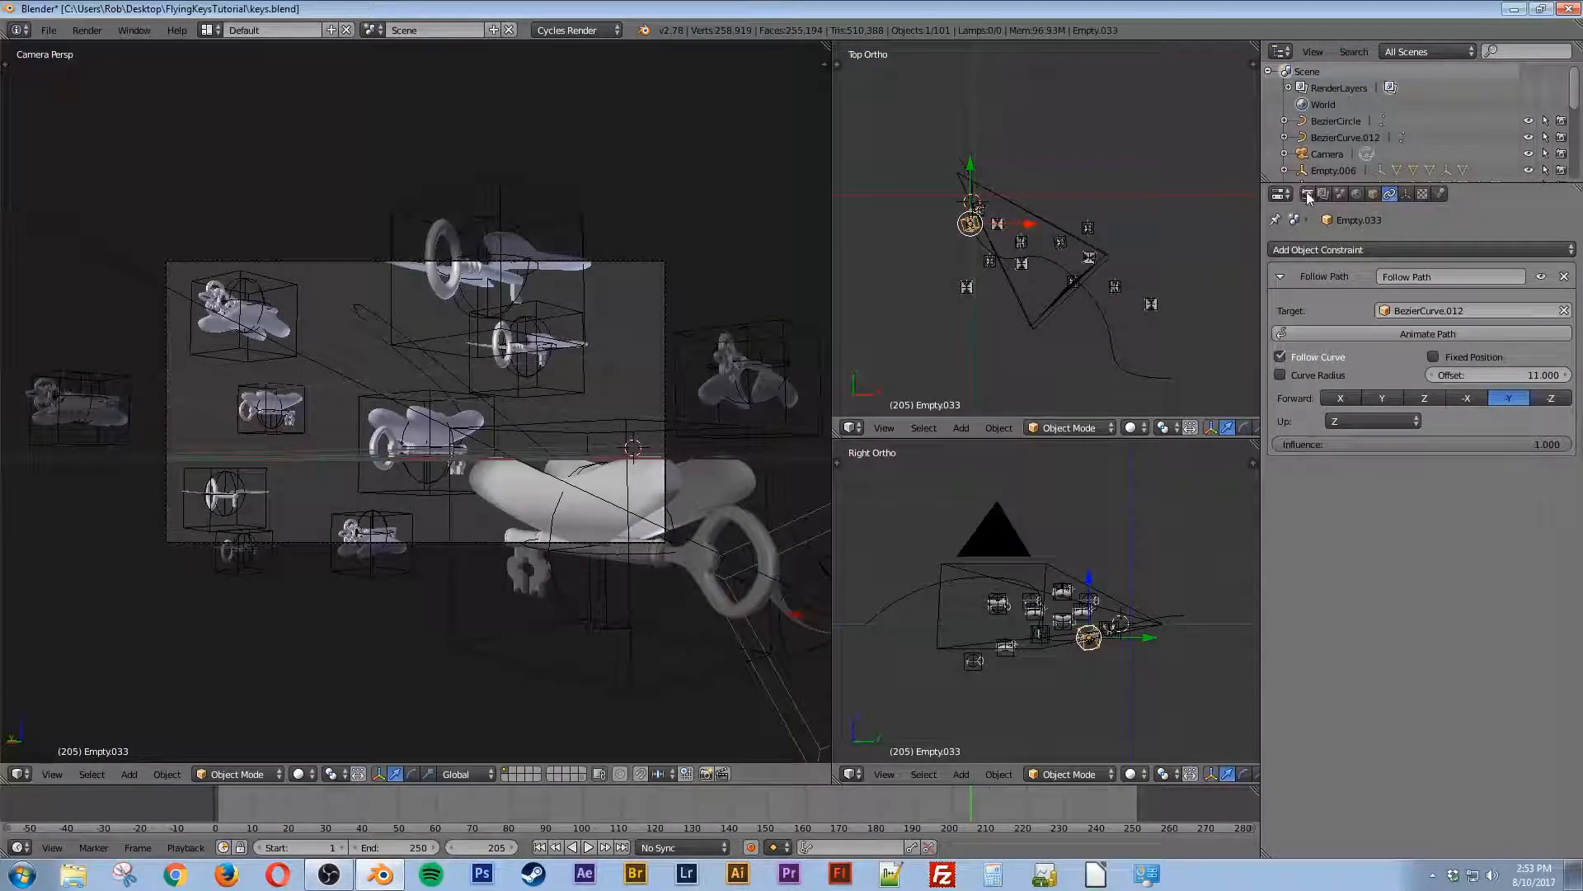
Step: Set the scene's end frame to 240 and save over keys.blend
click(1307, 193)
click(1468, 453)
text(240)
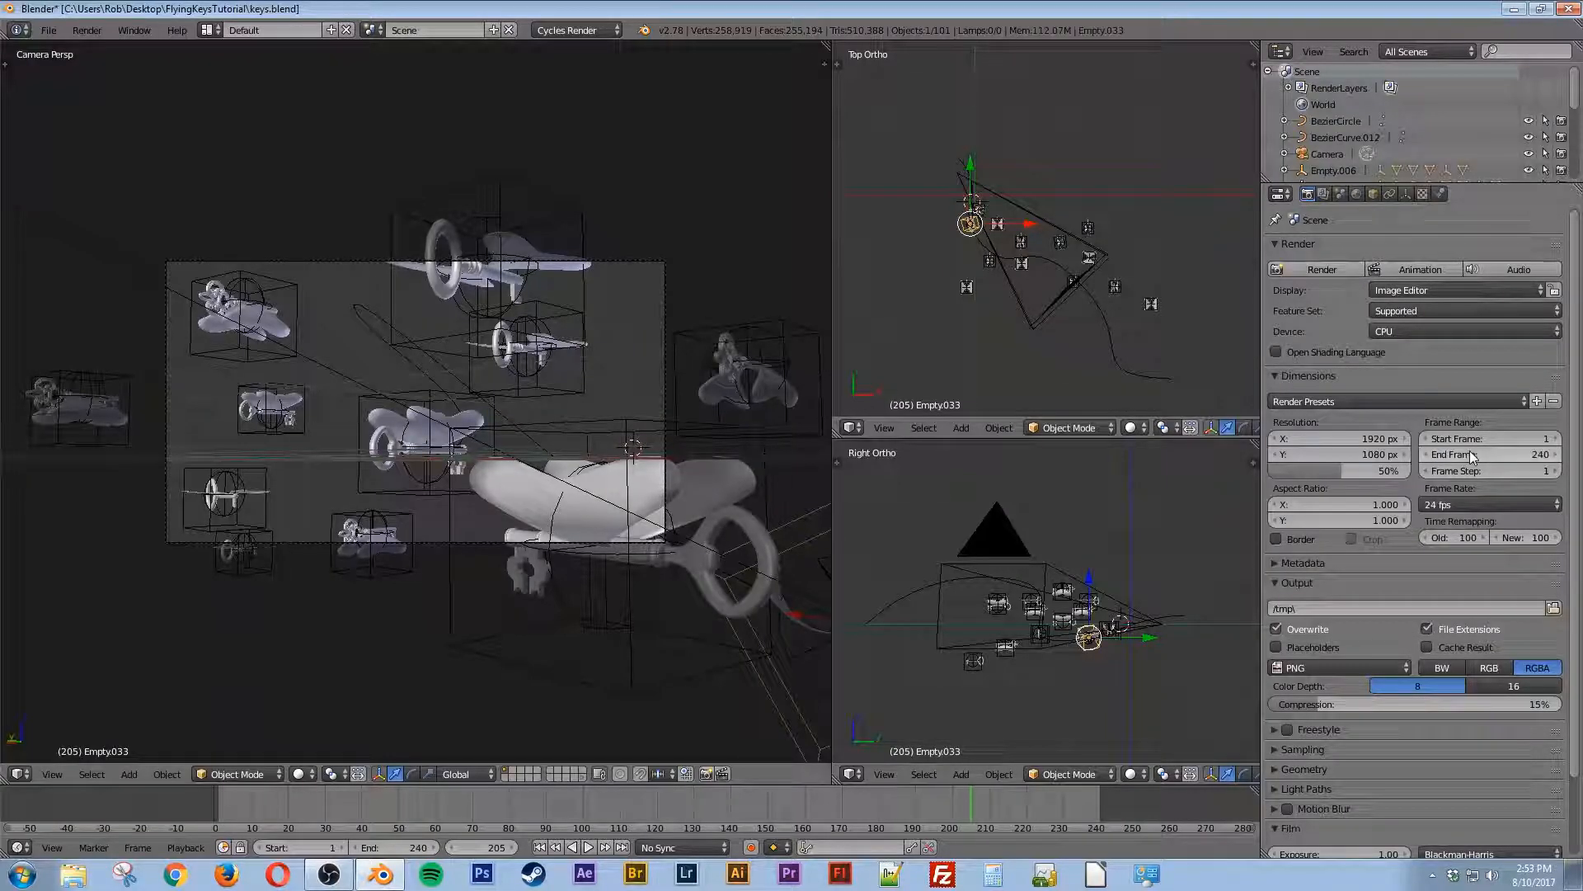
key(Return)
key(ctrl+s)
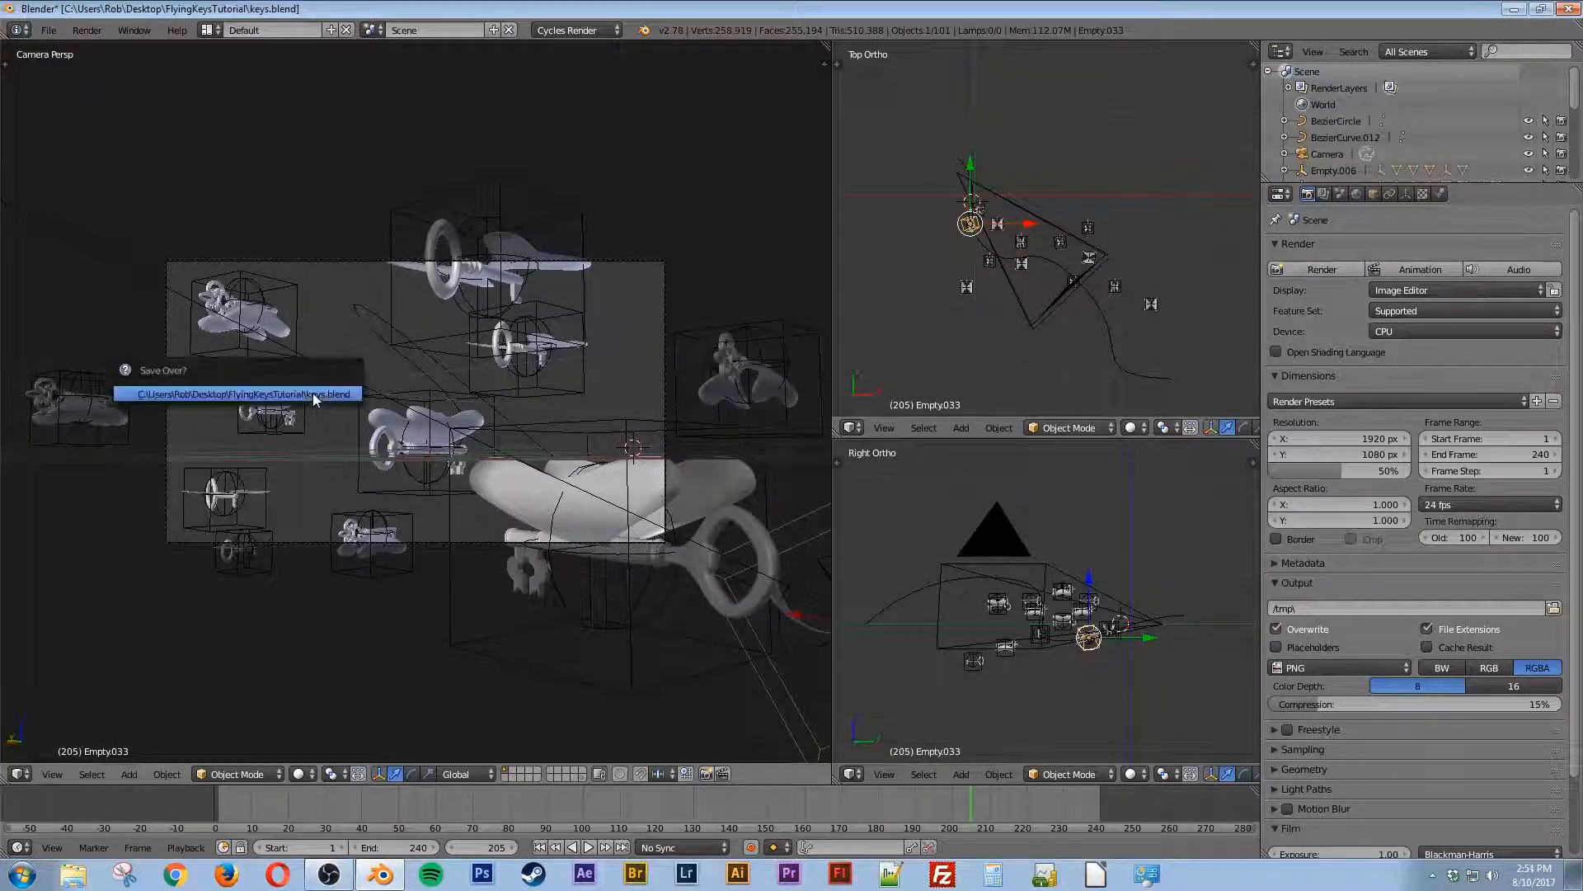
click(313, 393)
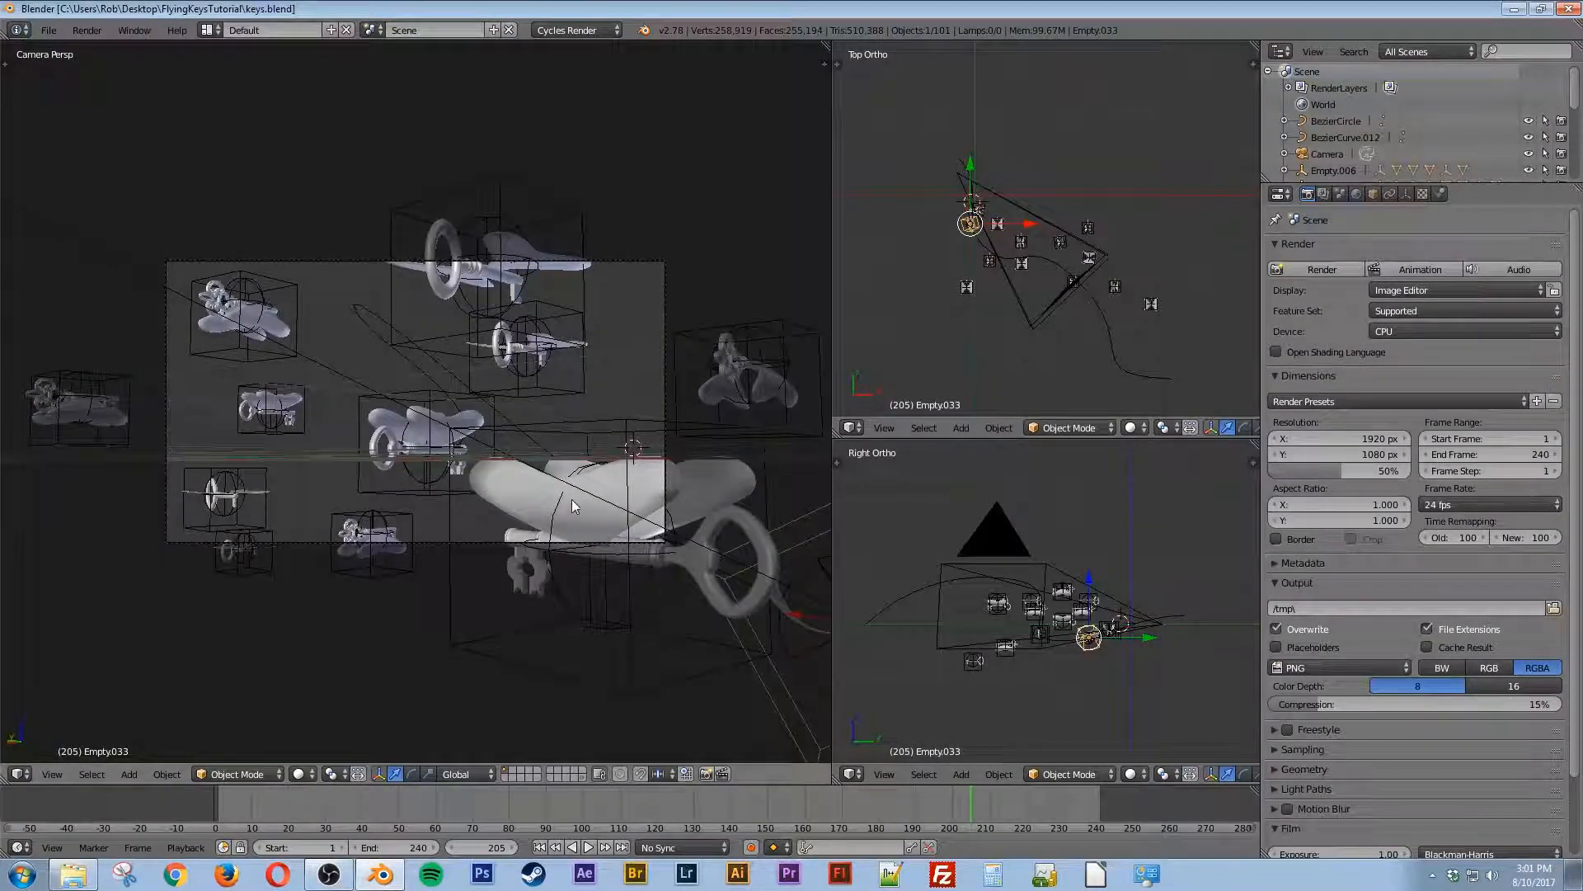
Step: Return to frame 1 and make the camera follow the flying key's empty with a Track To constraint
click(541, 847)
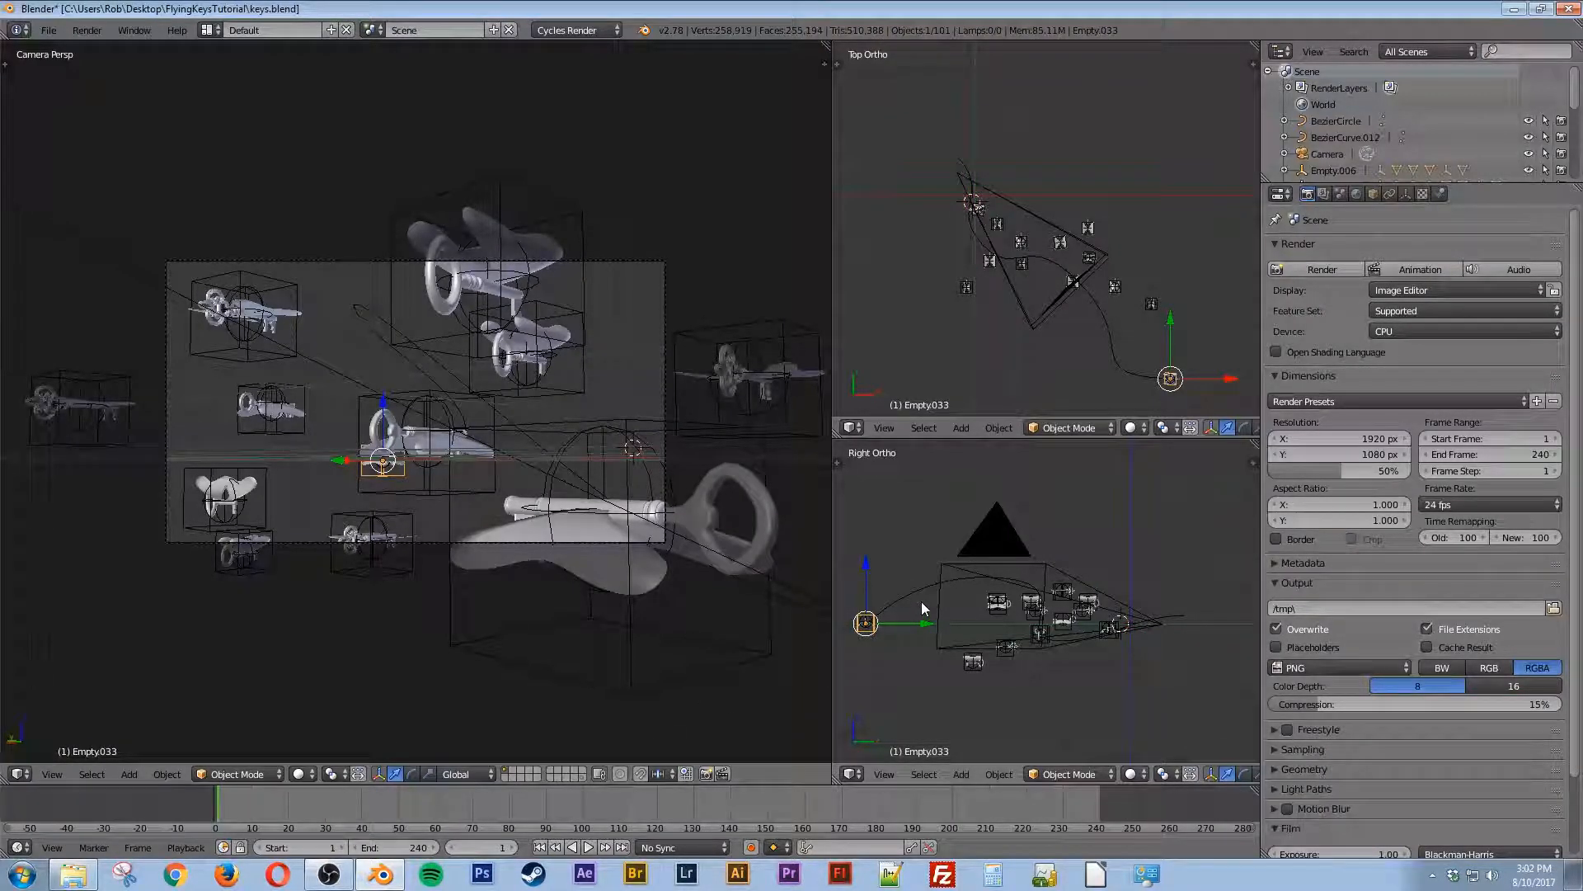
key(a)
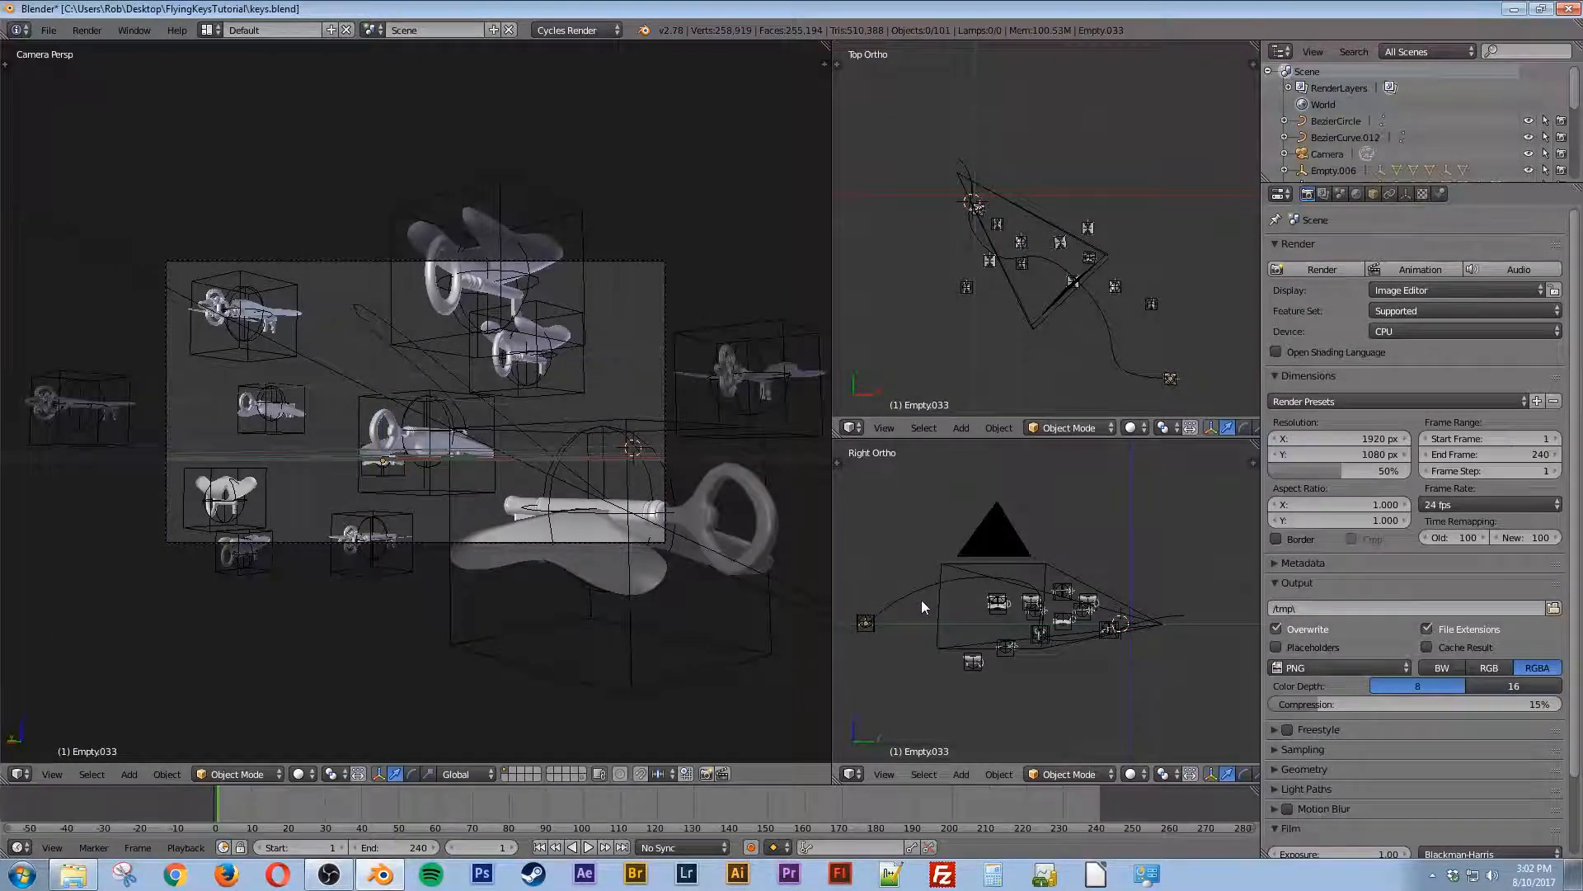
right_click(1023, 217)
scroll(879, 621, up, 3)
shift+middle_drag(913, 635, 1002, 635)
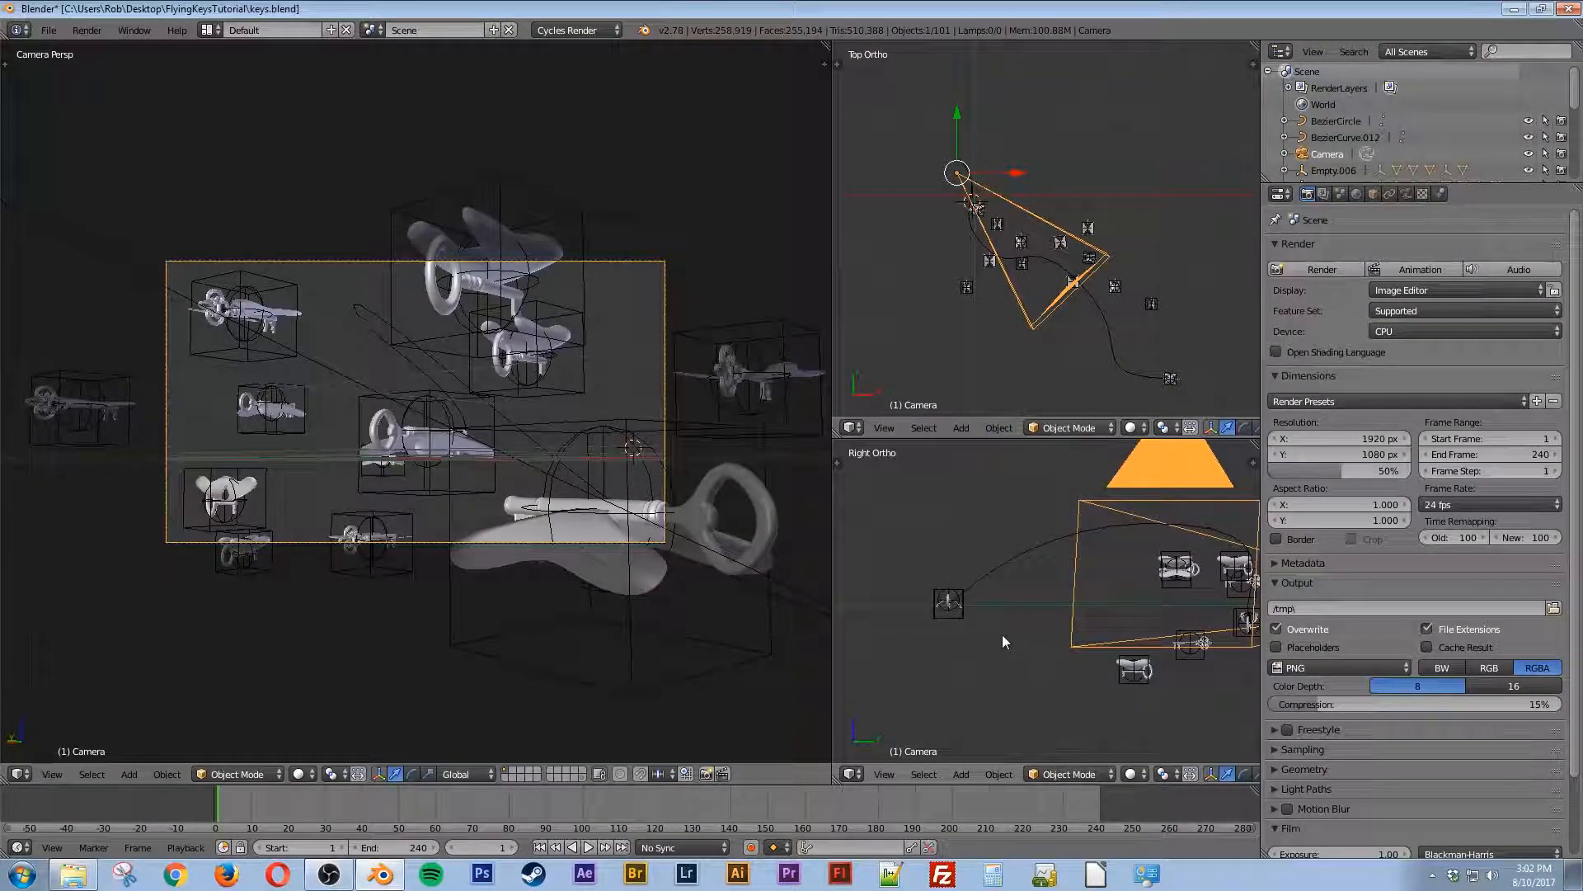
shift+right_click(955, 613)
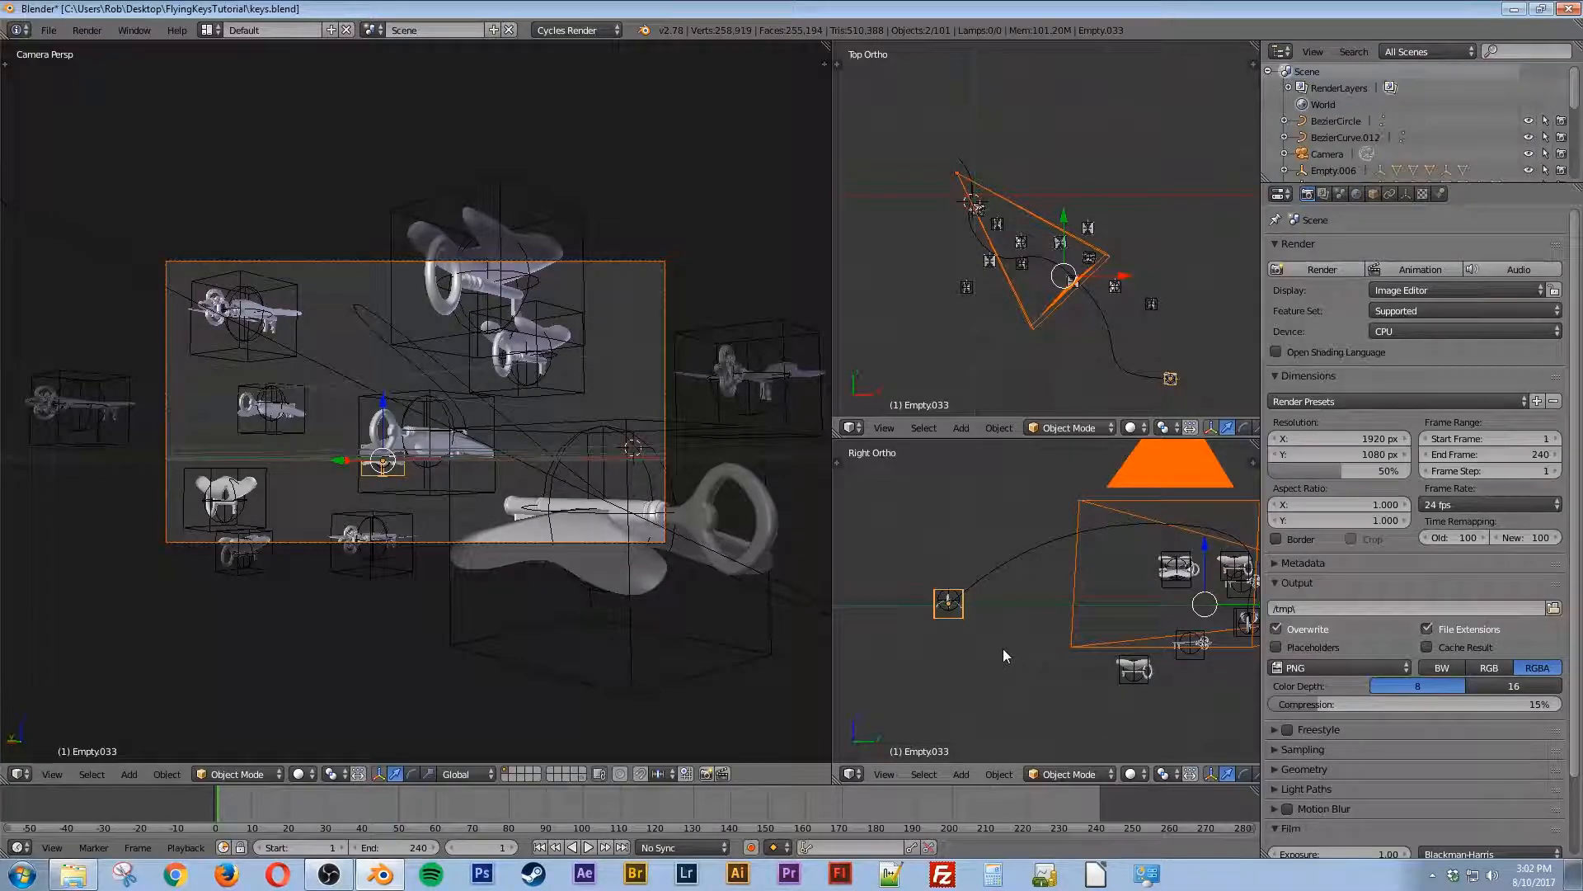
key(space)
text(track)
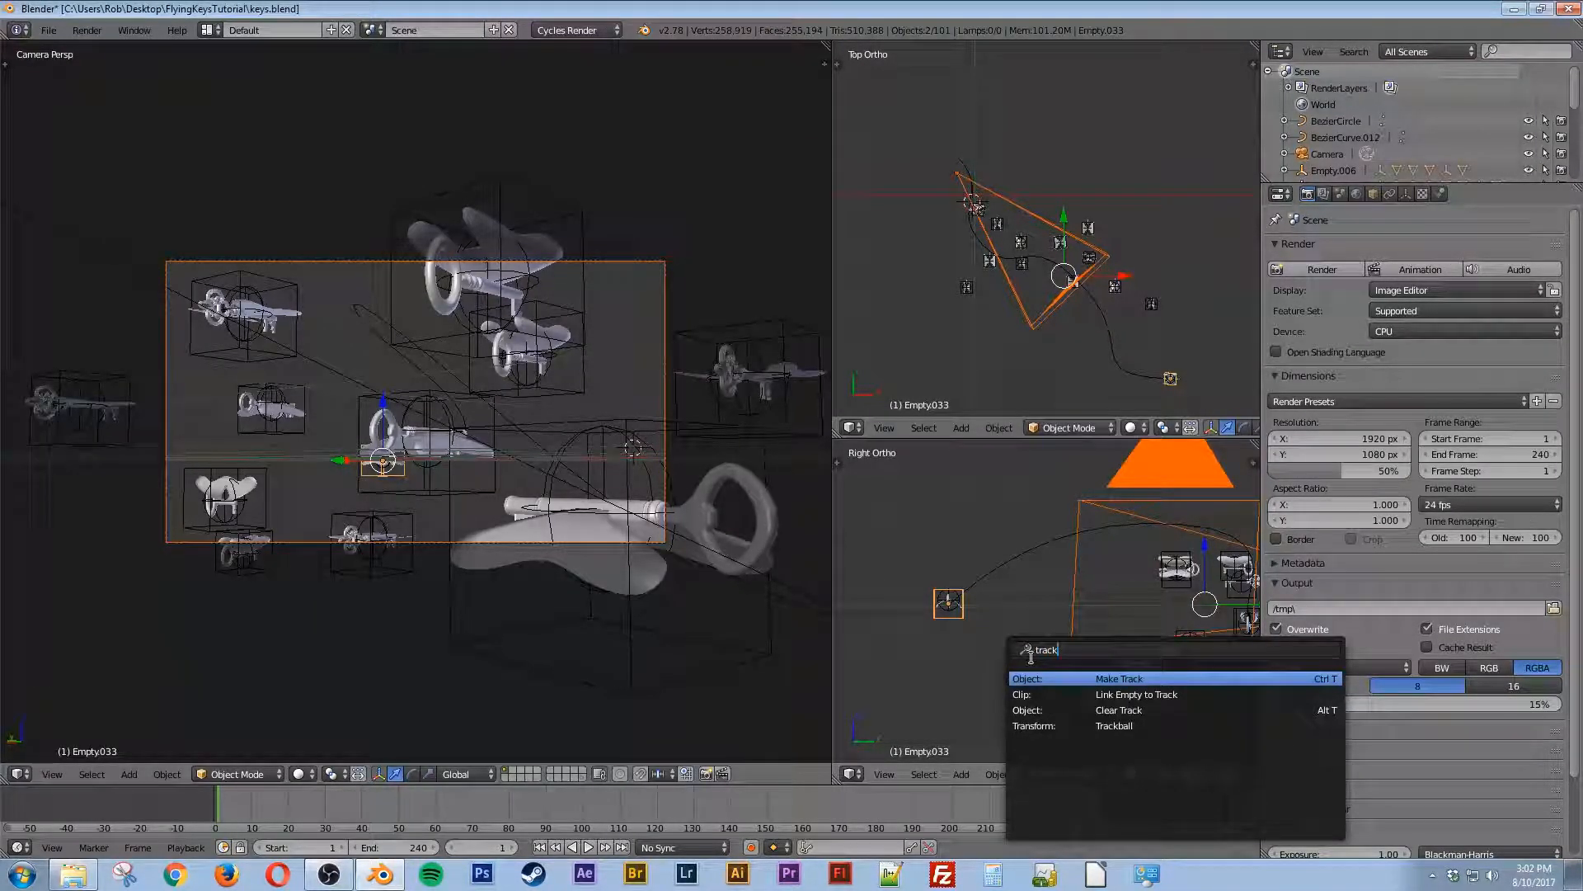
click(1072, 681)
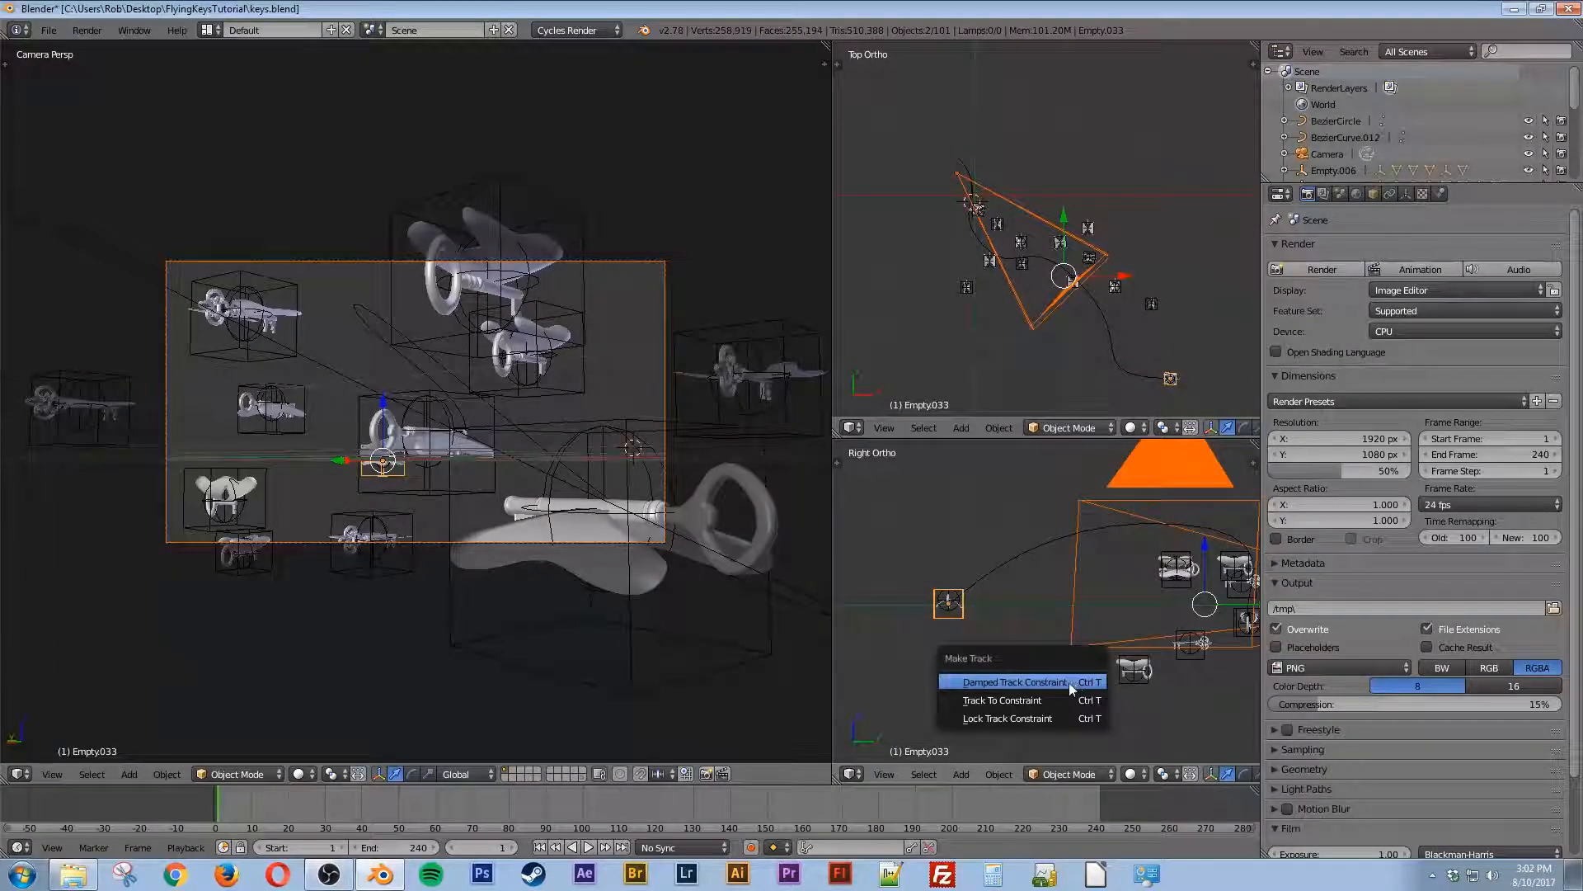
click(1031, 699)
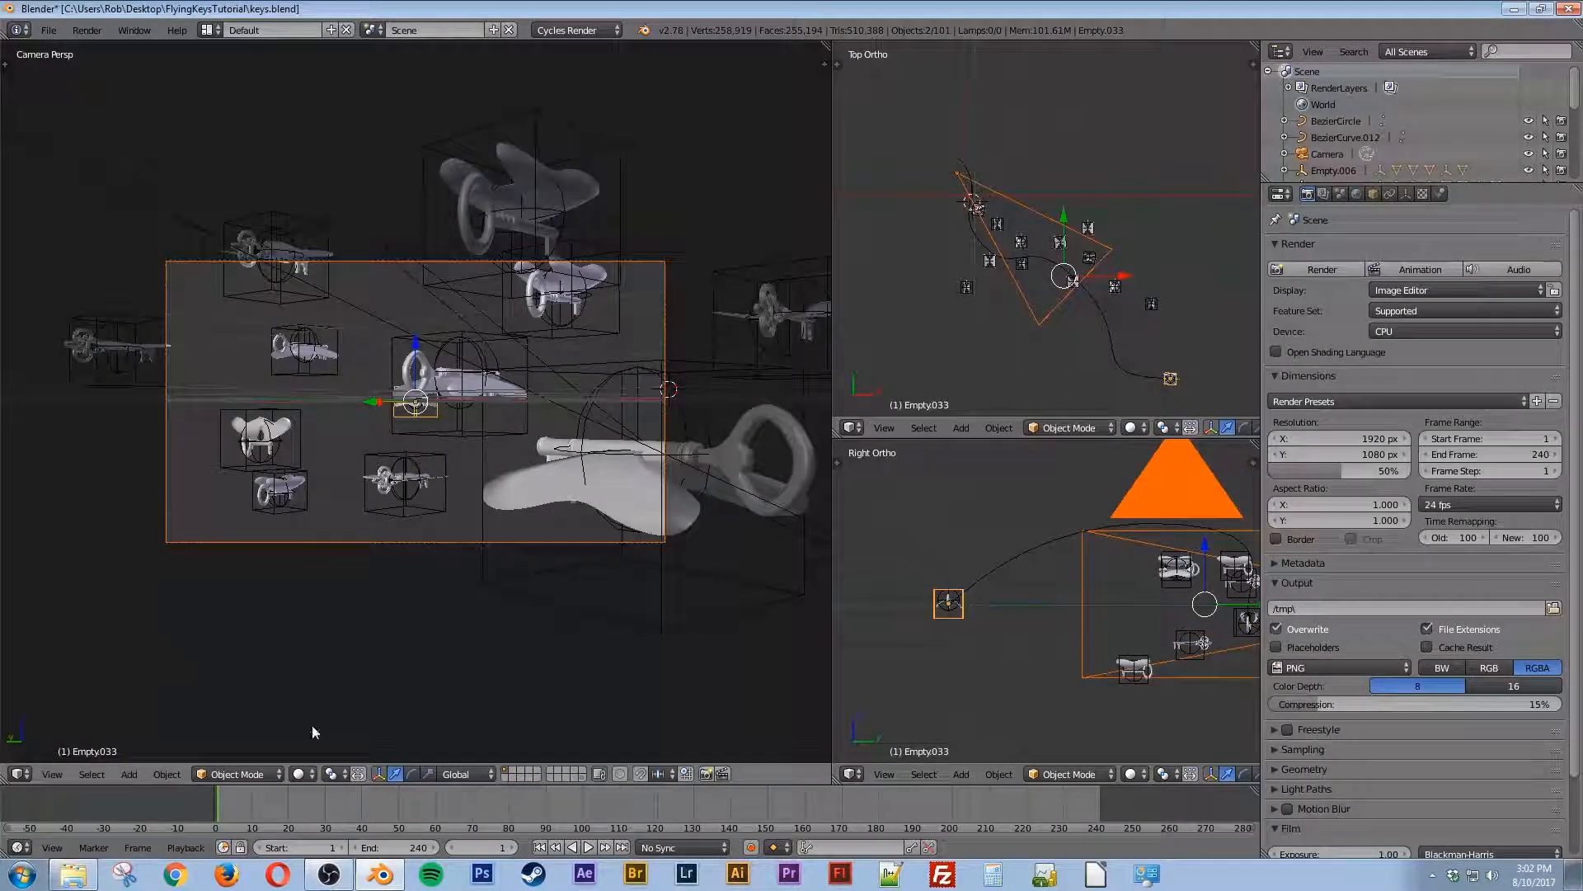
Step: Play the animation to check the camera tracking, scrub to frame 111 and identify the object name of the flying key's body
key(alt+a)
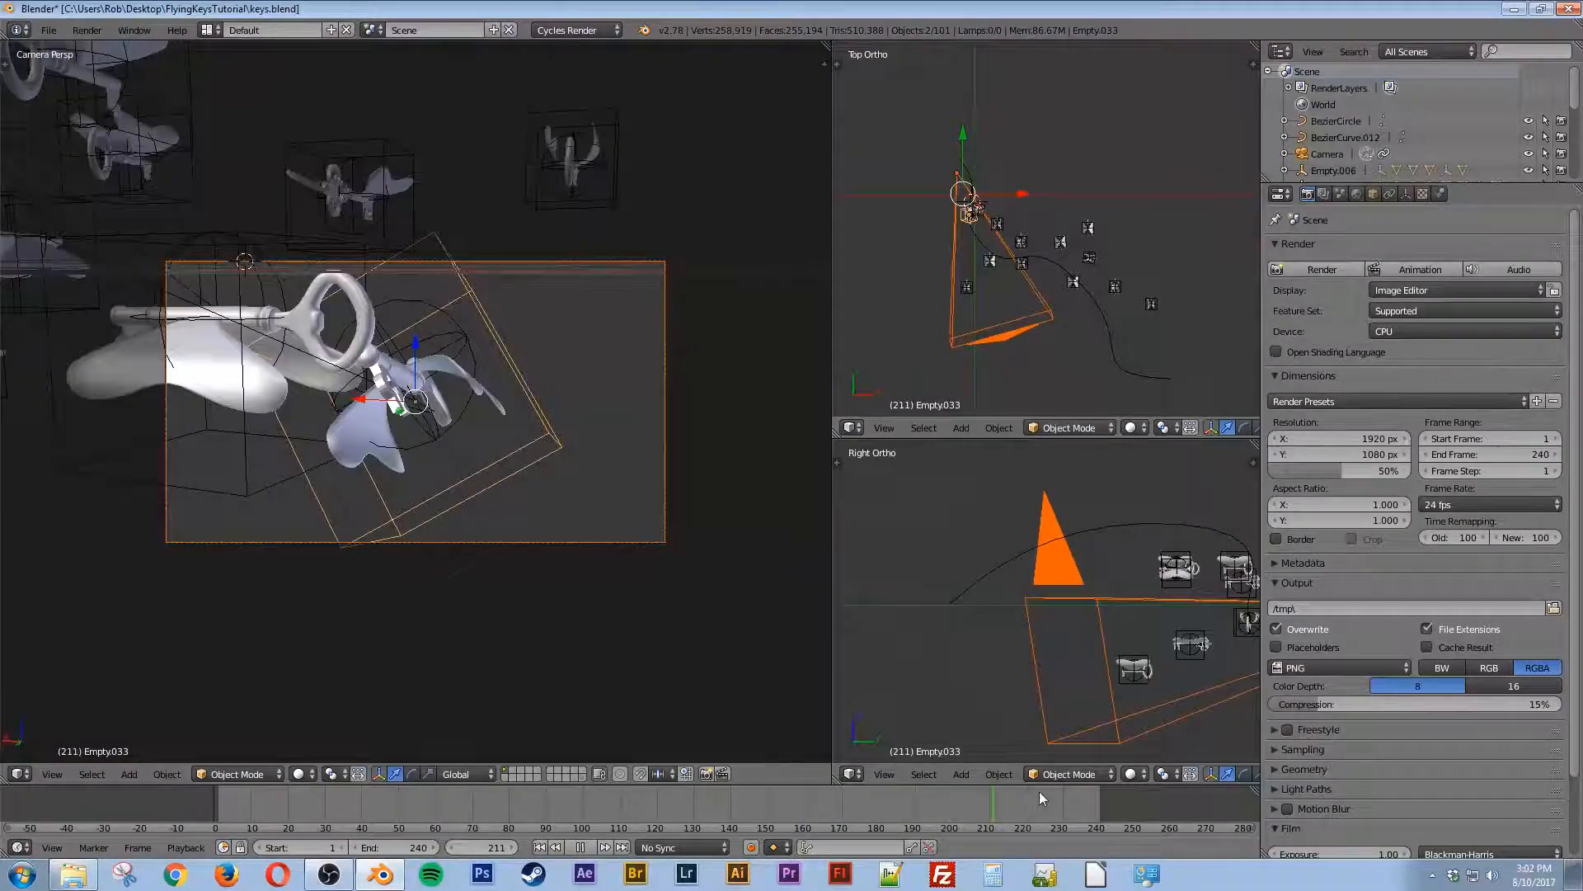
drag(1076, 833, 624, 832)
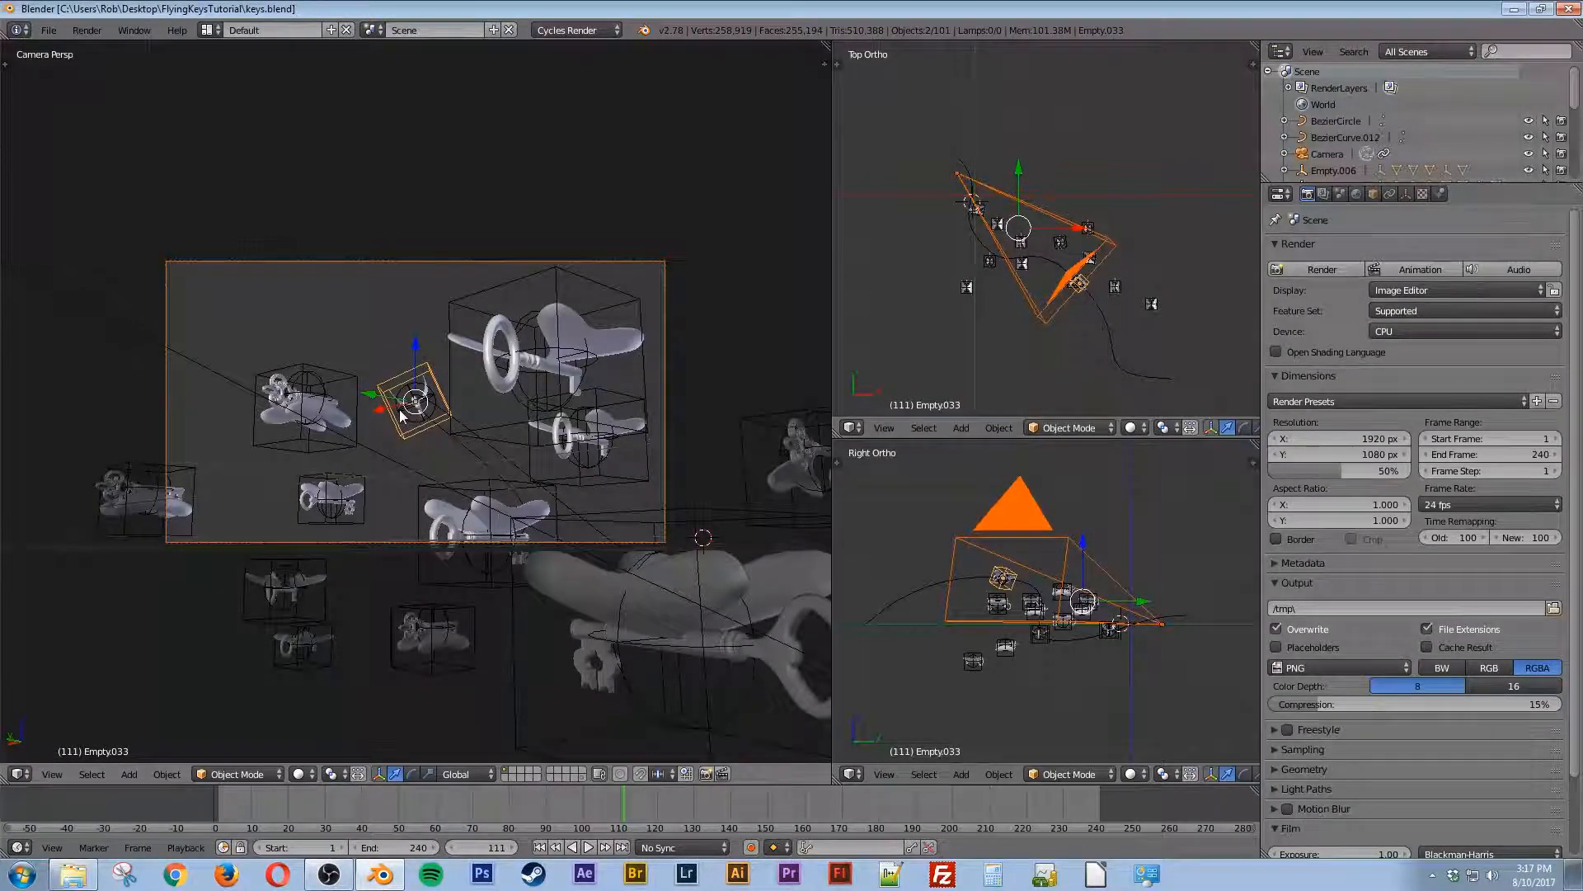
scroll(394, 425, up, 6)
click(450, 422)
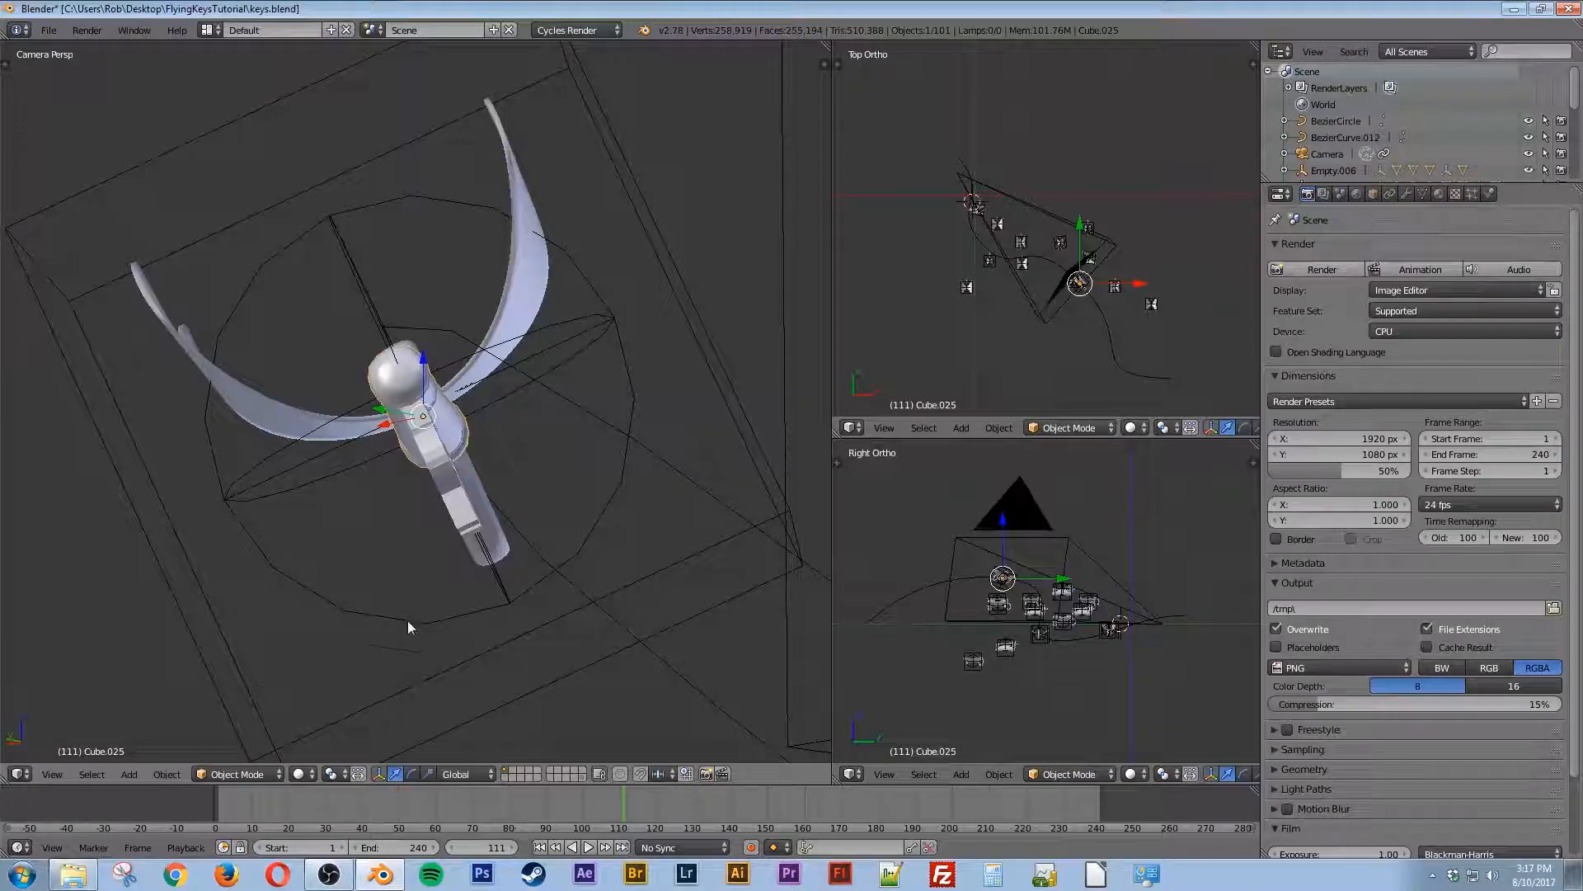
scroll(419, 554, down, 7)
scroll(422, 552, down, 5)
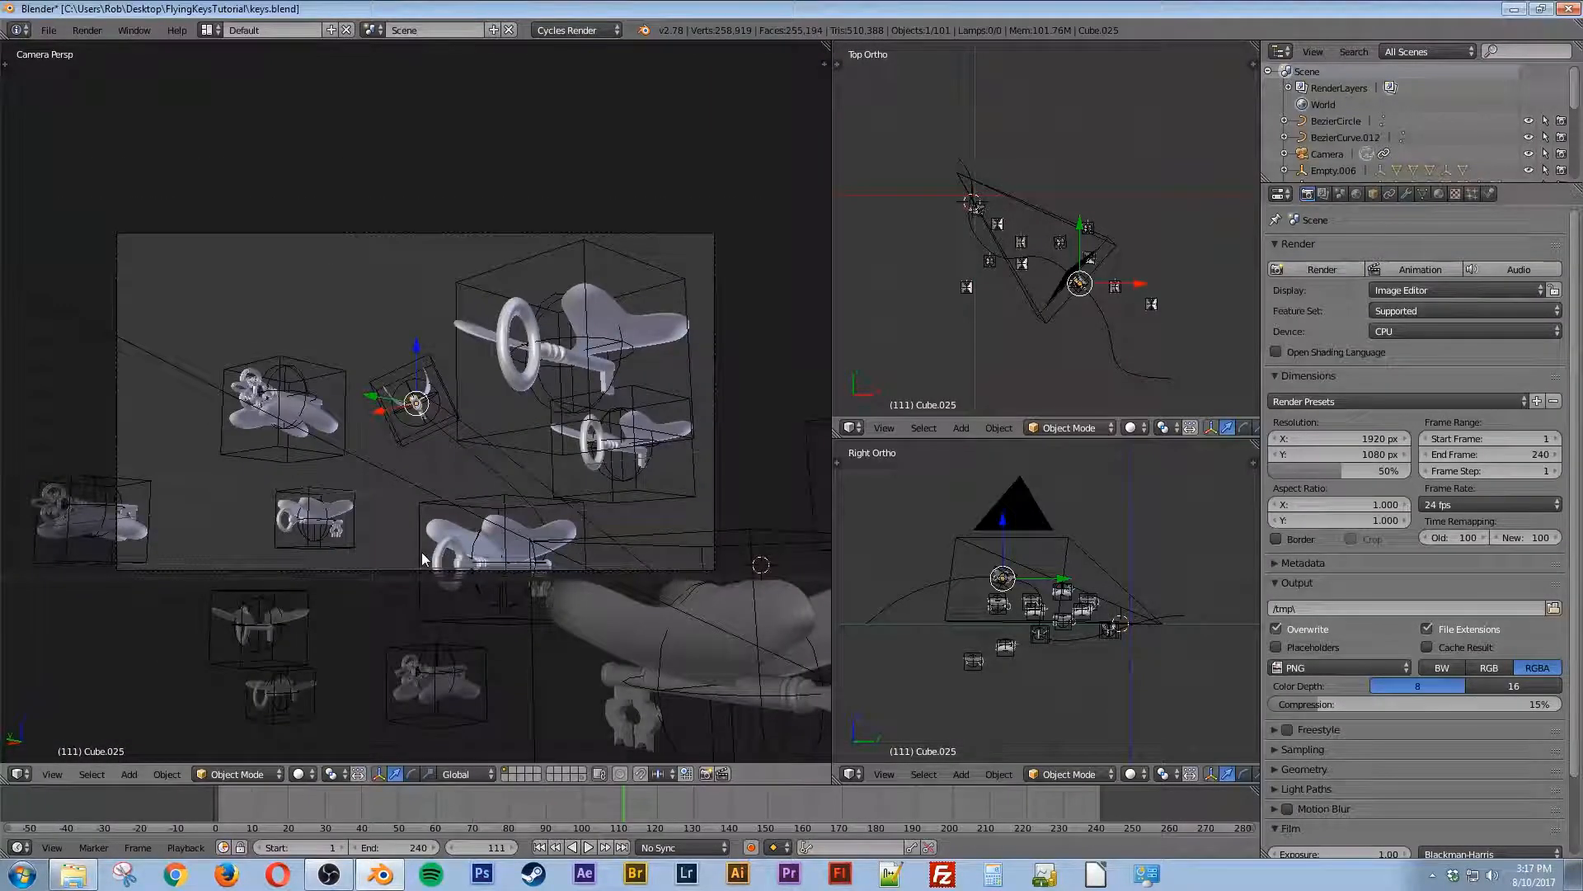
Step: Set Cube.025 as the camera's depth of field focus object
right_click(1050, 200)
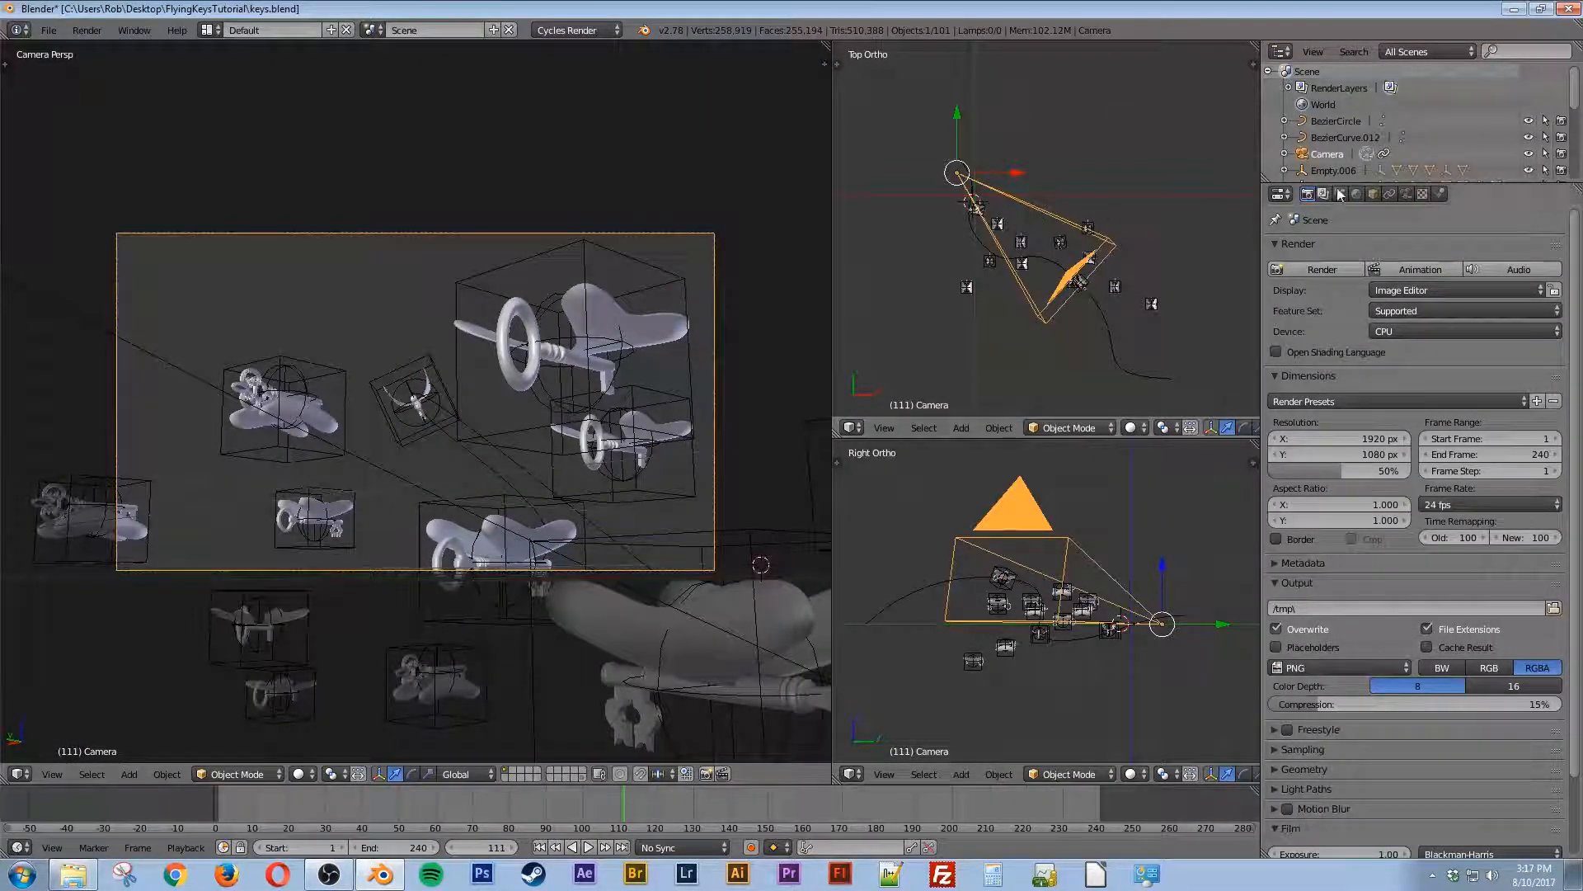
click(1407, 193)
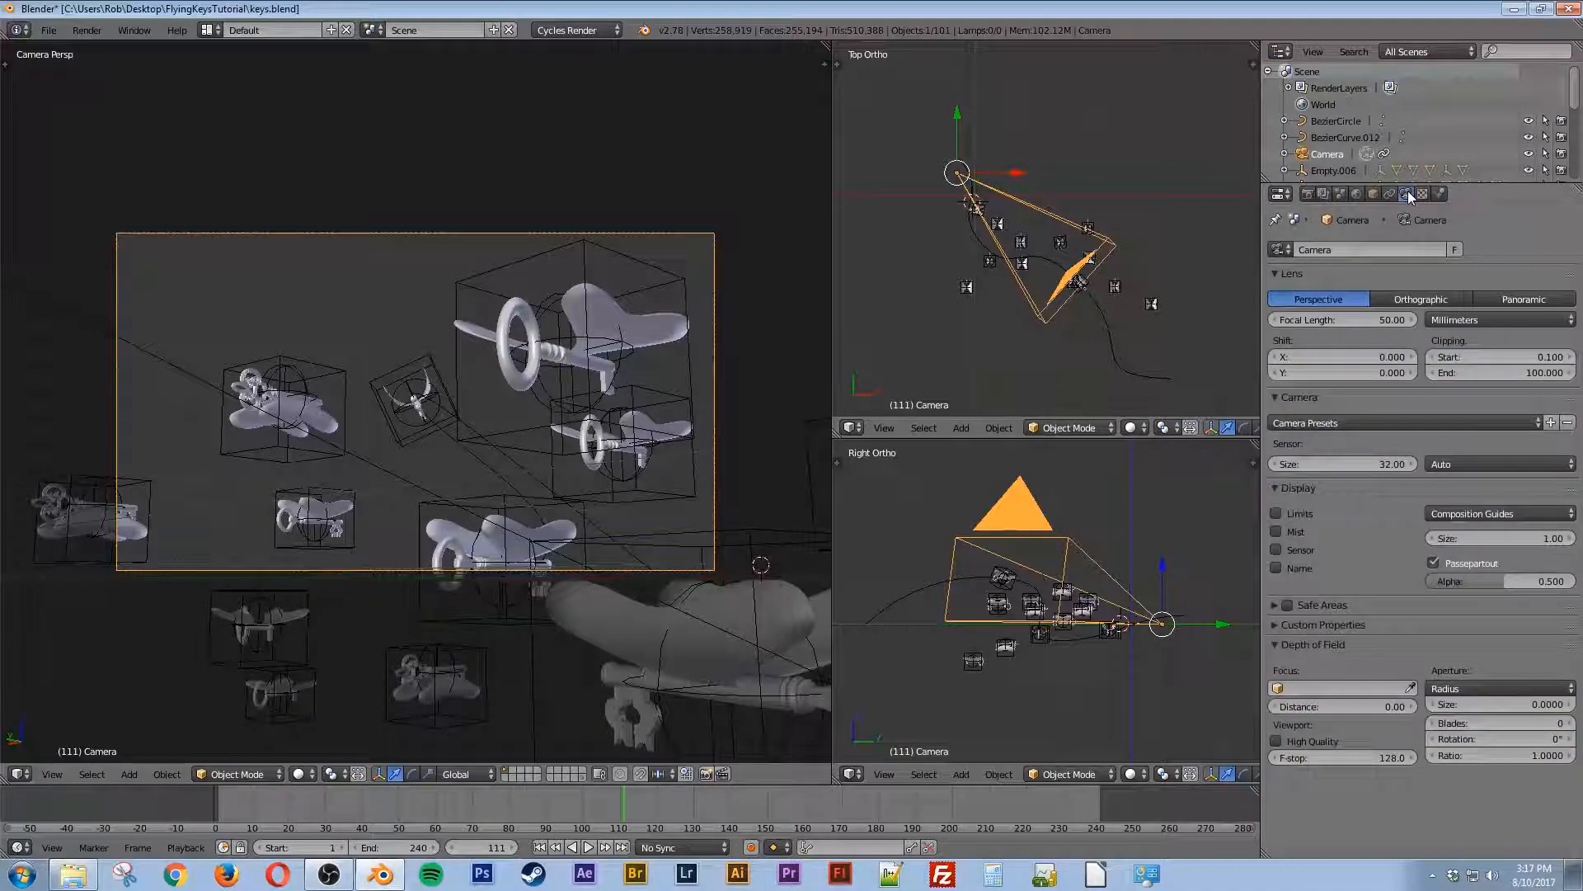
click(1336, 689)
scroll(1321, 631, down, 8)
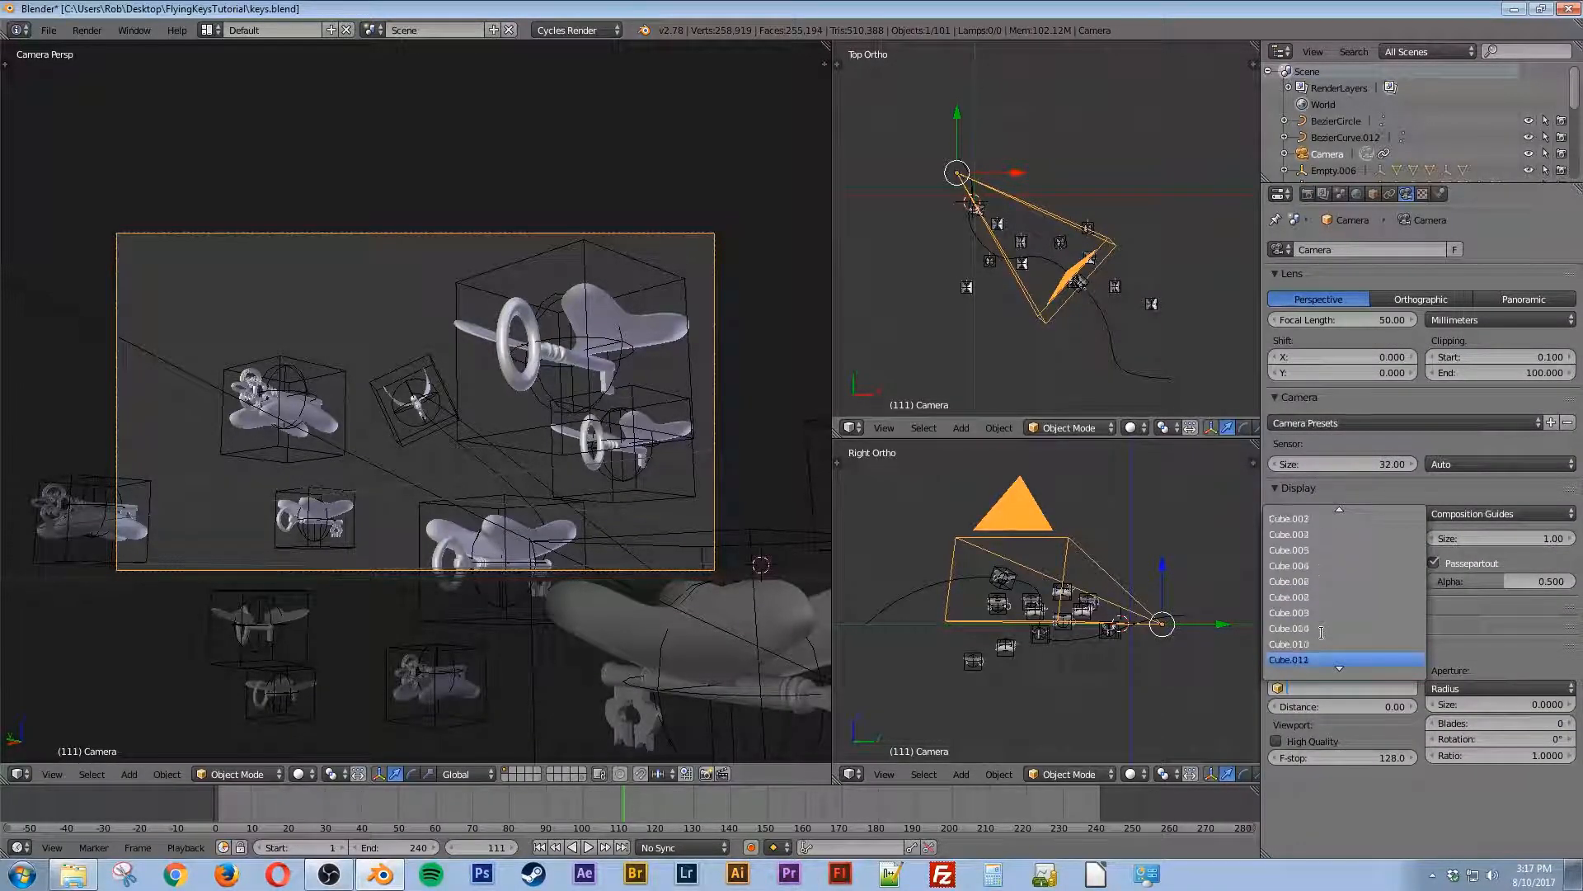
scroll(1321, 634, down, 4)
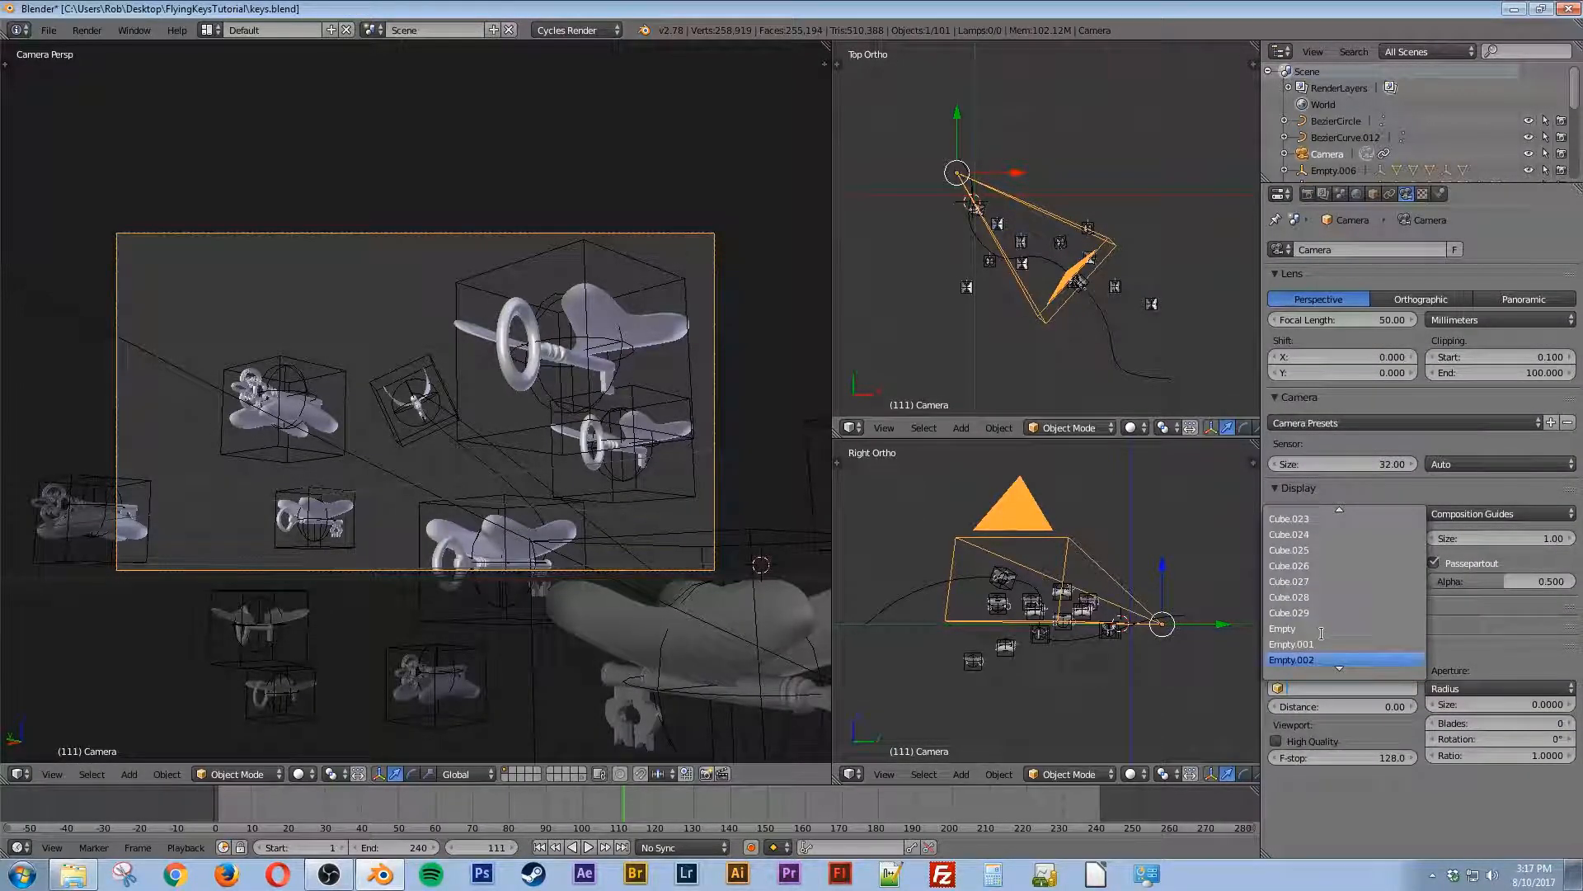
click(1306, 551)
Step: Change the camera's aperture type to F-stop and preview the camera view in rendered shading
click(1482, 684)
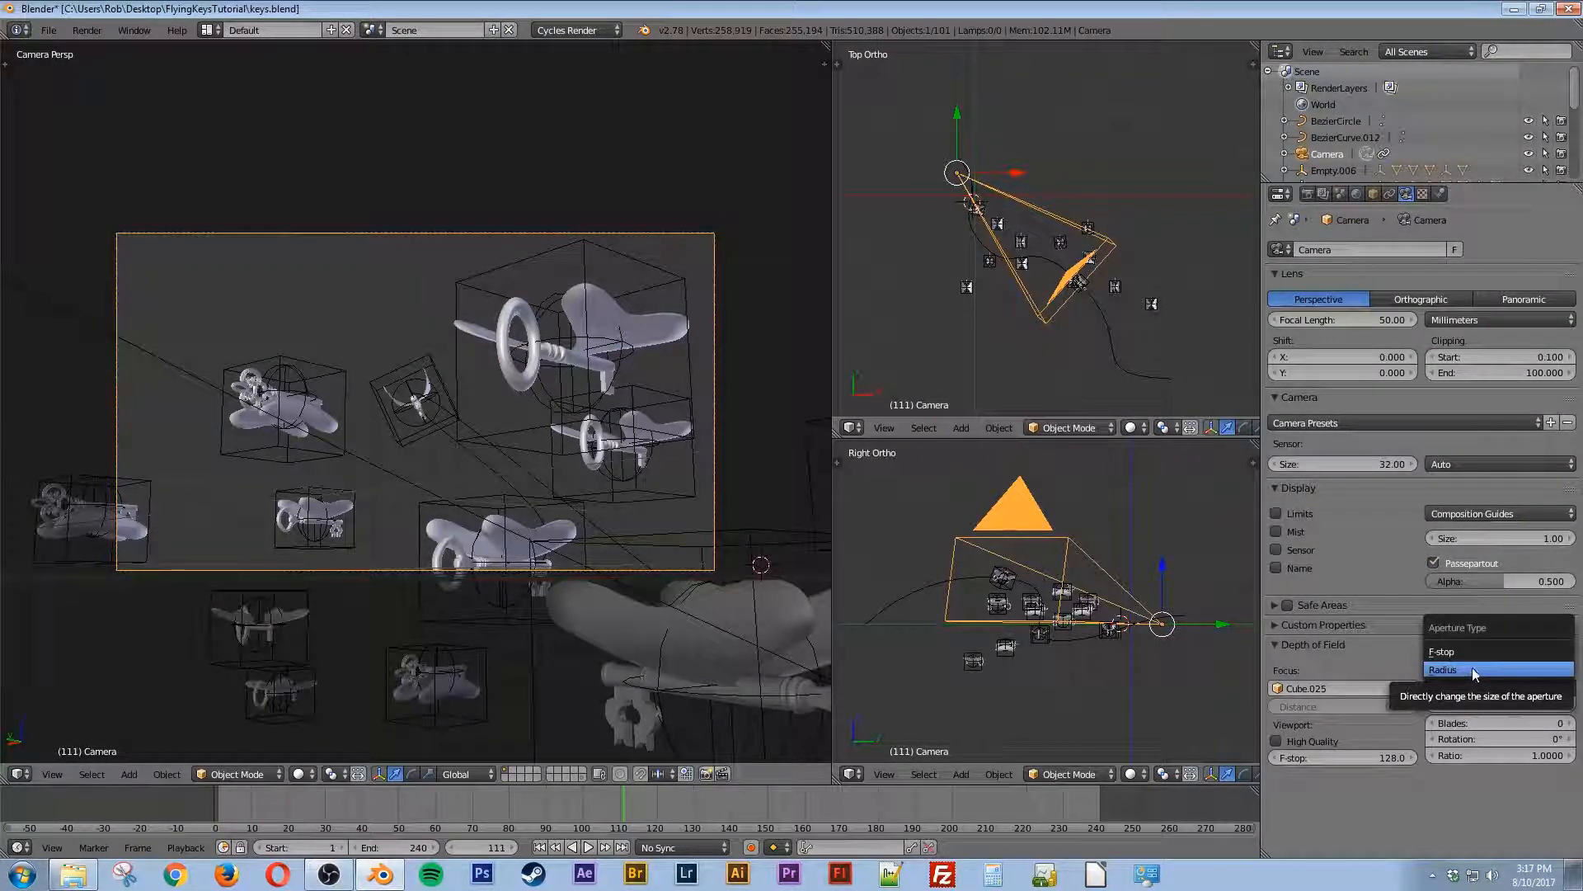
click(1451, 650)
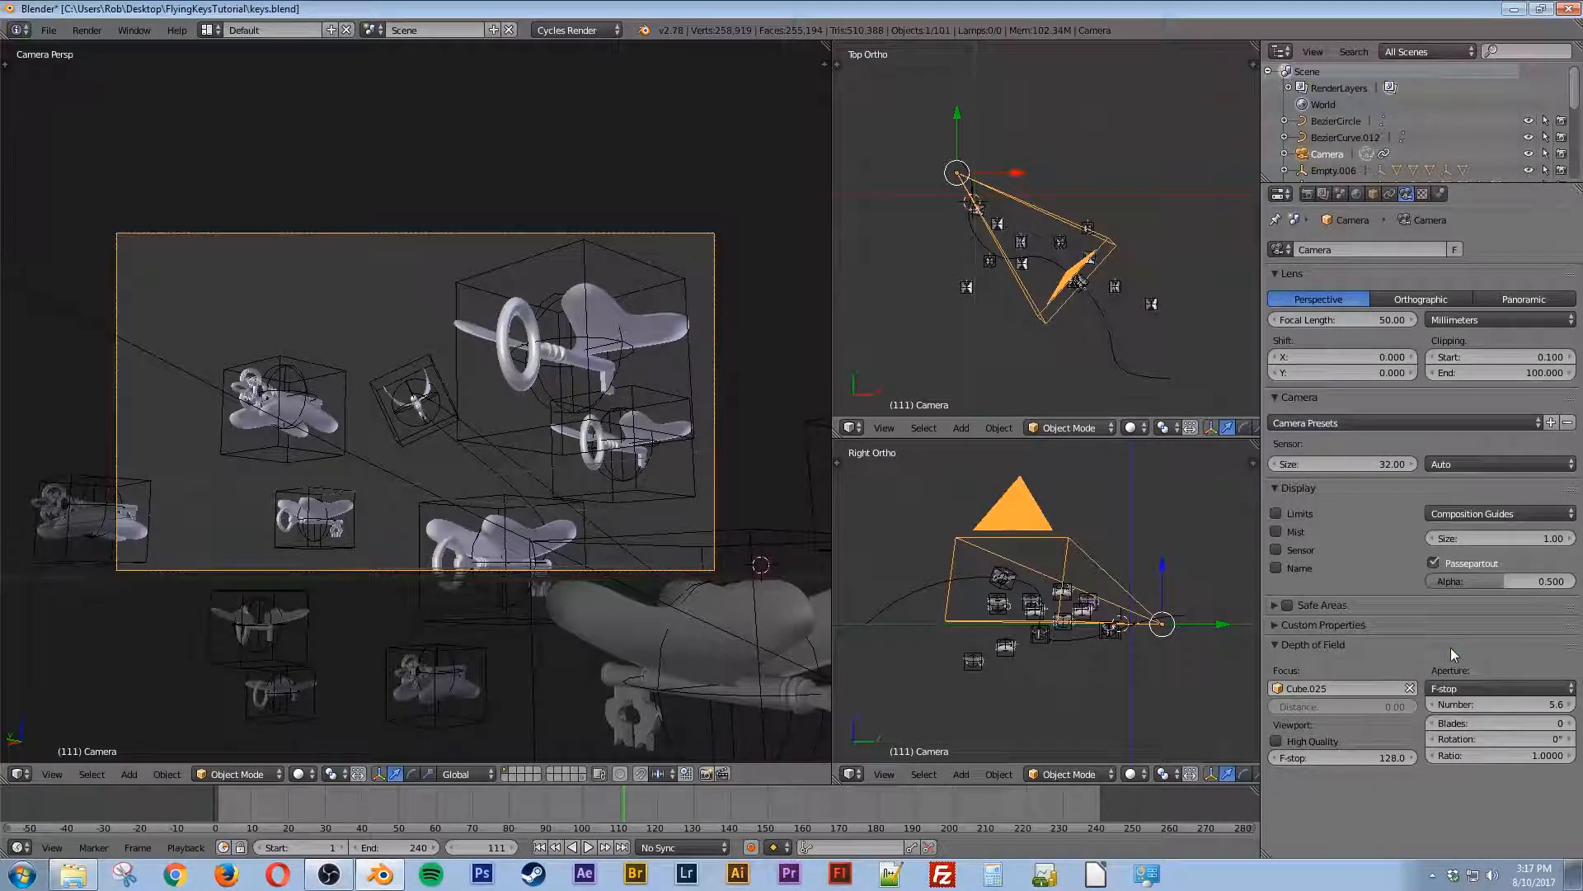
key(shift+z)
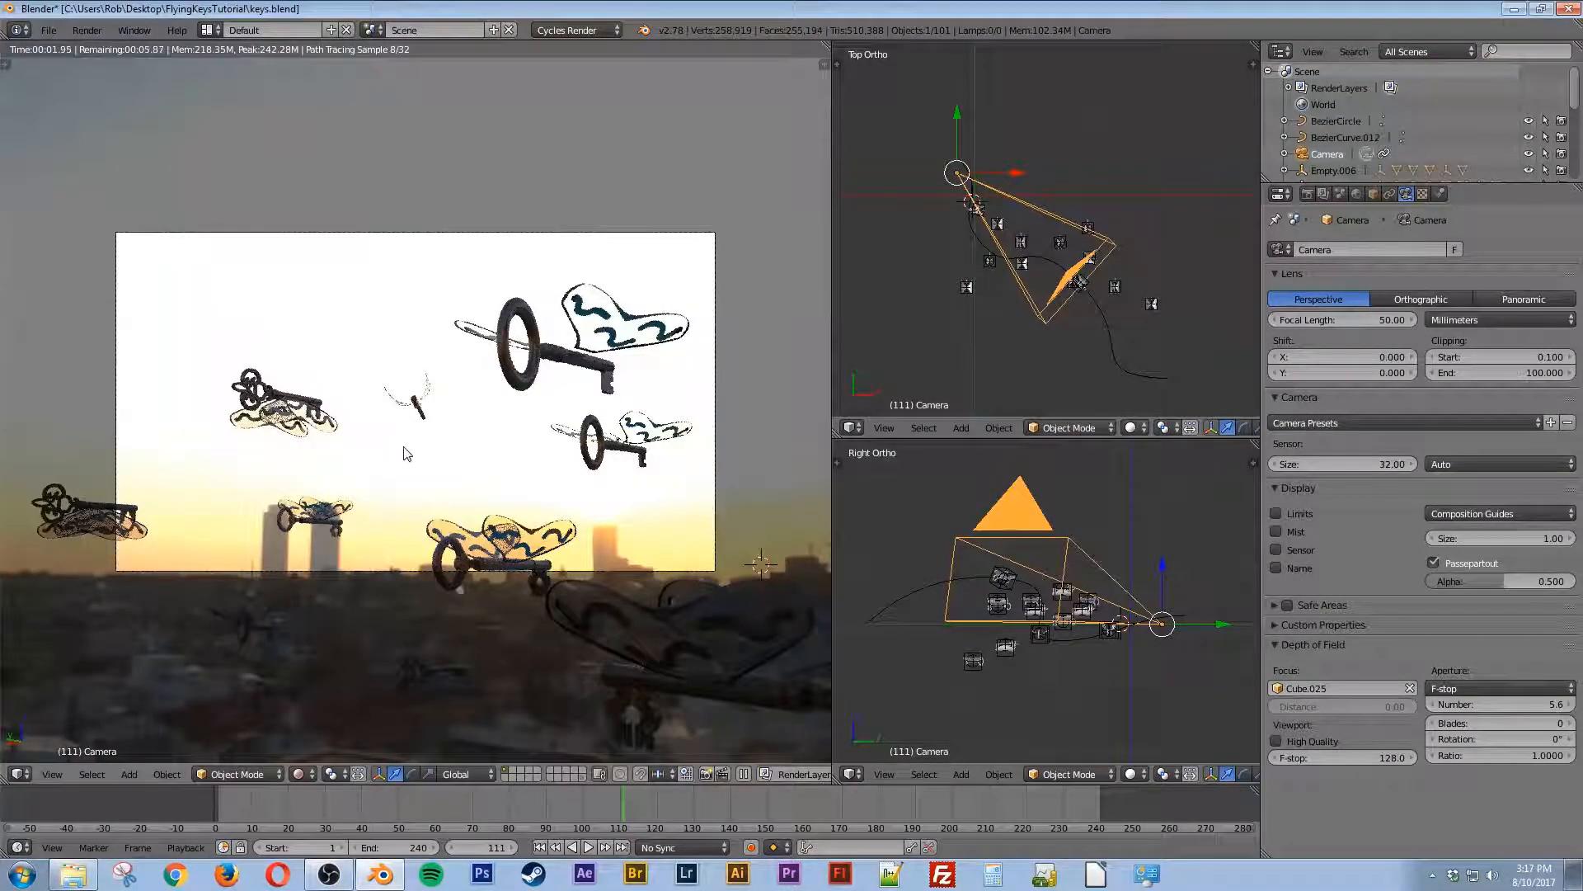
Step: Set the camera's aperture F-stop number to 0.5 and return the viewport from rendered to solid shading
click(1492, 704)
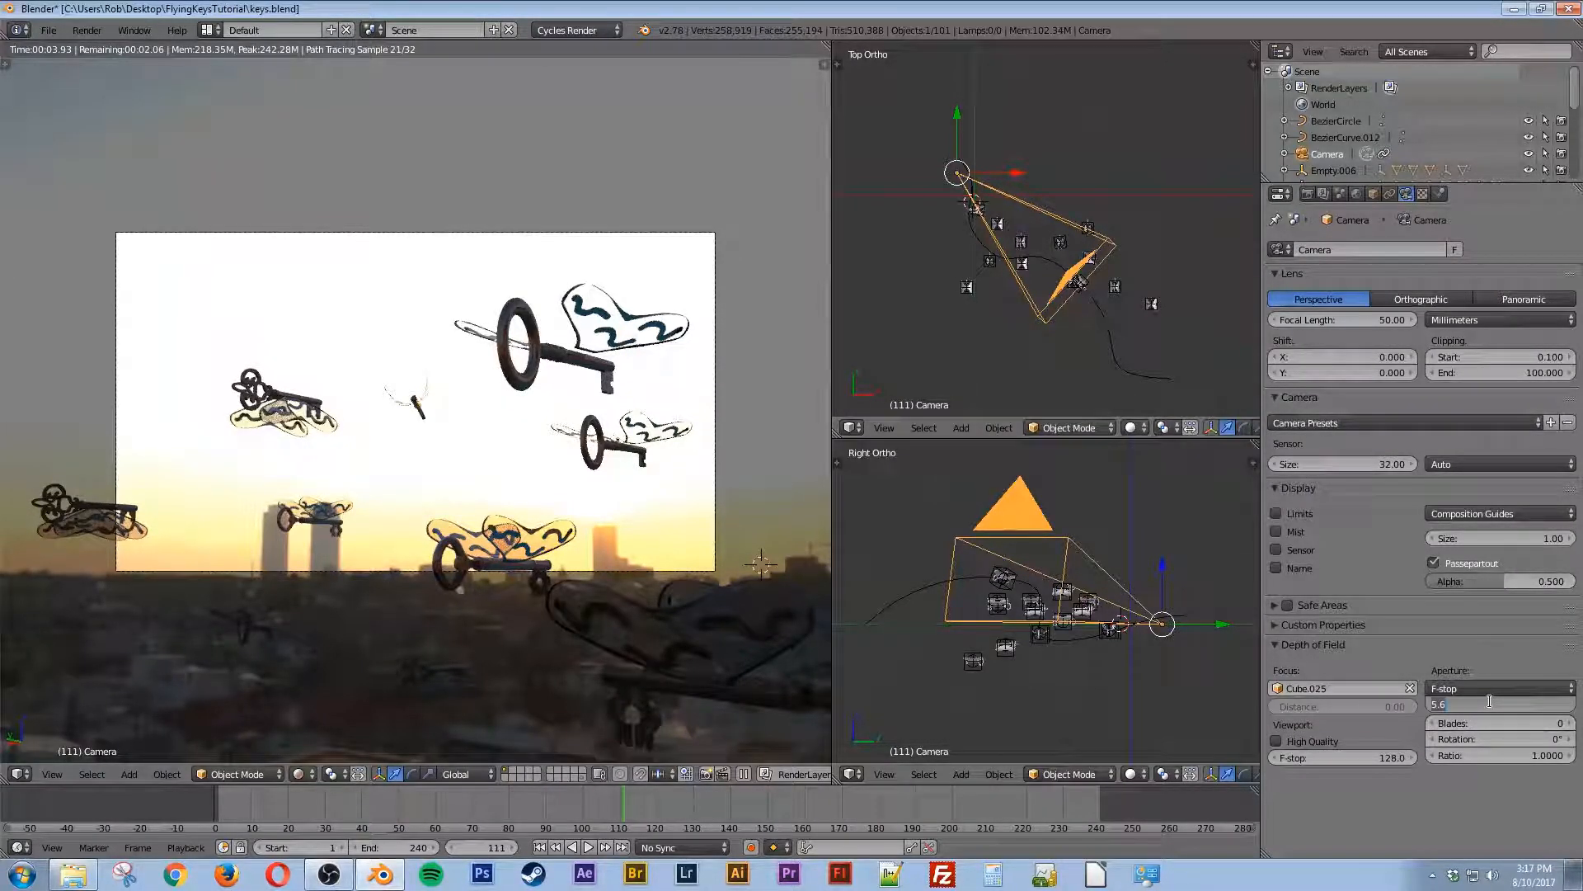
text(0.5)
key(Return)
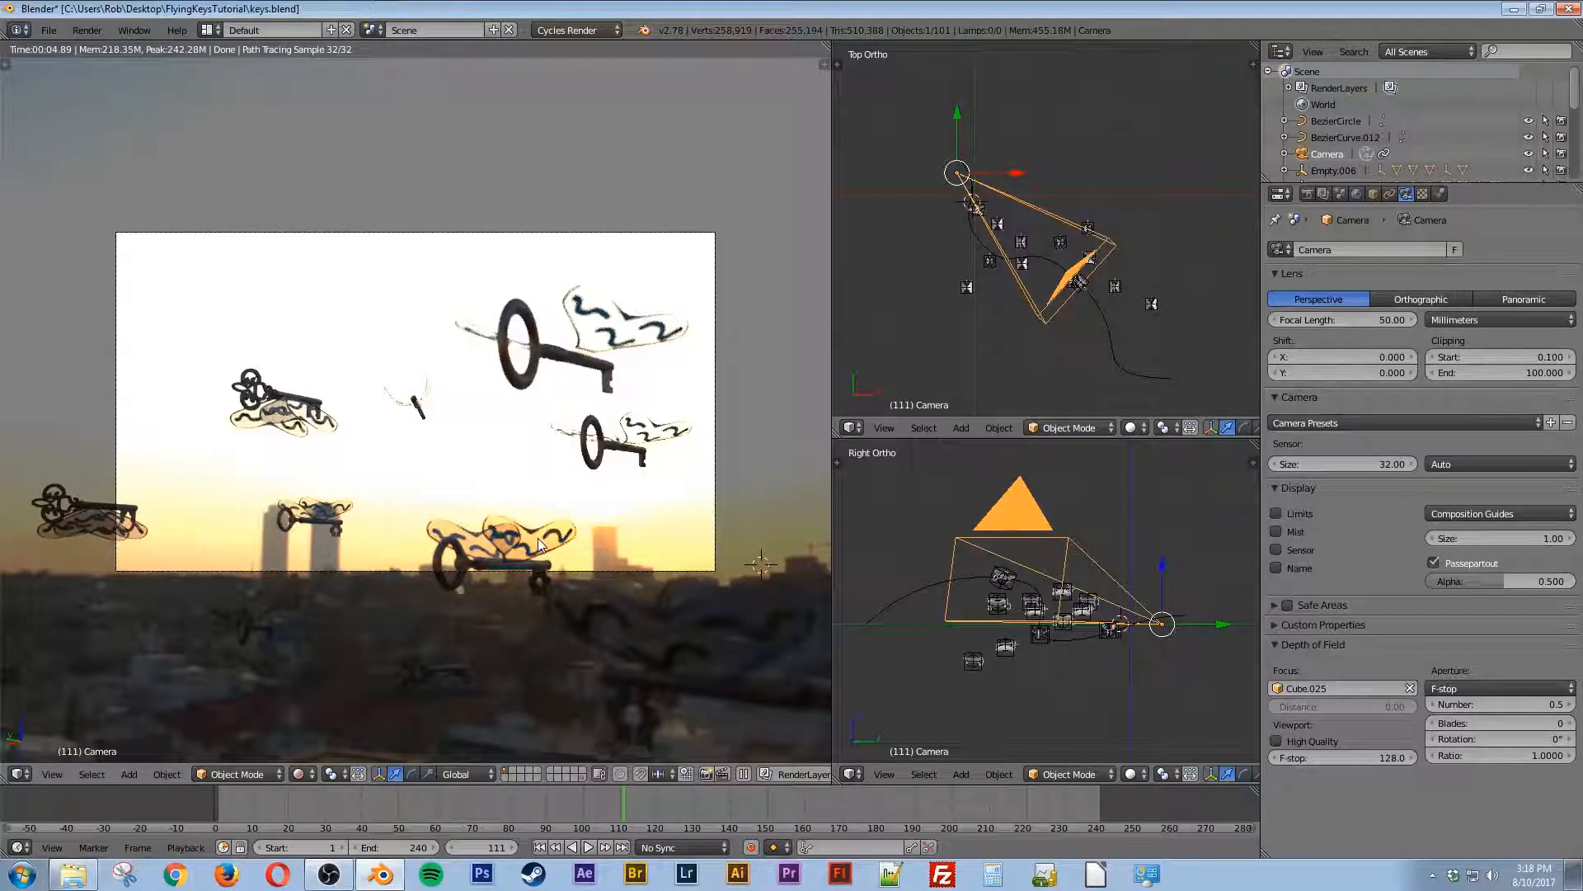
key(shift+z)
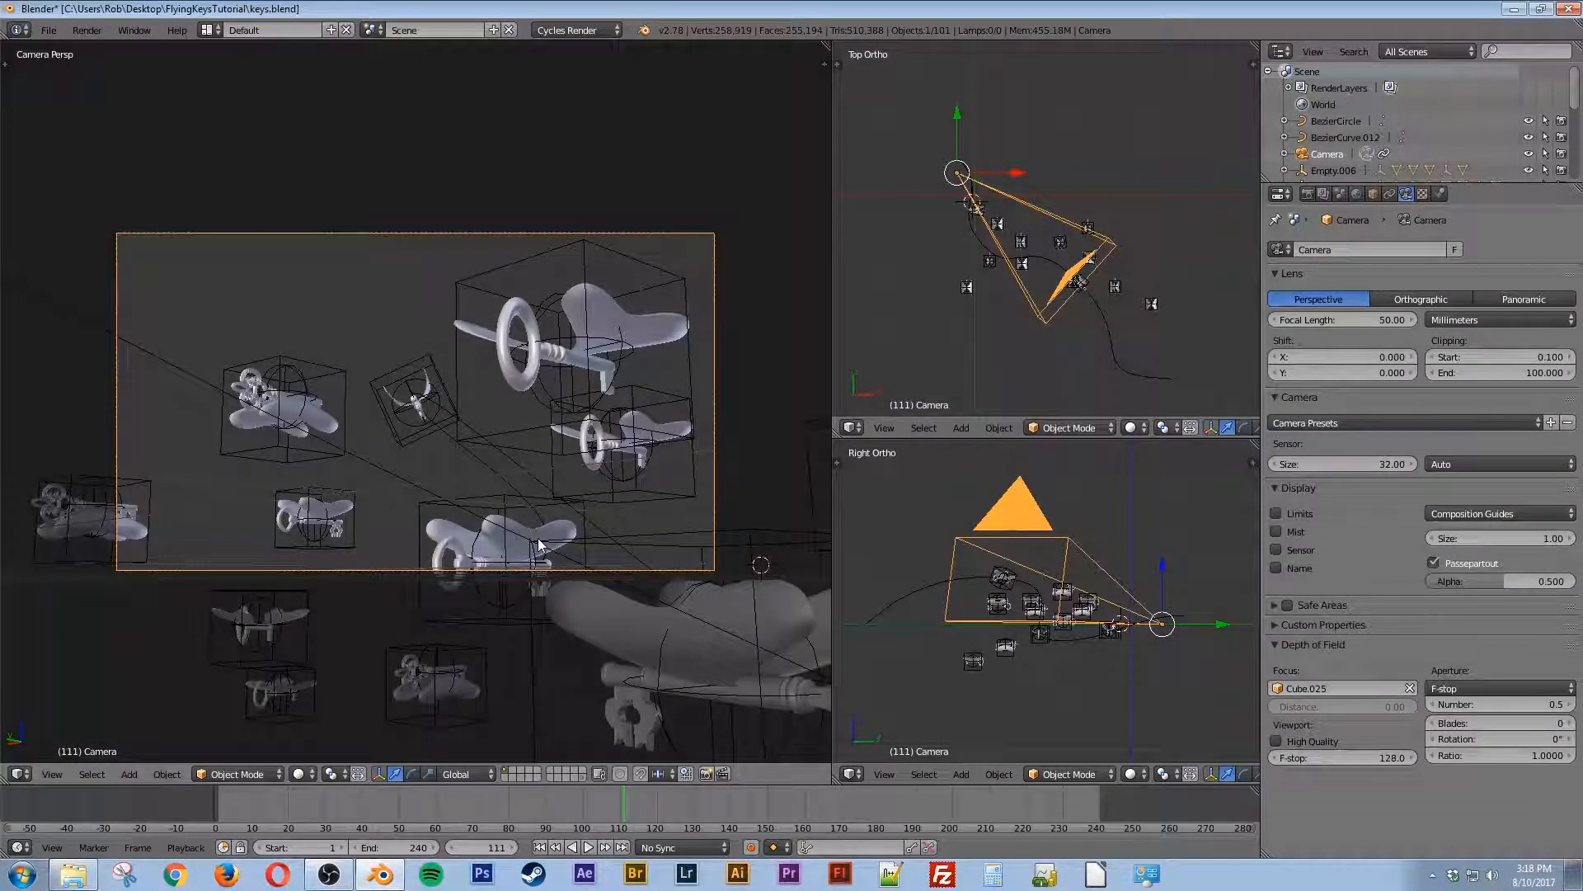
Step: Save the file and join the 3D viewports into one large camera view
key(ctrl+s)
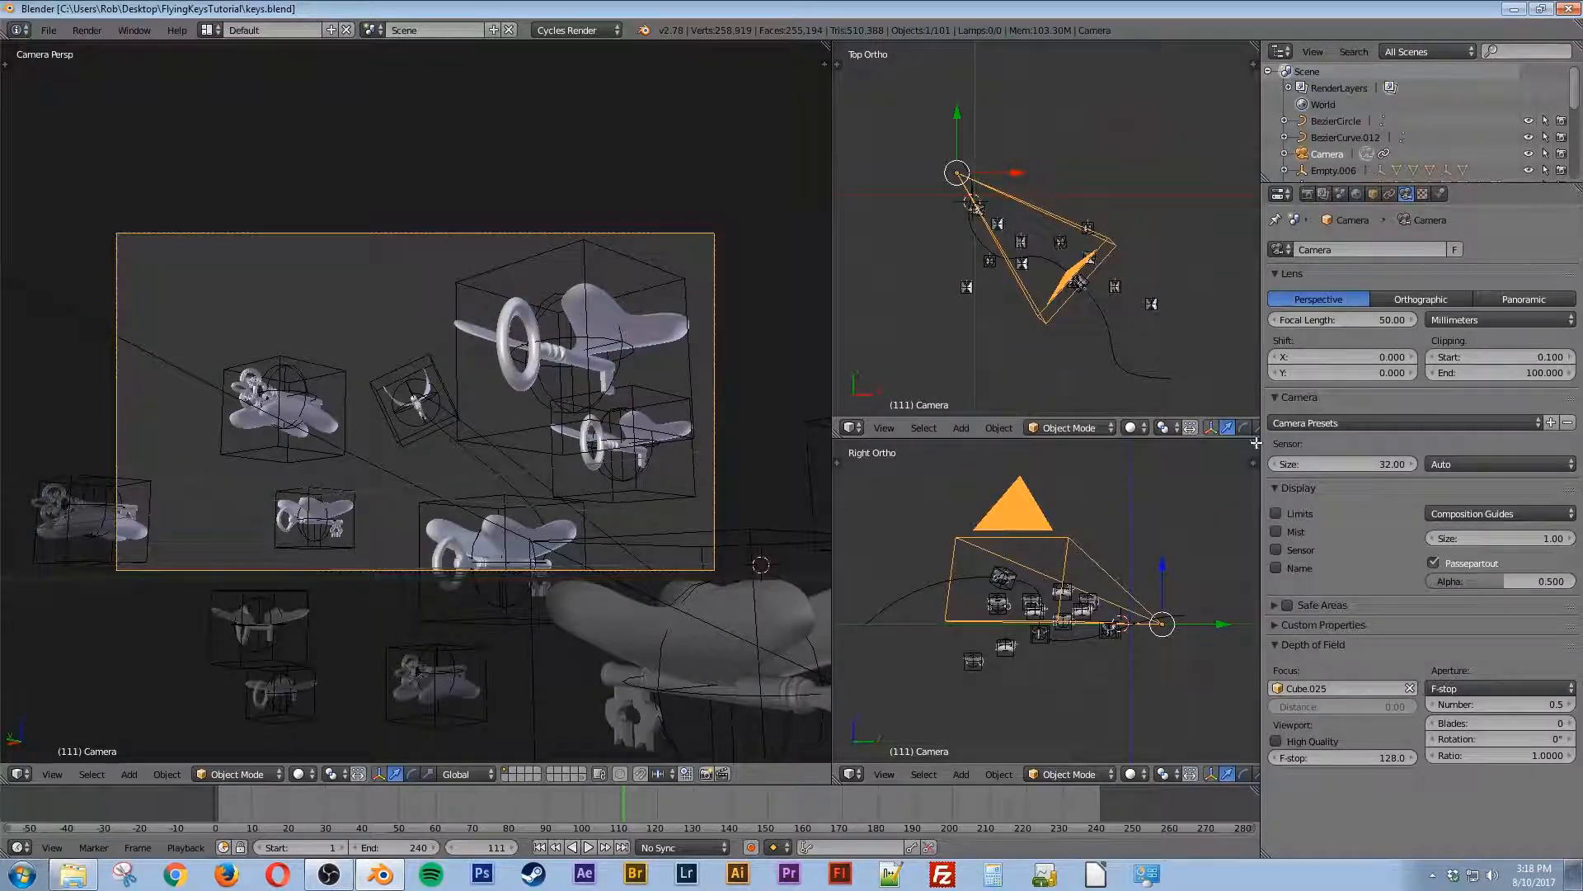
drag(1256, 443, 1171, 305)
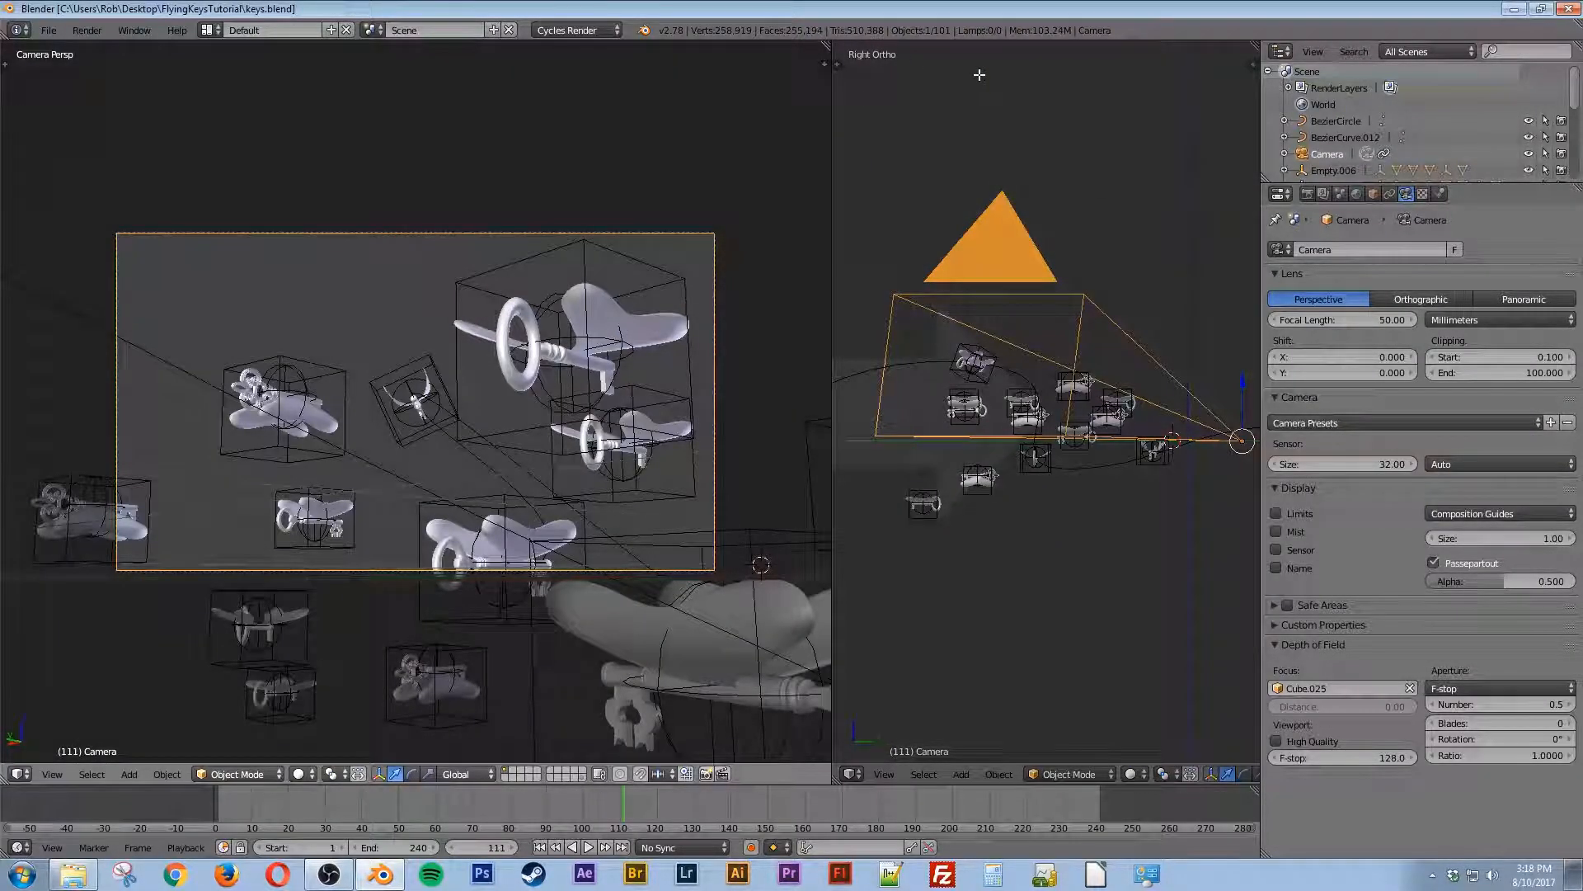
drag(827, 46, 846, 340)
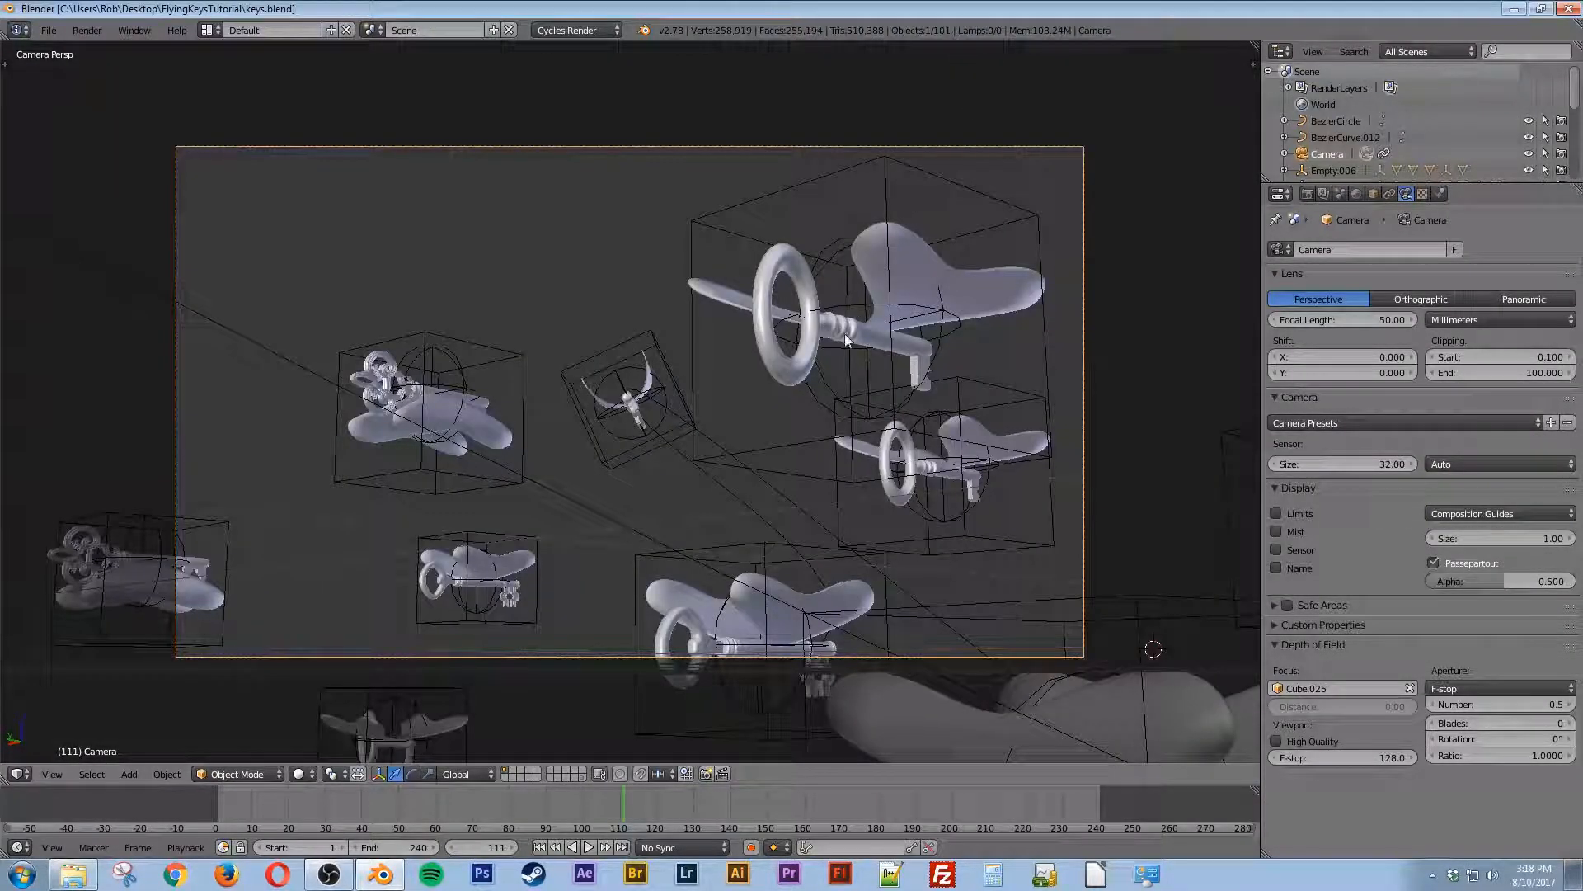
Step: Set the render output path to the FlyingKeysTutorial folder on the Desktop with the file name SpeedTest
click(1308, 193)
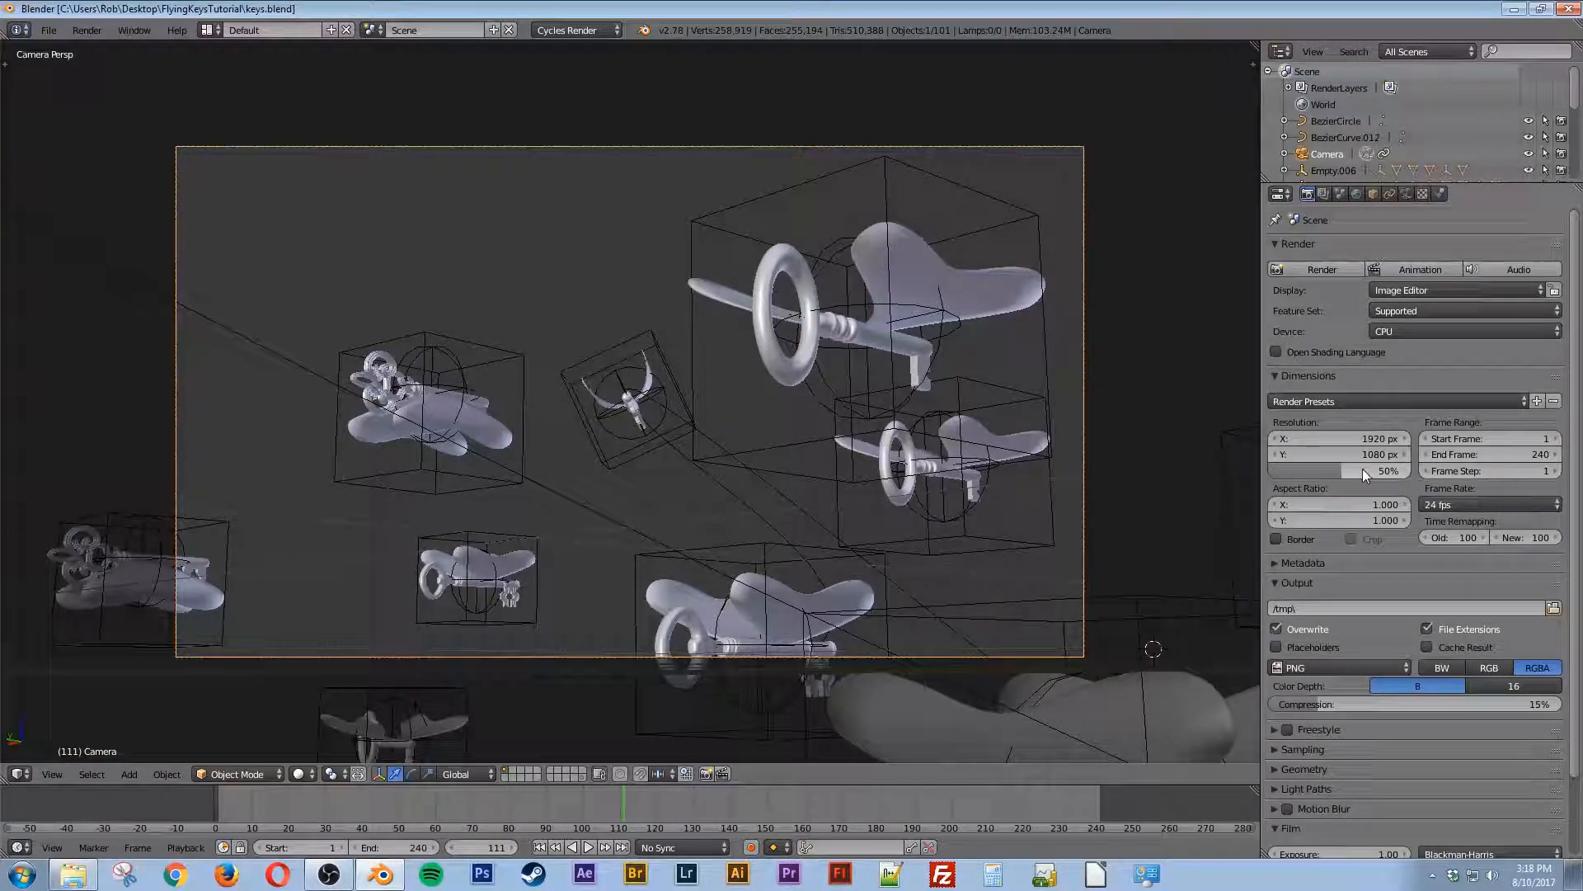
click(1553, 608)
click(34, 255)
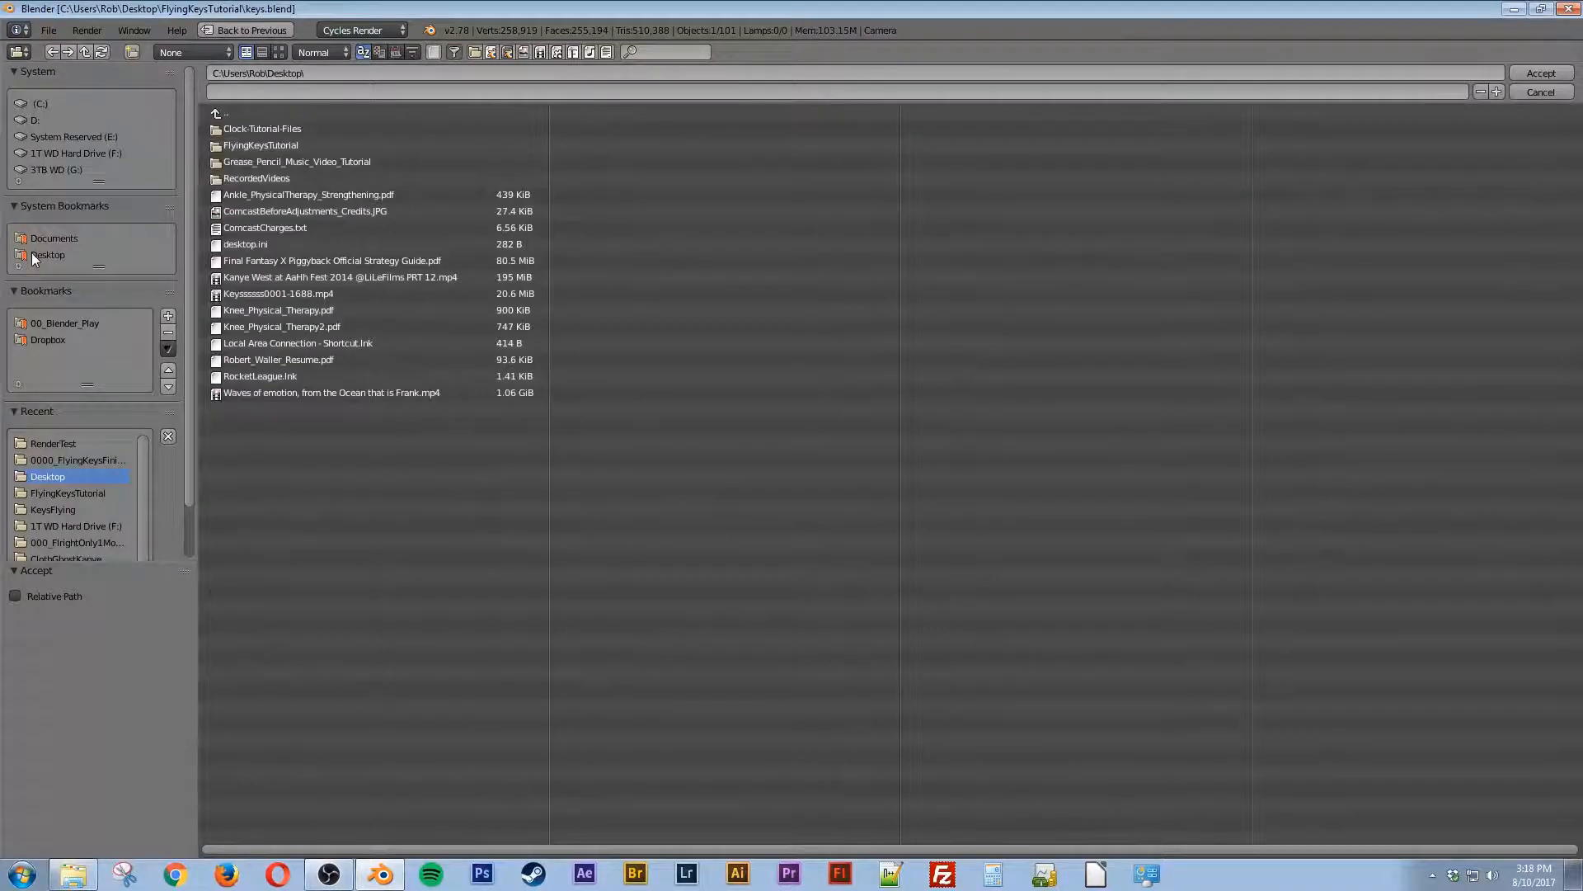
click(262, 146)
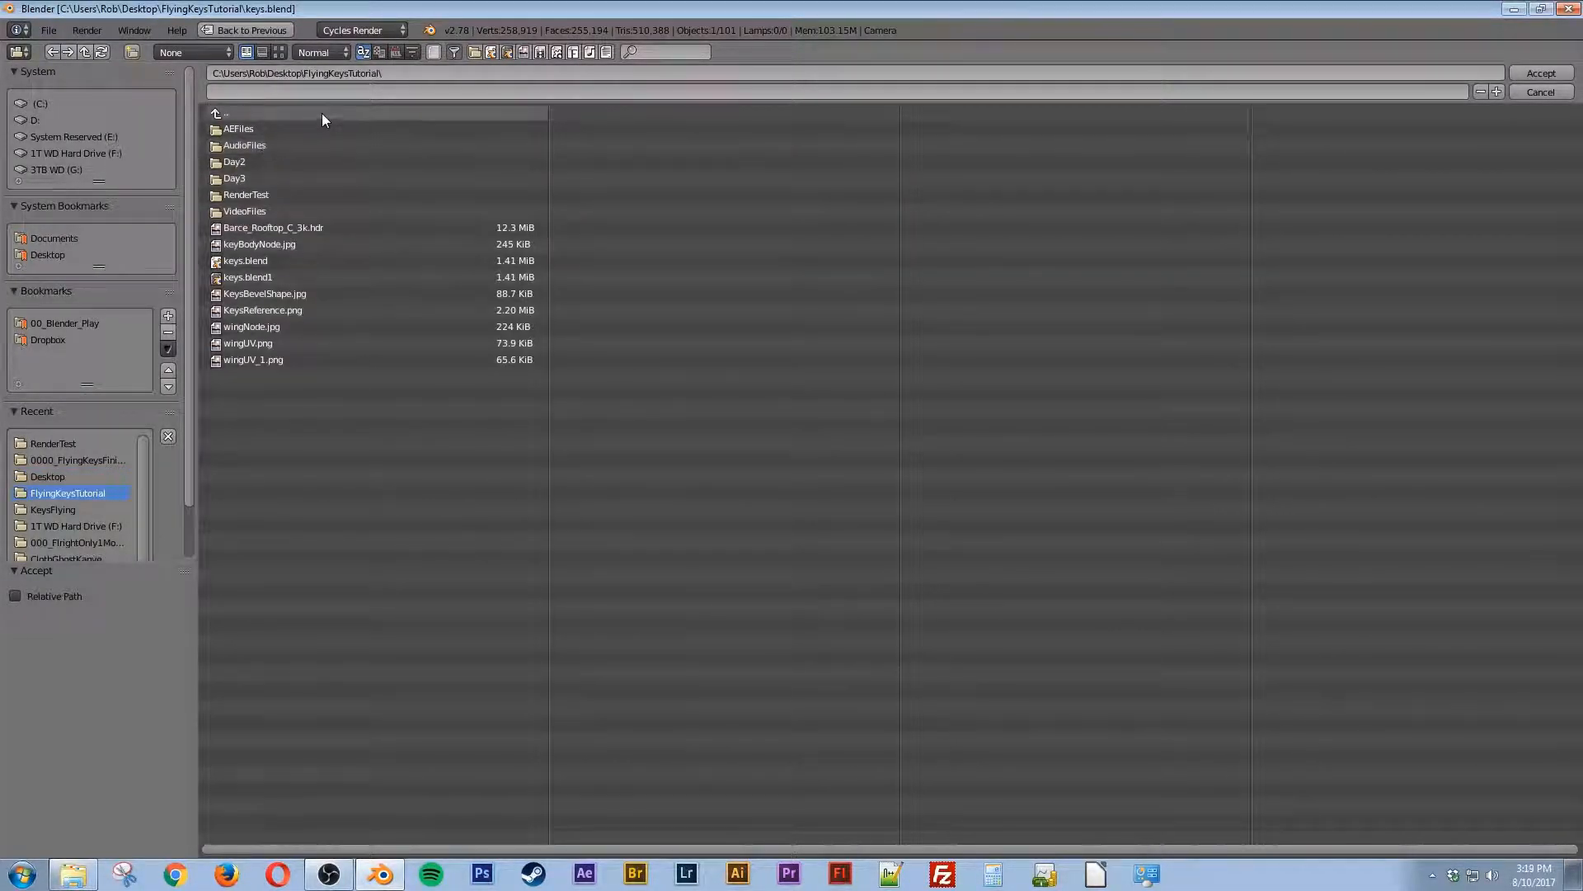
click(339, 90)
key(Return)
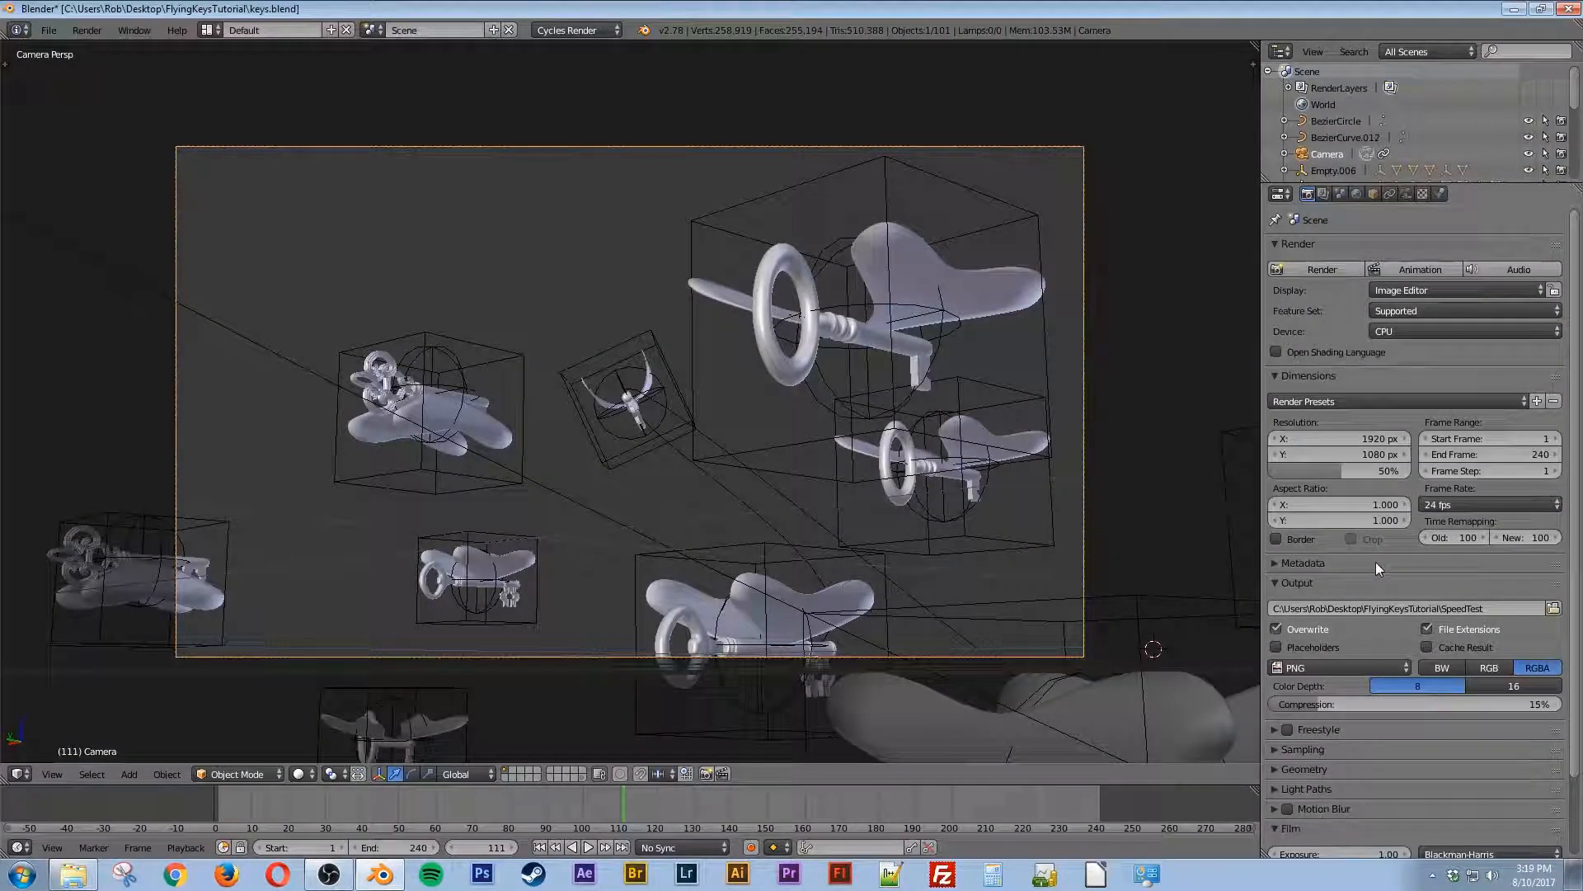
Step: Set the output file format to H.264 with MPEG-4 as the encoding format
scroll(1363, 574, down, 1)
click(1332, 633)
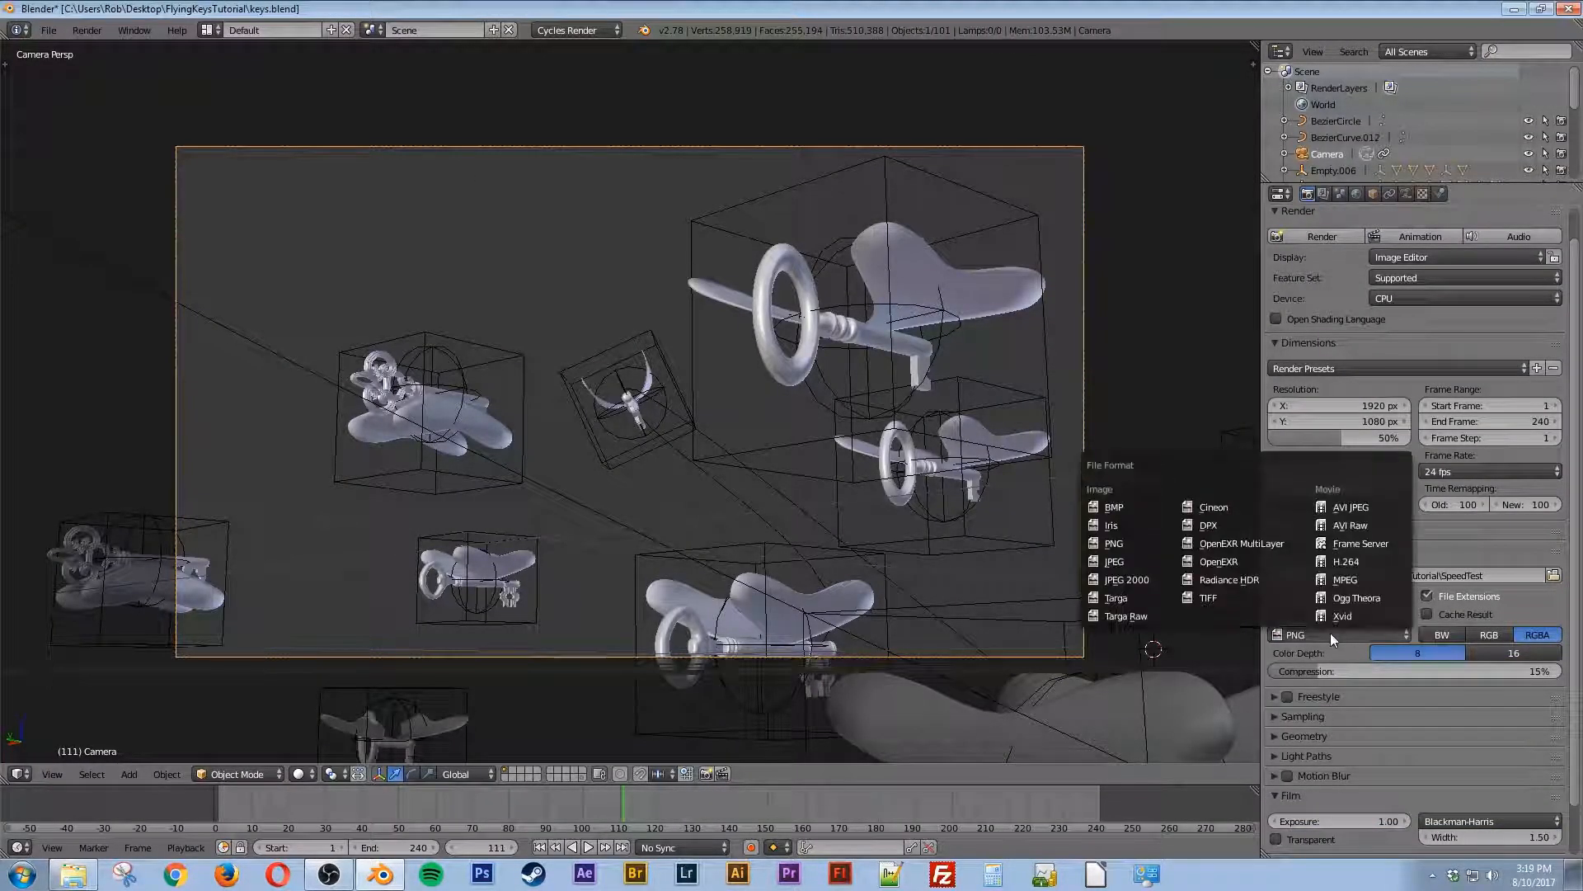
click(1363, 561)
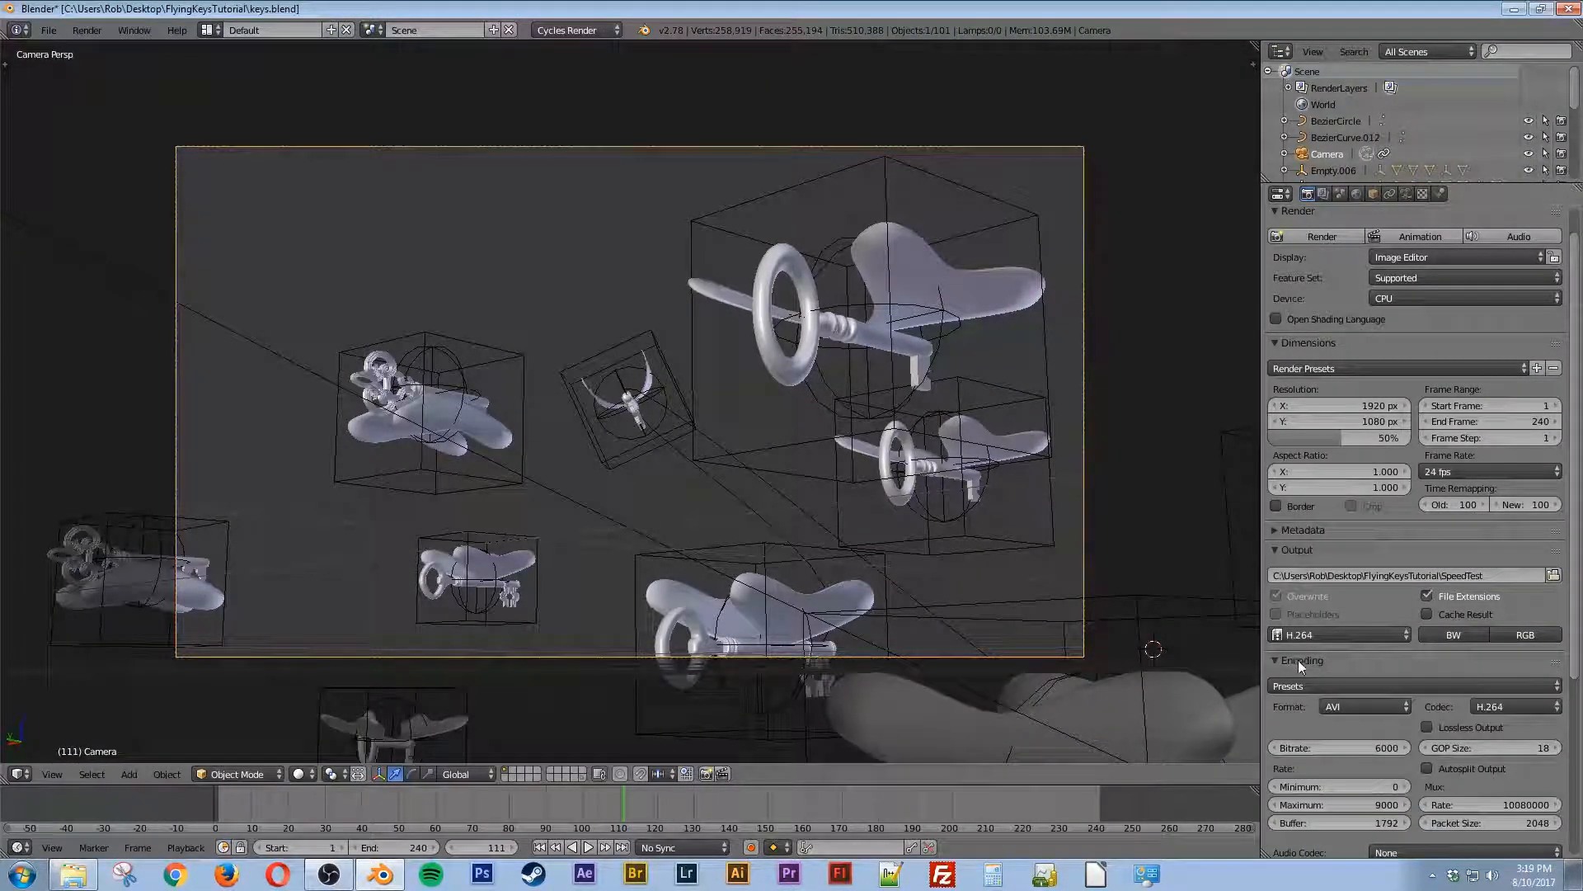
click(1347, 706)
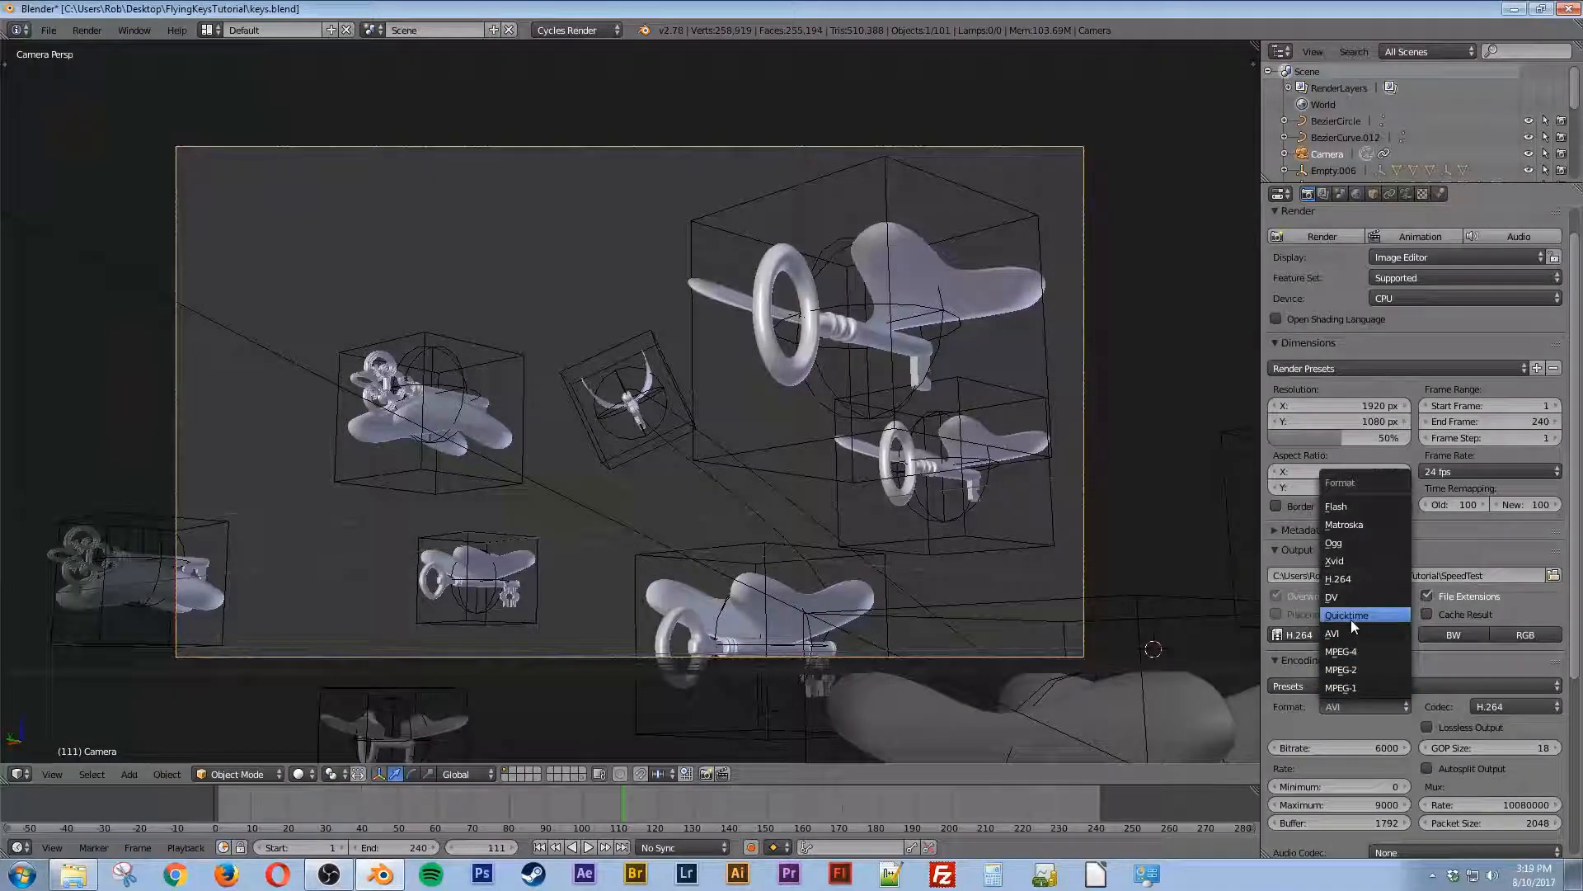
click(1358, 651)
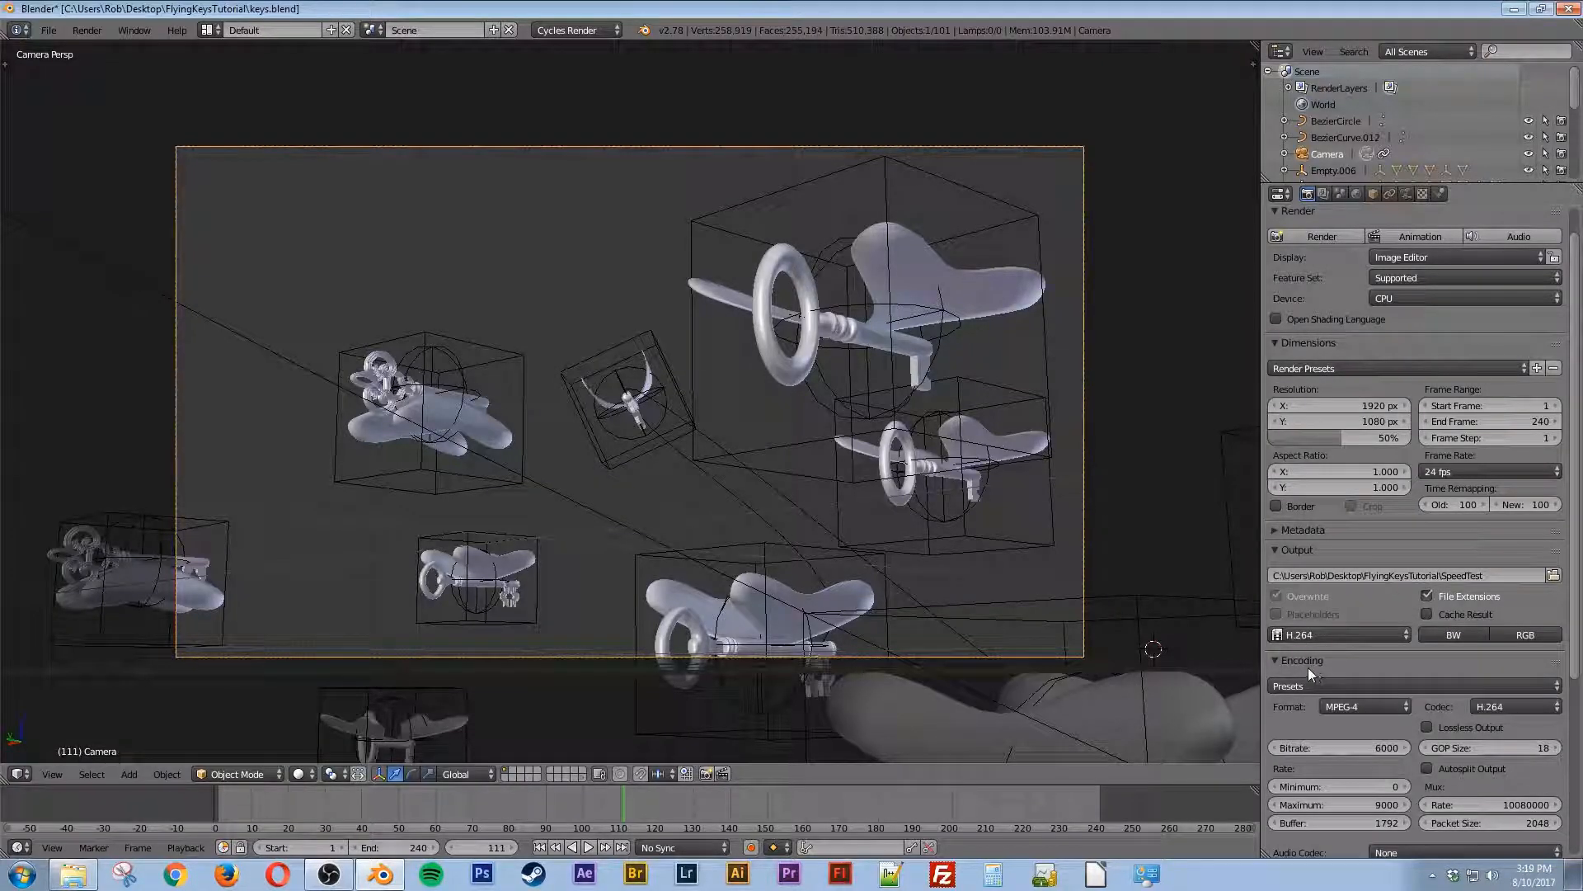
Step: Render an OpenGL viewport animation, review SpeedTest0001-0240.mp4 in VLC media player, and return to Blender's 3D view
click(723, 772)
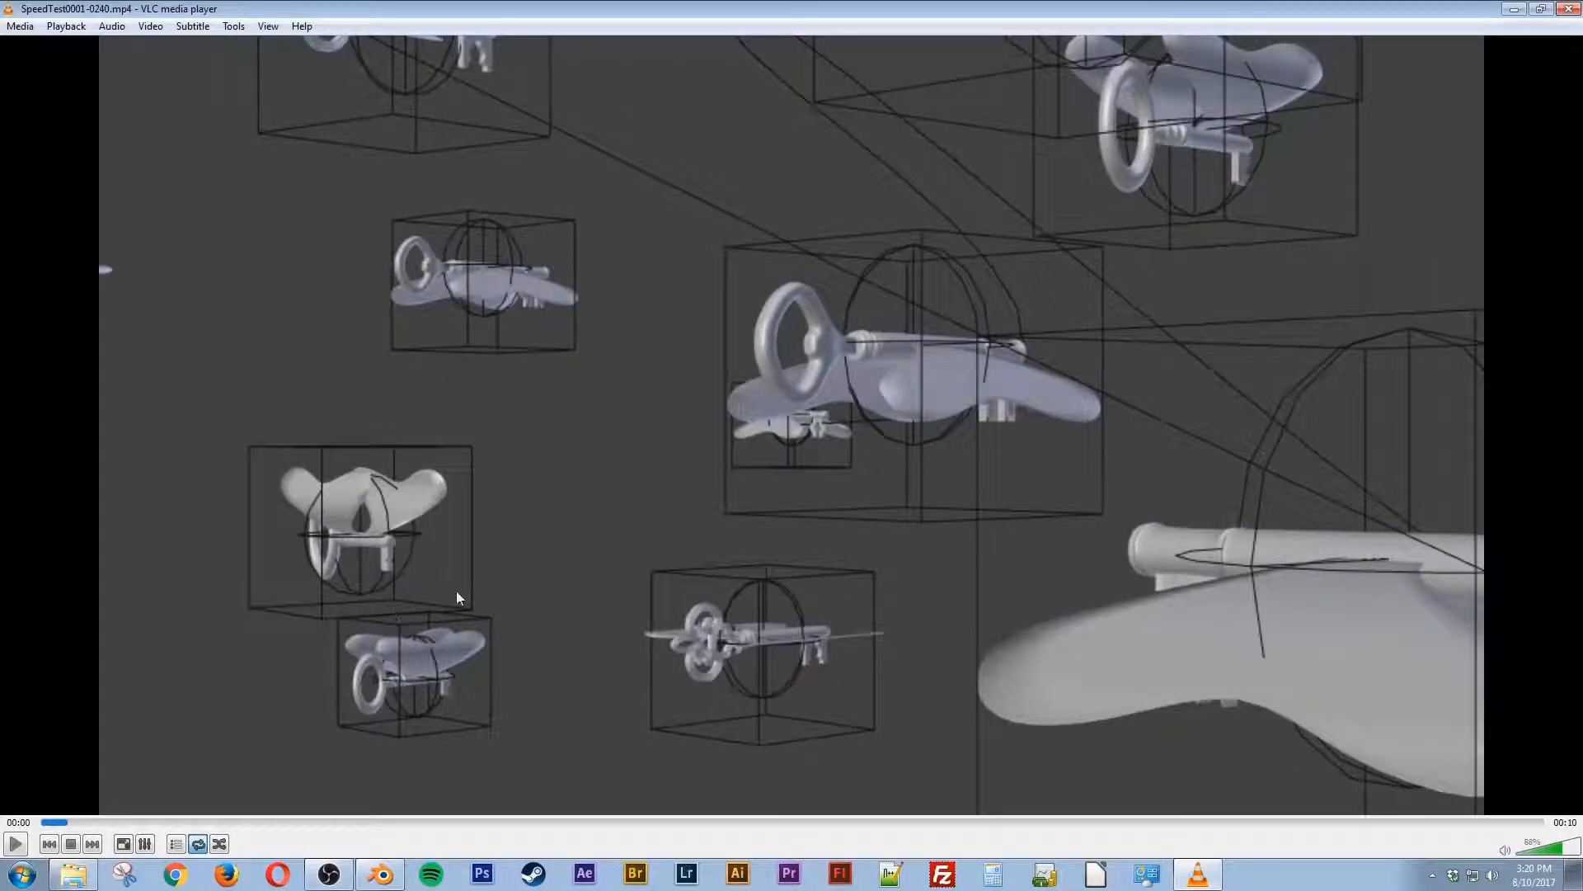
click(16, 844)
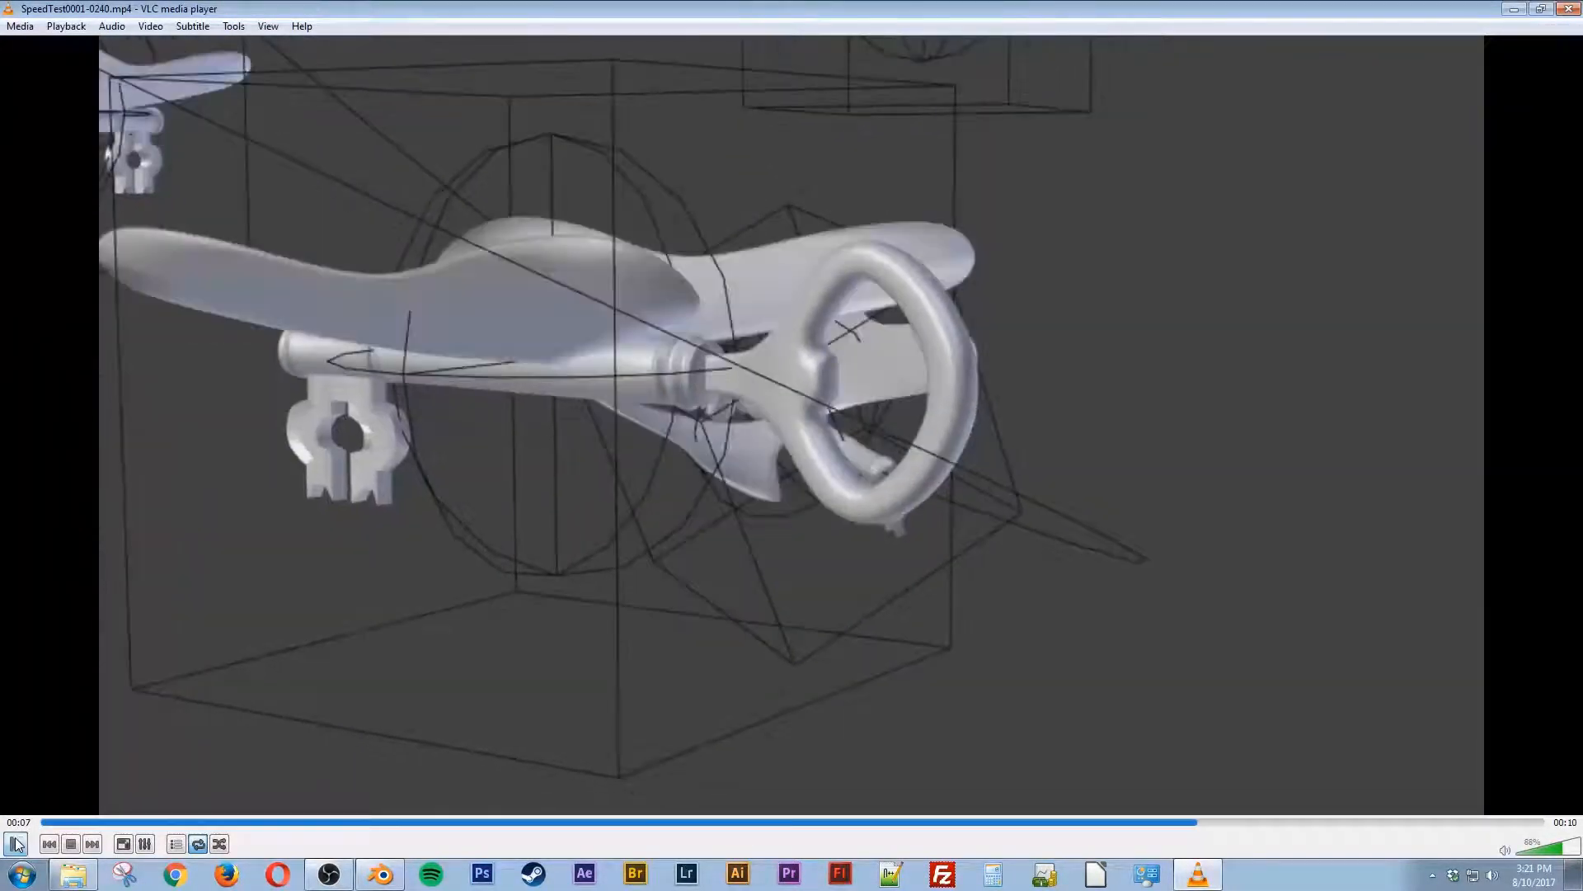
click(17, 843)
click(1569, 10)
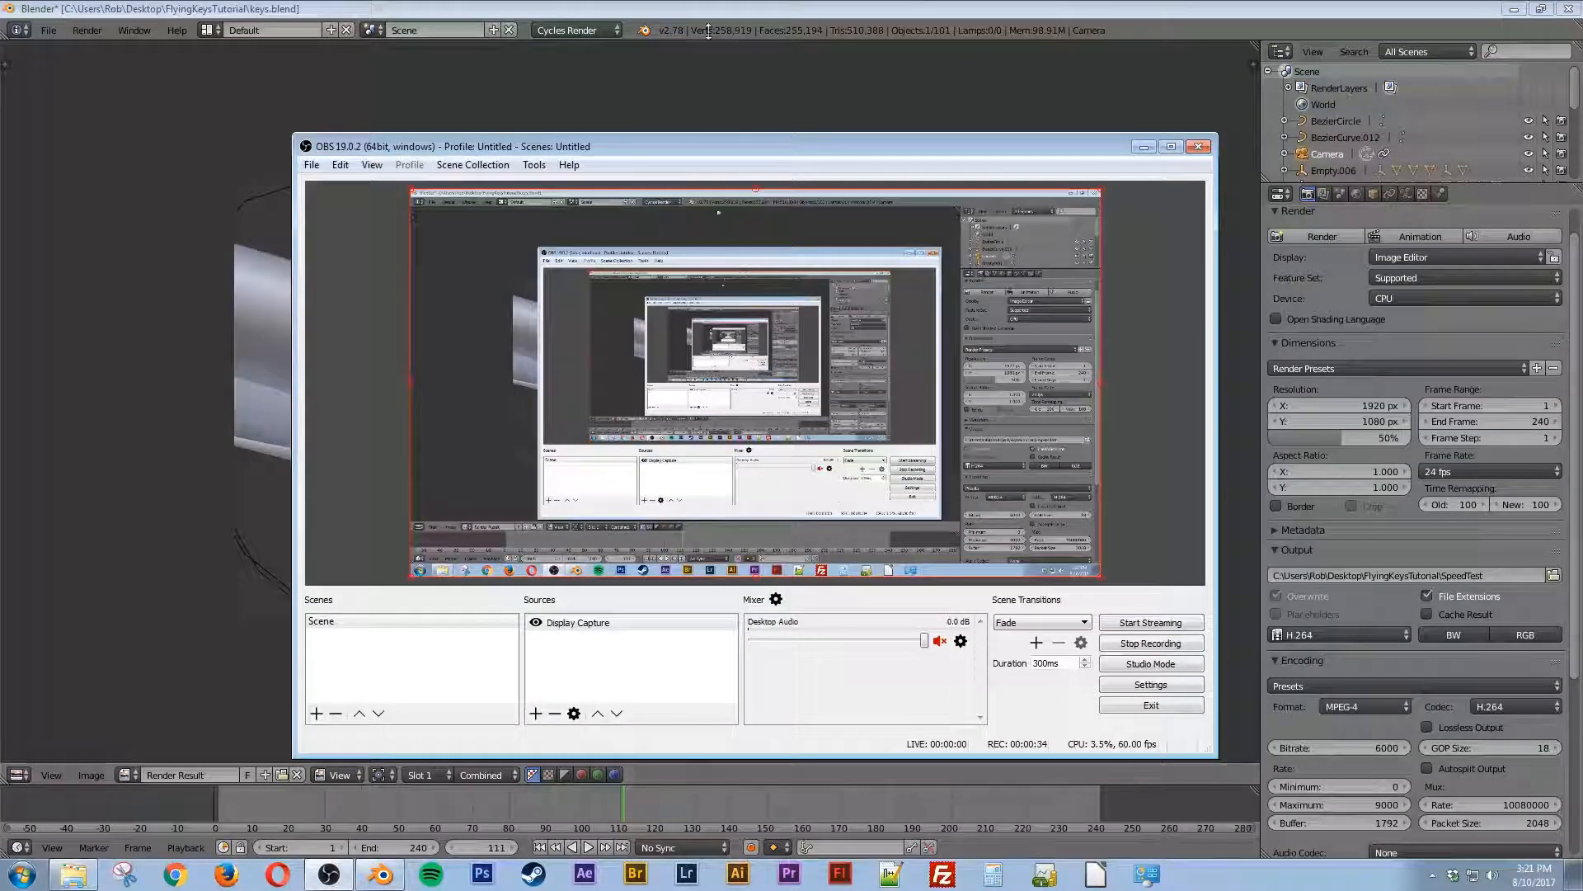
click(716, 5)
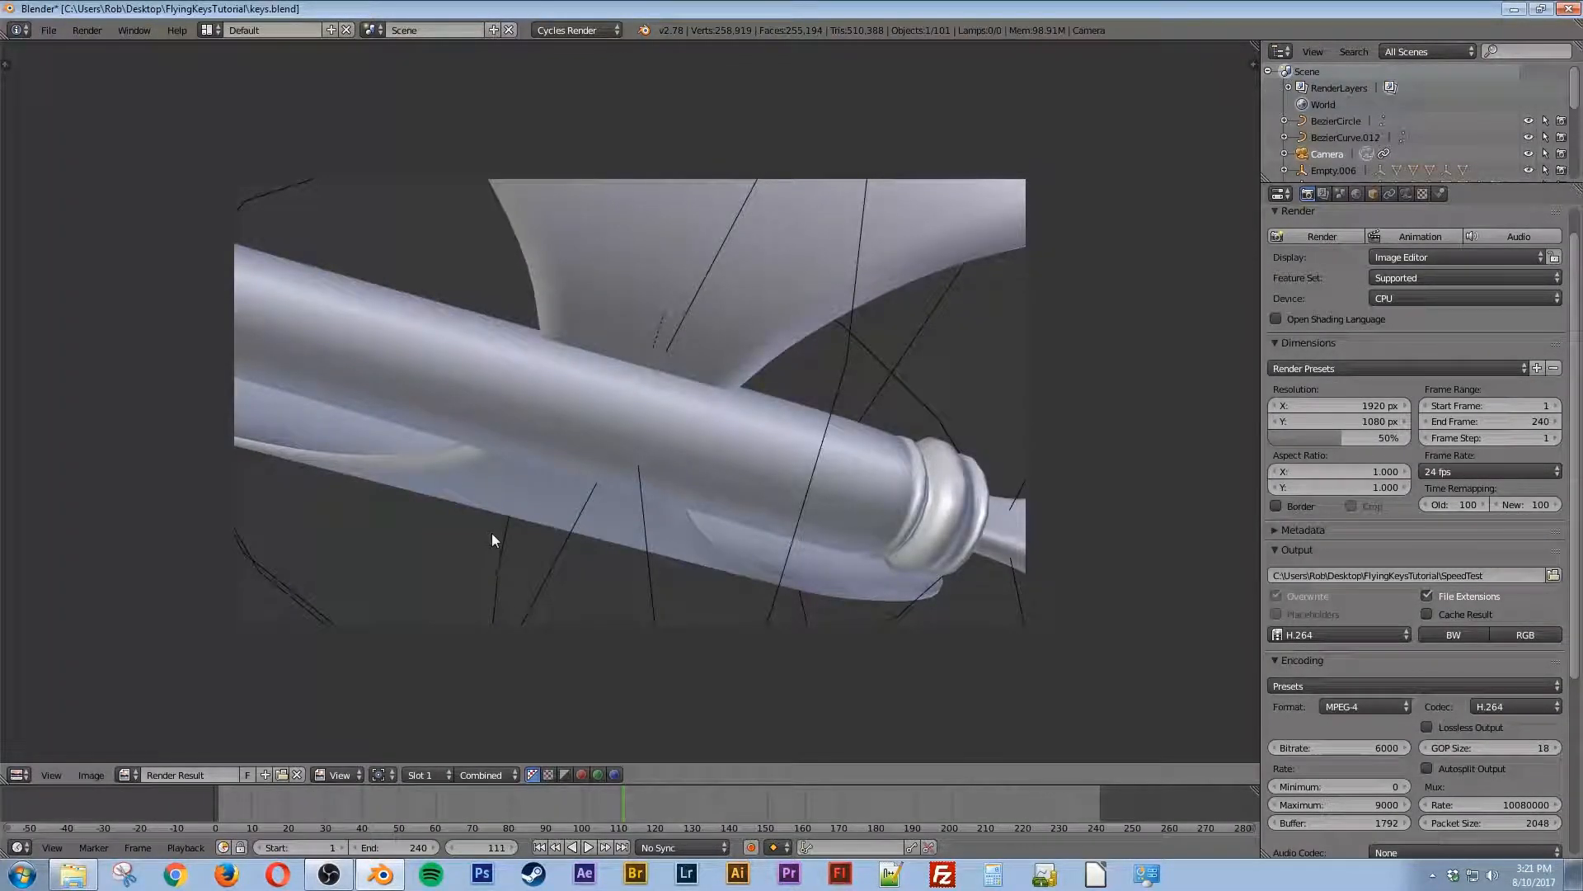
key(Escape)
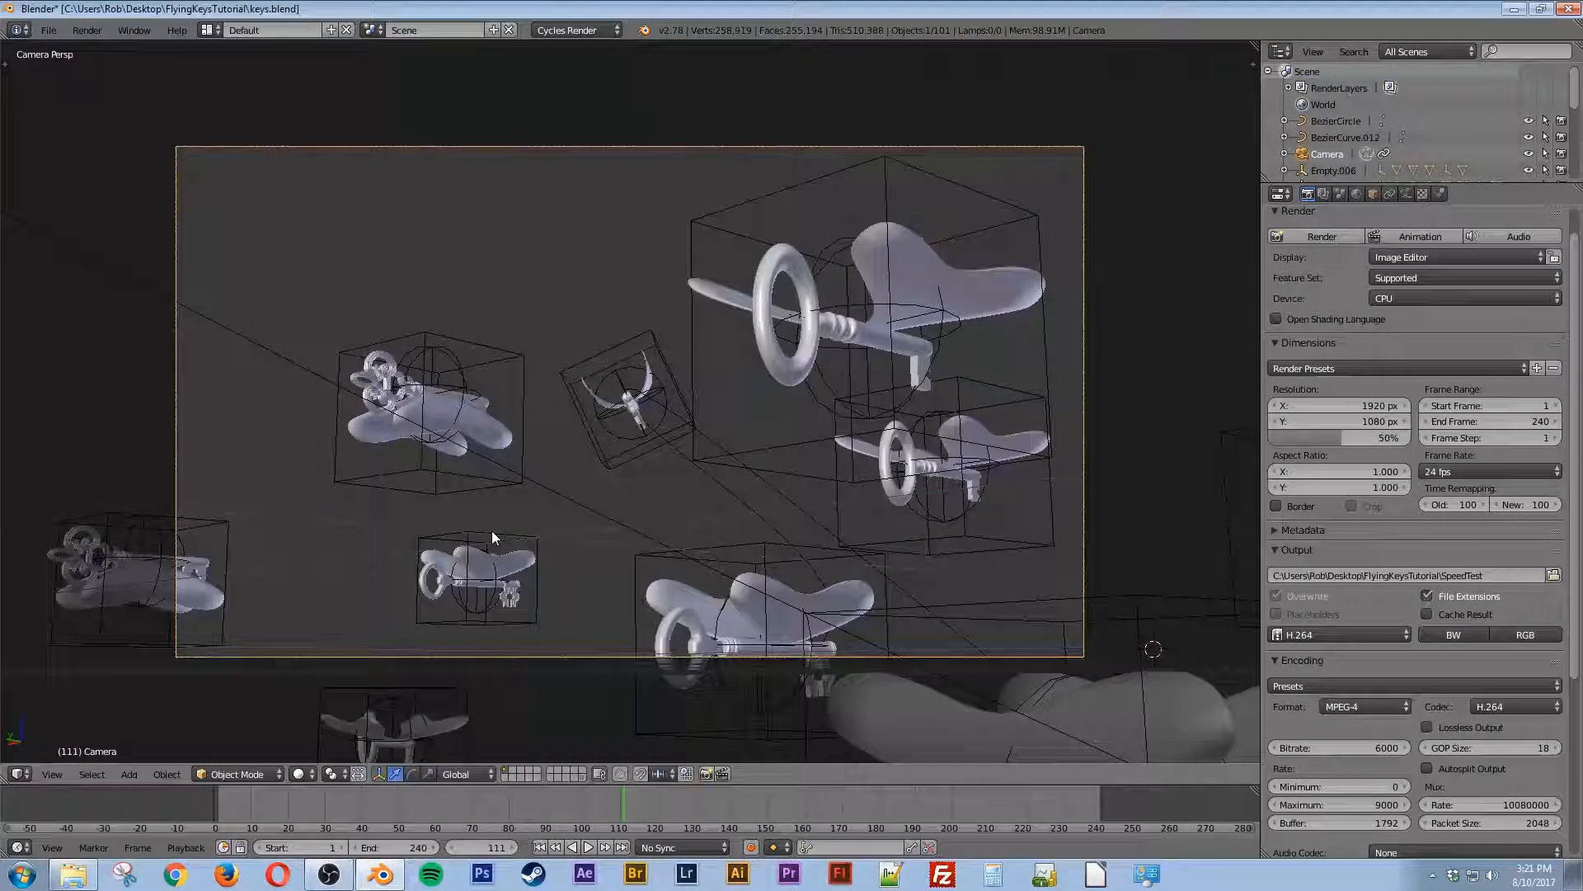
Step: Select the flying key's Bezier path, examine its shape and path animation frame settings, and return to the camera view
right_click(732, 493)
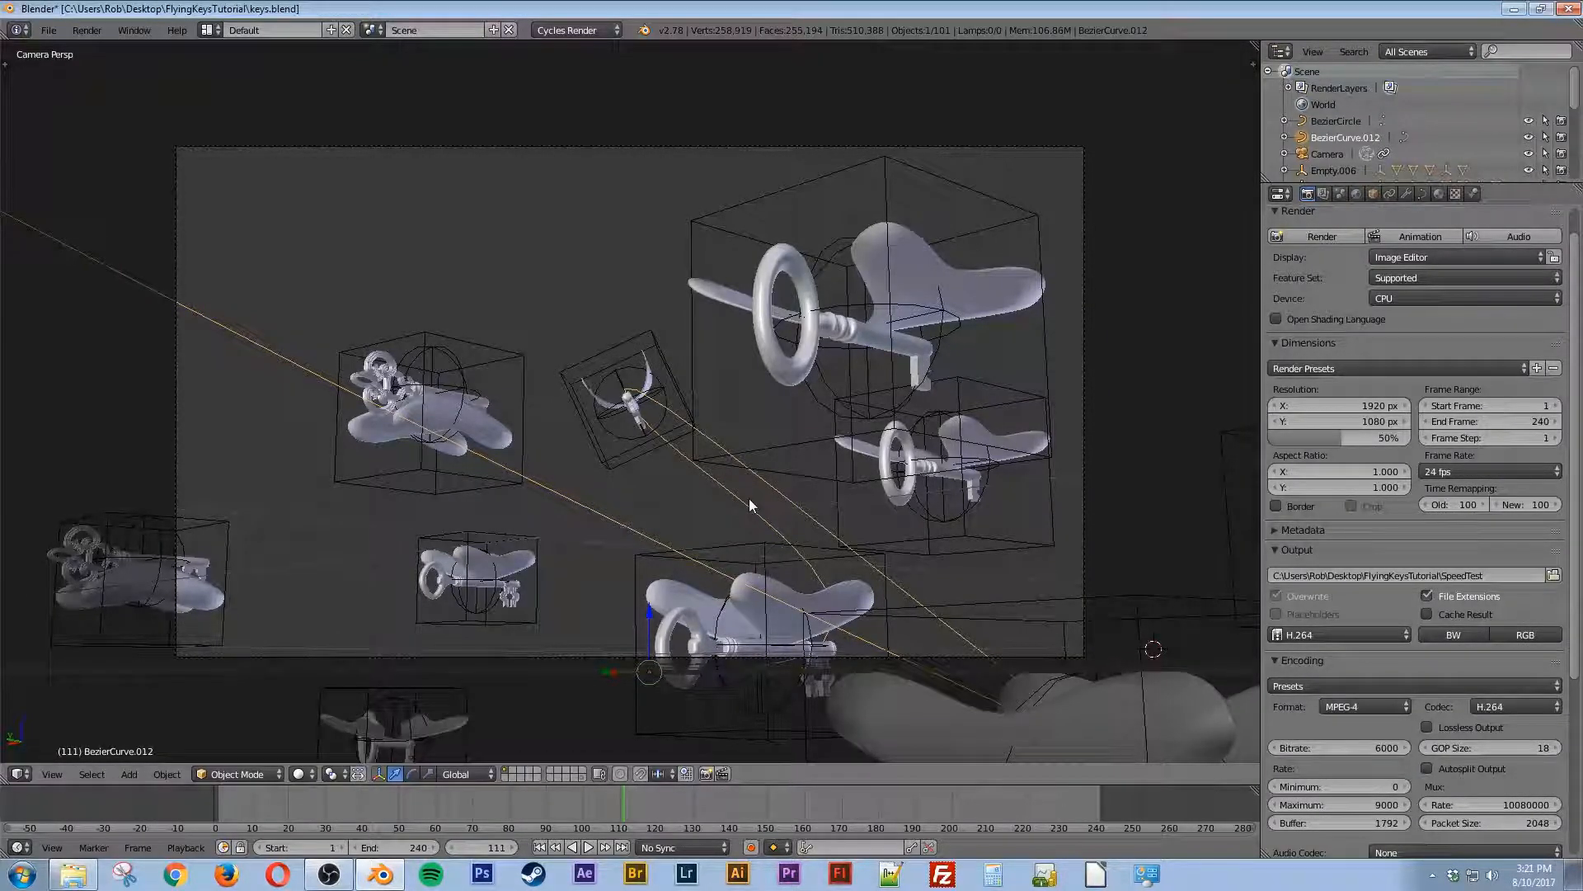
middle_drag(757, 498, 719, 585)
scroll(631, 536, down, 2)
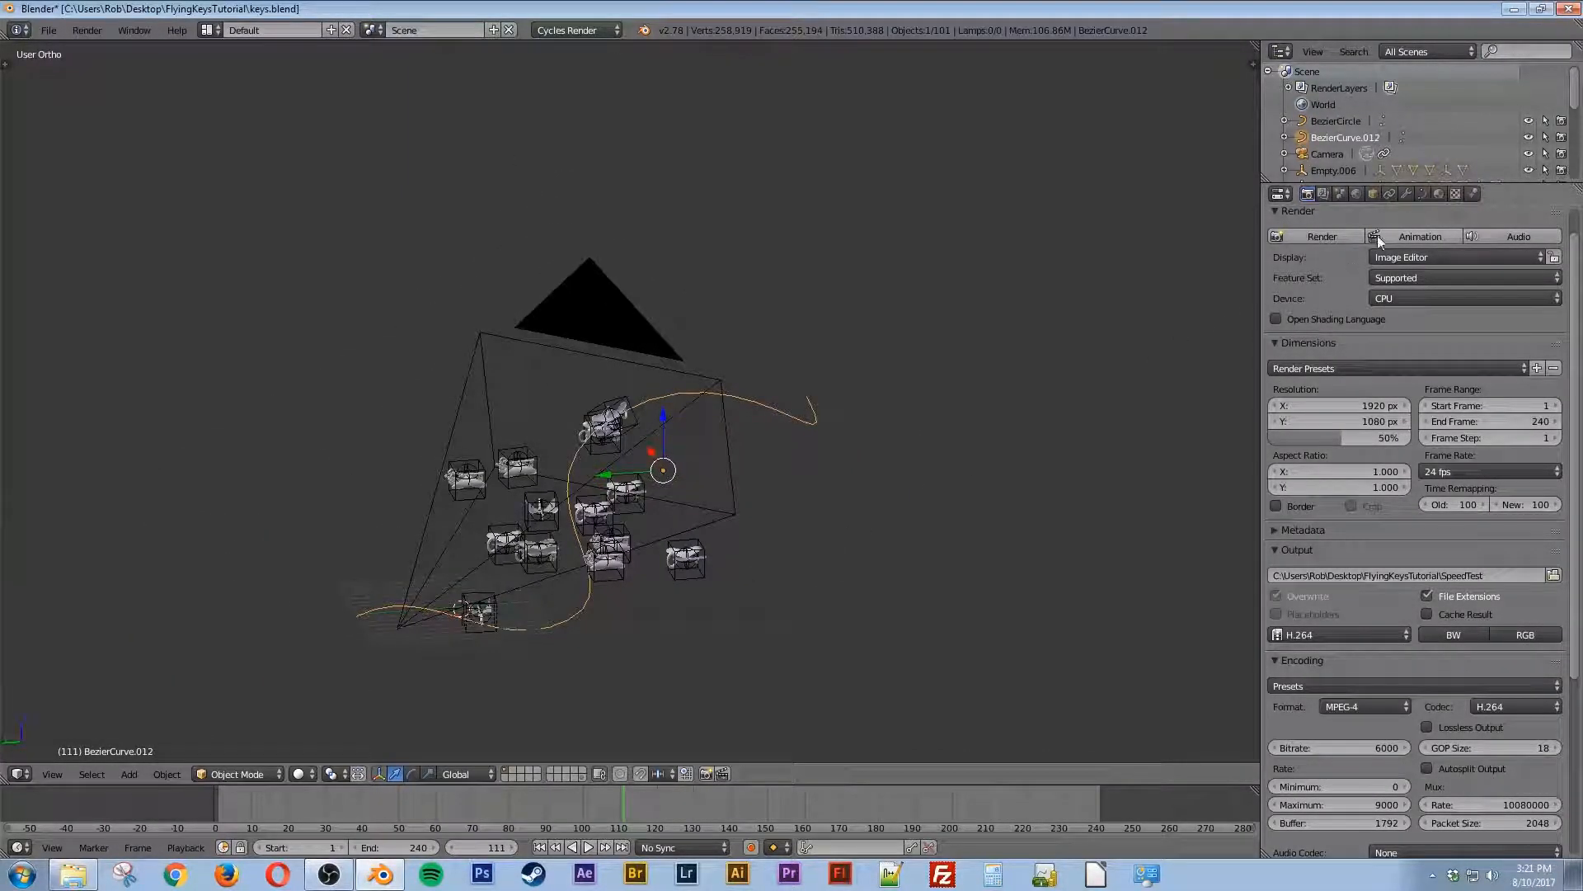
click(1420, 194)
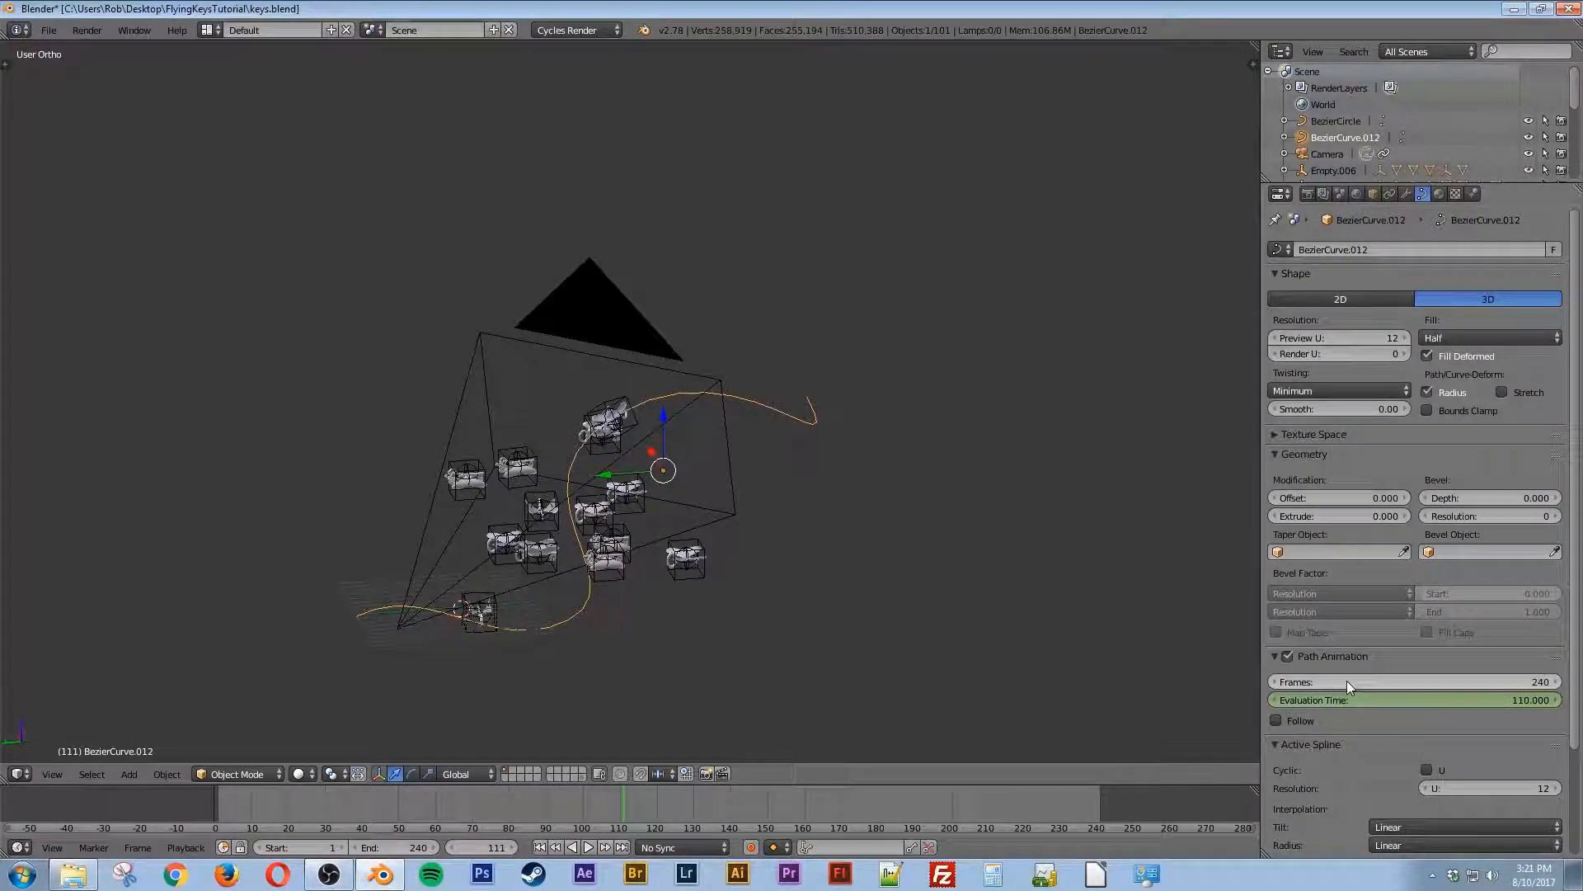
middle_drag(680, 562, 765, 540)
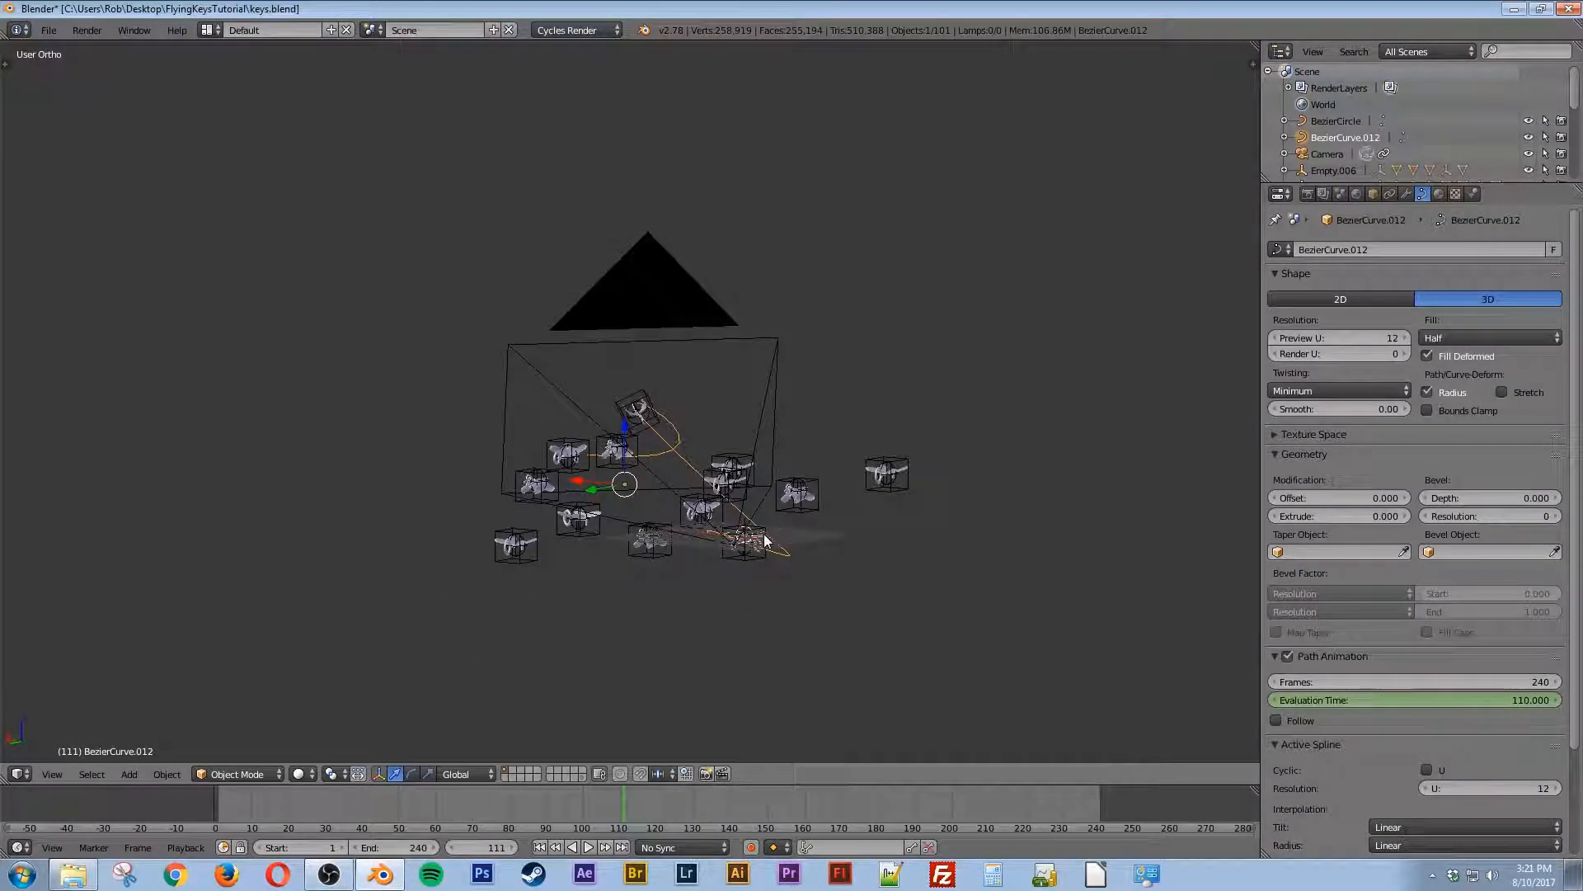
key(KP_0)
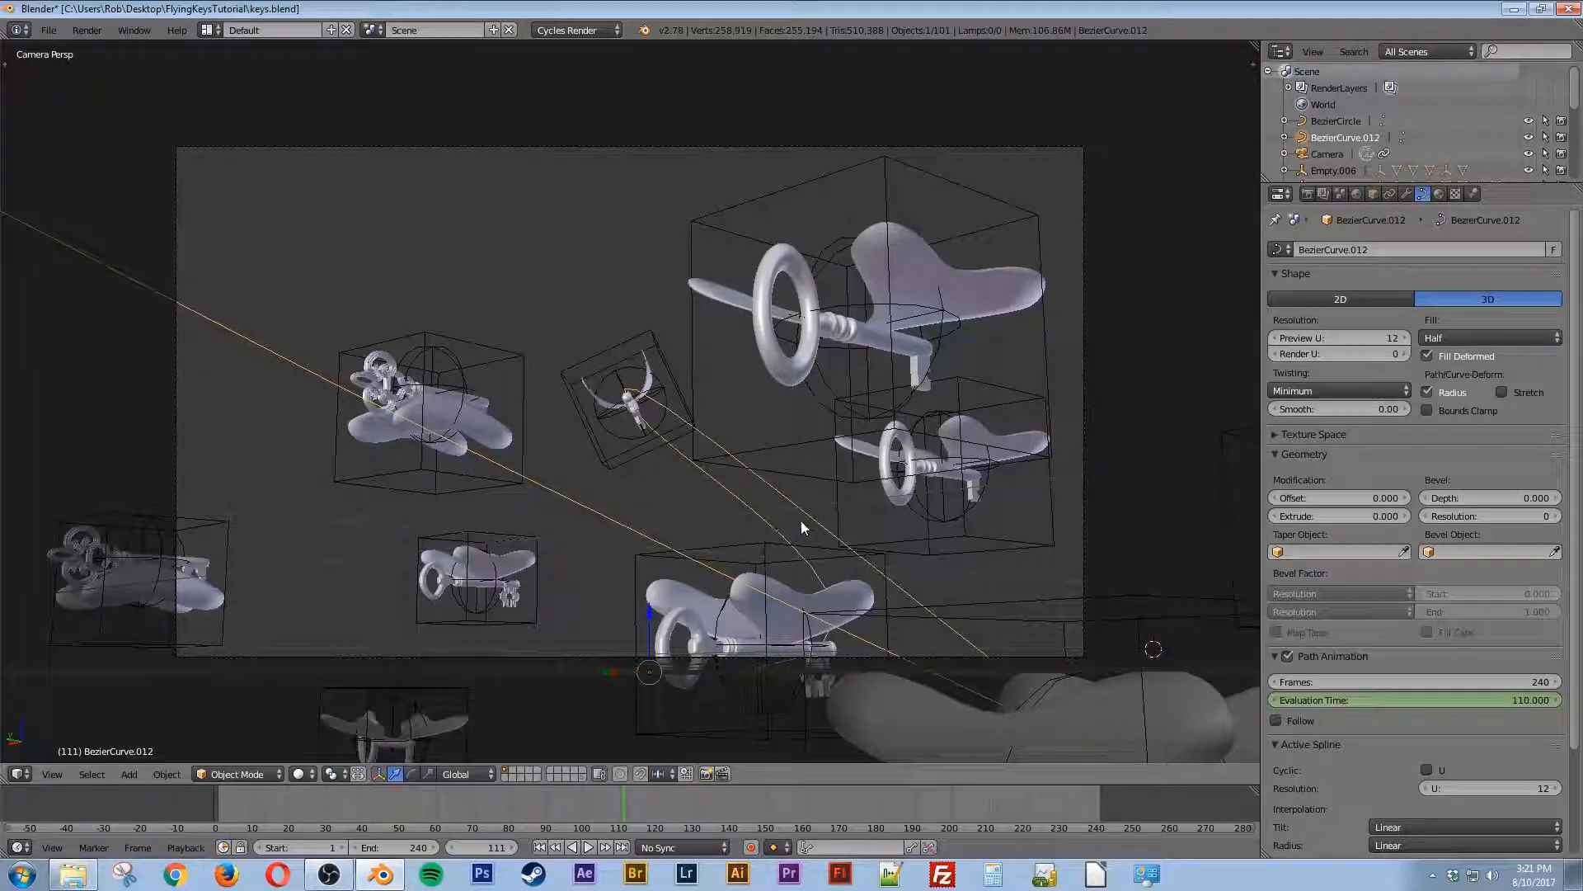
Step: Set the render resolution percentage to 100% and the output file format to PNG
click(1307, 194)
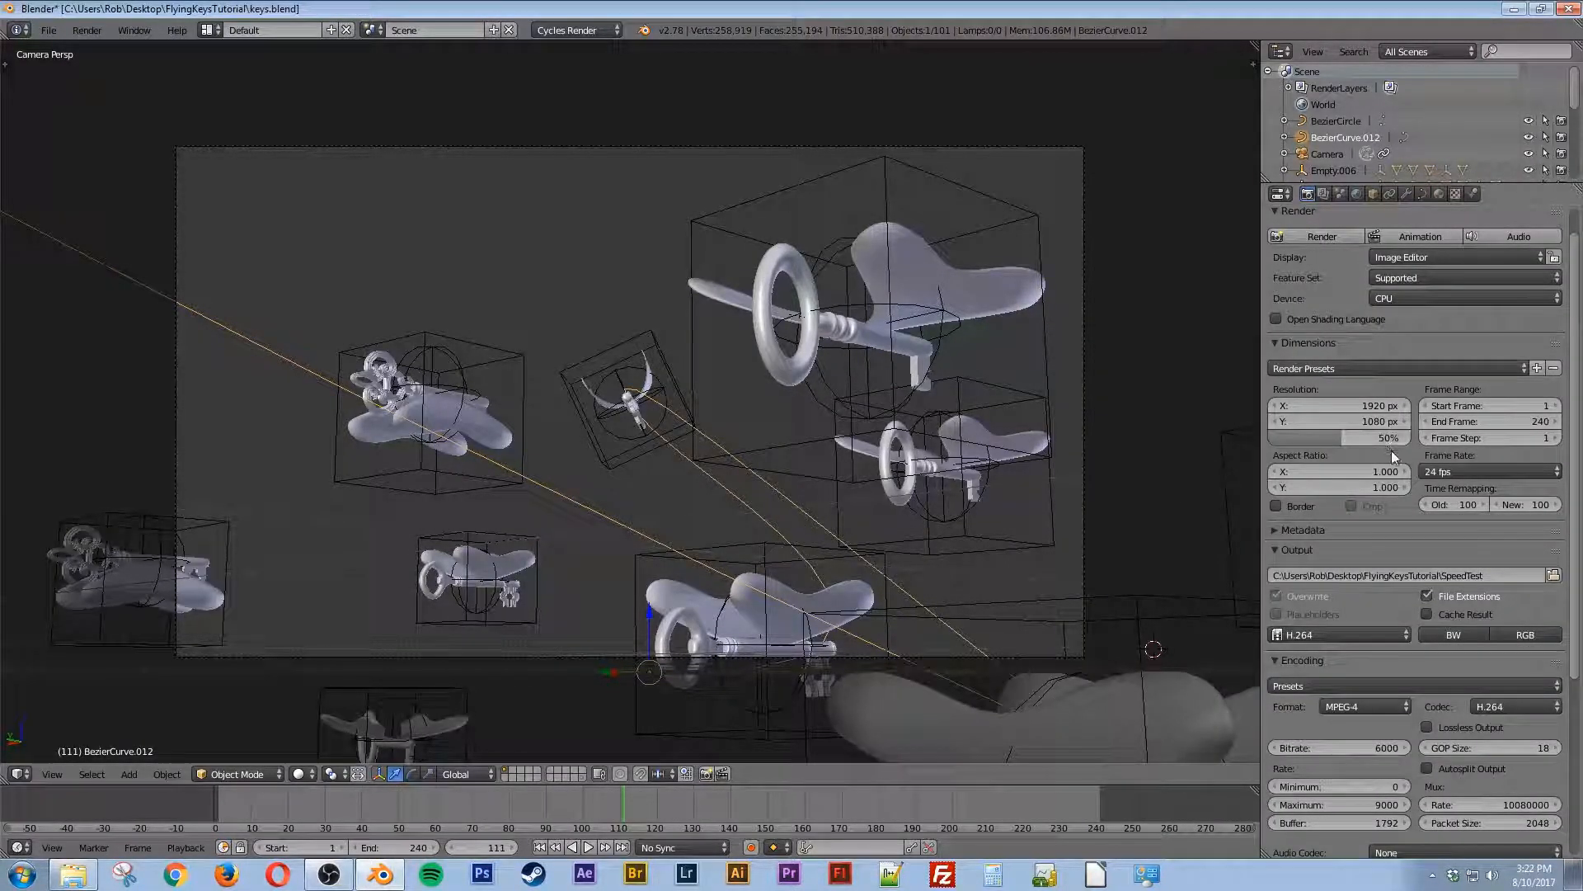
drag(1351, 439, 1409, 438)
click(1311, 635)
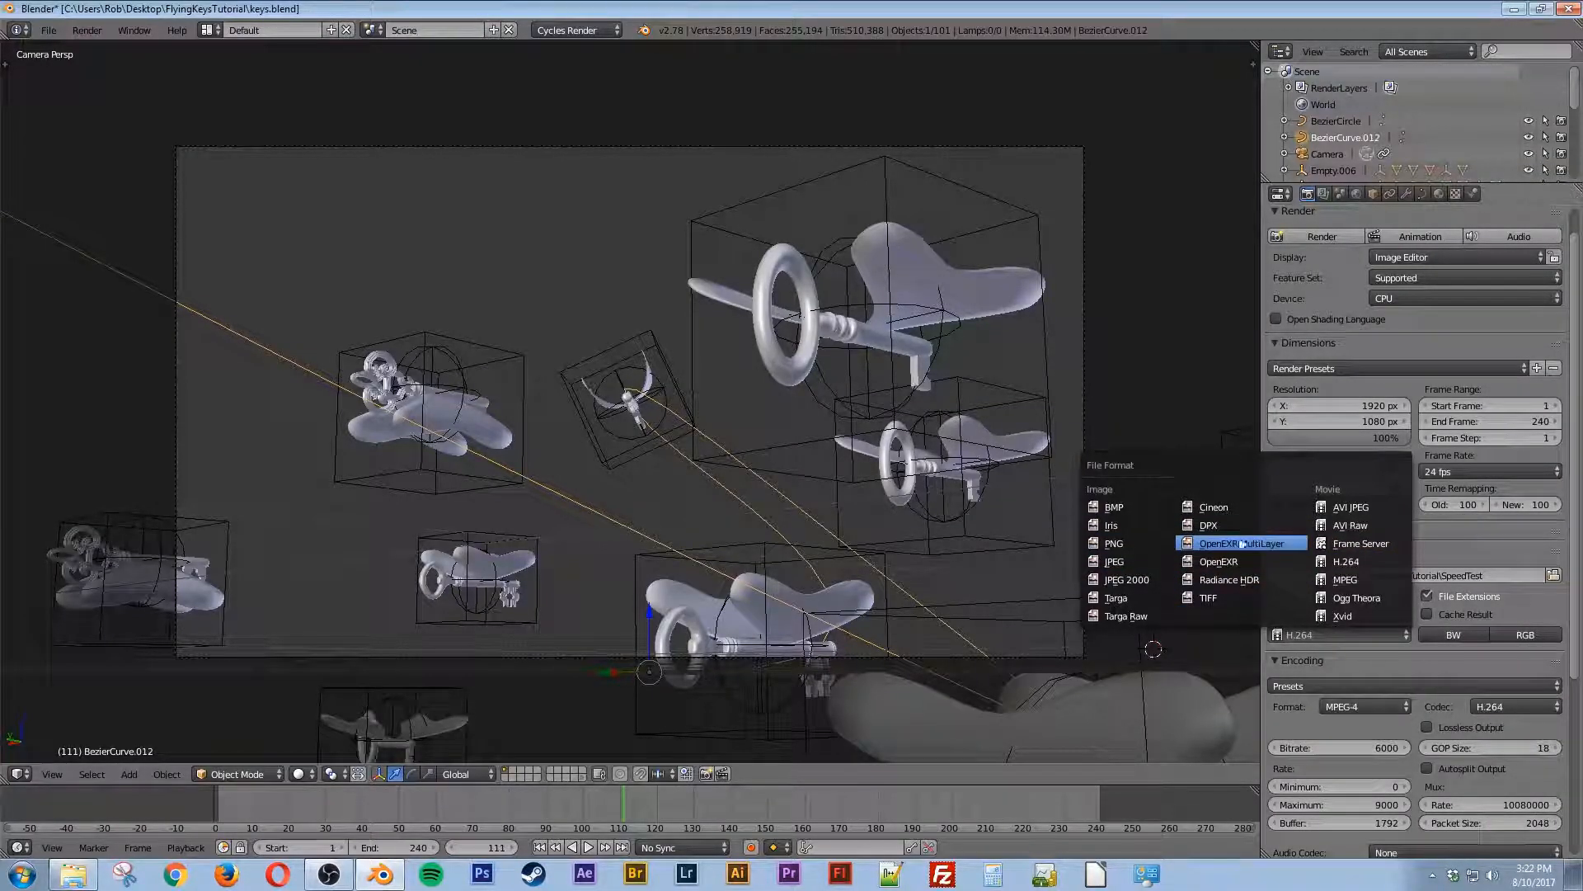
click(1113, 544)
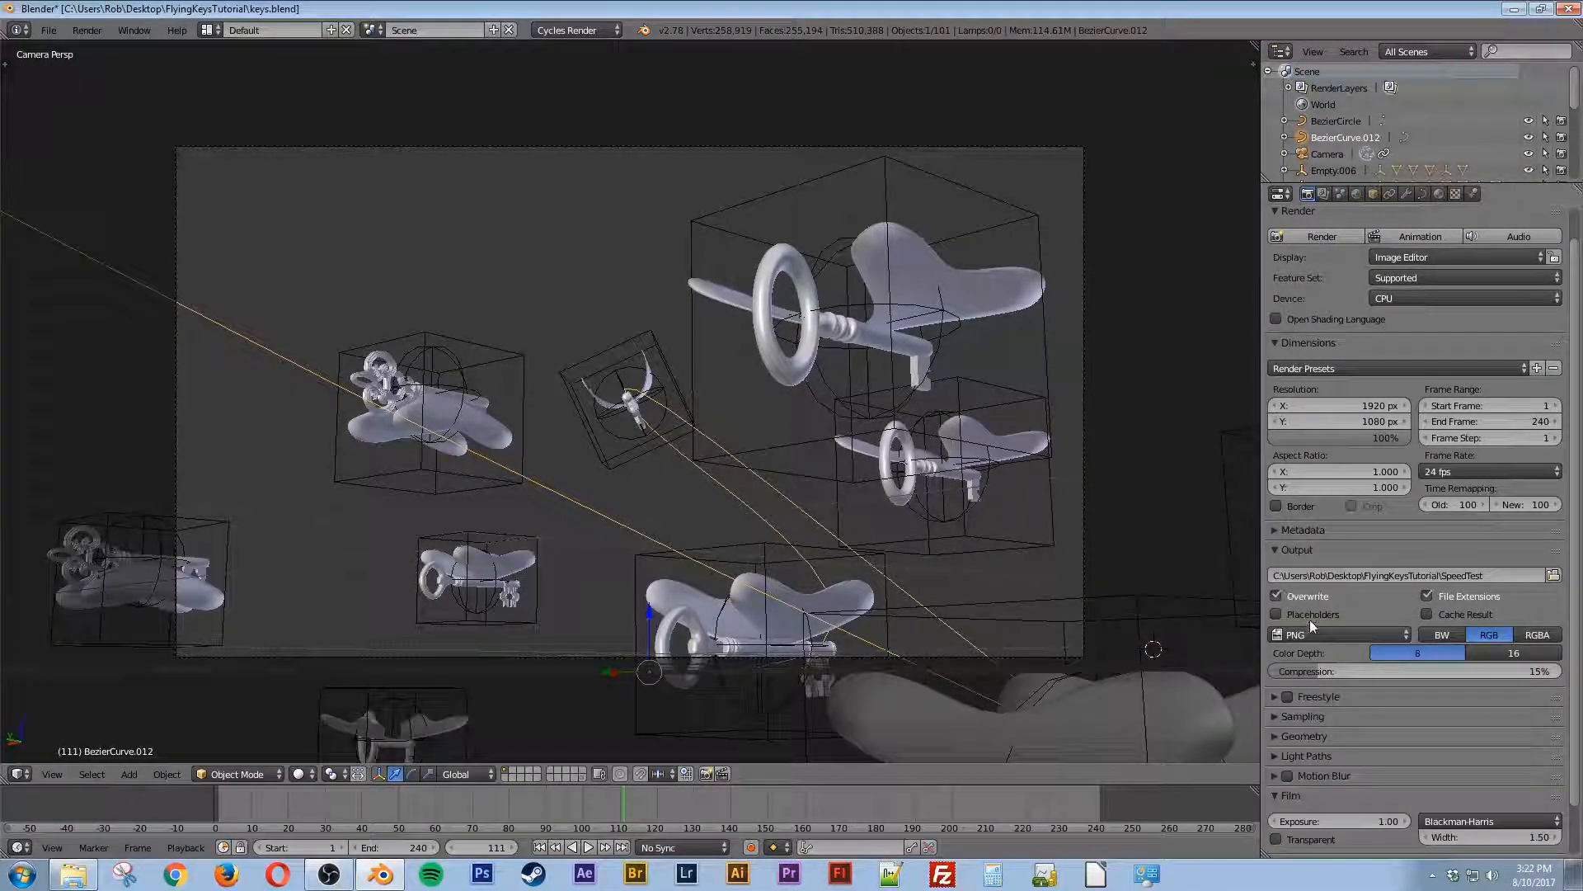
Step: Set the Cycles render samples to 300
click(1303, 716)
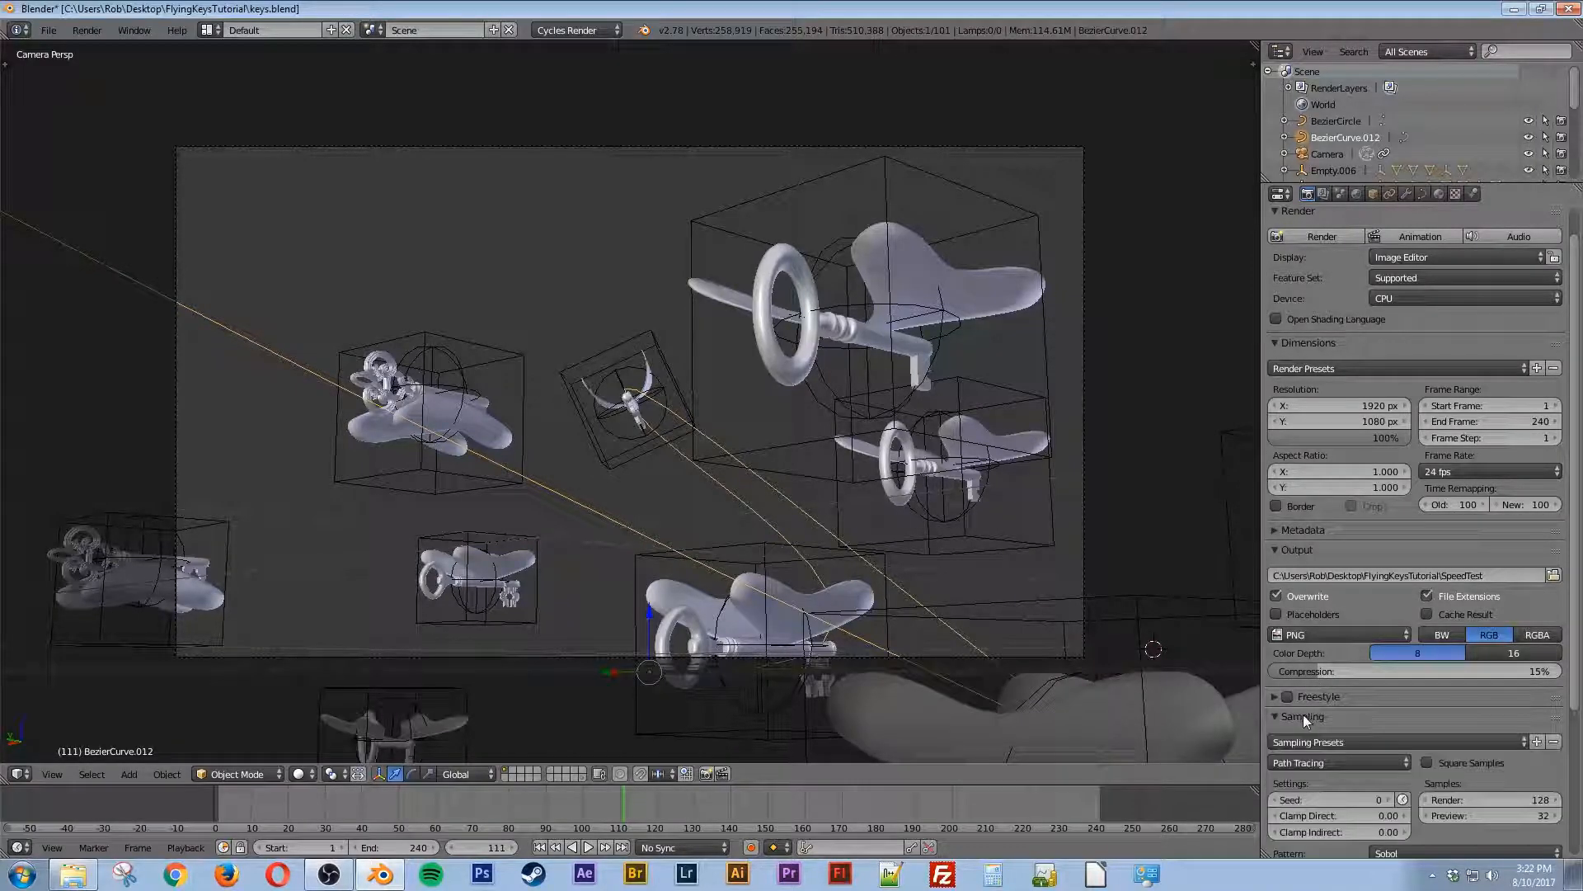
click(1514, 798)
text(300)
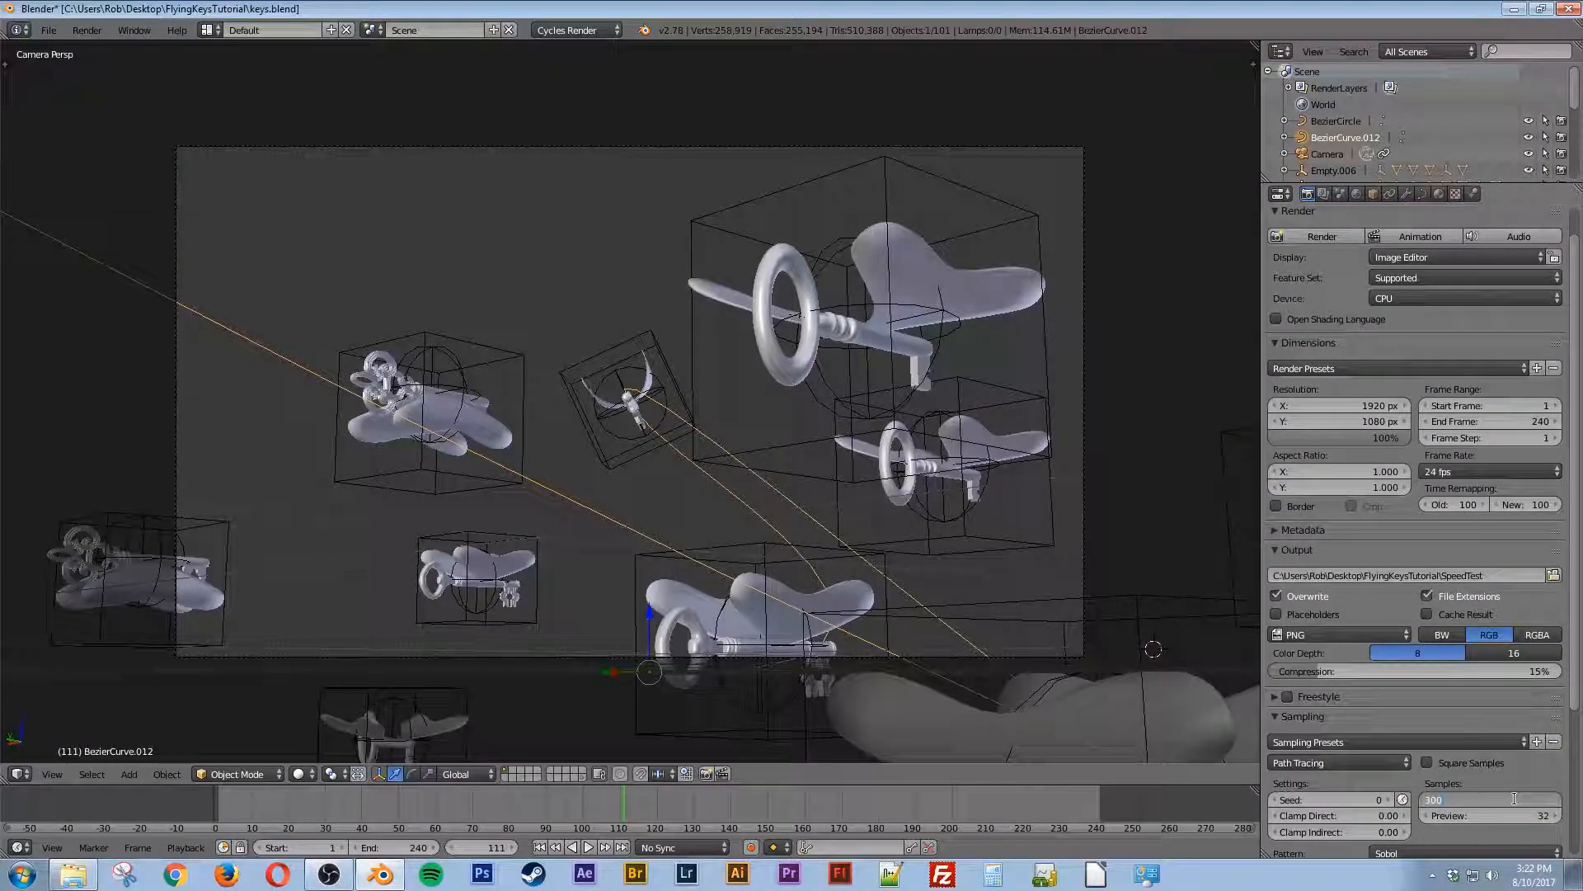
key(Return)
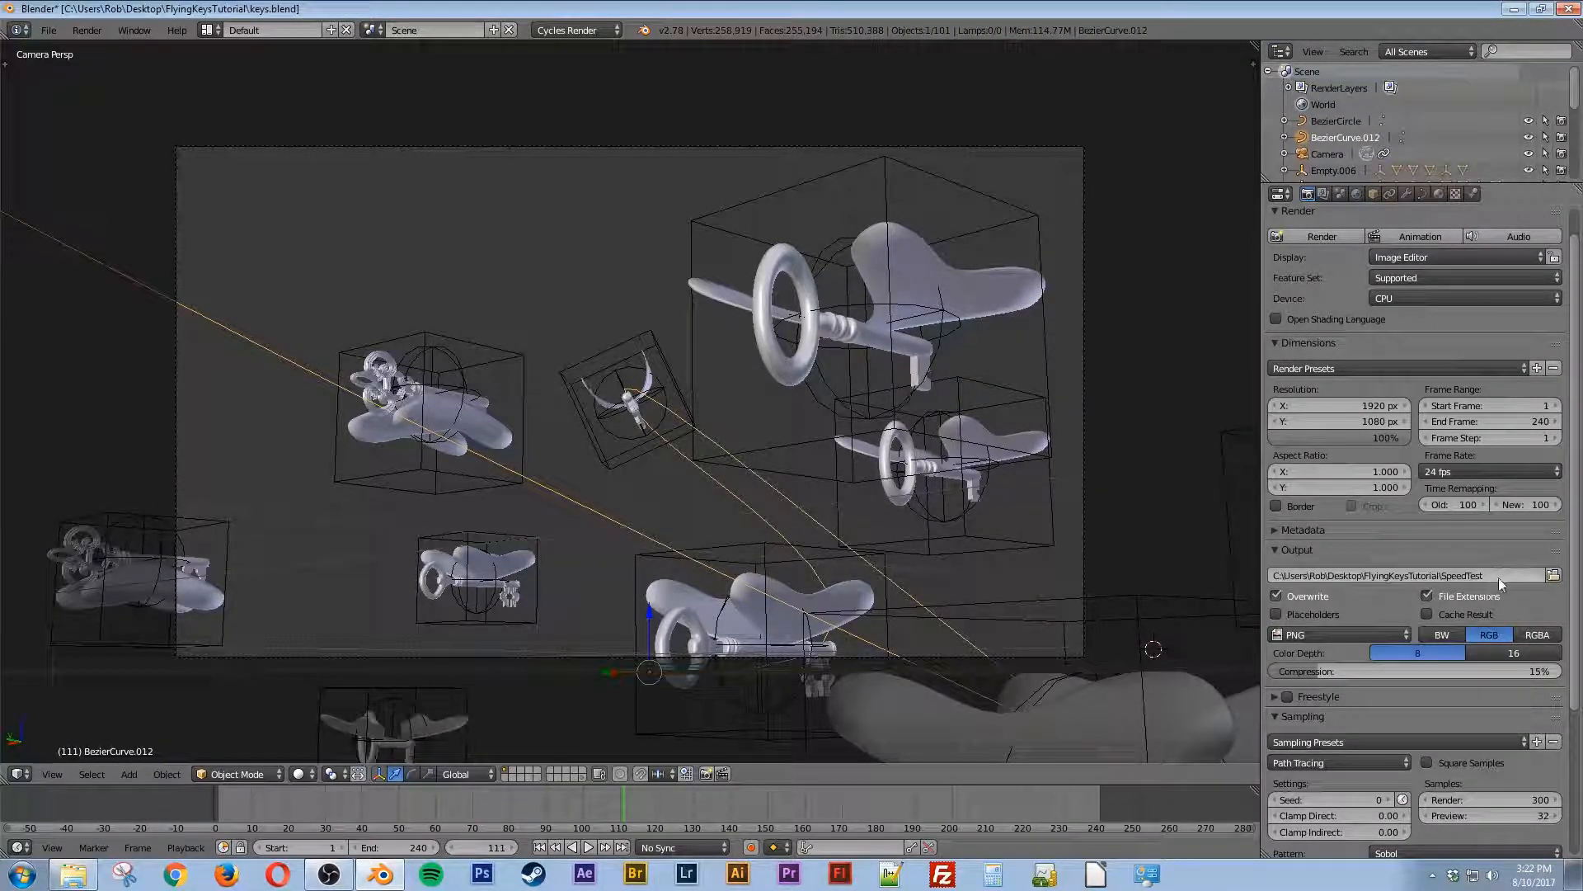
Step: Create a RenderedAnimation folder inside FlyingKeysTutorial and make it the output location, with a file name beginning with Keys
click(1553, 575)
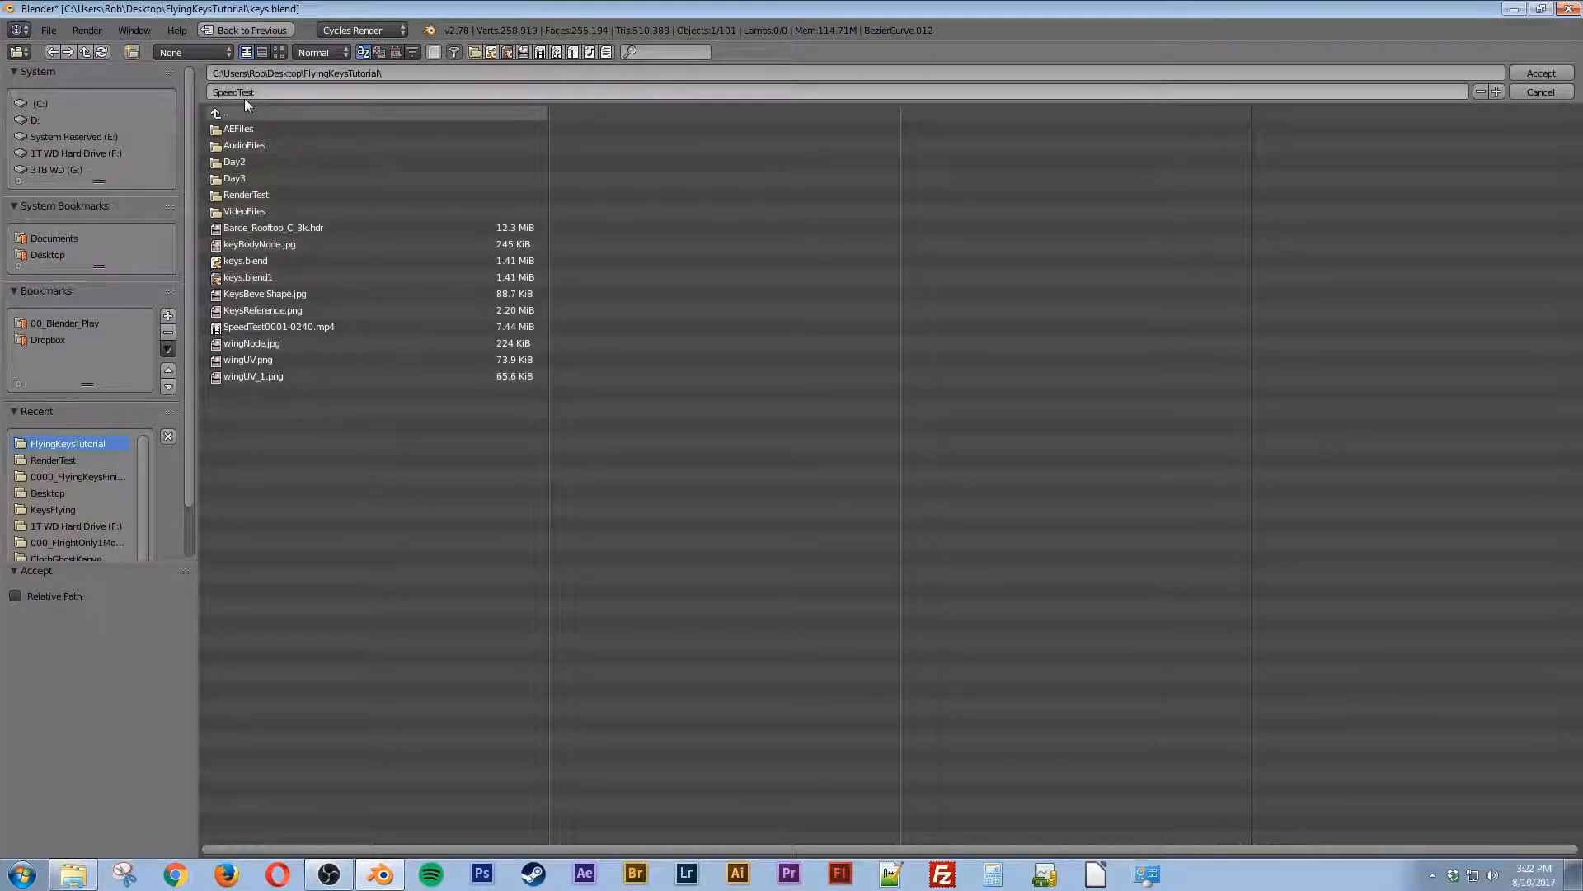
click(131, 51)
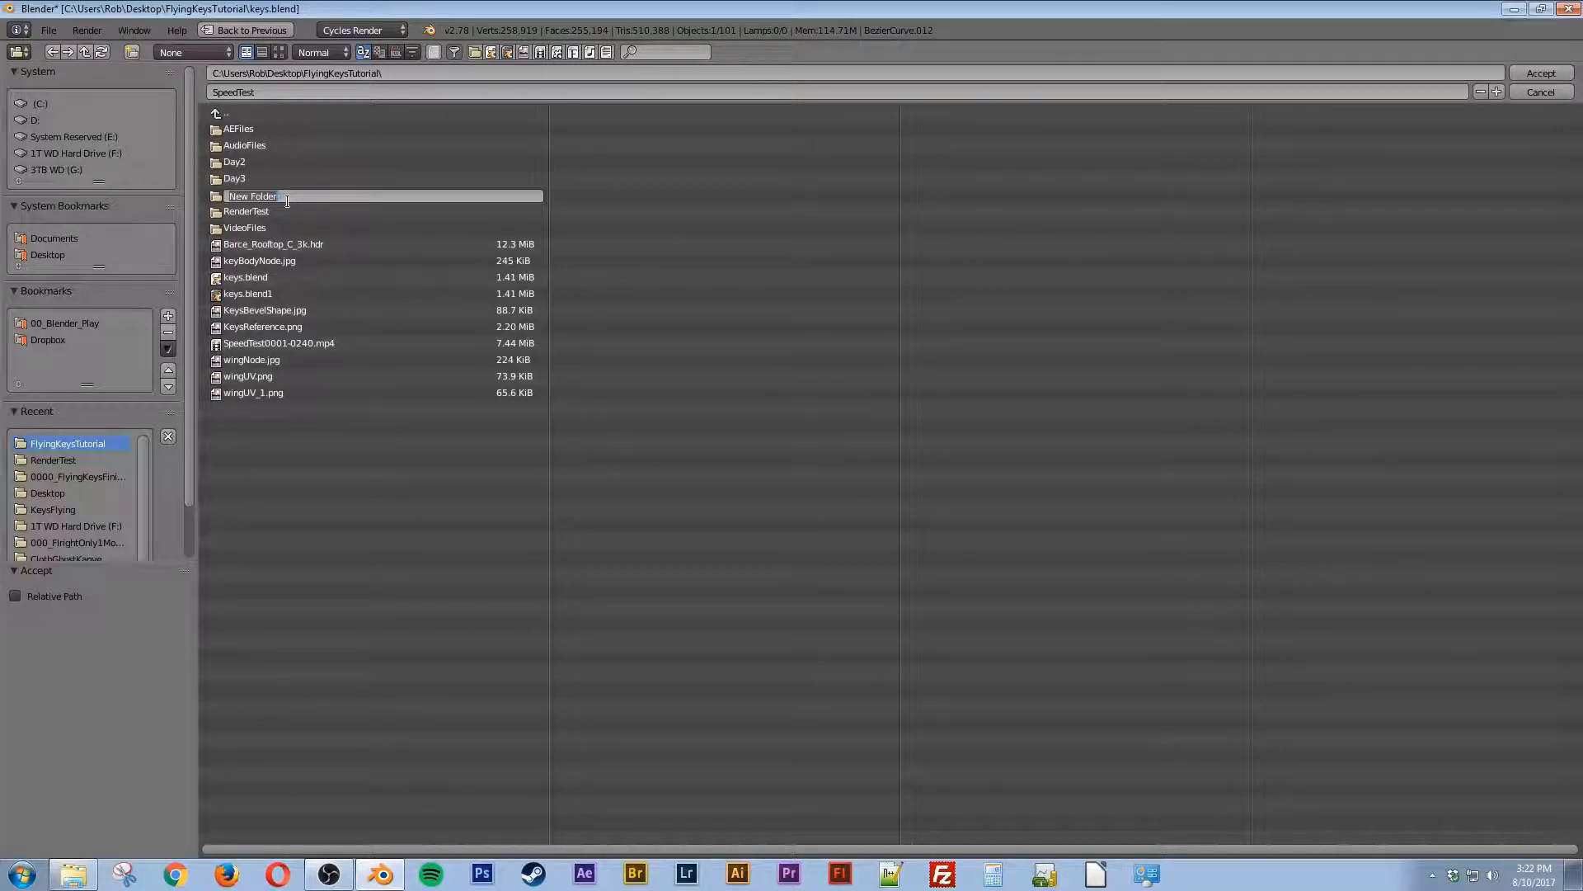
text(RenderedAnimation)
key(Return)
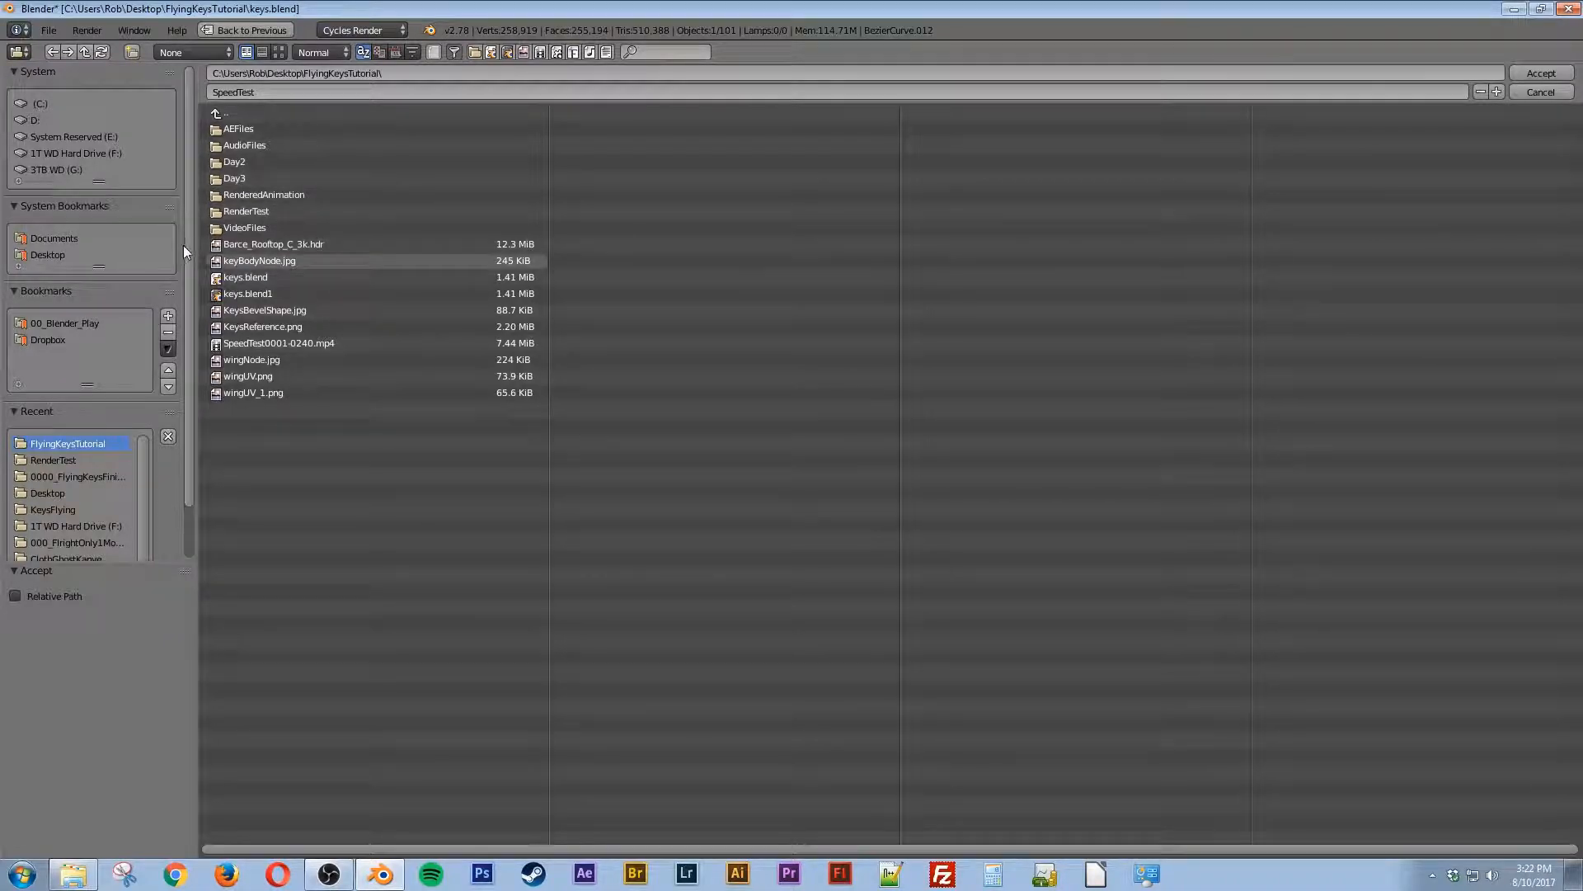
click(255, 194)
click(259, 93)
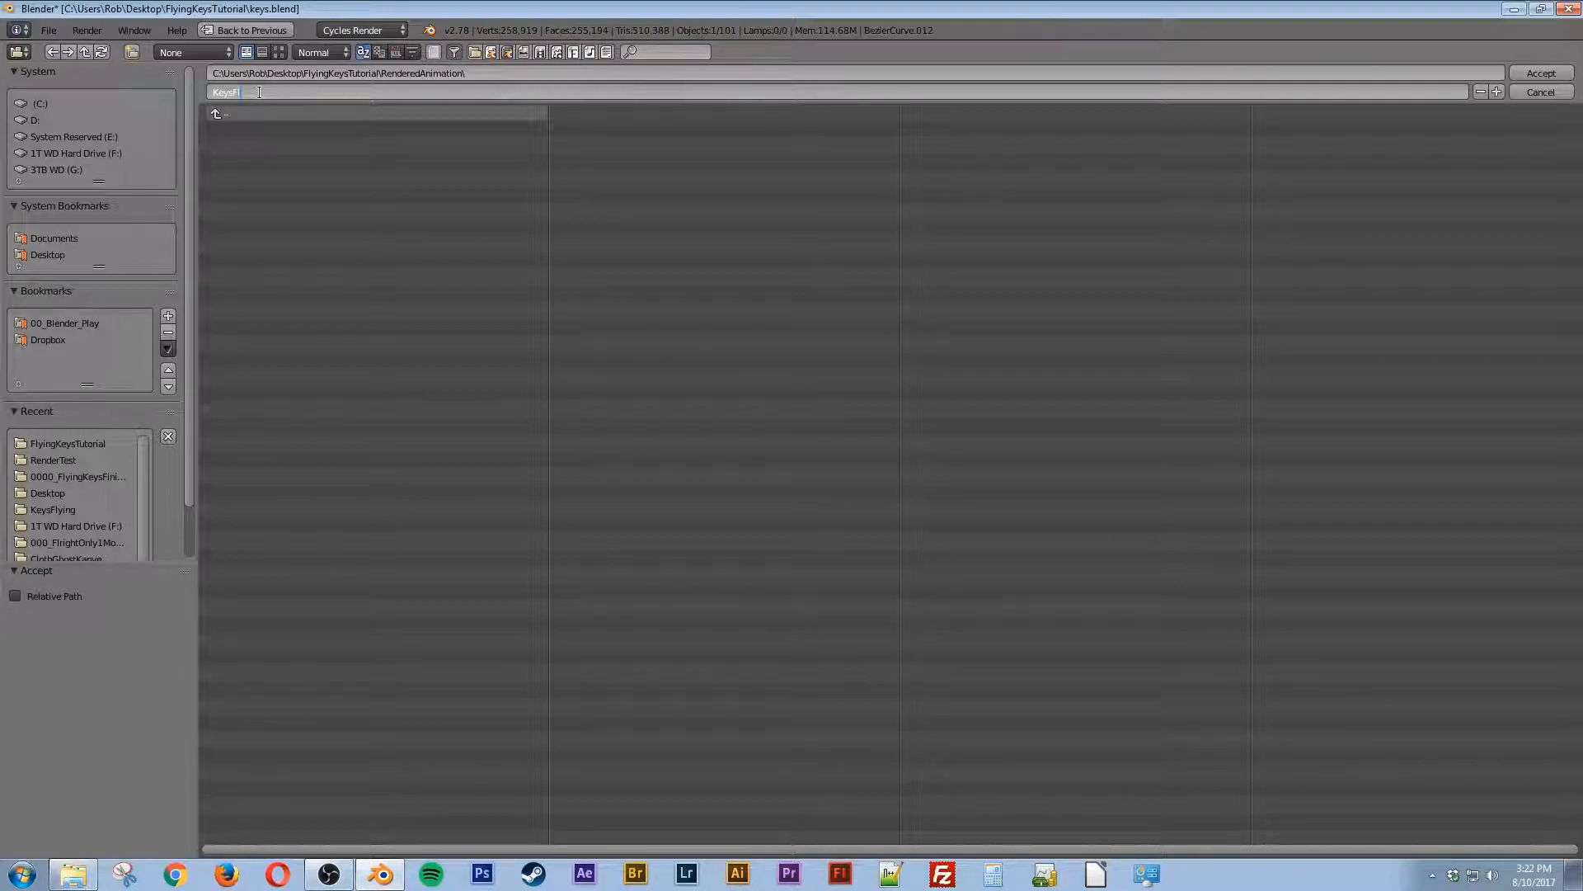
key(Return)
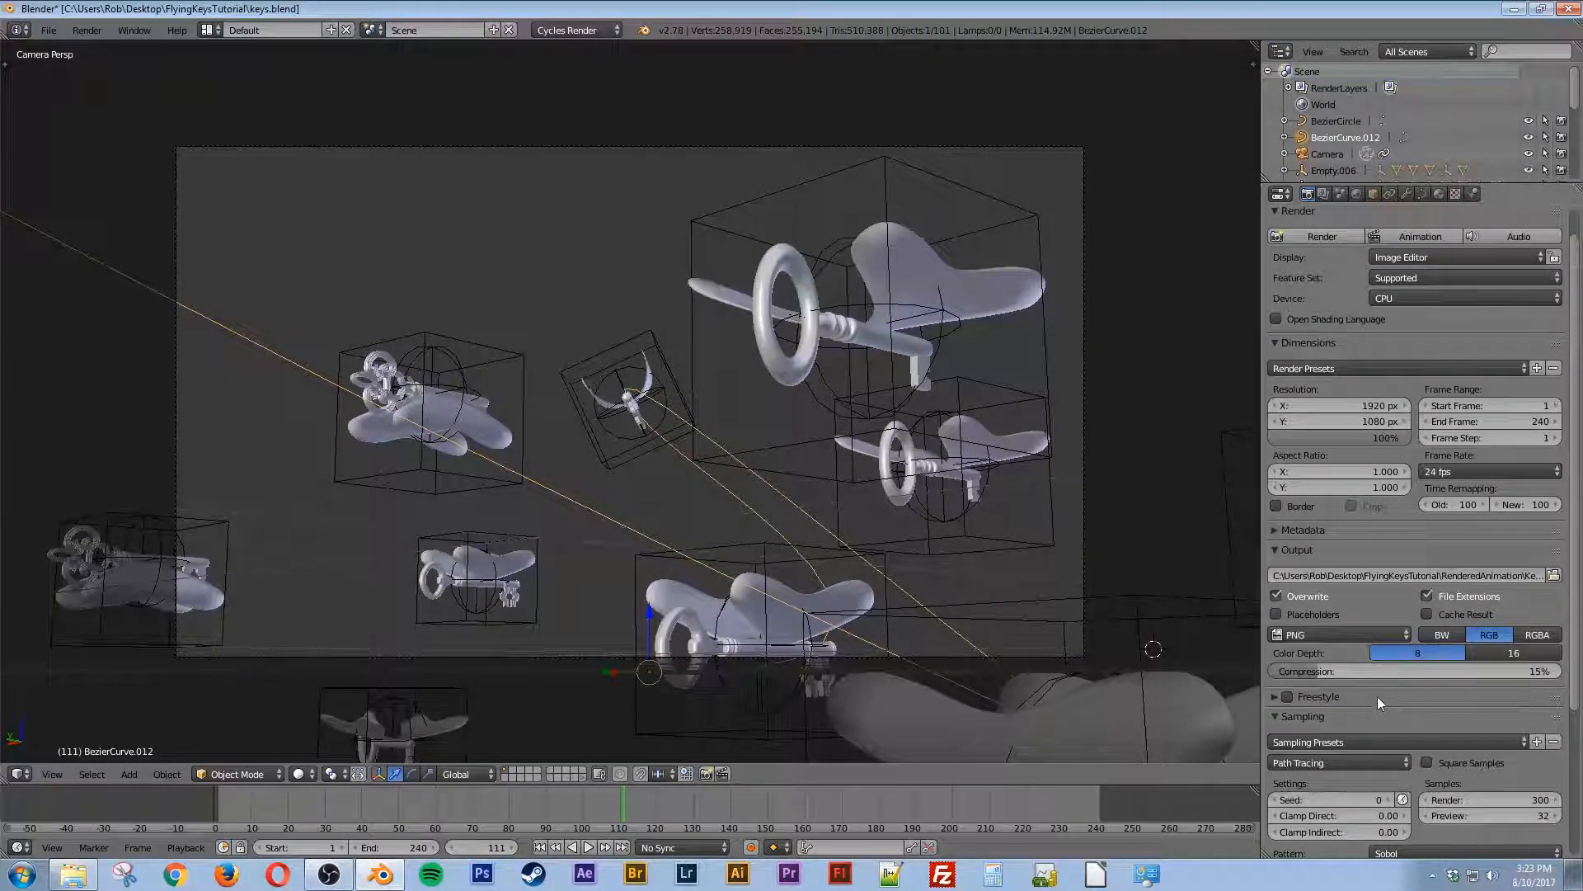
Step: Start rendering the full animation from frame 1 to 240 as a PNG sequence
click(1427, 594)
scroll(1427, 596, up, 1)
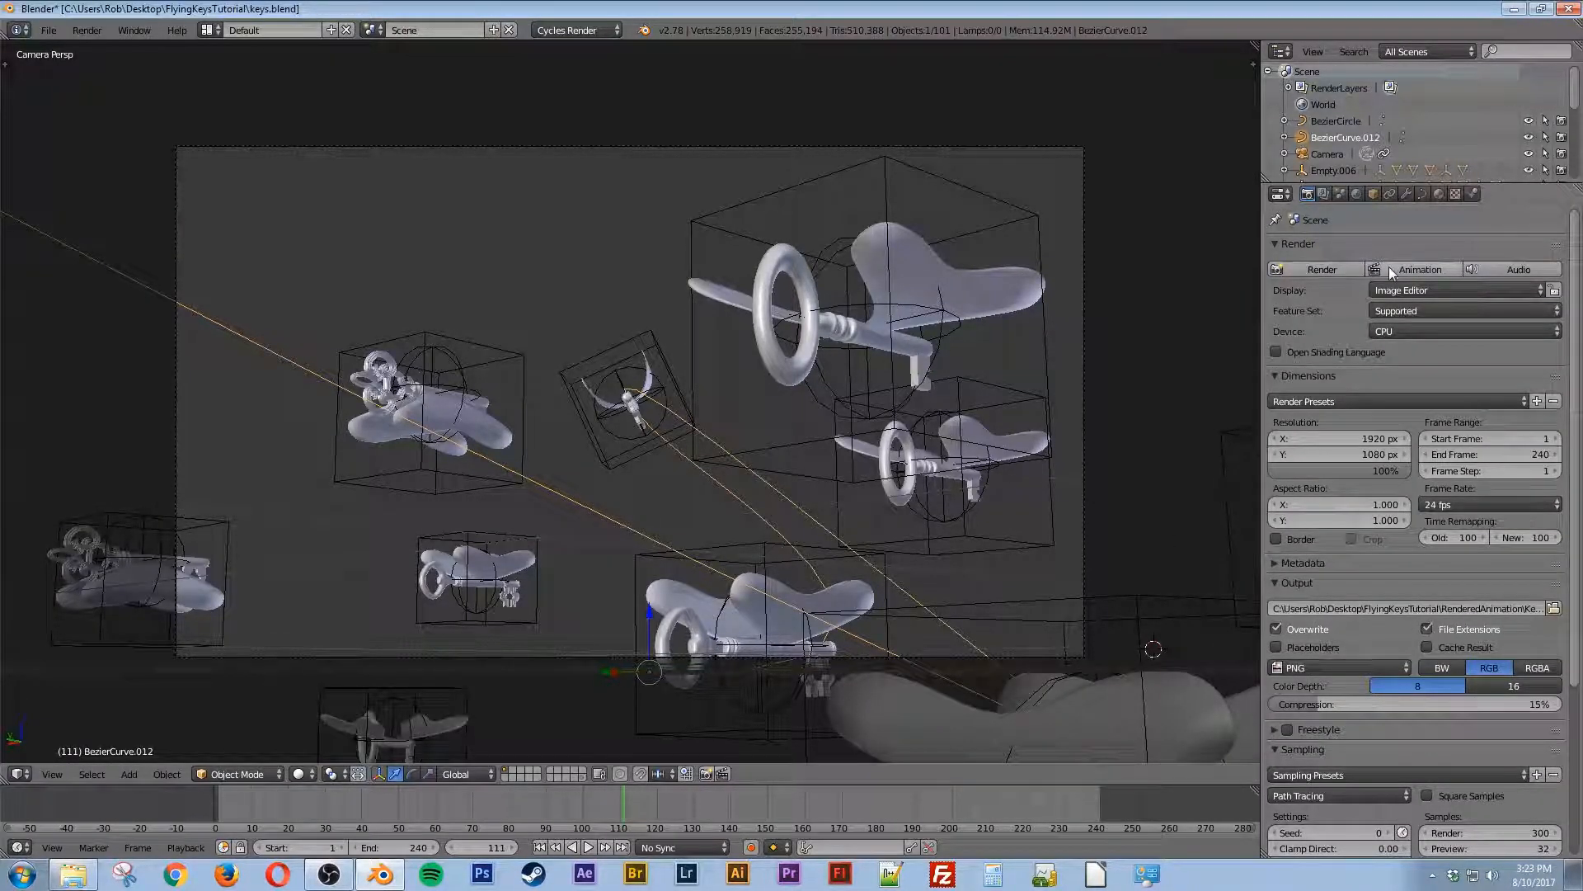
click(1413, 267)
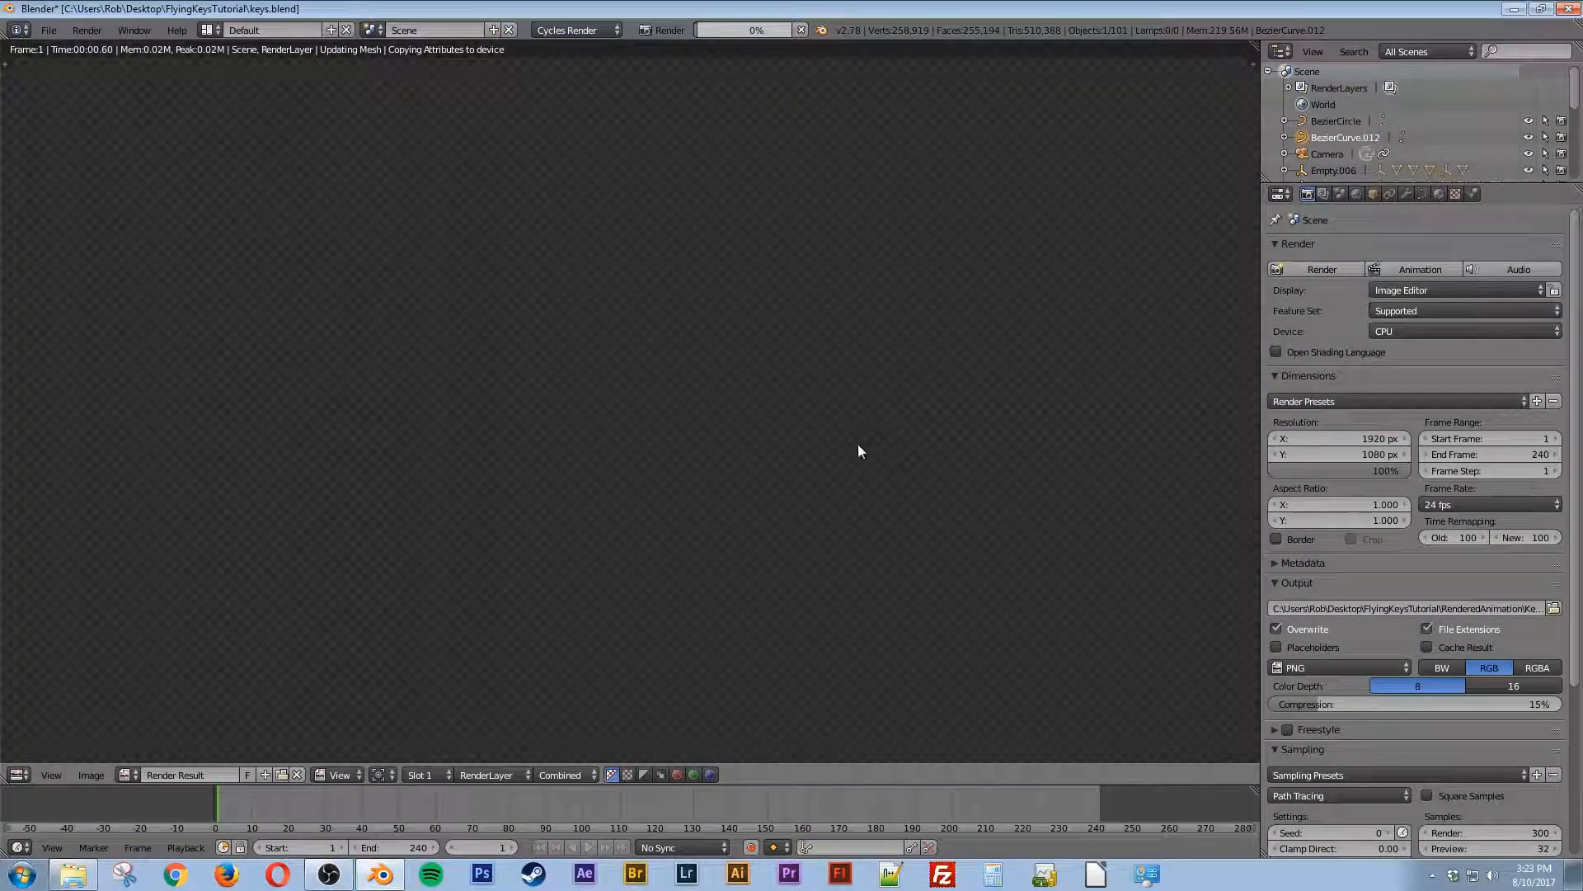